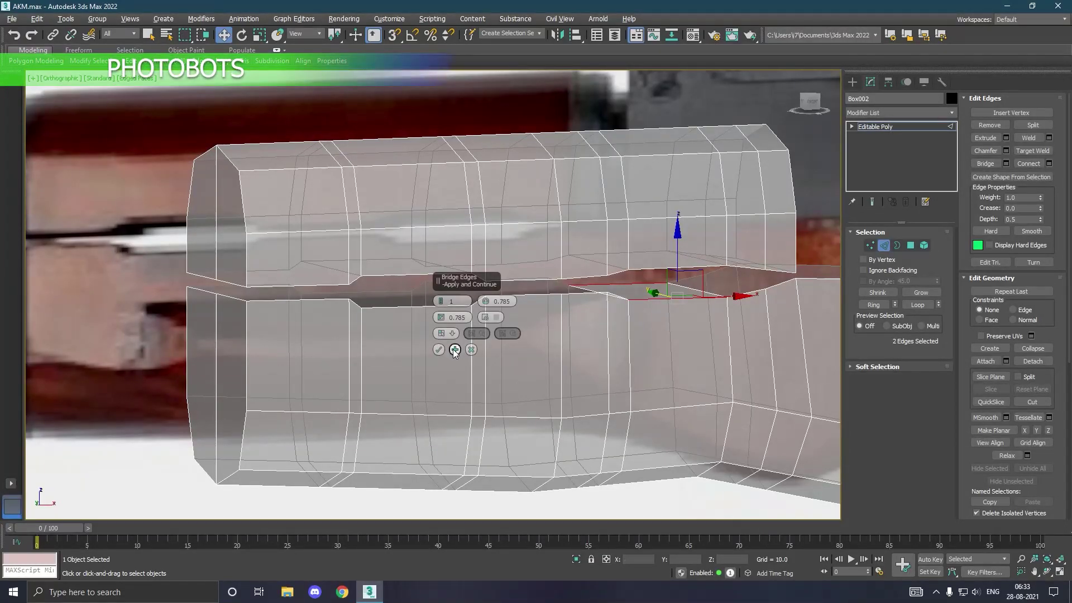
Step: Bridge the next pair of open edges across the handguard gap and confirm the bridge
click(454, 350)
click(391, 300)
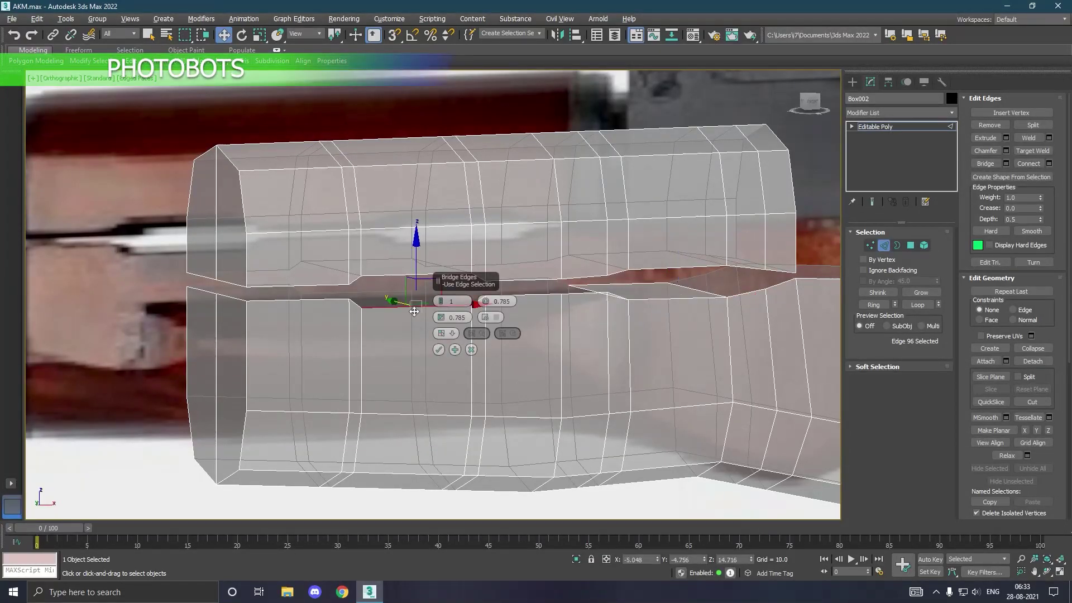
ctrl+click(385, 292)
mouse_move(592, 312)
alt+middle_down()
mouse_move(567, 324)
mouse_move(613, 299)
mouse_move(540, 338)
alt+middle_up()
click(439, 350)
alt+middle_drag(442, 349, 503, 341)
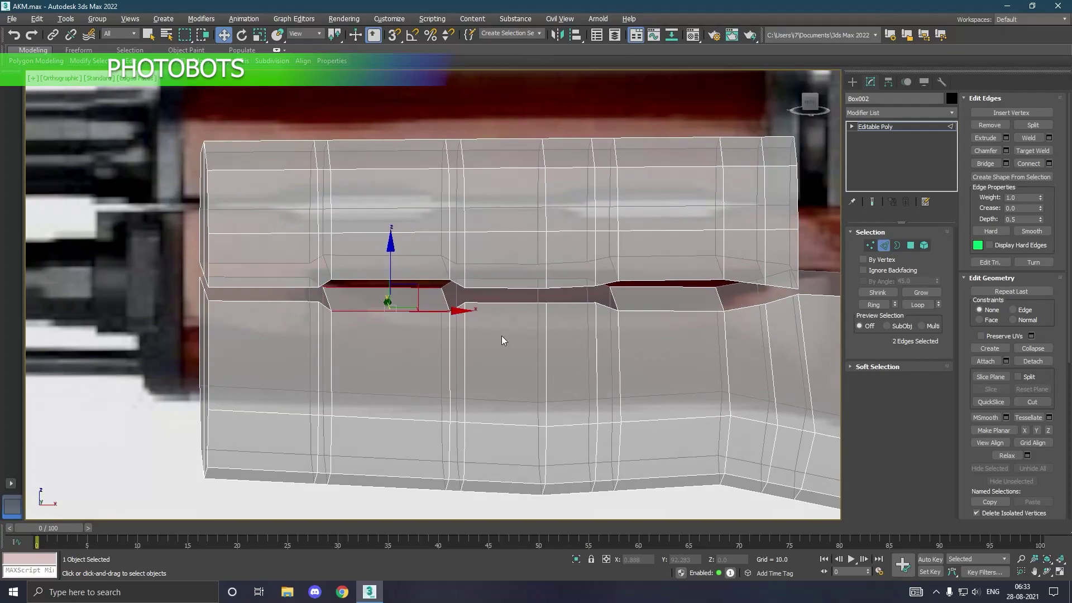
click(898, 245)
Step: Cap the open border hole in the middle of the seam, then select the right-side border
click(566, 310)
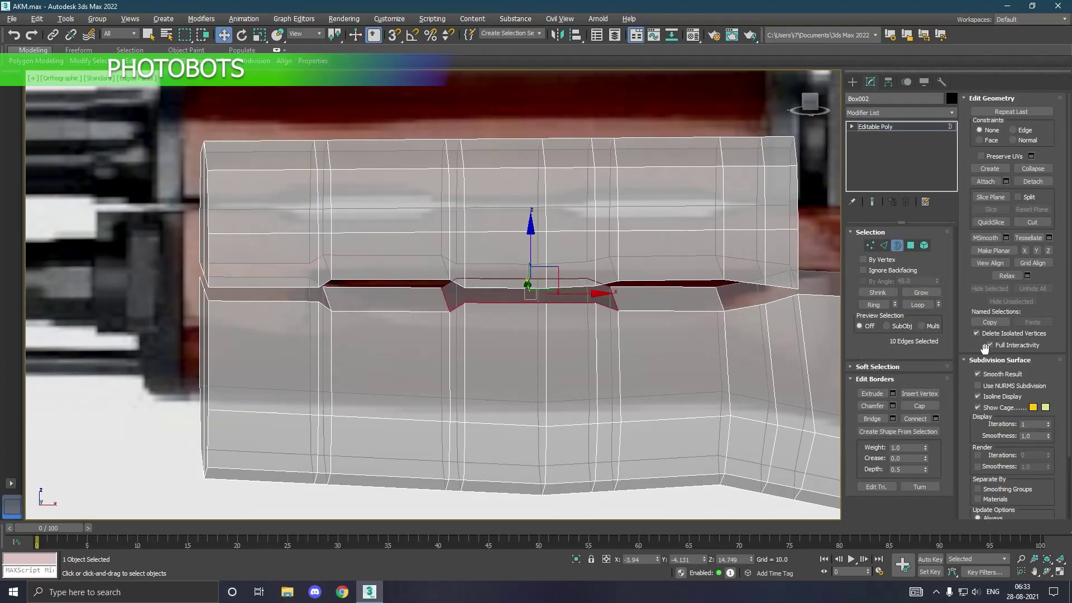
click(931, 411)
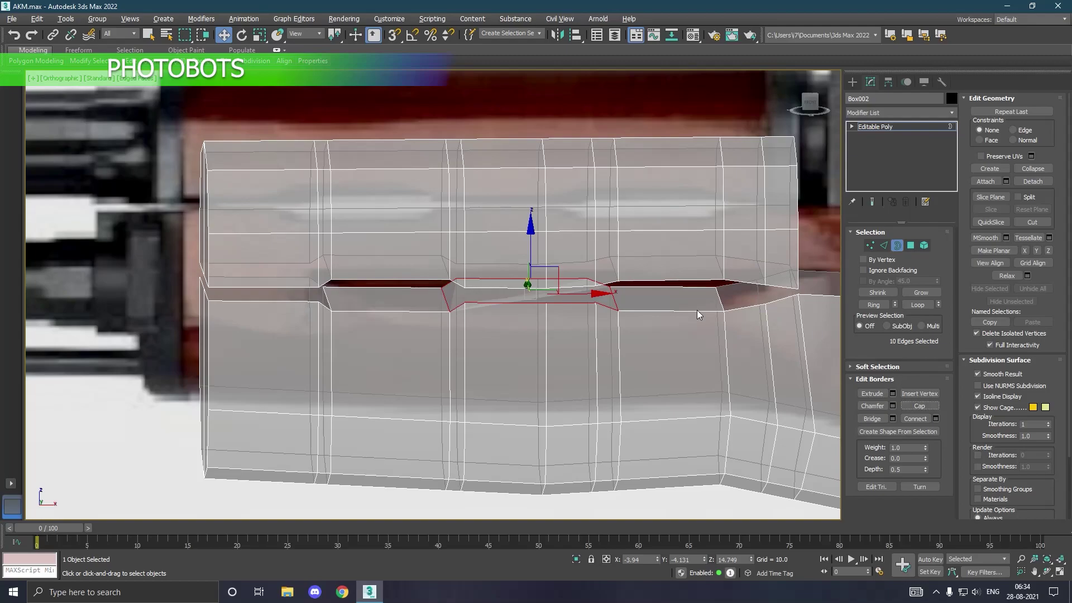
click(745, 316)
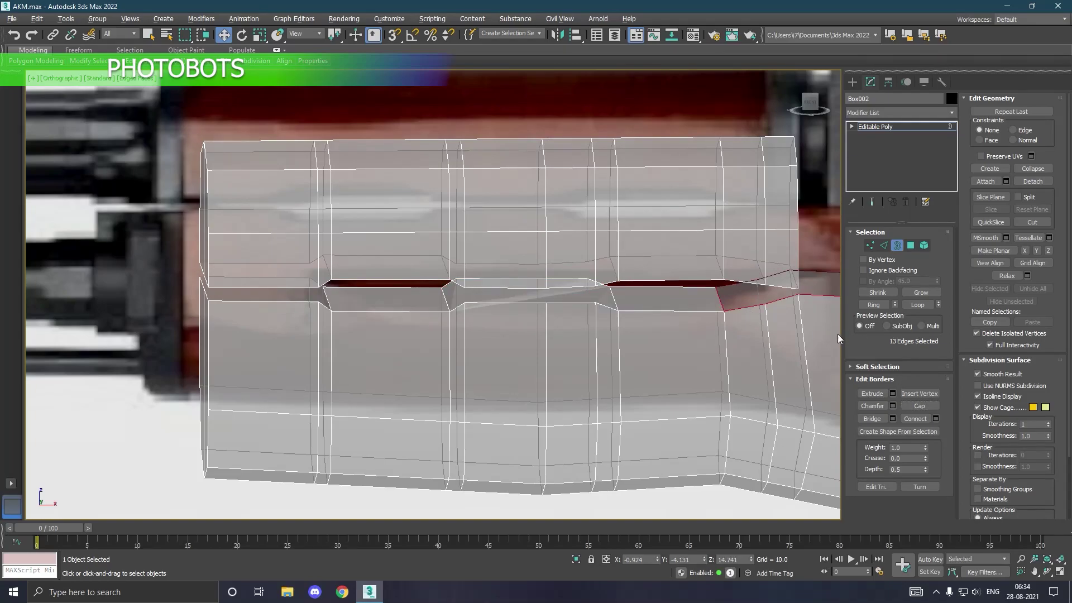
middle_drag(793, 350, 623, 371)
scroll(596, 373, down, 4)
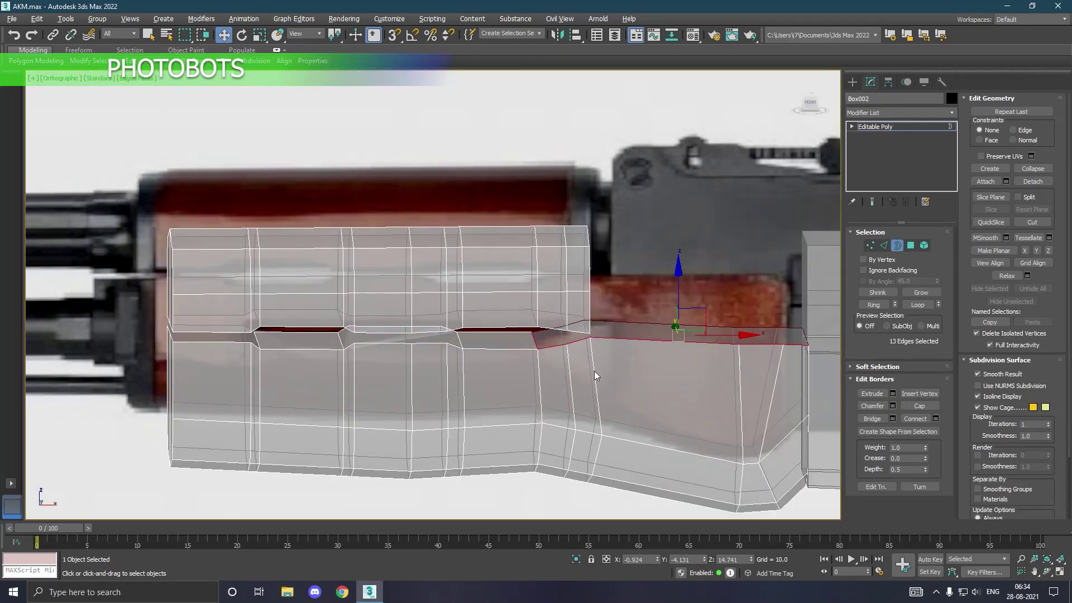
Step: Select two top edges of the right opening, then cap the top-right border hole
click(883, 245)
click(729, 351)
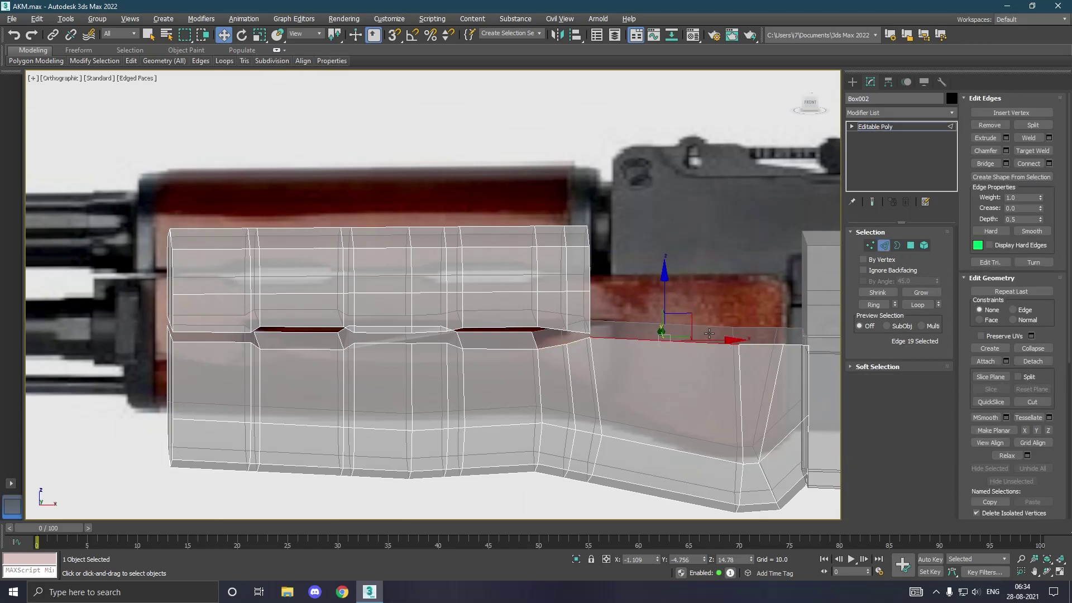
ctrl+click(710, 332)
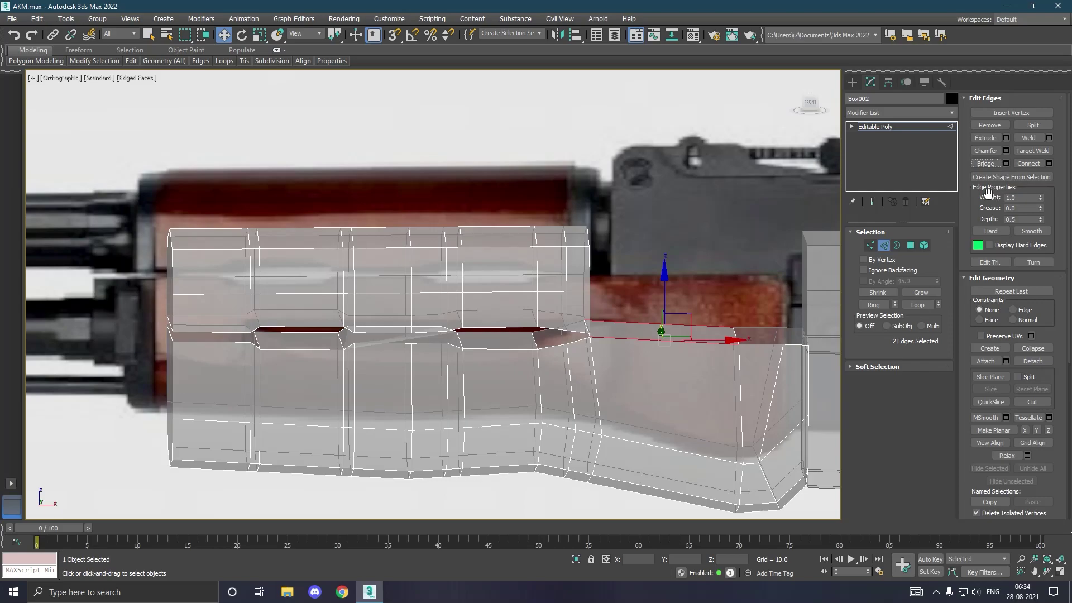
click(897, 245)
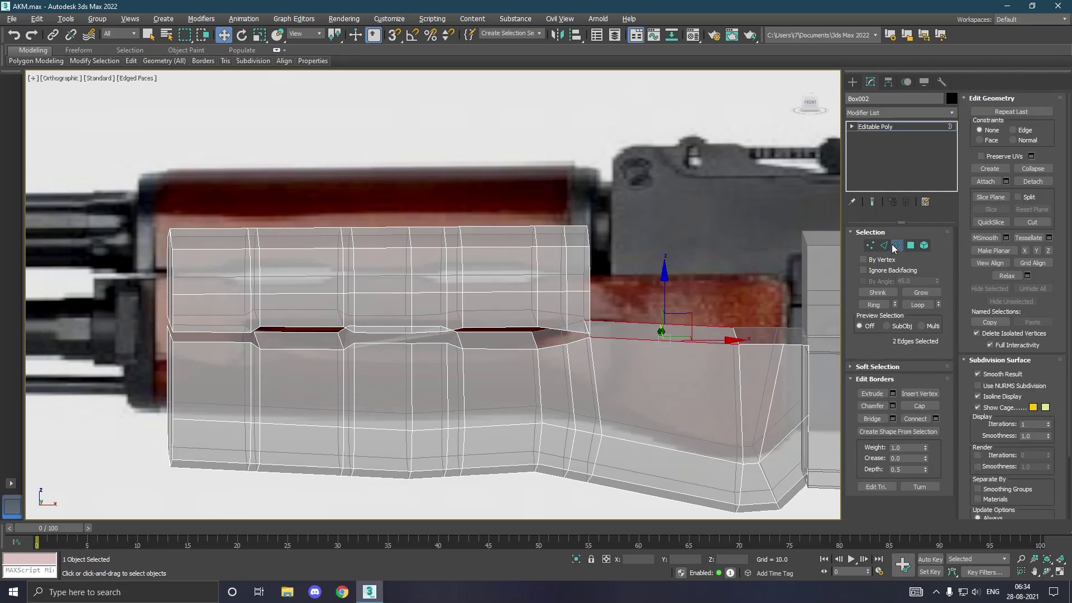
click(775, 353)
click(920, 406)
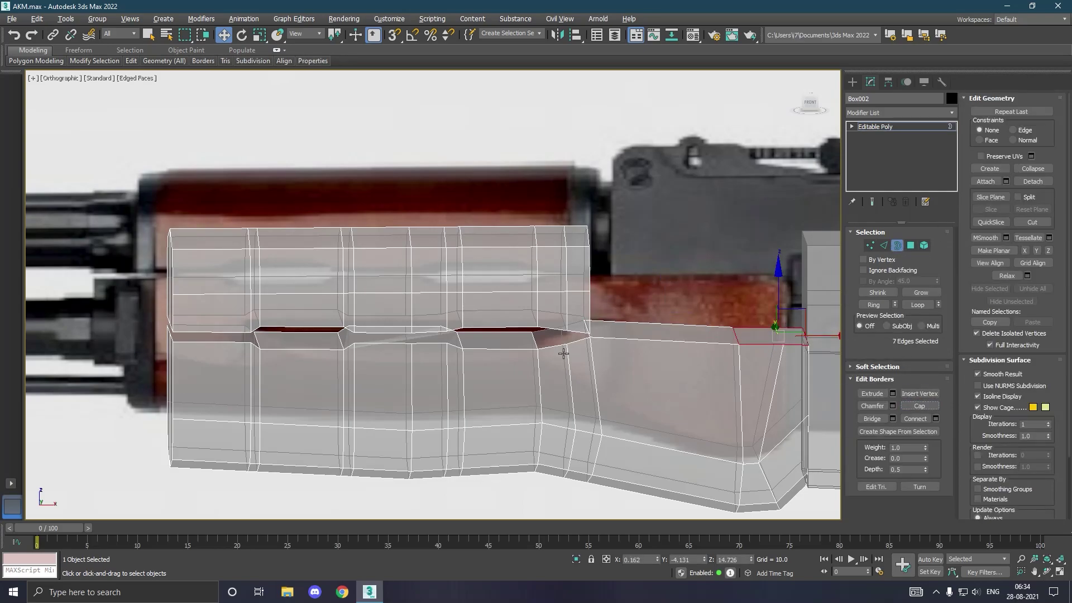
Step: Cap the middle and left openings along the seam
click(563, 354)
click(920, 406)
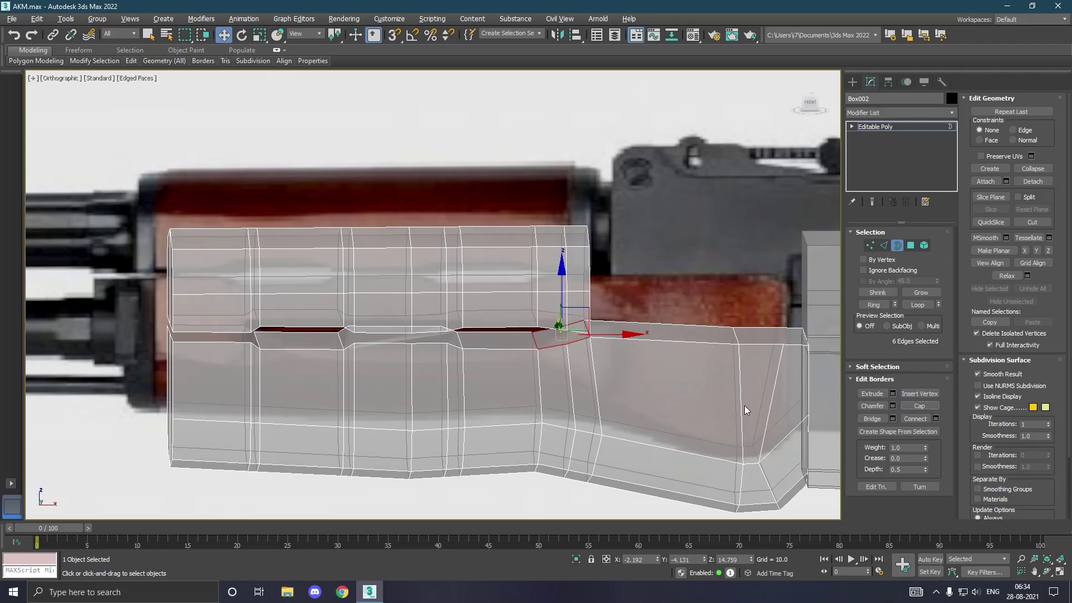
click(233, 343)
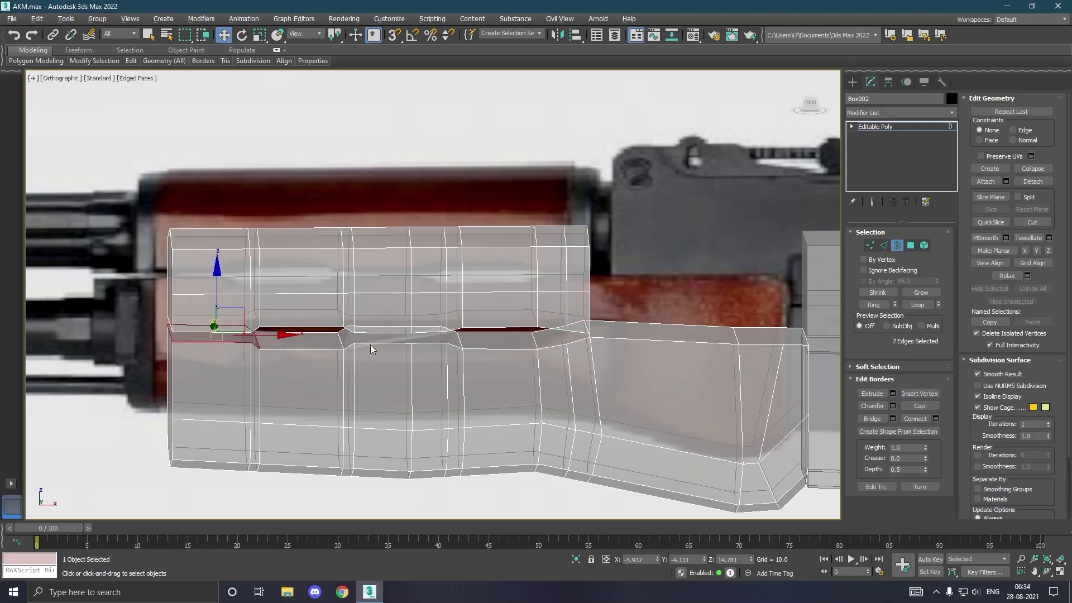
click(918, 406)
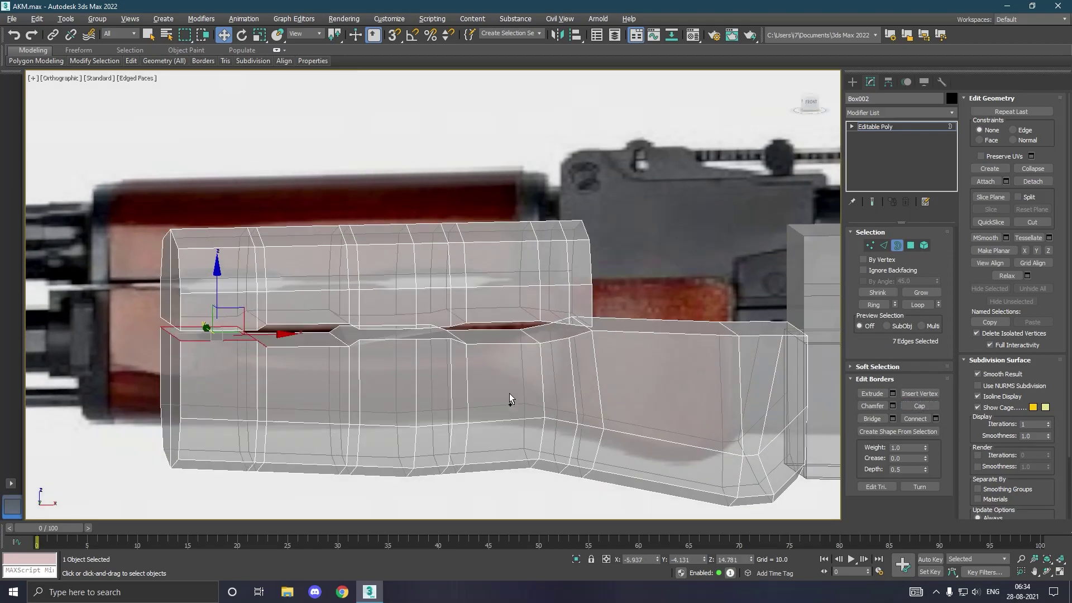
alt+middle_drag(510, 397, 516, 380)
Step: Viewed from above, cap the right, middle and left seam openings
click(547, 333)
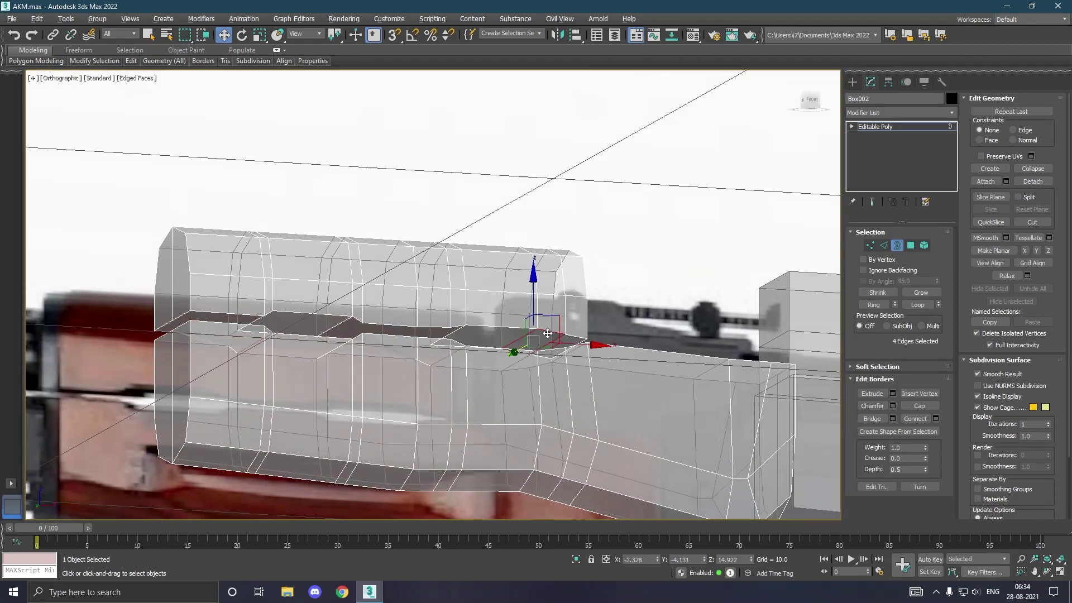
click(919, 406)
click(379, 327)
click(919, 406)
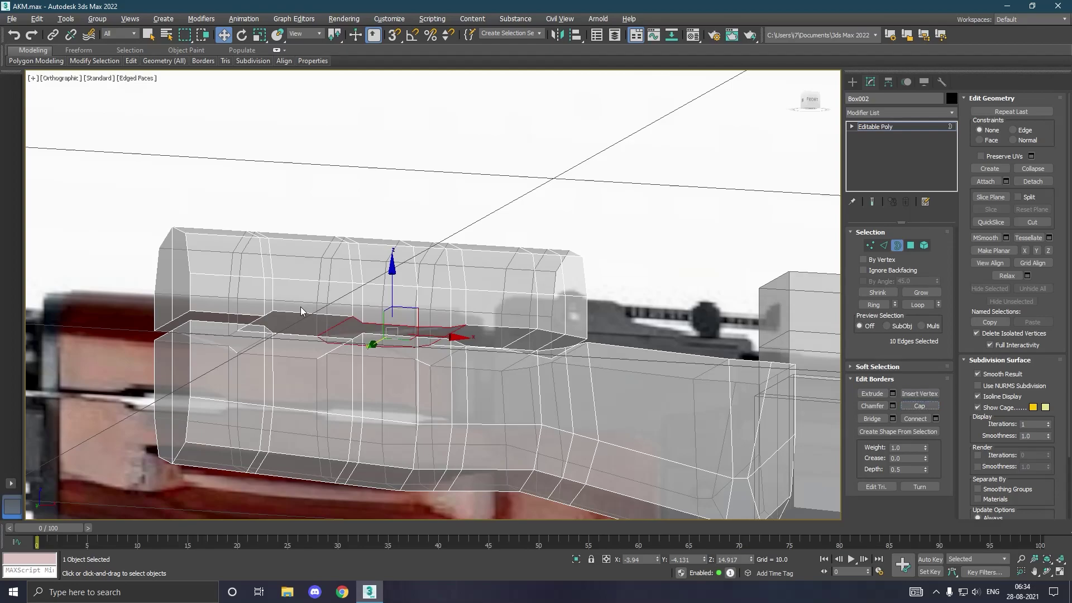
click(285, 315)
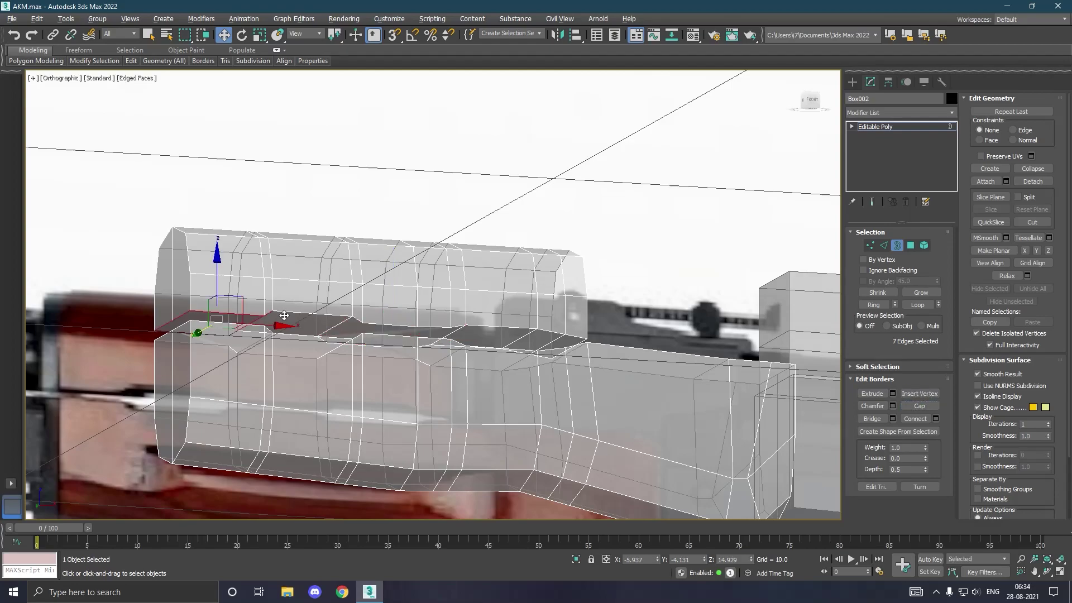
click(927, 406)
Step: Cap the remaining open border at the handguard's right end
mouse_move(441, 397)
alt+middle_down()
mouse_move(429, 417)
mouse_move(382, 418)
alt+middle_up()
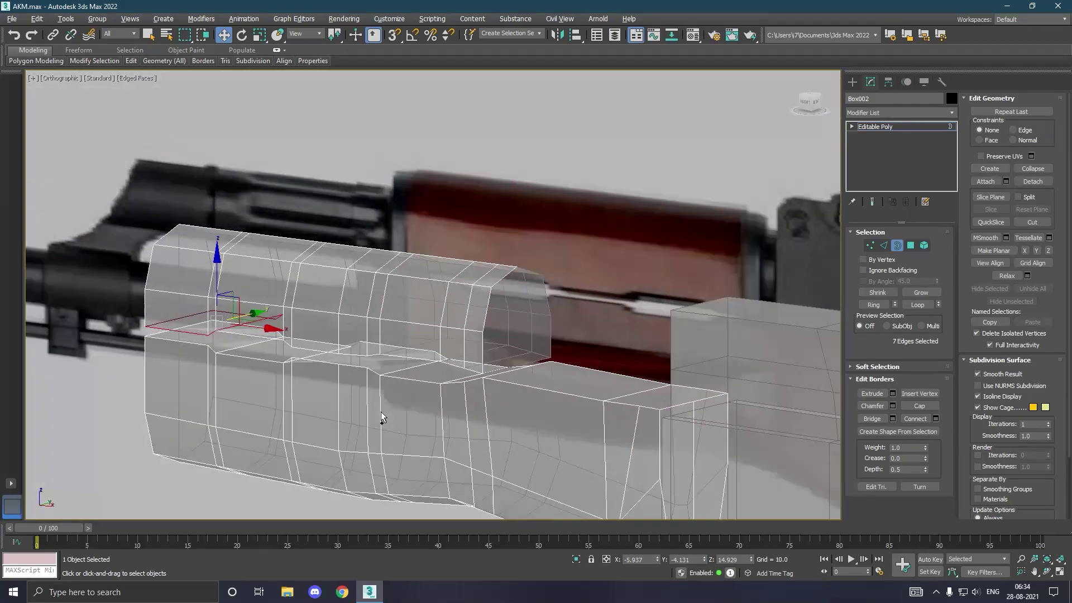
click(549, 351)
click(920, 406)
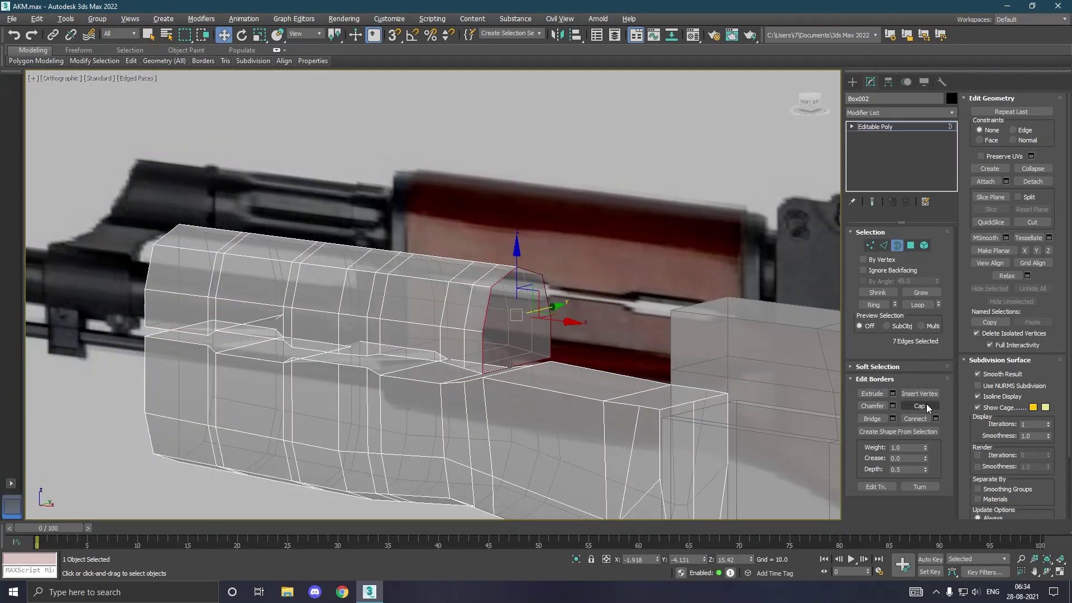
mouse_move(640, 402)
alt+middle_down()
mouse_move(574, 394)
mouse_move(632, 384)
mouse_move(626, 397)
mouse_move(618, 366)
mouse_move(578, 377)
alt+middle_up()
Step: Switch between front and perspective views, zoom in, and clear the edge selection
key(f)
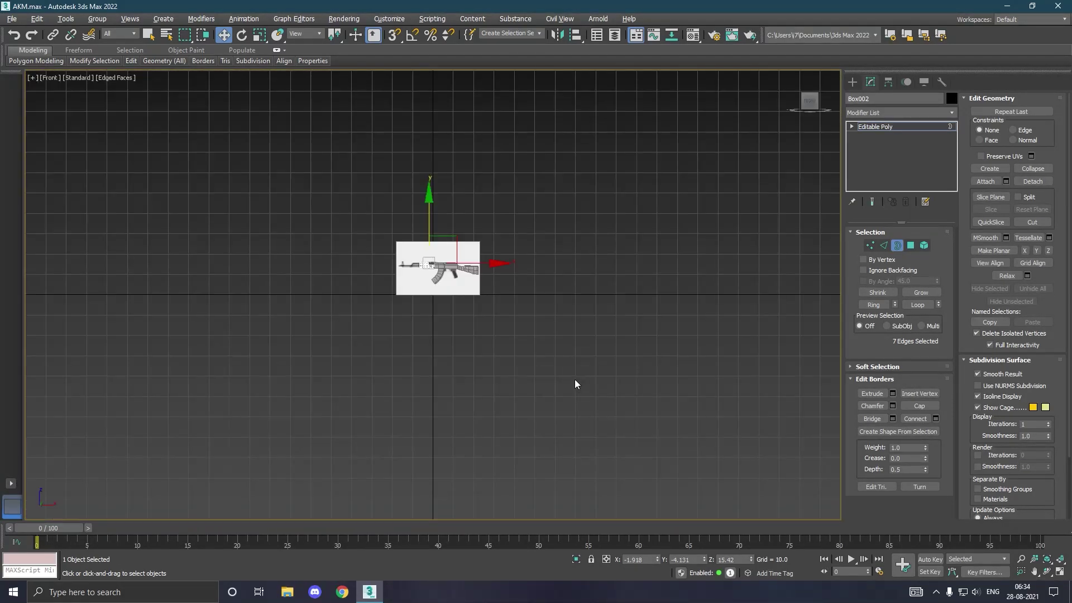
key(p)
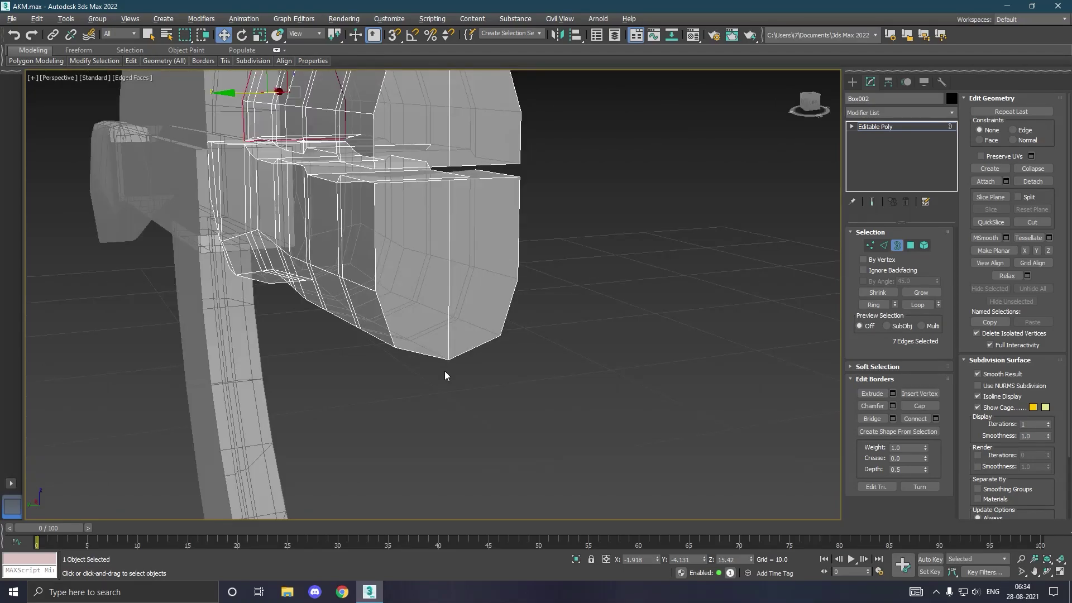
mouse_move(414, 371)
alt+middle_down()
mouse_move(468, 399)
mouse_move(347, 395)
alt+middle_up()
scroll(347, 394, down, 5)
scroll(346, 394, down, 3)
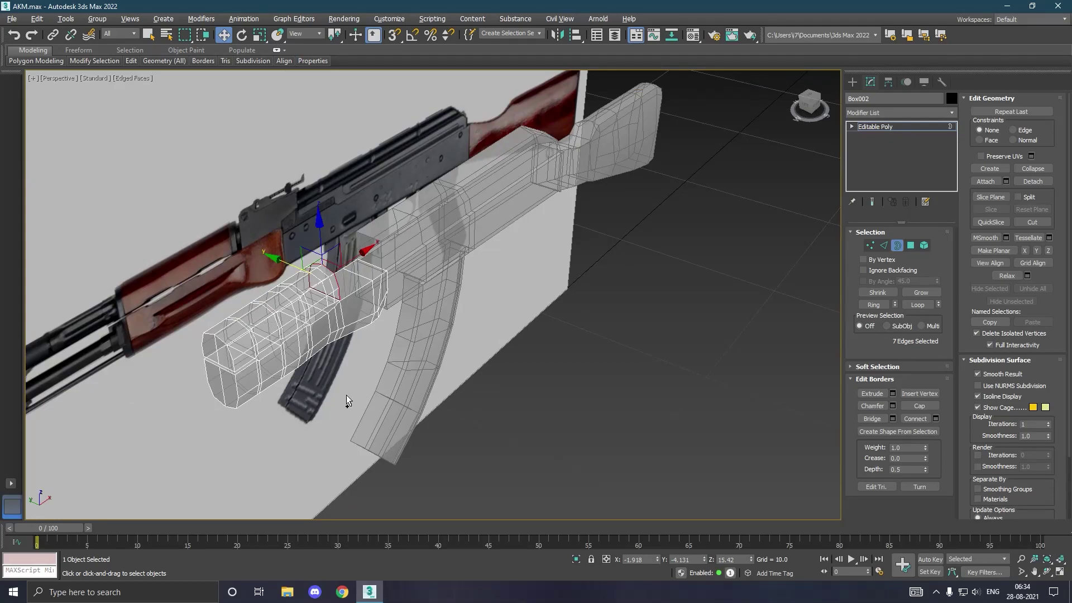
click(347, 395)
Step: Exit border editing and make the stock and magazine display solid with Alt+X
key(alt+x)
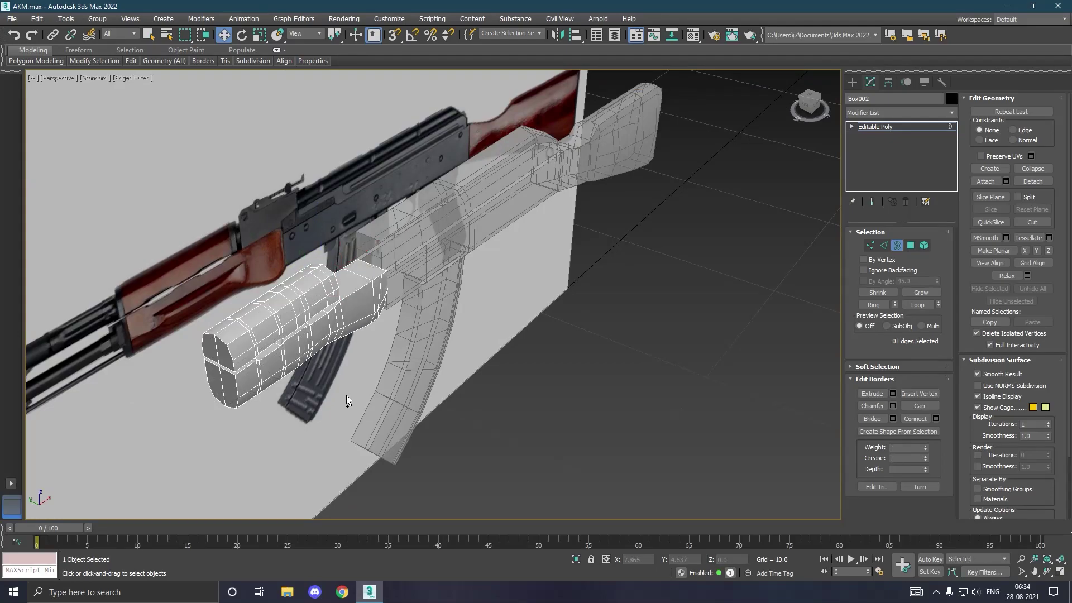
key(alt+x)
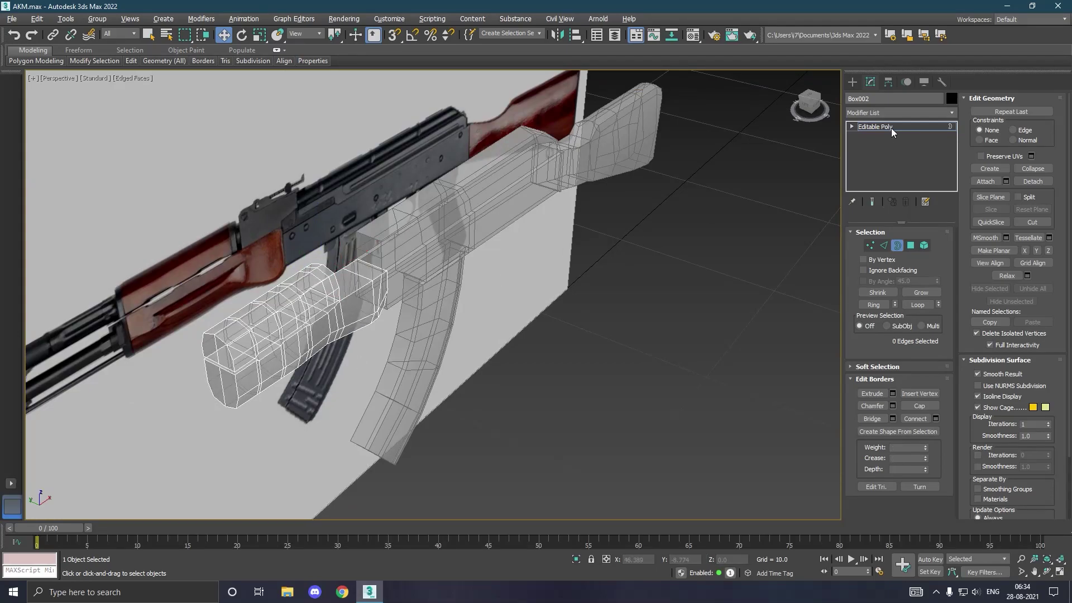
click(891, 128)
key(ctrl+a)
key(alt+x)
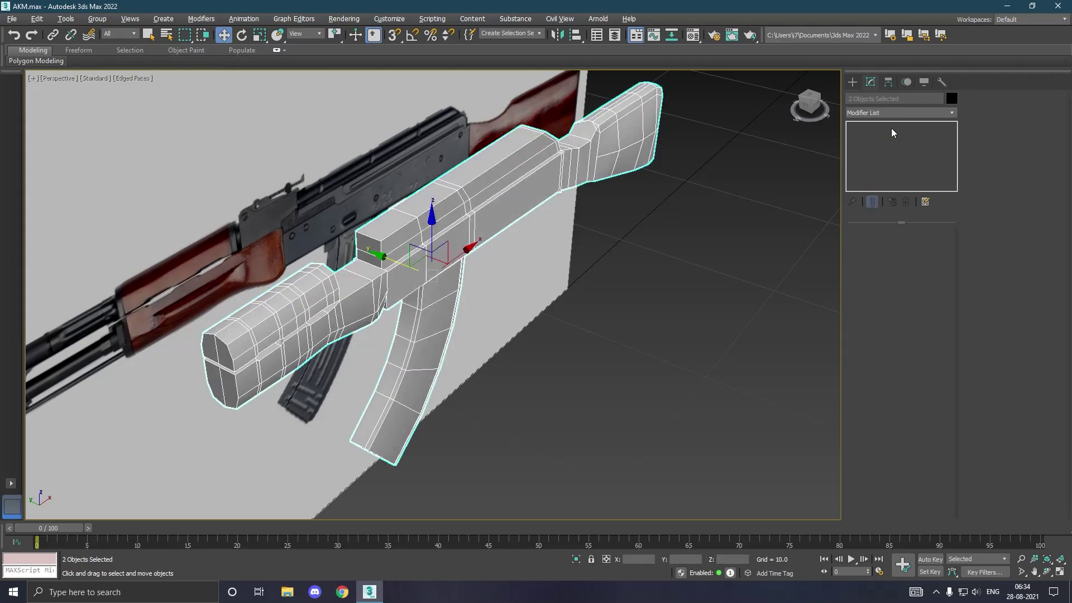
mouse_move(675, 270)
alt+middle_down()
mouse_move(675, 232)
mouse_move(662, 229)
alt+middle_up()
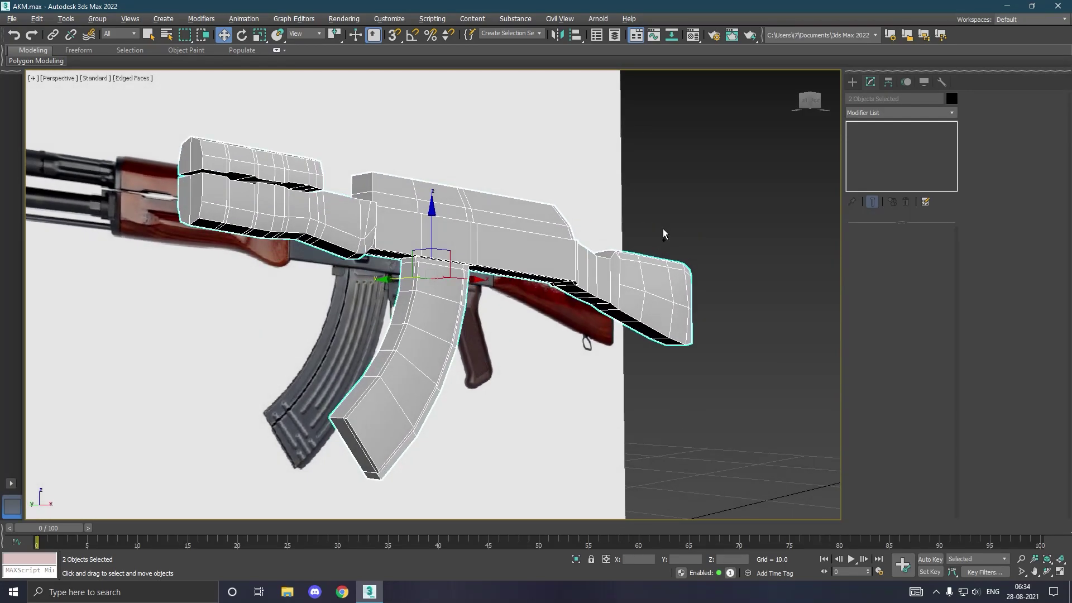
Step: Inspect the whole rifle against the front reference image with nothing selected
key(f)
scroll(428, 268, up, 2)
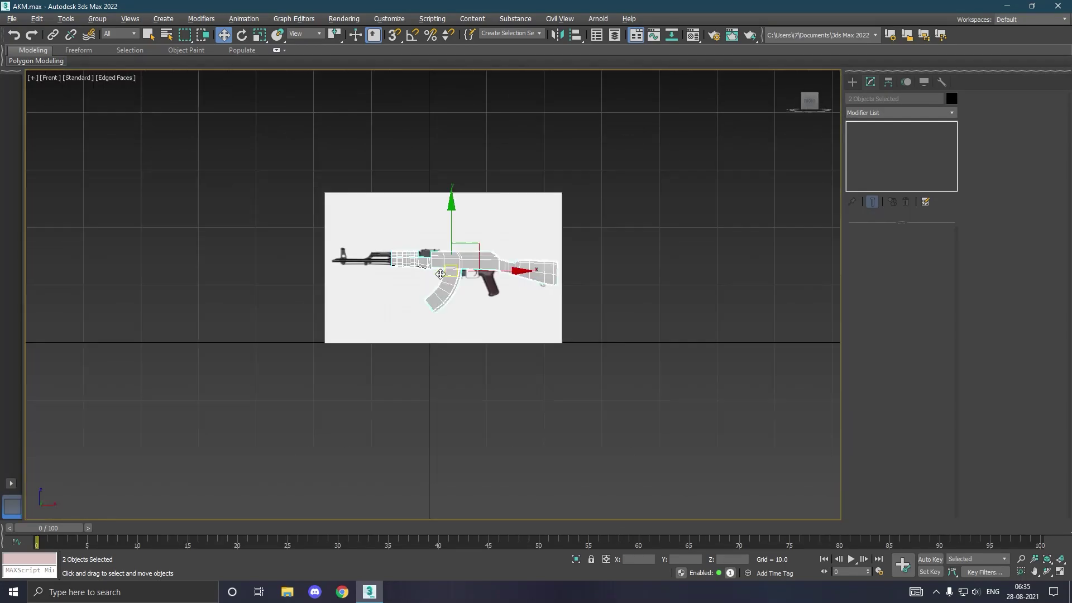
scroll(513, 282, up, 2)
scroll(513, 282, up, 2)
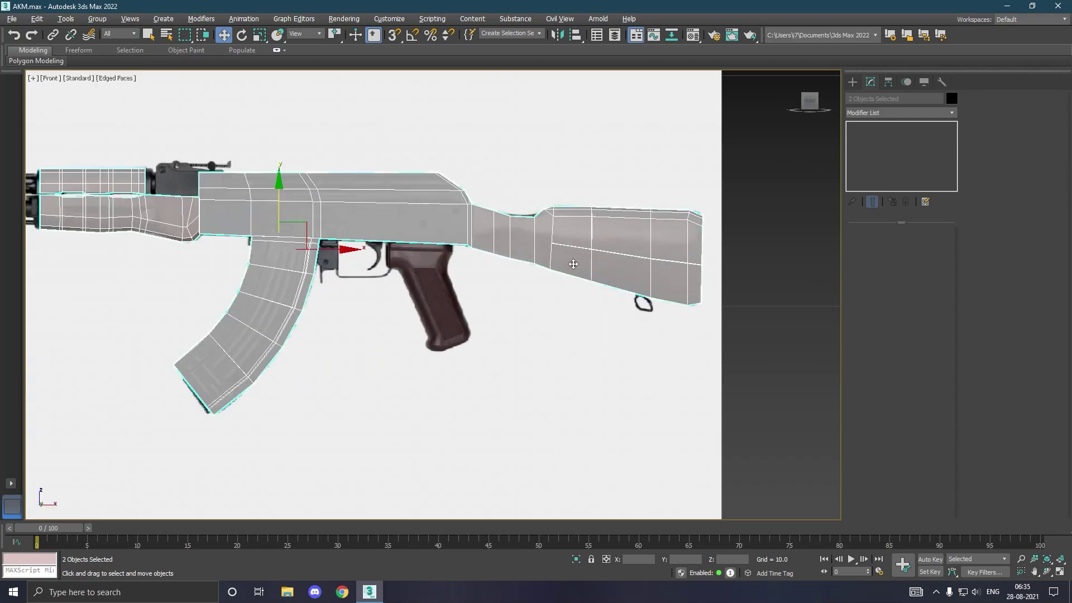
scroll(573, 264, up, 2)
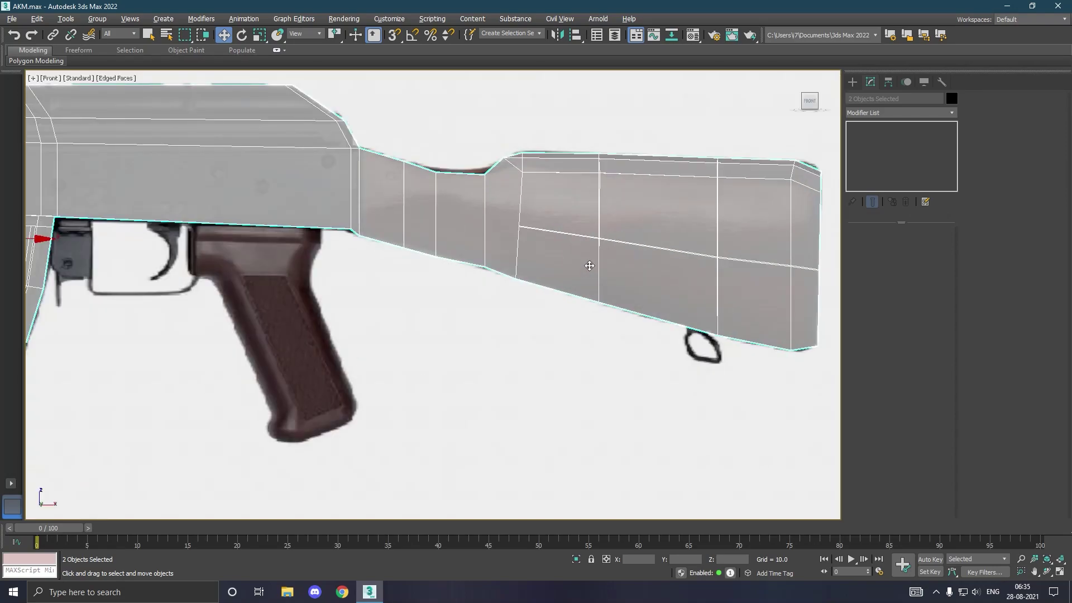
scroll(590, 266, down, 2)
scroll(590, 266, down, 1)
click(561, 321)
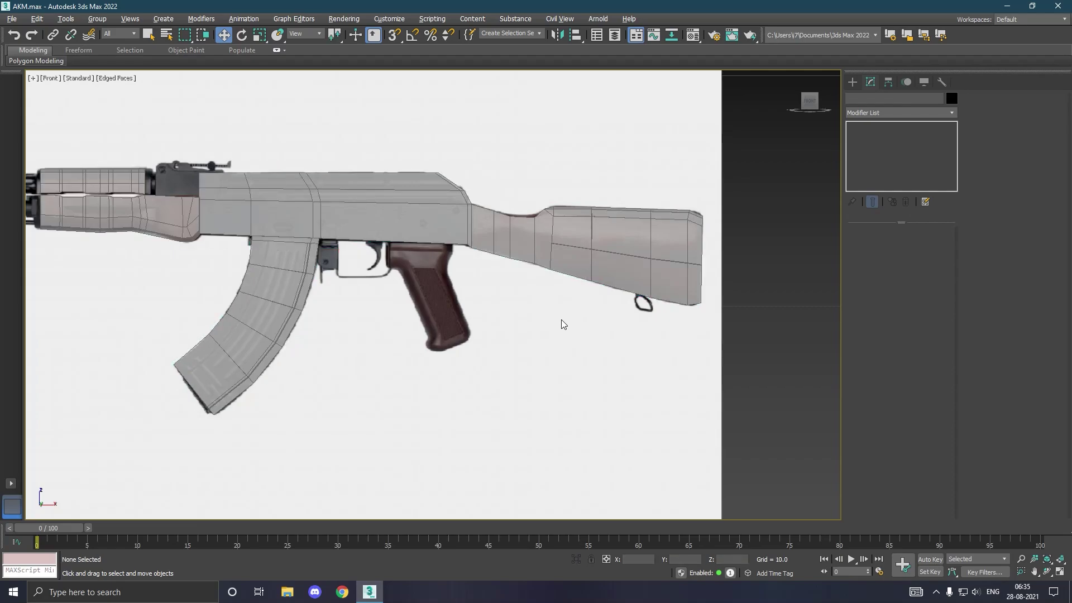
scroll(624, 310, down, 1)
scroll(624, 311, down, 2)
middle_drag(467, 309, 644, 318)
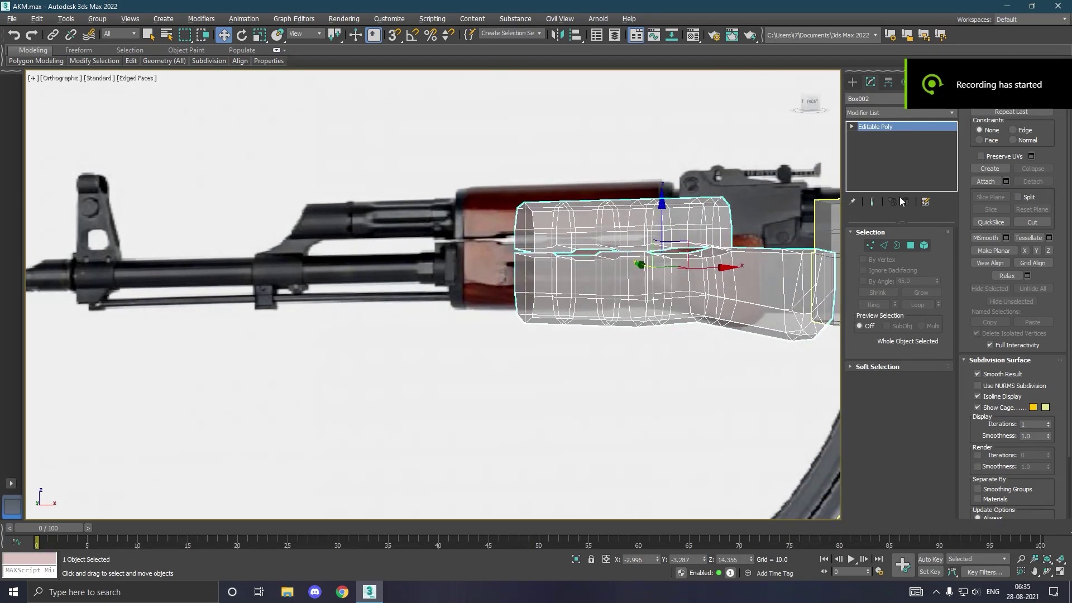
Step: Select the handguard's front end-cap and lower front end polygons
click(912, 246)
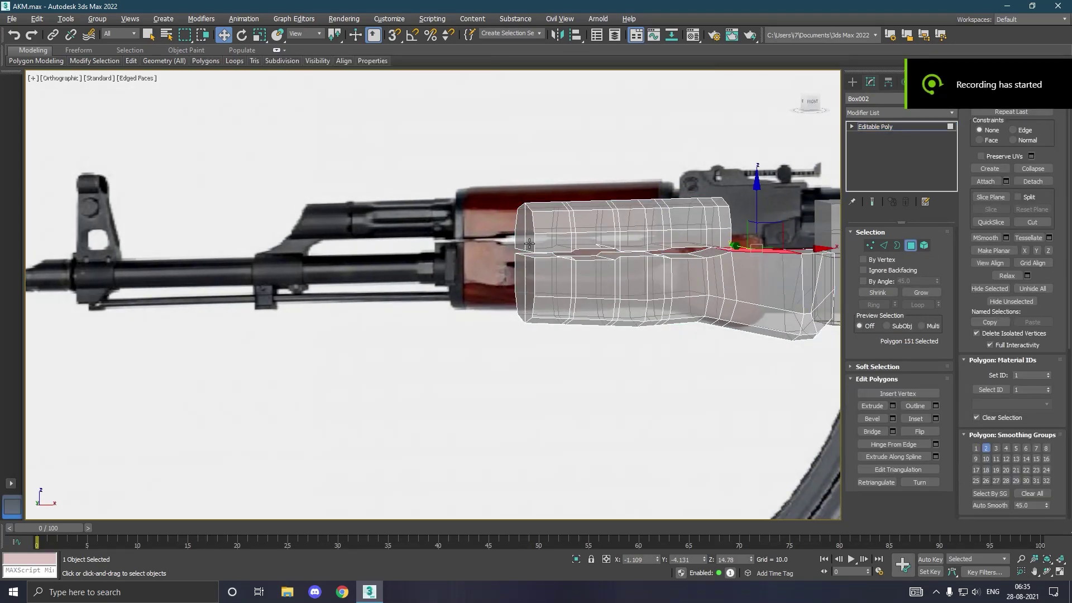
click(530, 244)
ctrl+click(531, 284)
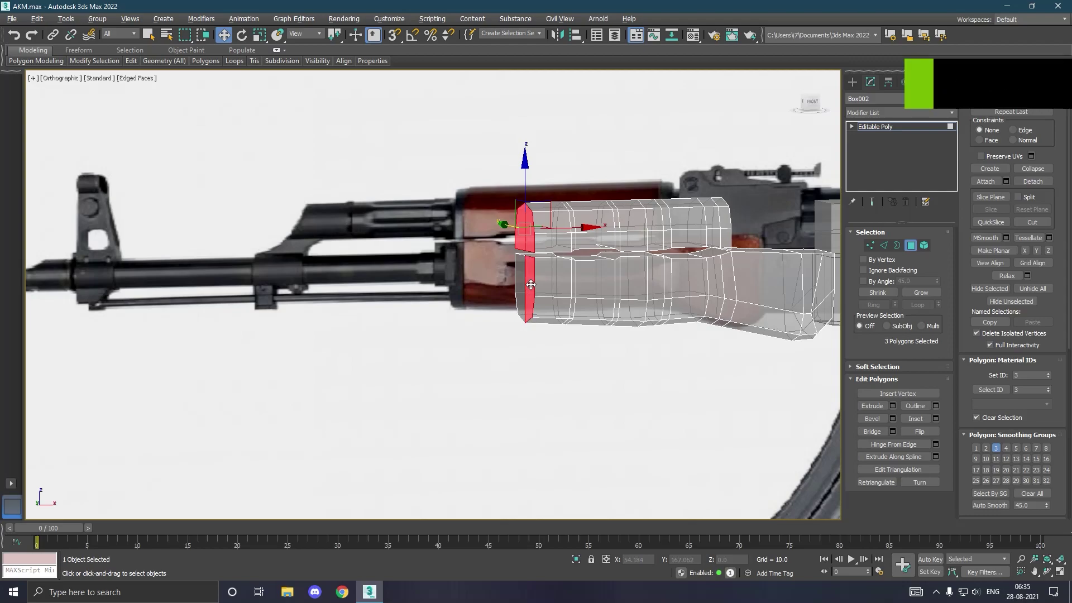
key(f)
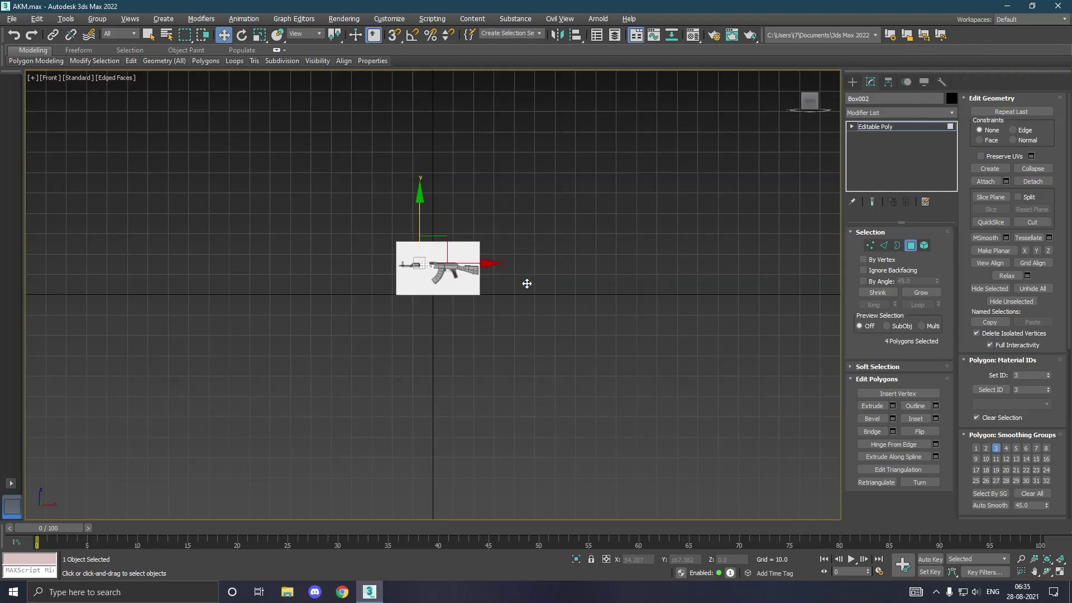
scroll(402, 263, up, 3)
scroll(454, 290, up, 3)
scroll(454, 290, up, 4)
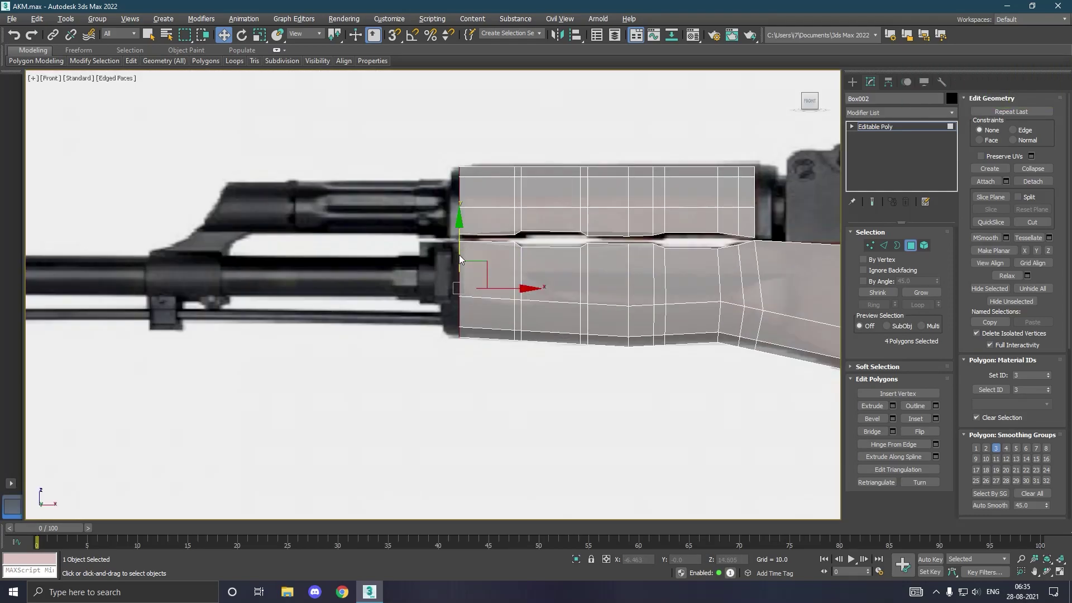
Step: Extrude the selected front end polygons by a small height of 0.173
click(893, 406)
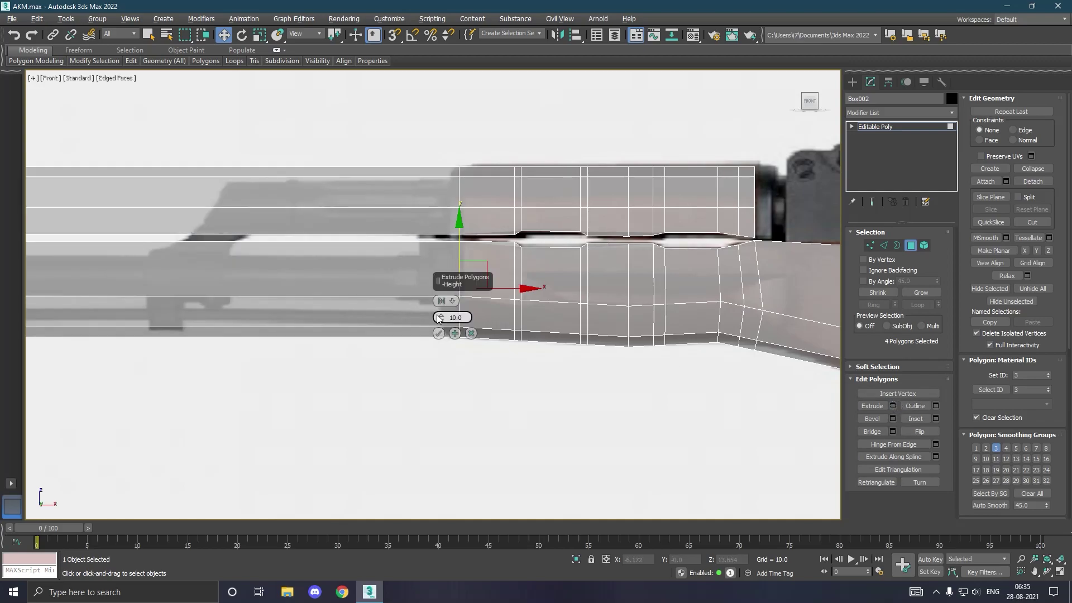
drag(458, 390, 445, 373)
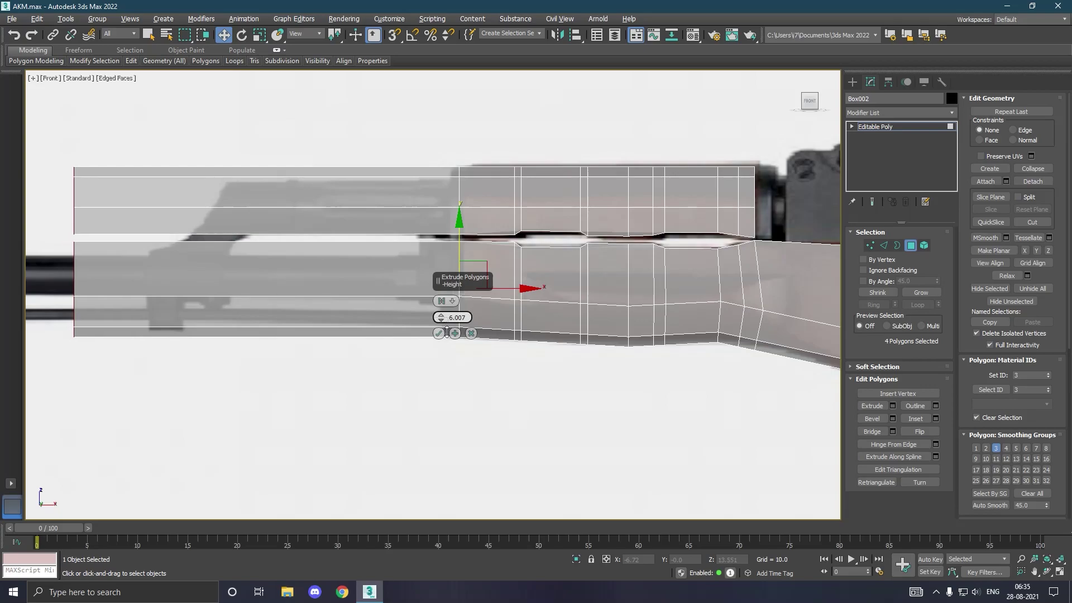
drag(441, 317, 478, 469)
drag(434, 321, 445, 410)
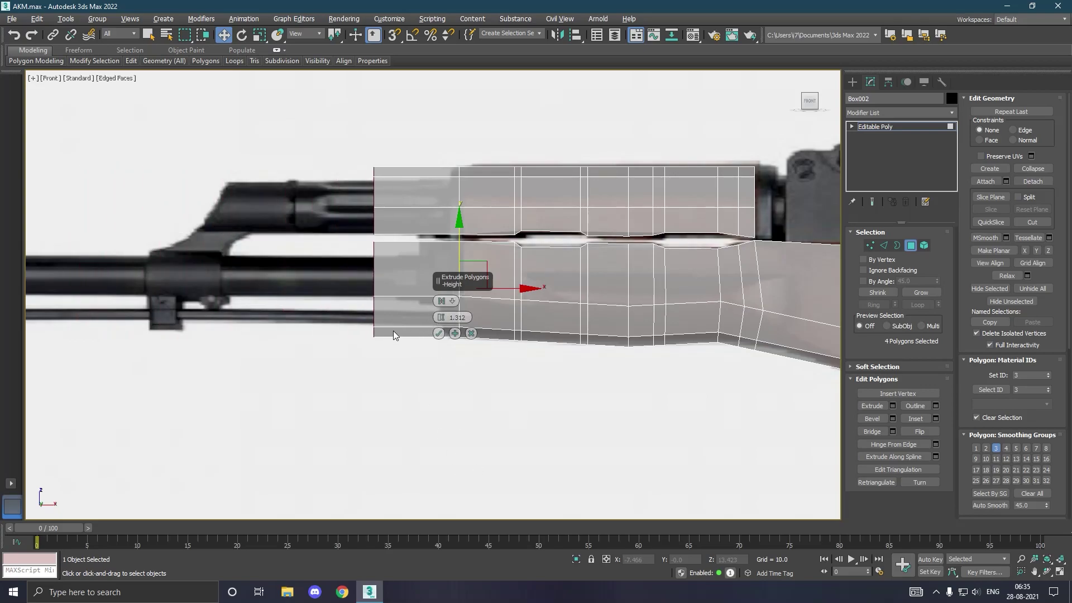
drag(439, 318, 442, 398)
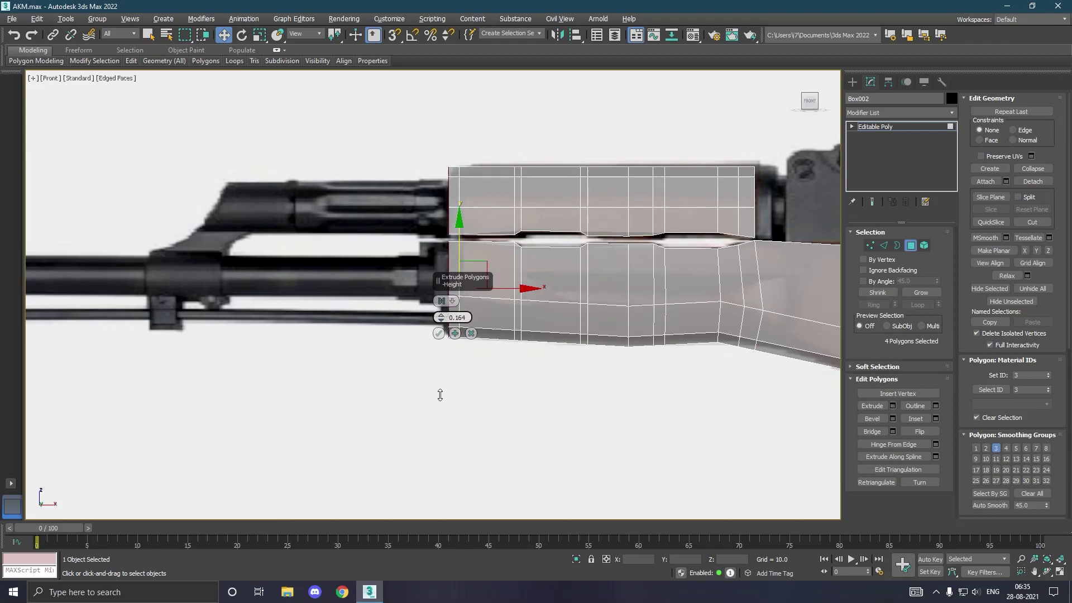
drag(442, 399, 438, 391)
click(439, 333)
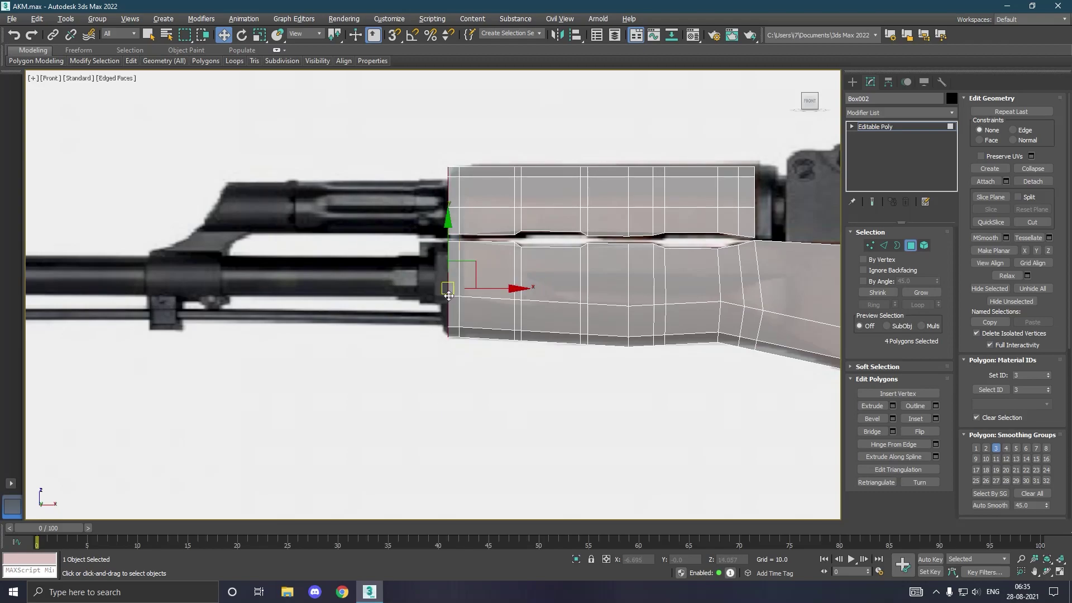
Step: Slide the extruded front end slightly forward along X
scroll(450, 293, up, 4)
mouse_move(506, 291)
mouse_down()
mouse_move(495, 293)
mouse_move(510, 293)
mouse_up()
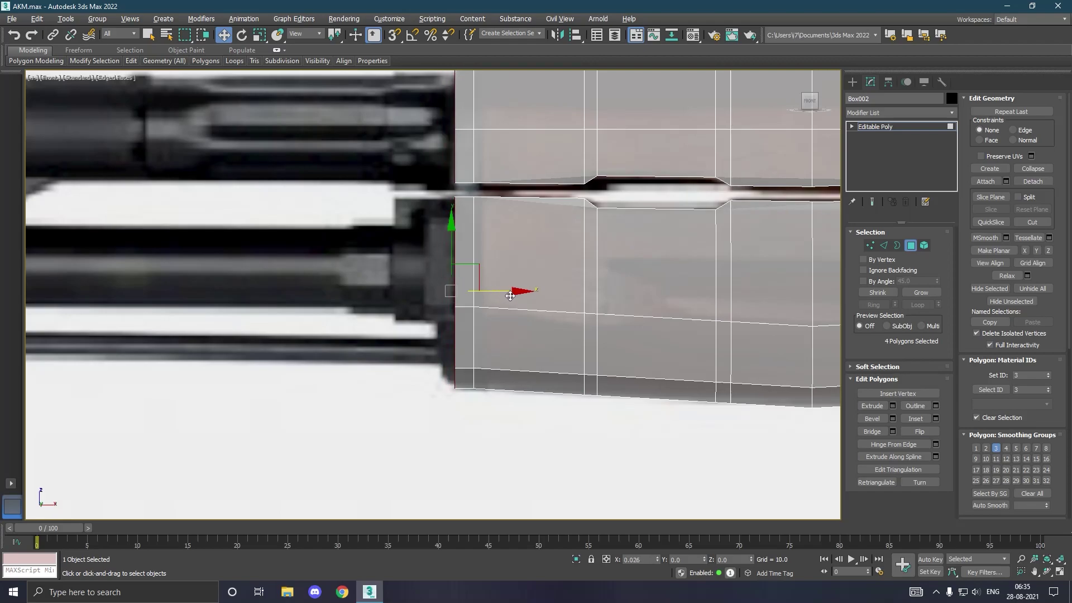
scroll(482, 329, down, 4)
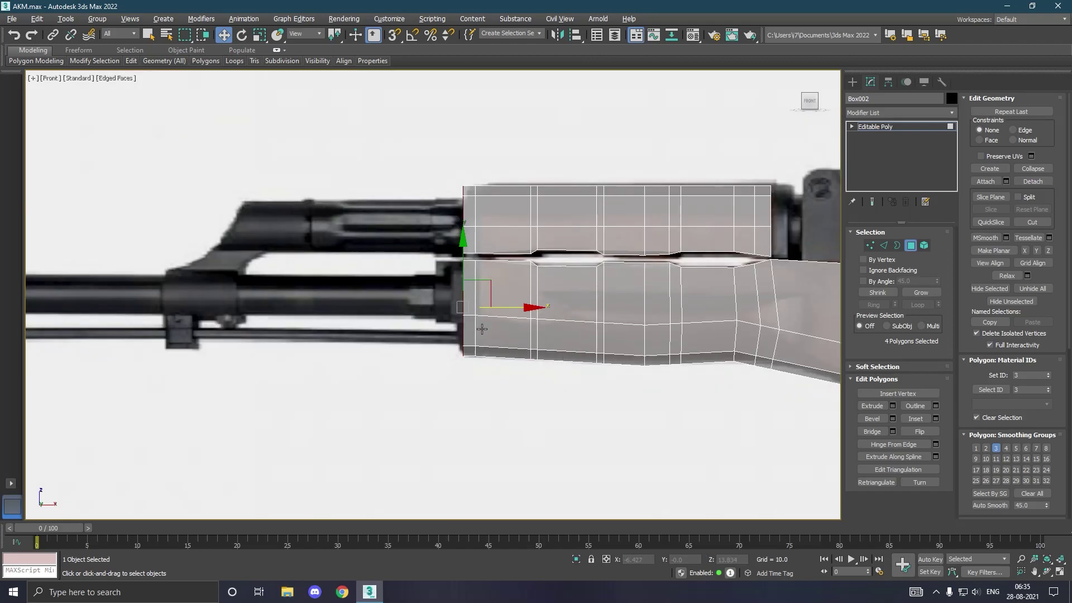
Step: Select the upper and lower front edge loops and extrude them with zero height
key(2)
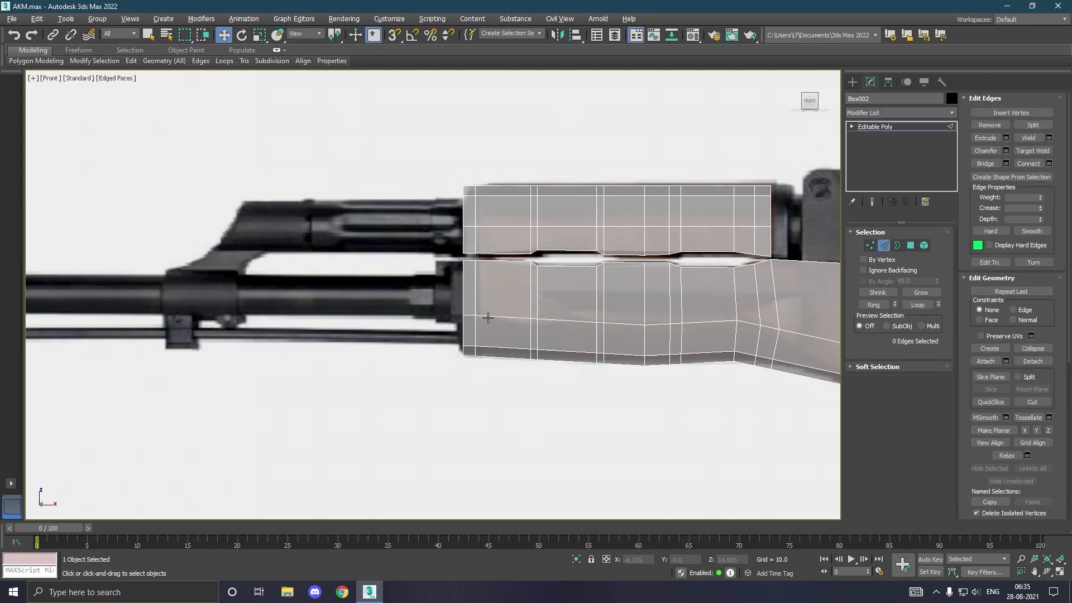
double_click(483, 331)
ctrl+double_click(479, 250)
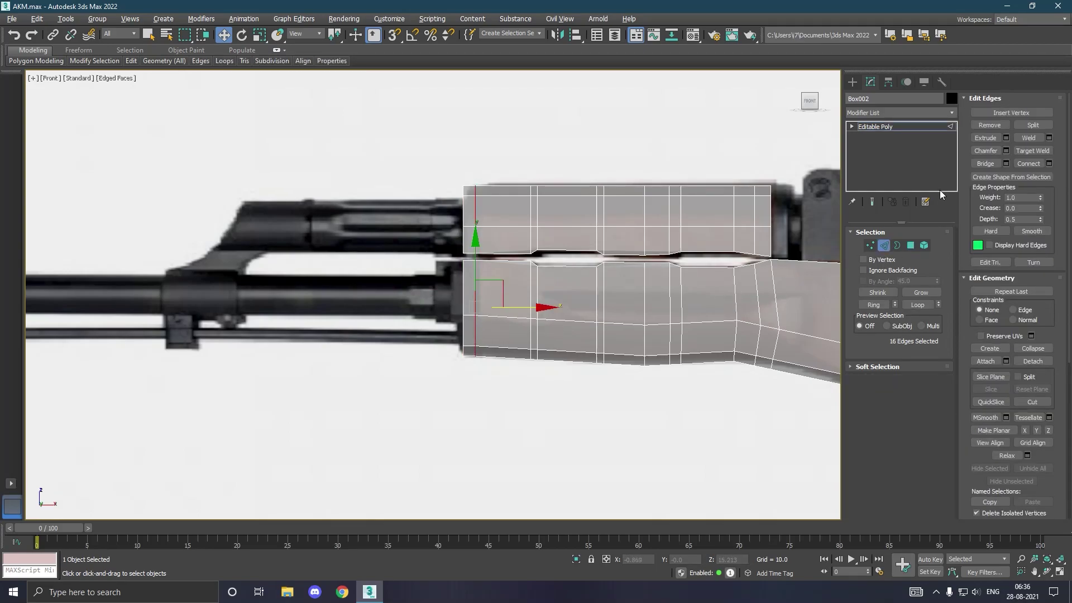
click(1007, 138)
alt+middle_drag(564, 268, 609, 275)
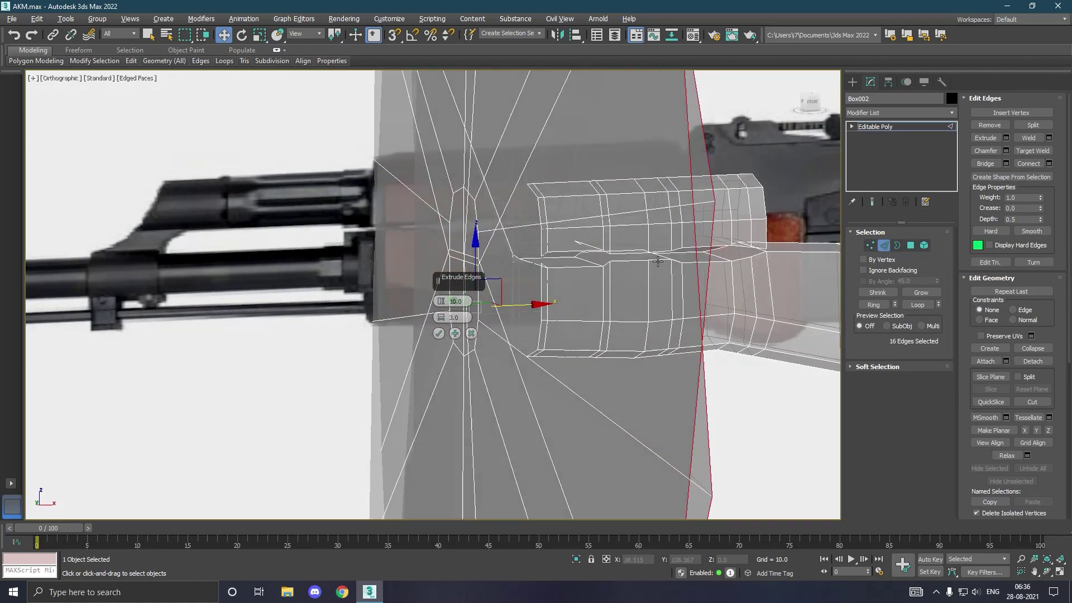
drag(452, 301, 461, 296)
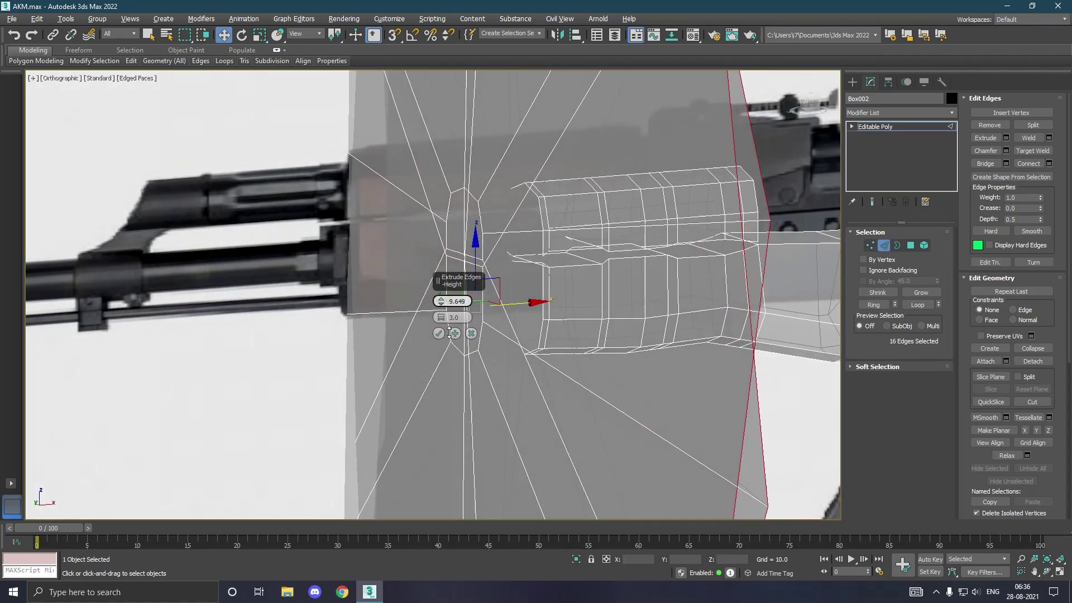
click(460, 300)
text(0)
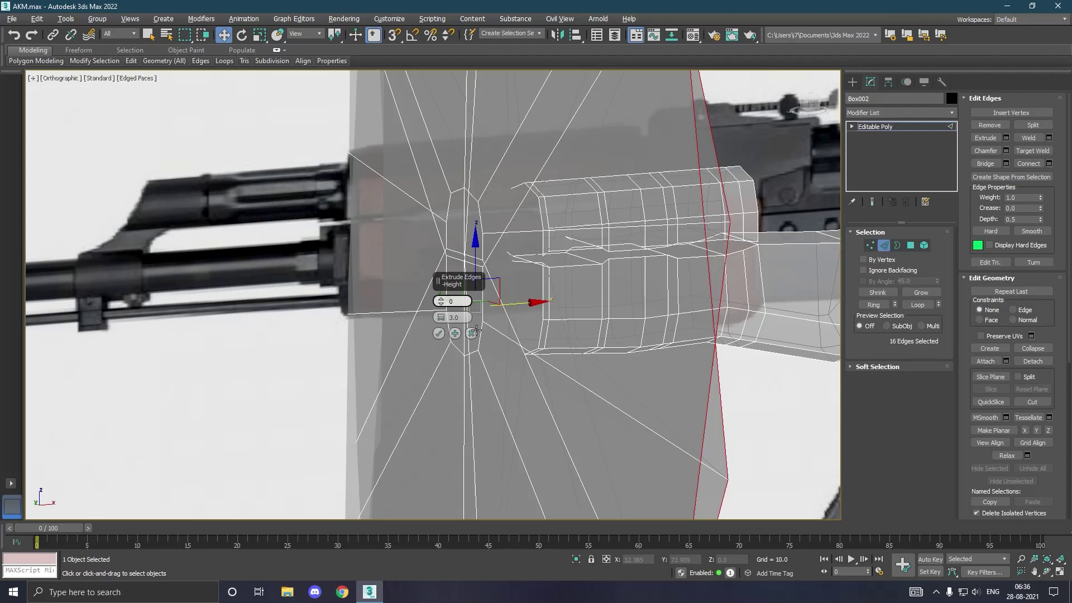
key(Return)
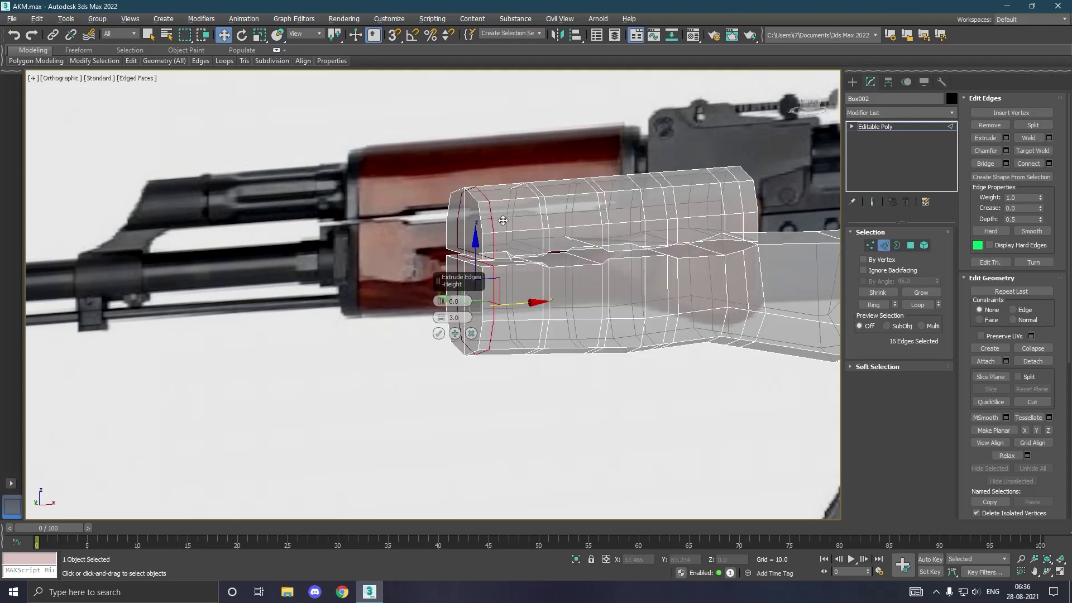
Step: Set the edge extrusion width to 1.260 and collapse the height back to zero
scroll(502, 214, up, 5)
mouse_move(453, 317)
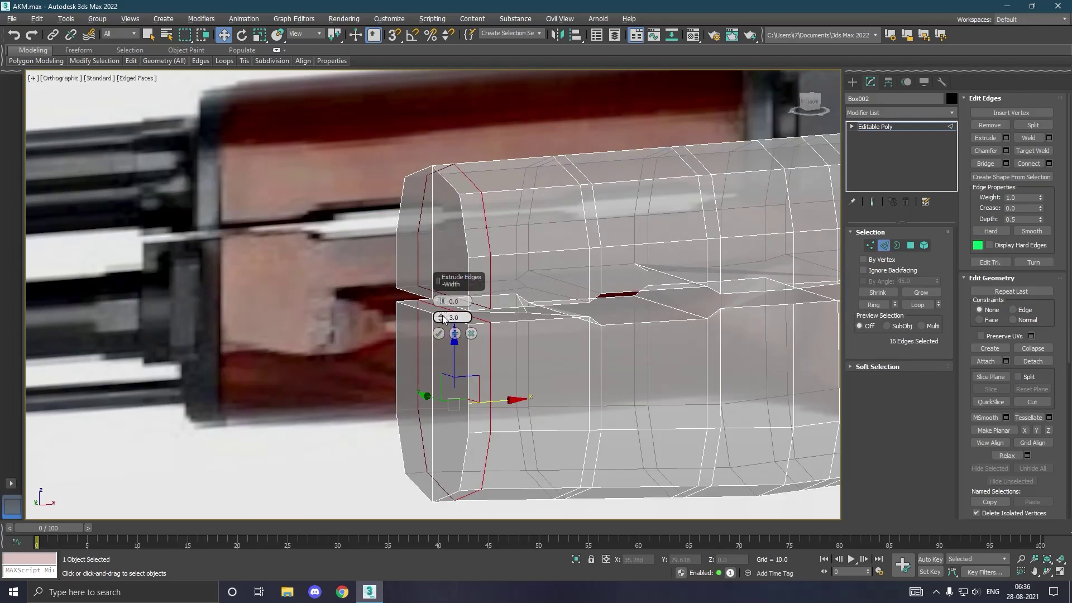
mouse_move(443, 318)
mouse_down()
mouse_move(440, 299)
mouse_move(429, 359)
mouse_up()
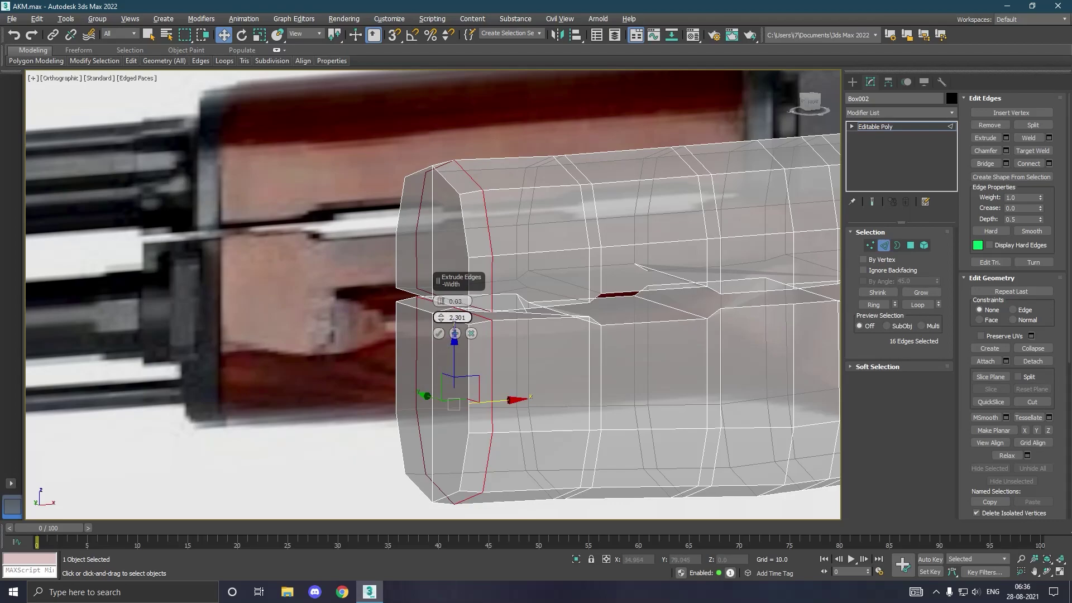
double_click(452, 318)
text(1.26)
text(0)
key(Return)
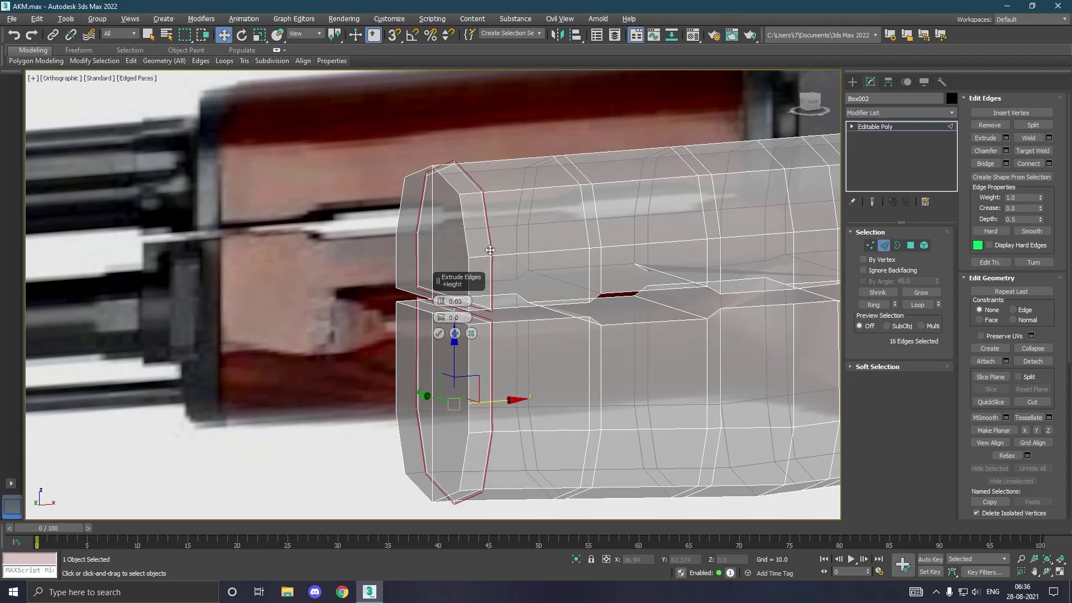
scroll(491, 250, up, 3)
mouse_move(441, 302)
mouse_down()
mouse_move(444, 325)
mouse_move(442, 307)
mouse_up()
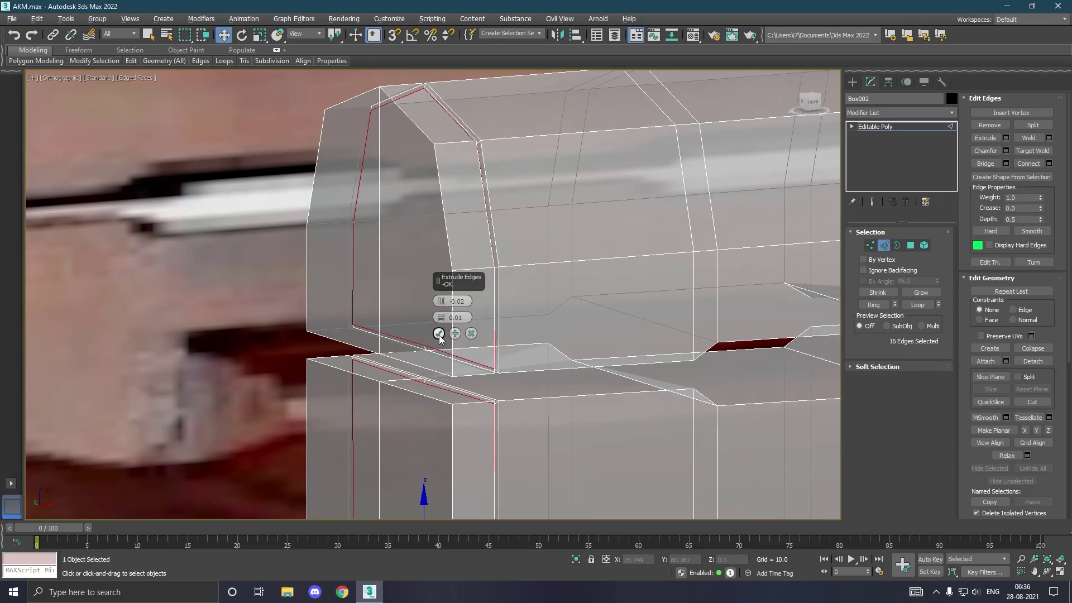
Step: Confirm the front edge extrusion and view the model at an angle
click(439, 334)
key(f)
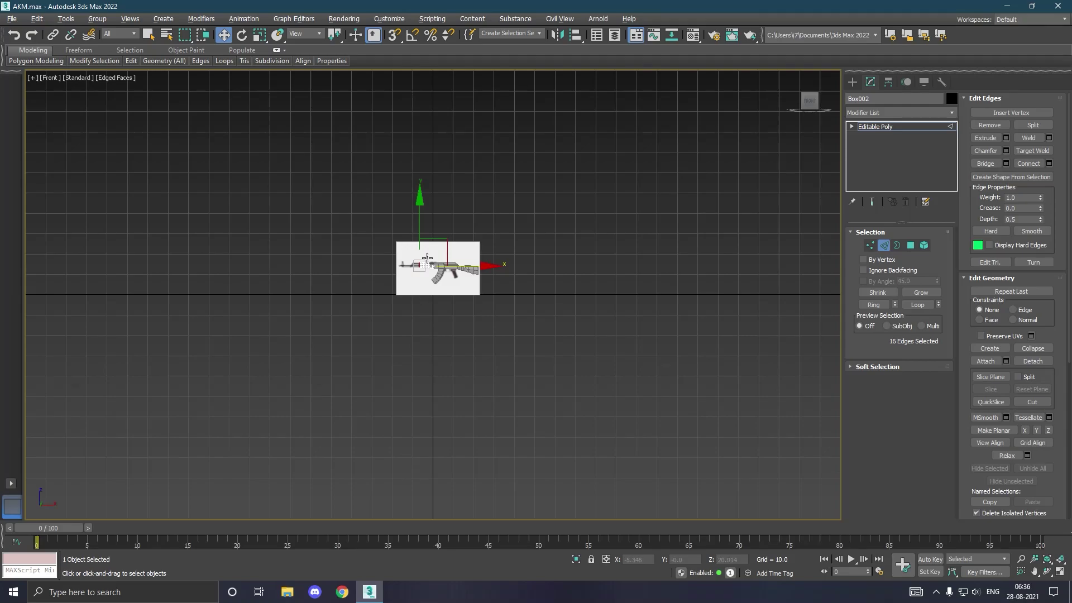
scroll(427, 267, up, 5)
scroll(419, 280, up, 4)
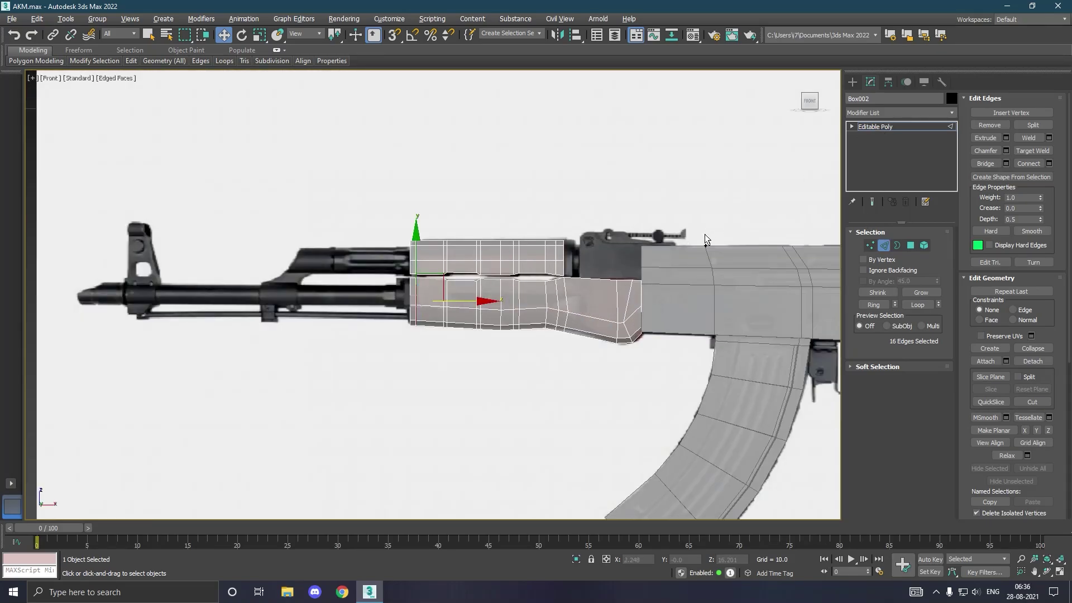
alt+middle_drag(704, 233, 675, 243)
scroll(560, 271, up, 3)
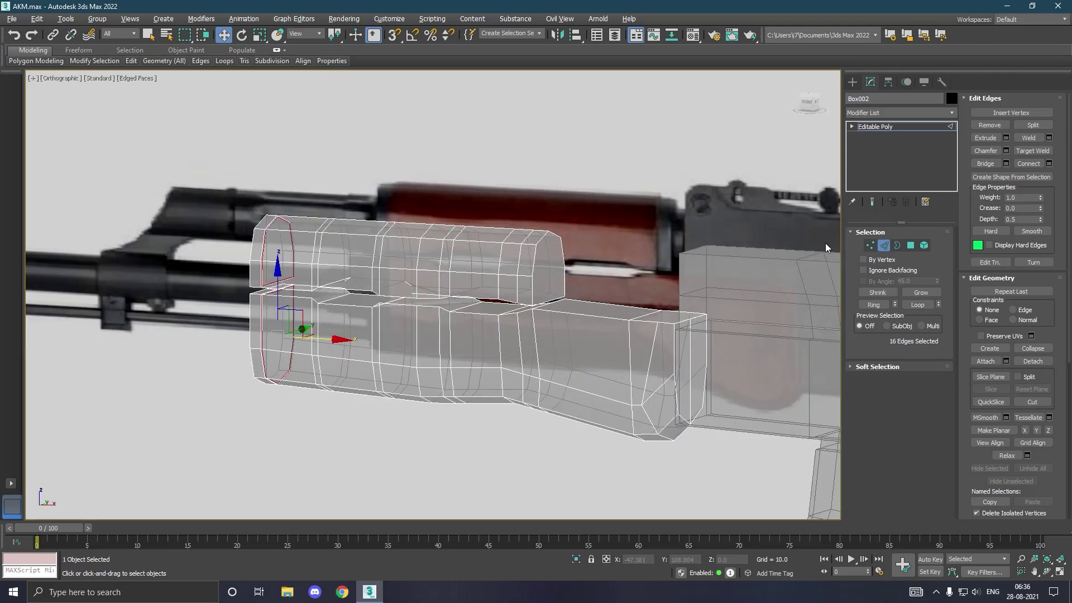
Step: Extrude the upper handguard's rear end face and slide it right along X
click(910, 247)
click(551, 293)
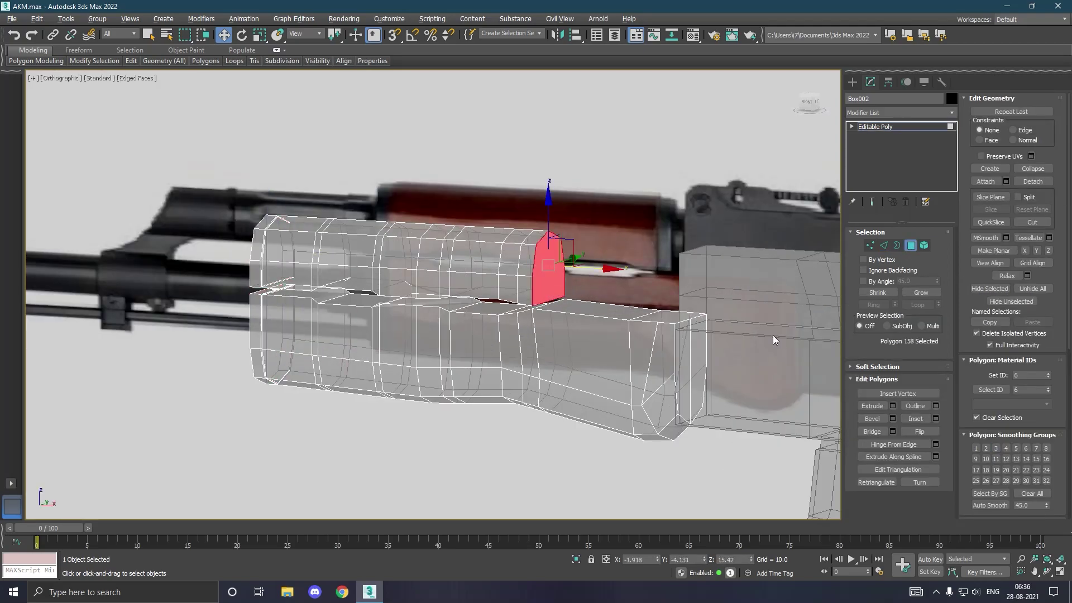
click(893, 407)
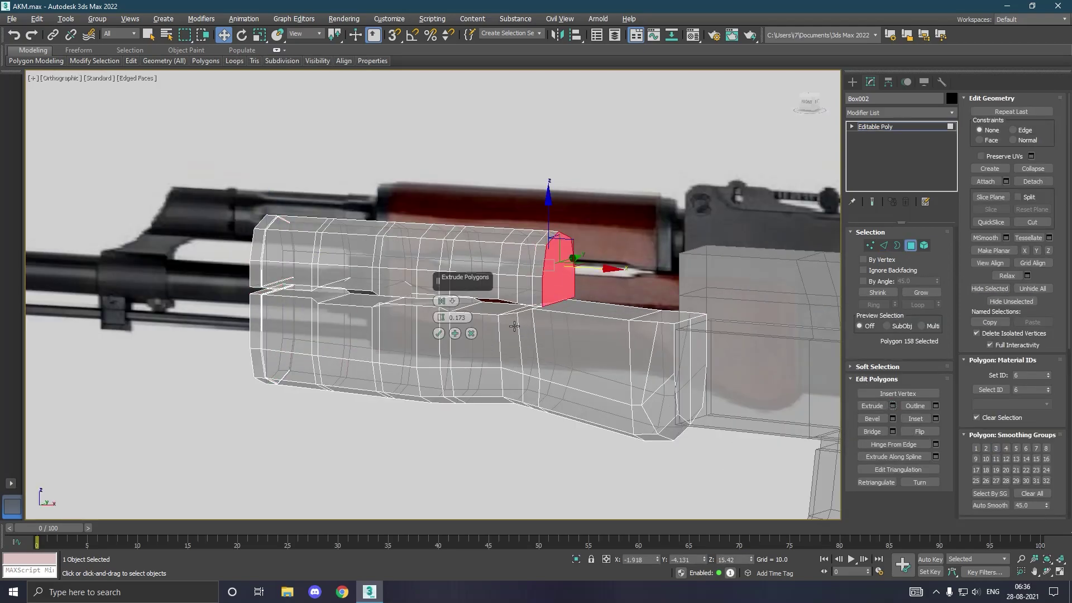
click(440, 334)
key(f)
scroll(415, 262, up, 5)
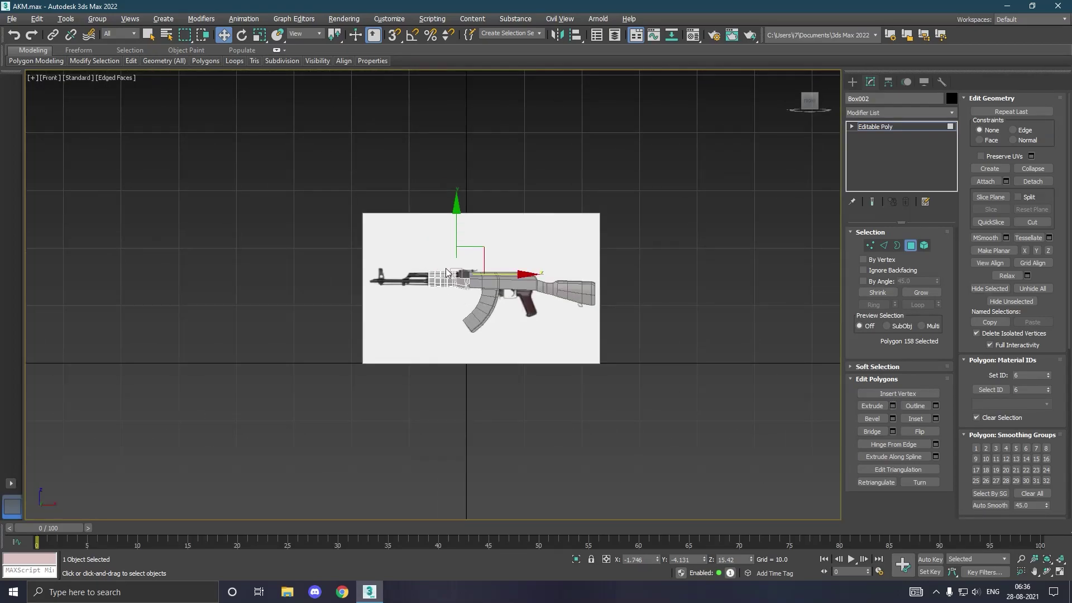
scroll(447, 274, up, 4)
scroll(485, 288, up, 5)
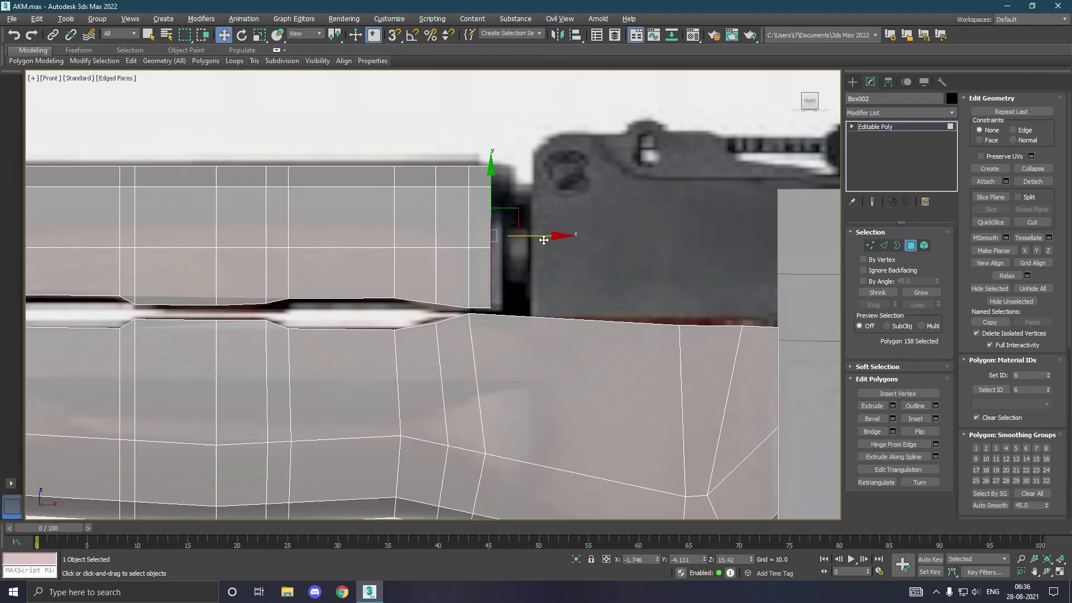
drag(543, 240, 557, 232)
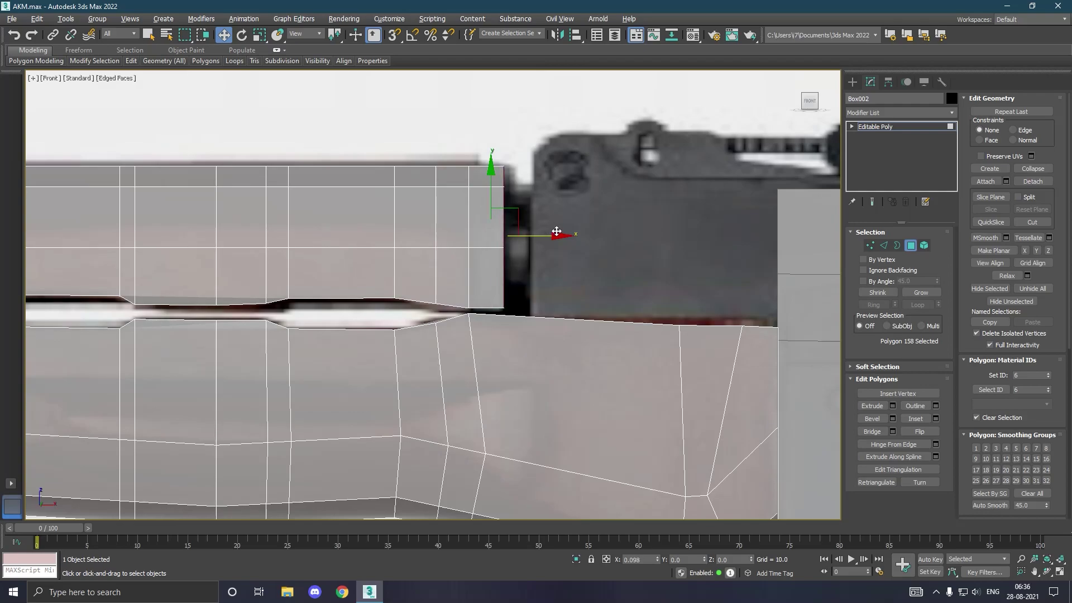
Step: Extrude the upper handguard's rear edge loop, then leave edge editing
click(884, 245)
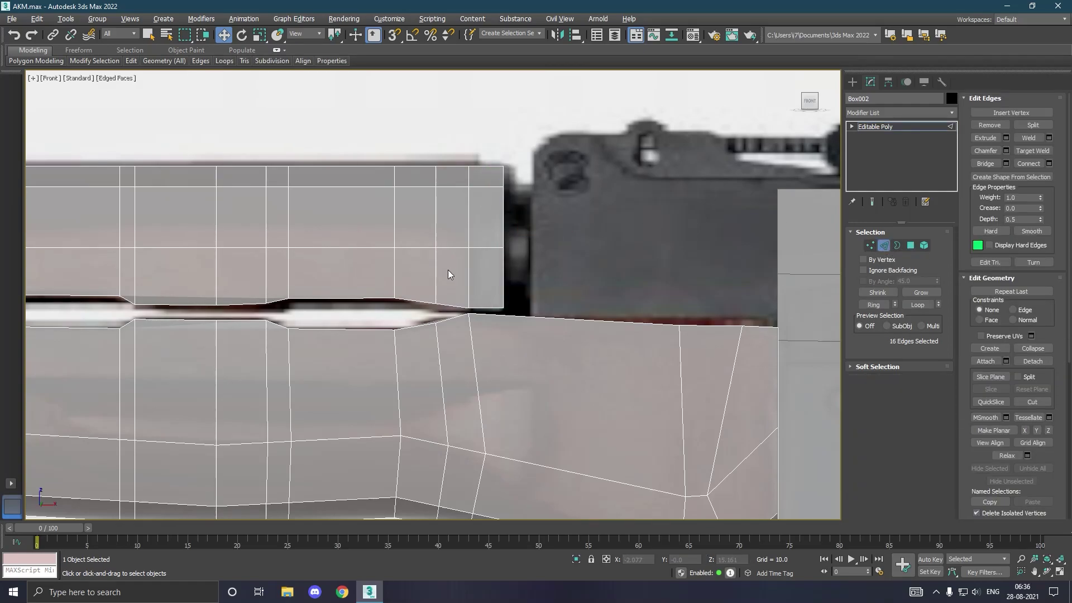
double_click(471, 290)
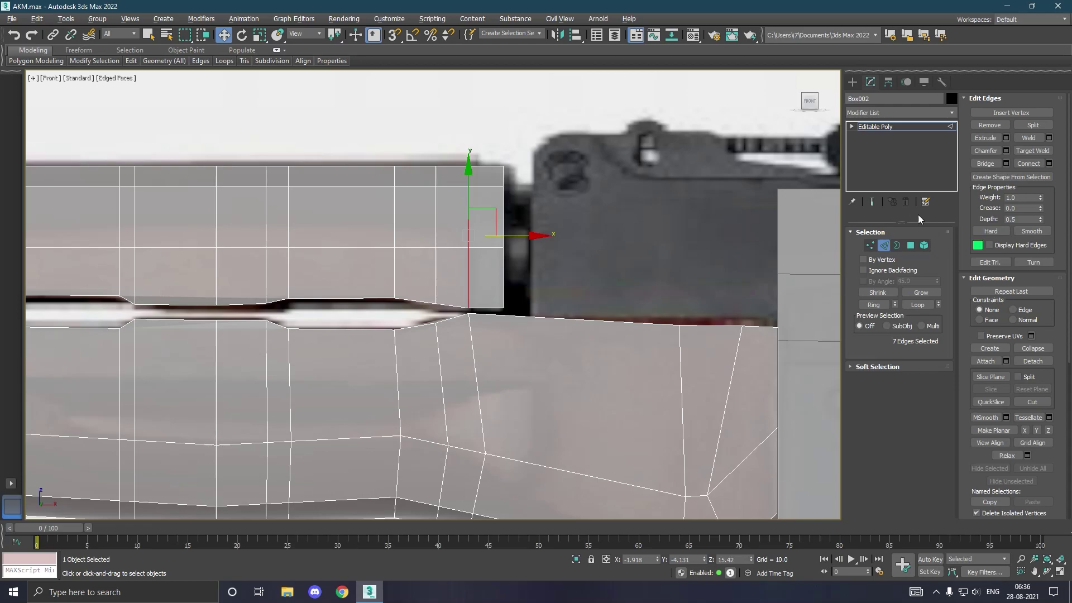
click(1007, 138)
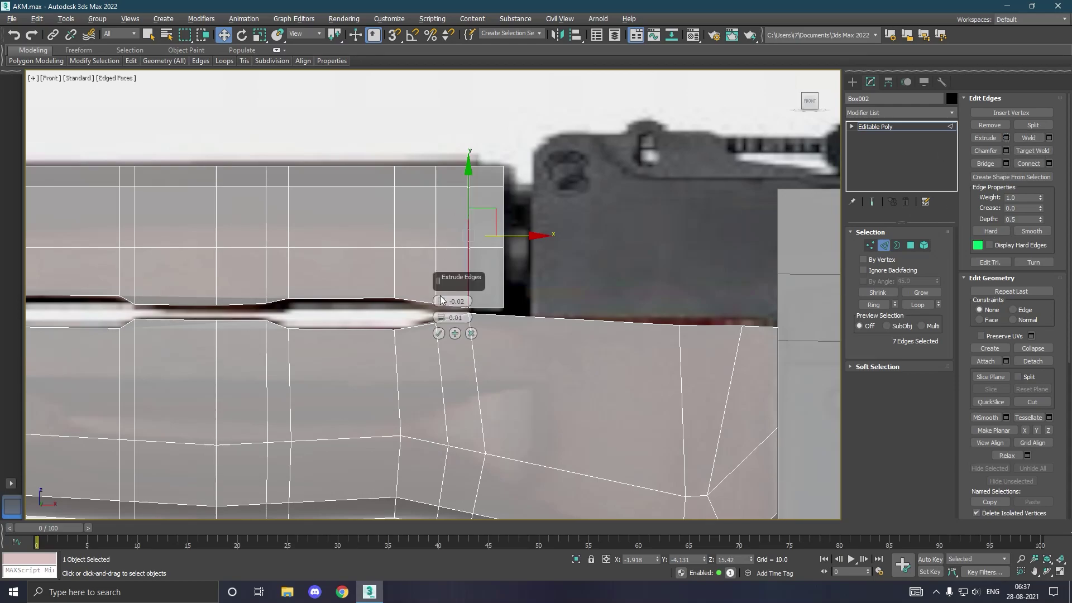
click(439, 333)
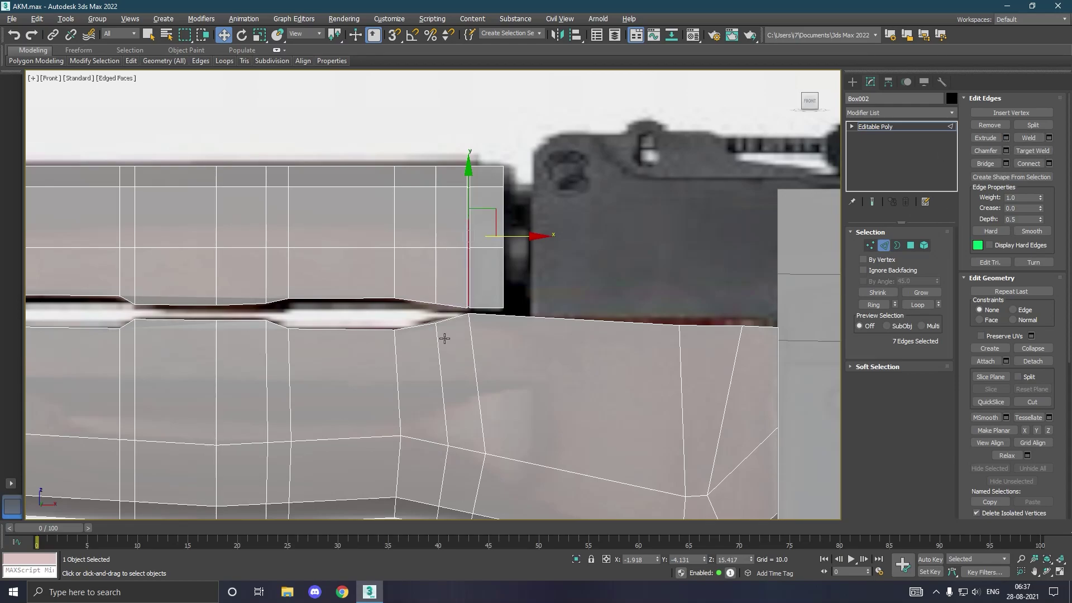
scroll(445, 338, down, 2)
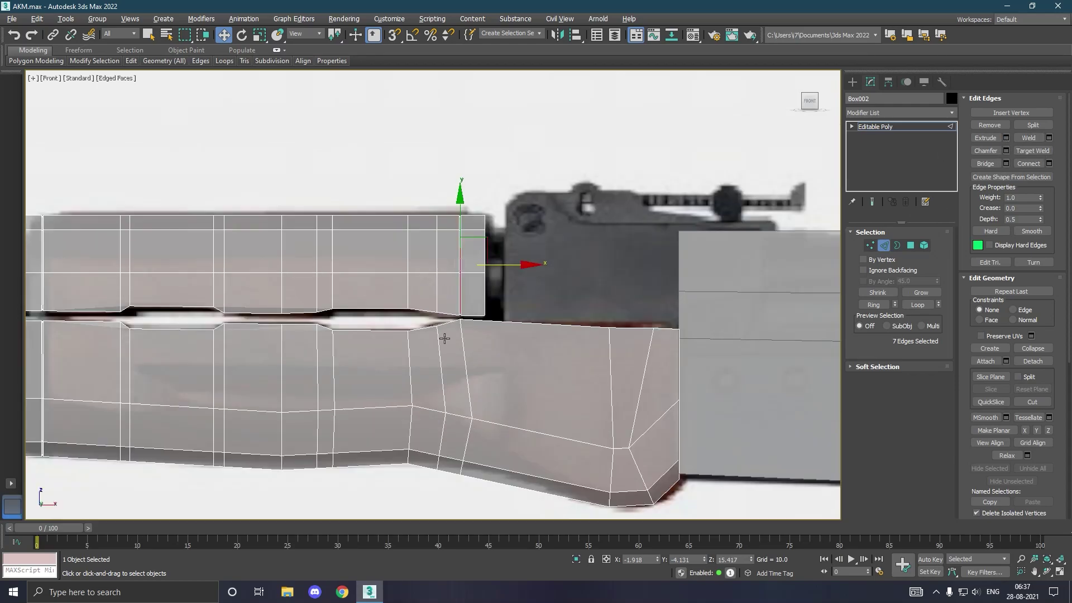
click(909, 126)
click(851, 82)
Step: Draw a cylinder between handguard and receiver and rotate it 90° with Angle Snap
click(876, 192)
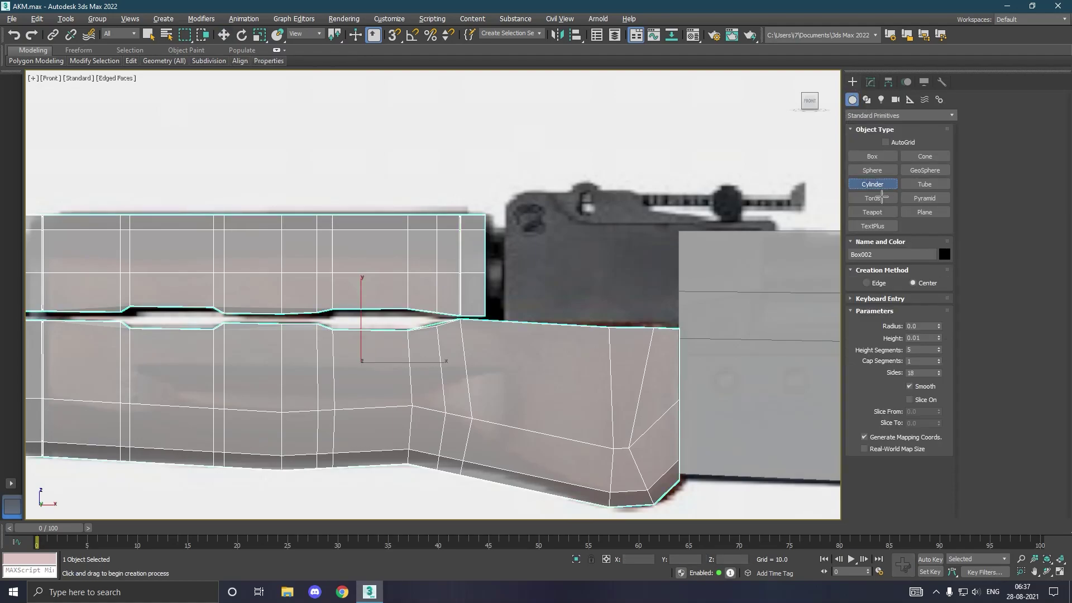
drag(494, 273, 542, 302)
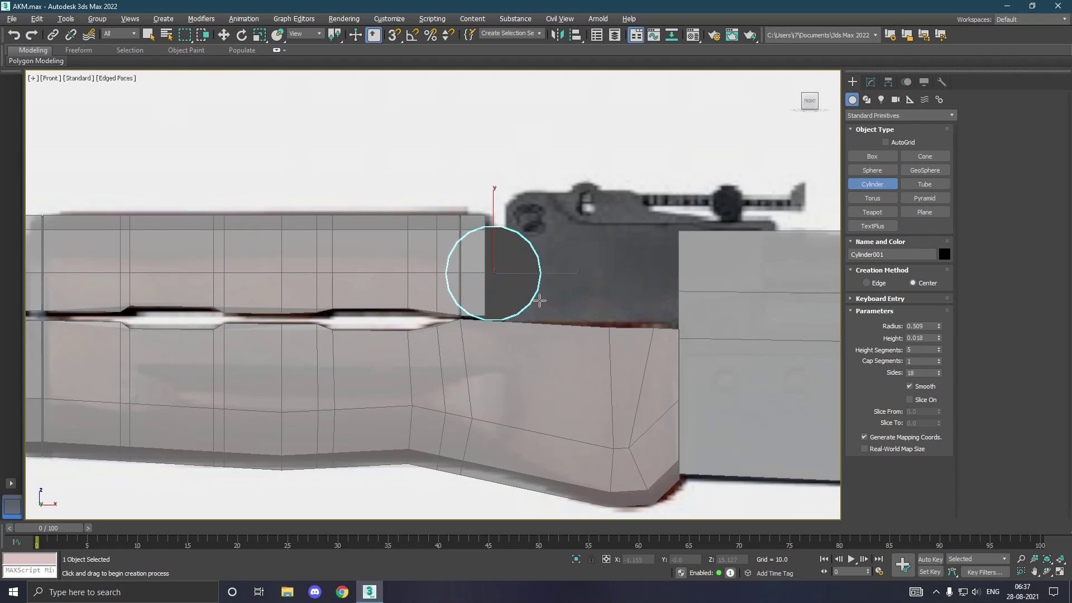
key(w)
key(e)
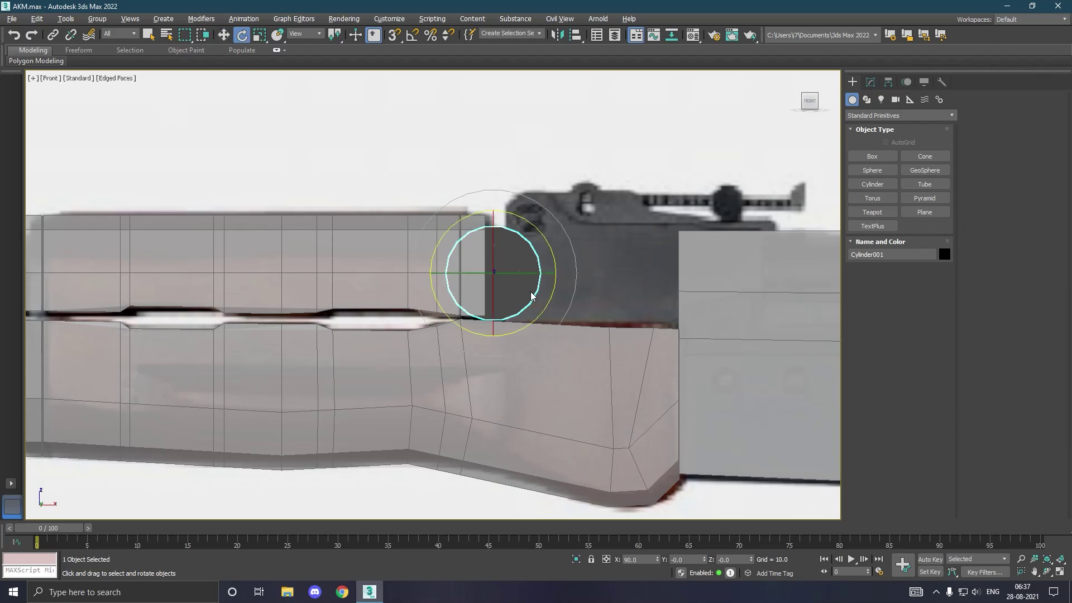
click(412, 34)
drag(522, 280, 573, 270)
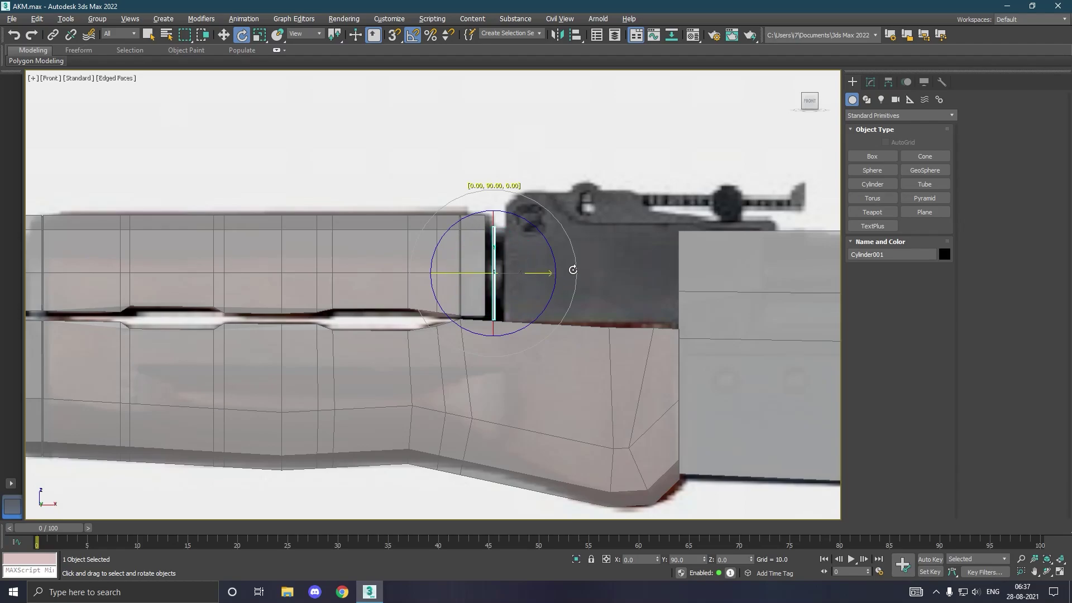
scroll(511, 269, up, 2)
scroll(511, 269, up, 2)
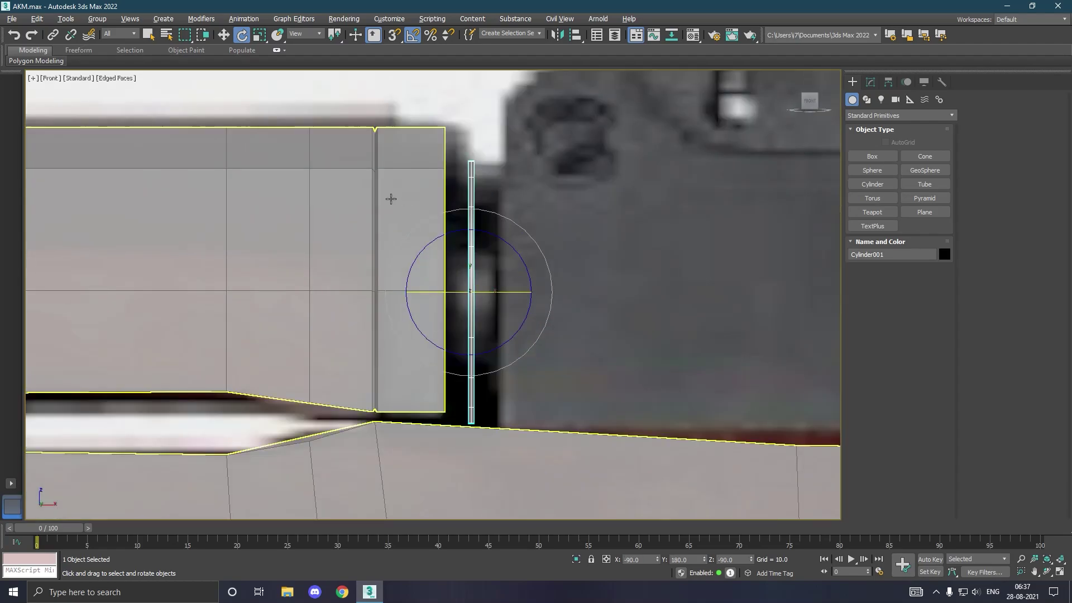
Step: Give the cylinder height 0.198 with one height segment and slide it against the handguard end
click(871, 82)
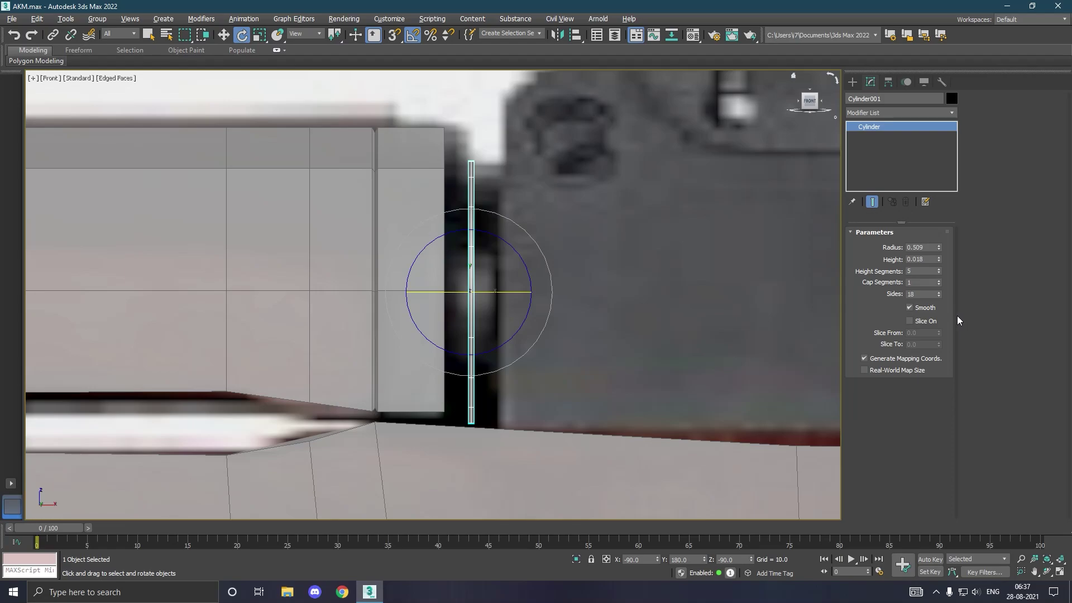
key(w)
drag(939, 261, 939, 259)
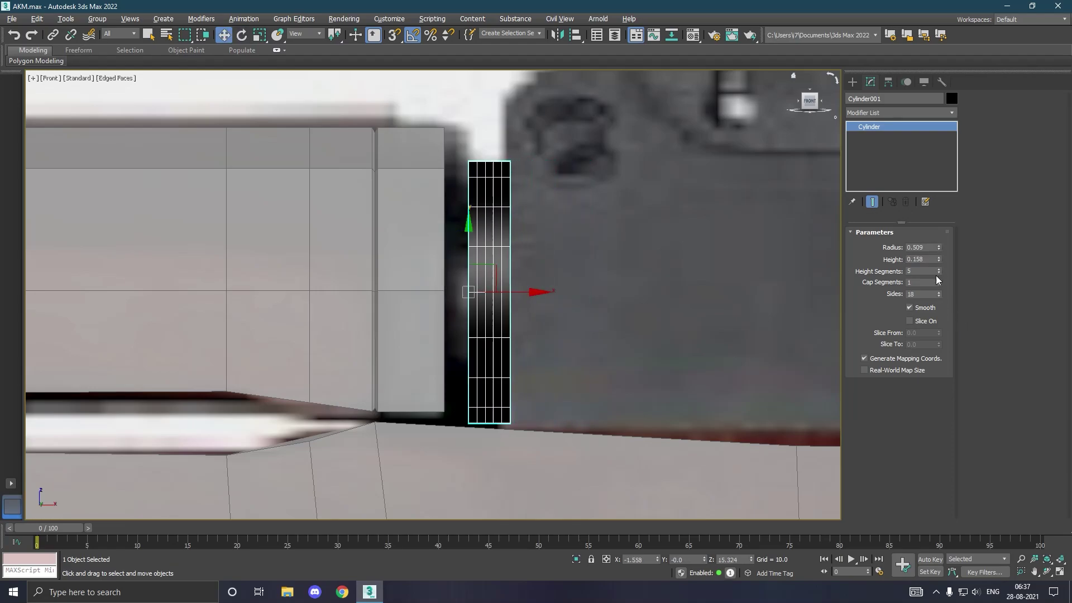
right_click(939, 273)
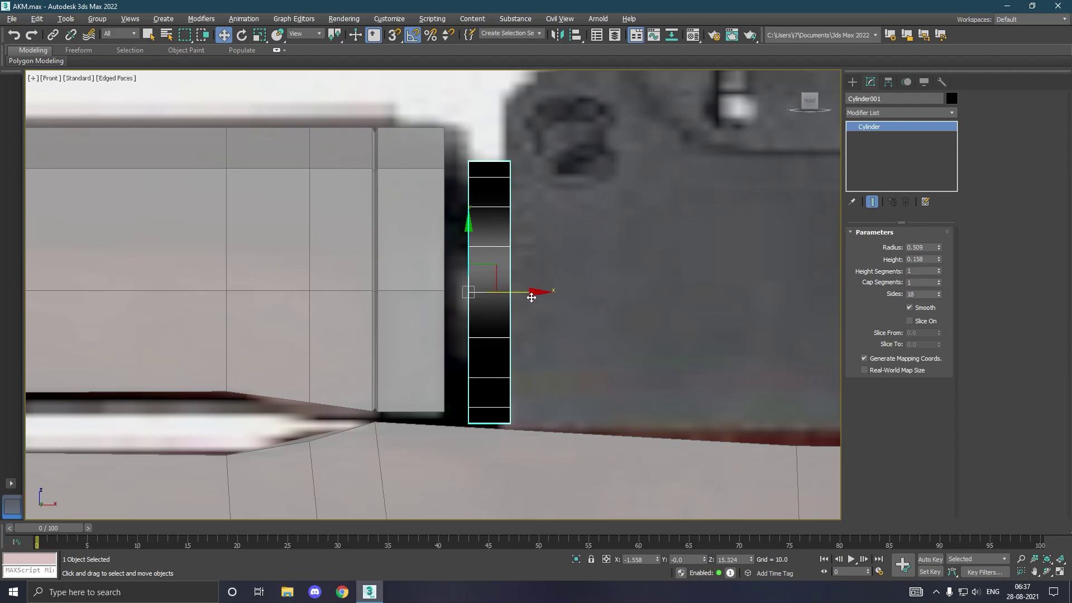
drag(531, 298, 507, 292)
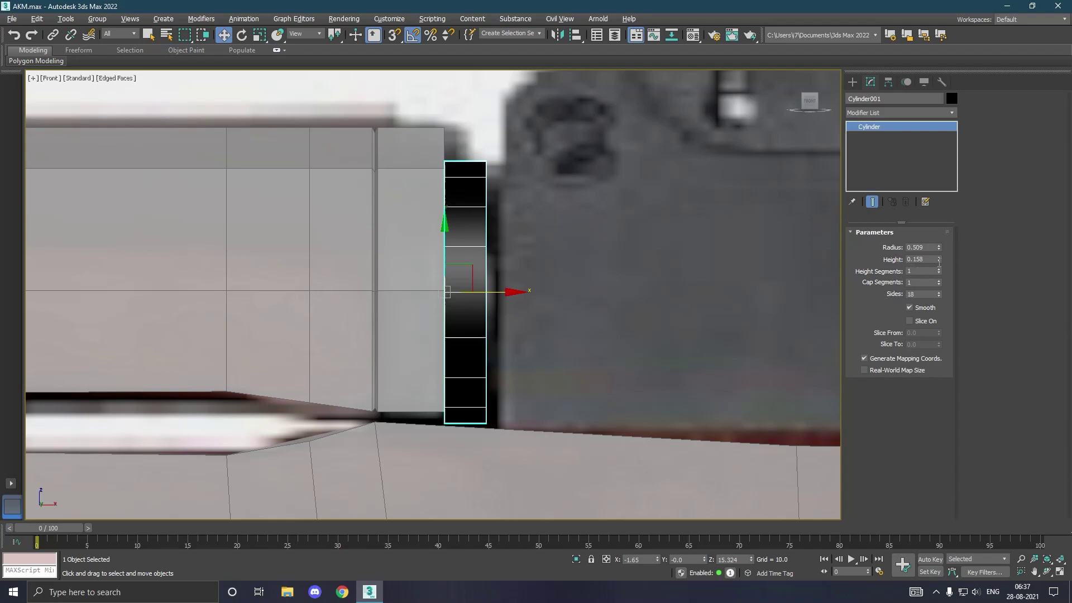
drag(938, 257, 938, 259)
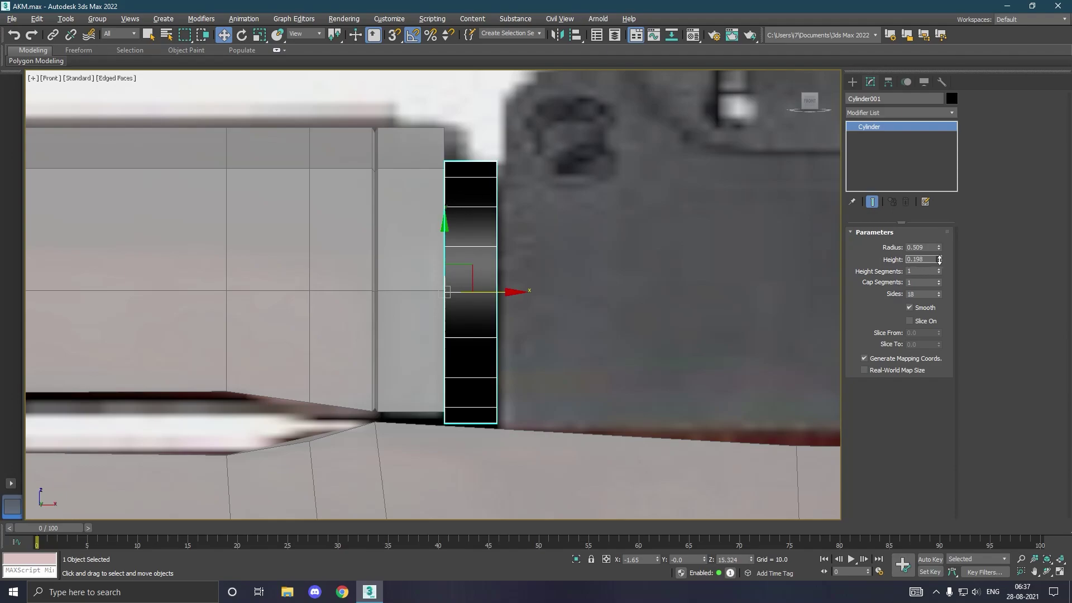
Step: Apply the grey material to the cylinder and move it back in depth to Y -4.112
key(m)
click(65, 227)
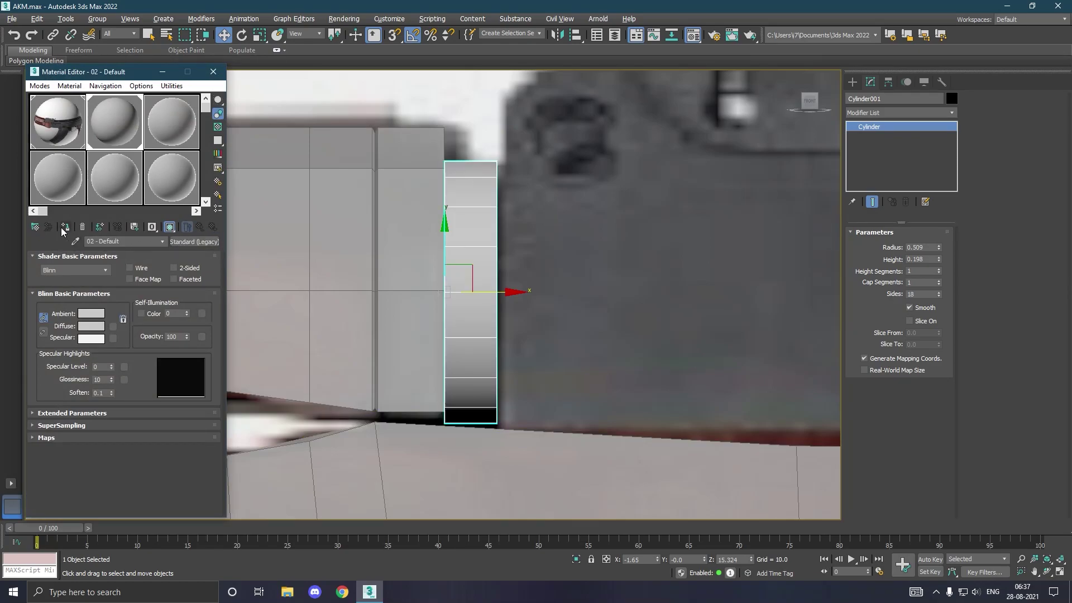
key(m)
mouse_move(479, 231)
alt+middle_down()
mouse_move(542, 208)
mouse_move(541, 231)
alt+middle_up()
scroll(548, 227, down, 3)
drag(453, 261, 364, 296)
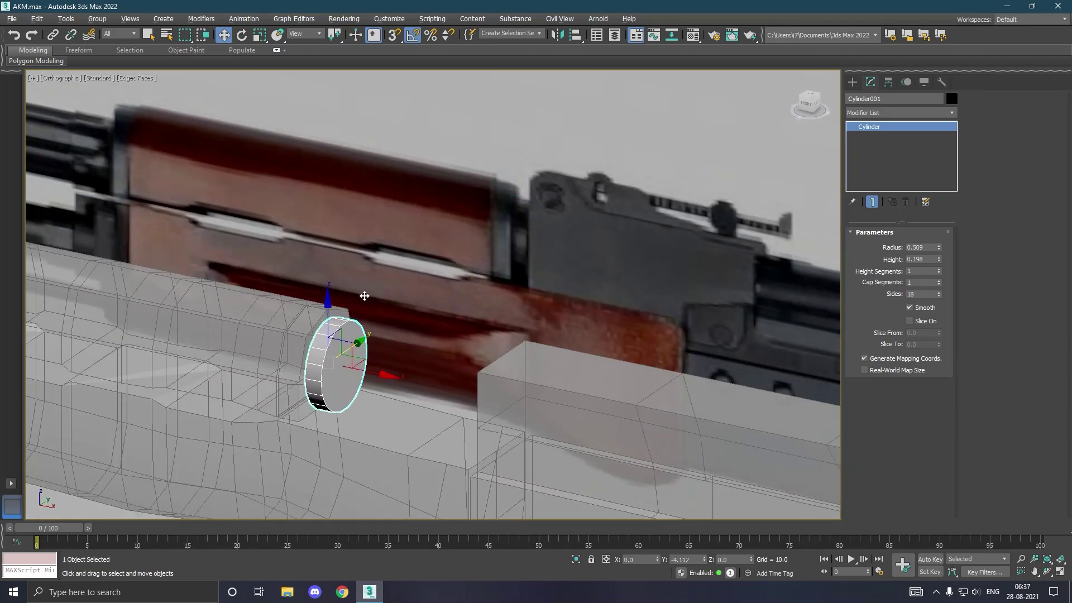
alt+middle_drag(357, 291, 443, 317)
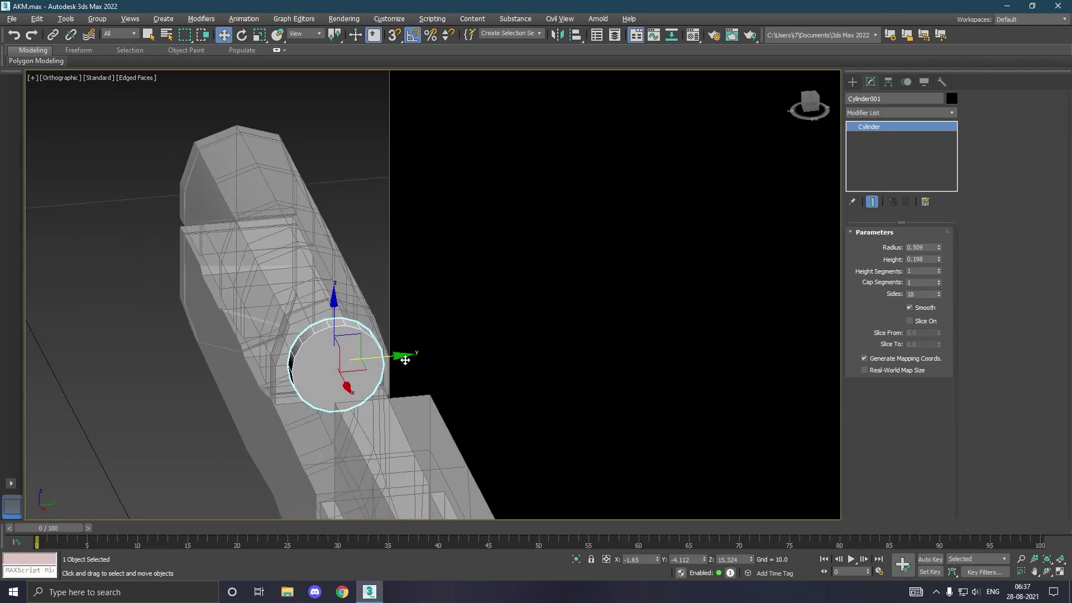
Step: Return to Front view, zoom in and deselect the cylinder to check the handguard alignment
key(f)
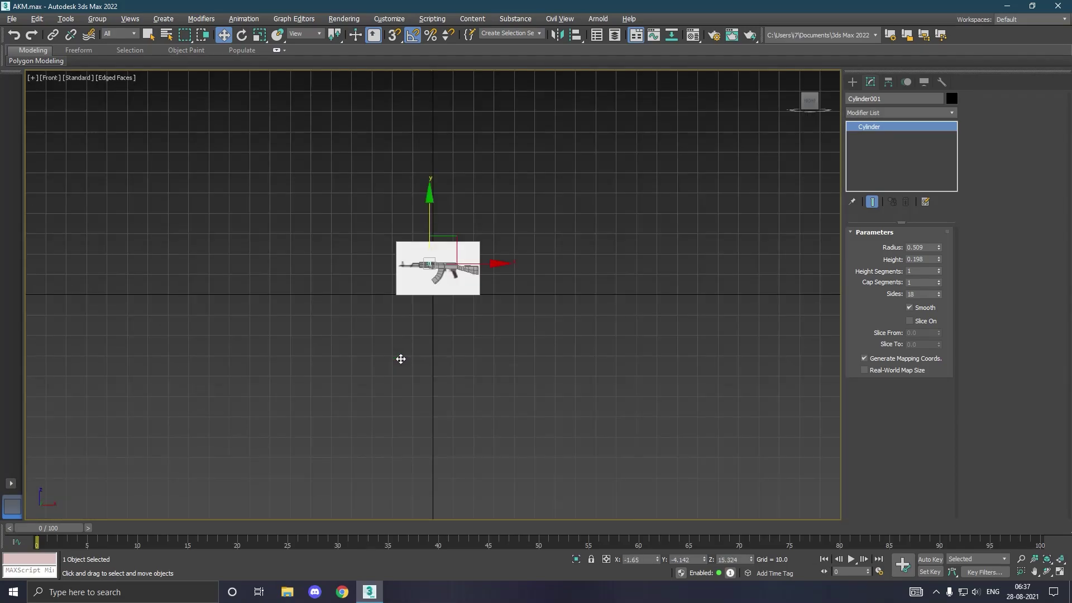
scroll(441, 257, up, 2)
scroll(438, 258, up, 2)
scroll(430, 261, up, 2)
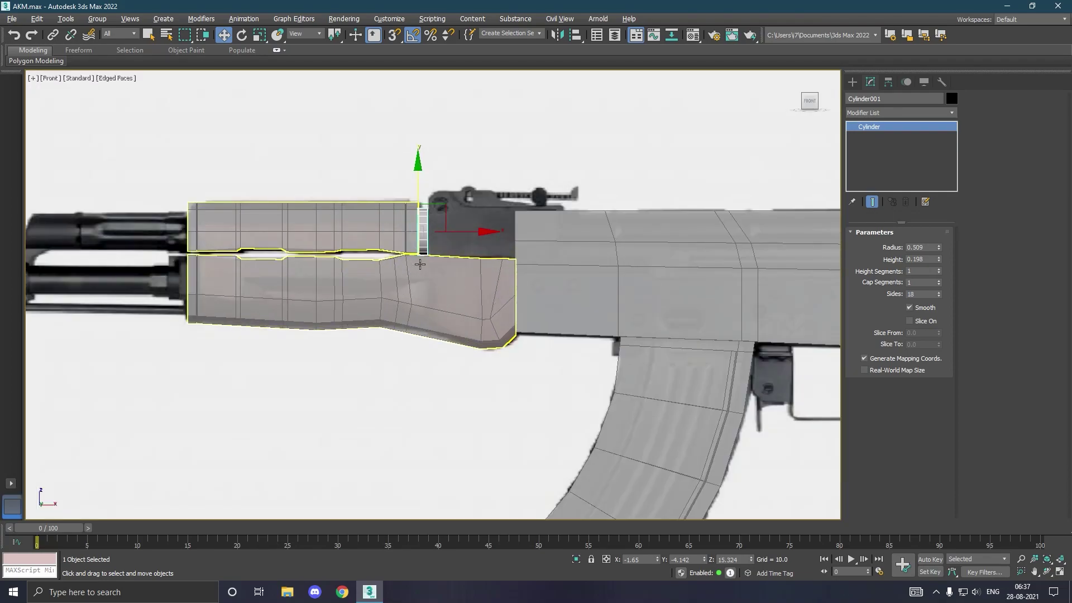
scroll(420, 264, up, 2)
scroll(424, 213, up, 2)
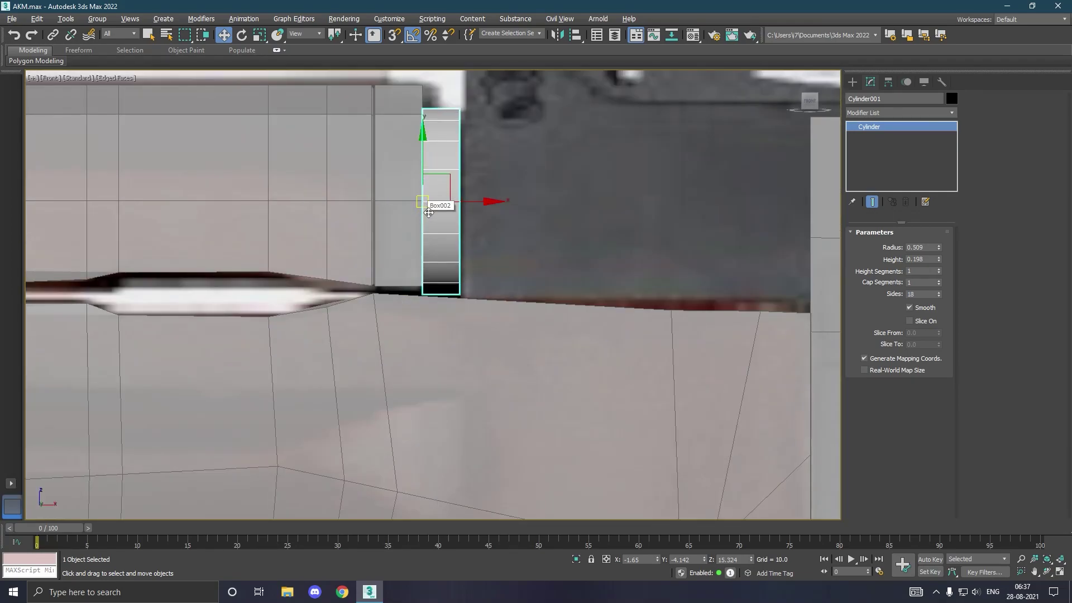
click(522, 223)
scroll(618, 215, down, 4)
scroll(617, 215, down, 1)
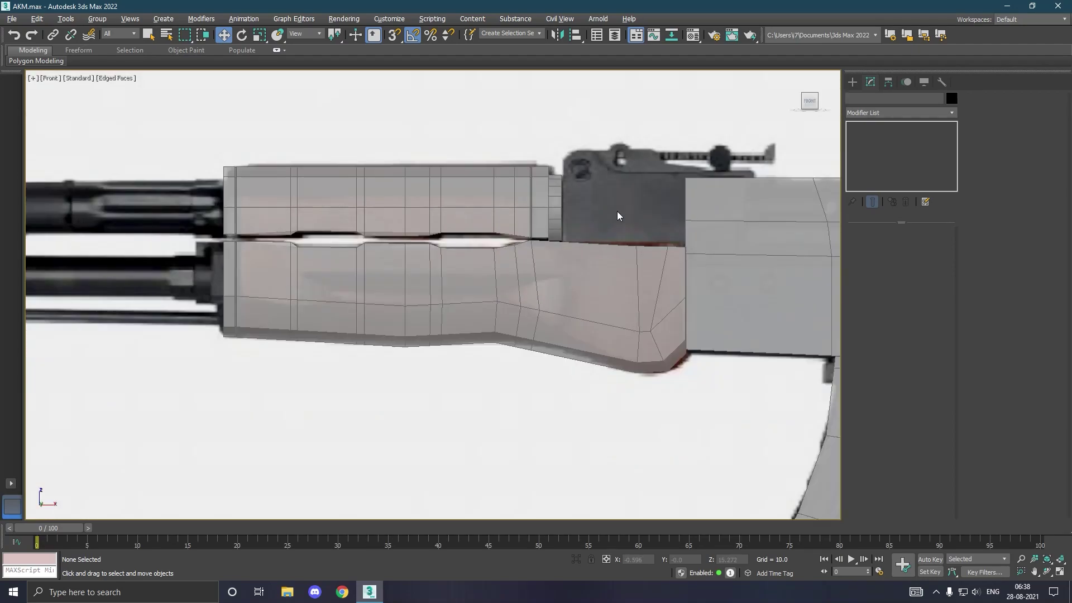
middle_drag(618, 215, 608, 211)
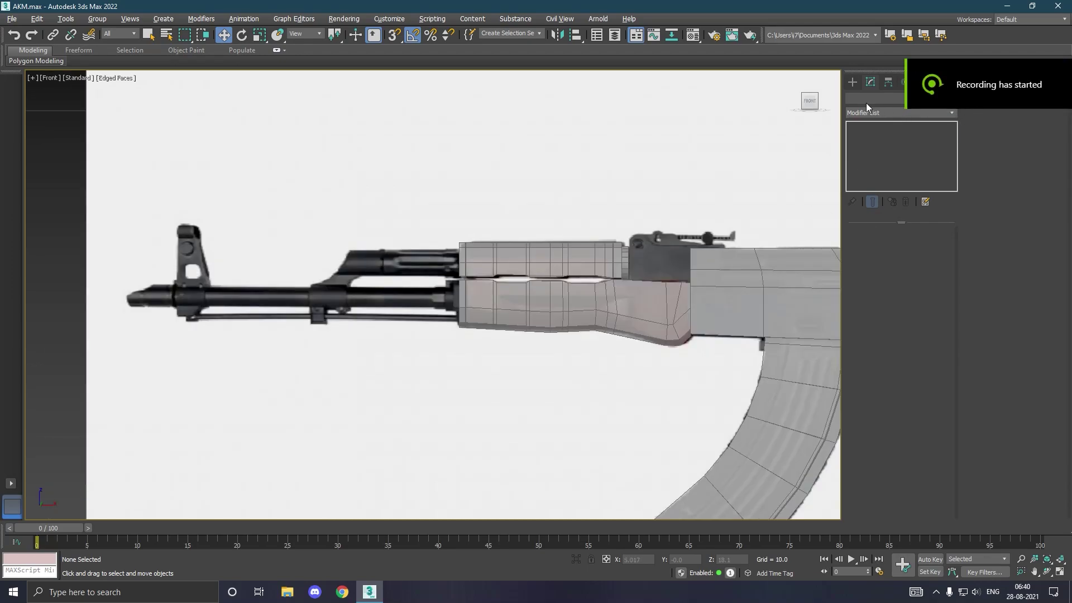
Step: Draw a second small cylinder on the barrel just ahead of the handguard
click(854, 83)
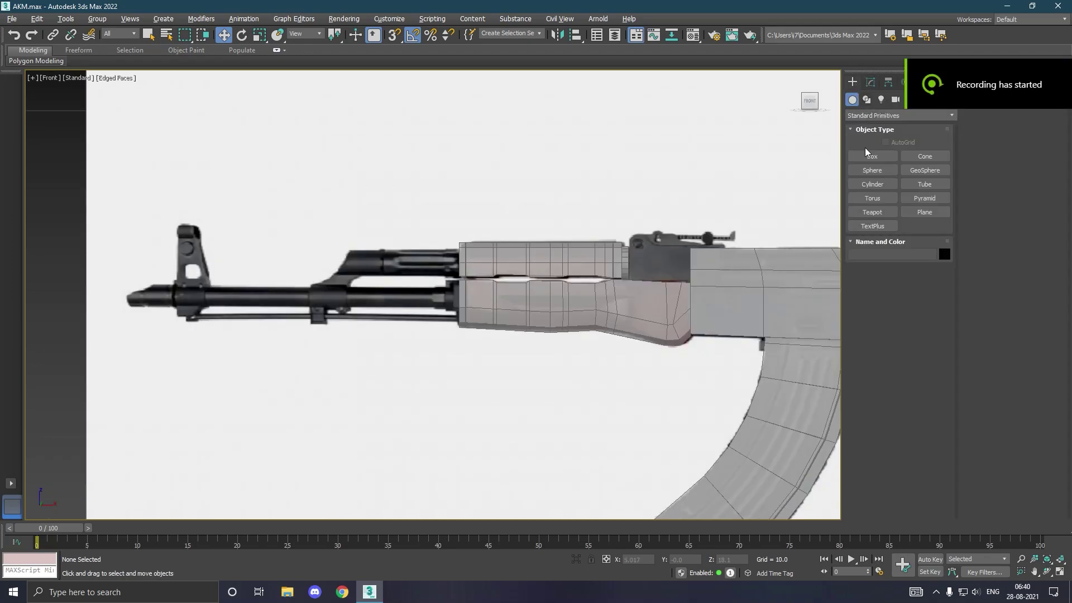
click(872, 183)
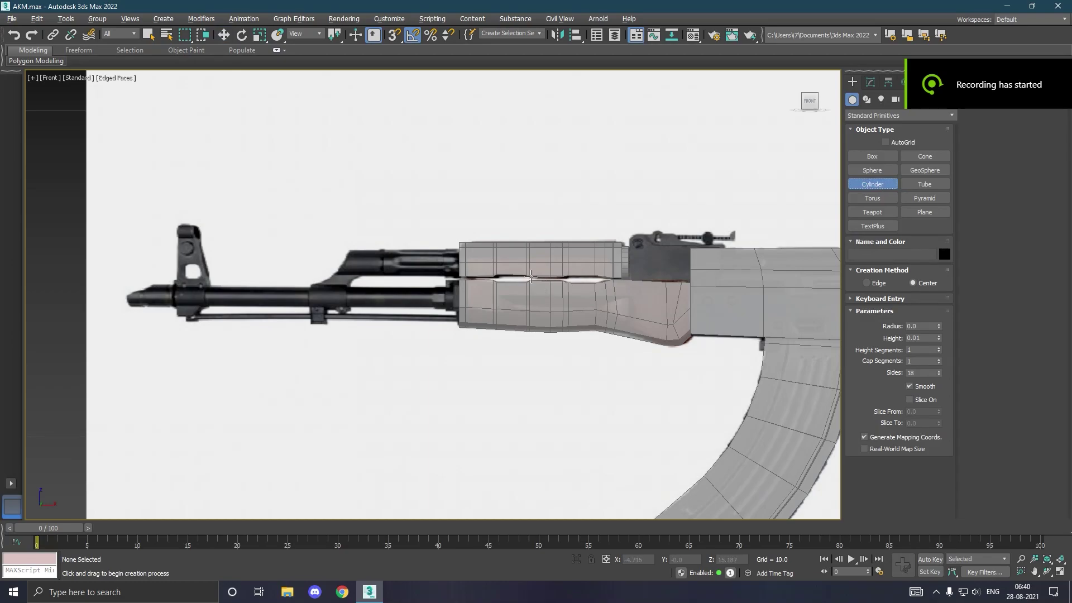
middle_drag(531, 277, 608, 270)
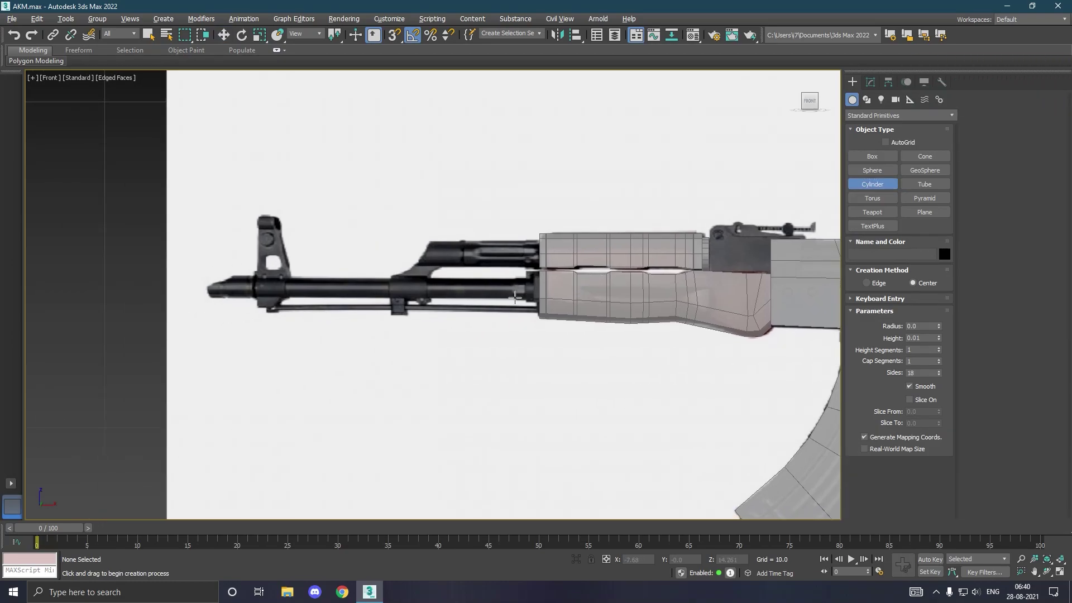
scroll(492, 298, up, 5)
mouse_move(480, 286)
mouse_down()
mouse_move(514, 305)
mouse_move(456, 262)
mouse_up()
Step: Switch to rotating the new cylinder and bring up the Angle Snap settings
key(w)
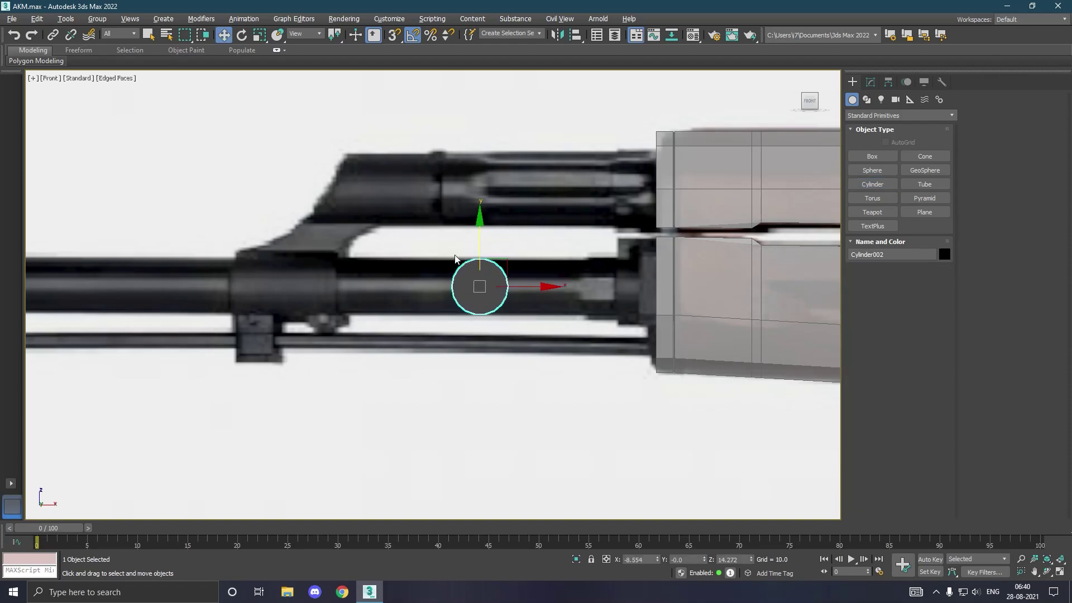
click(555, 307)
key(e)
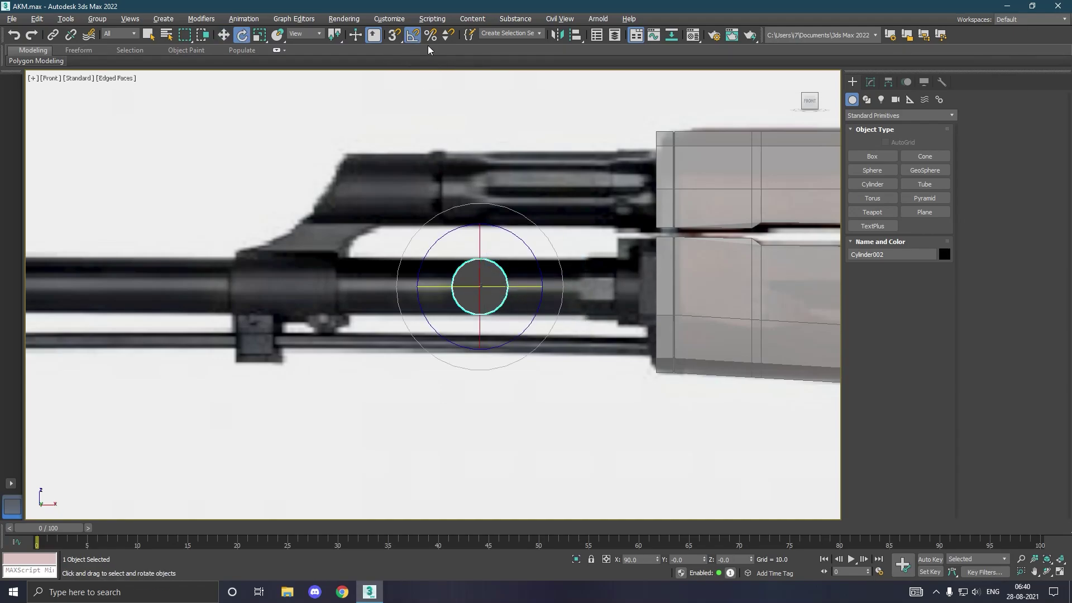
right_click(416, 37)
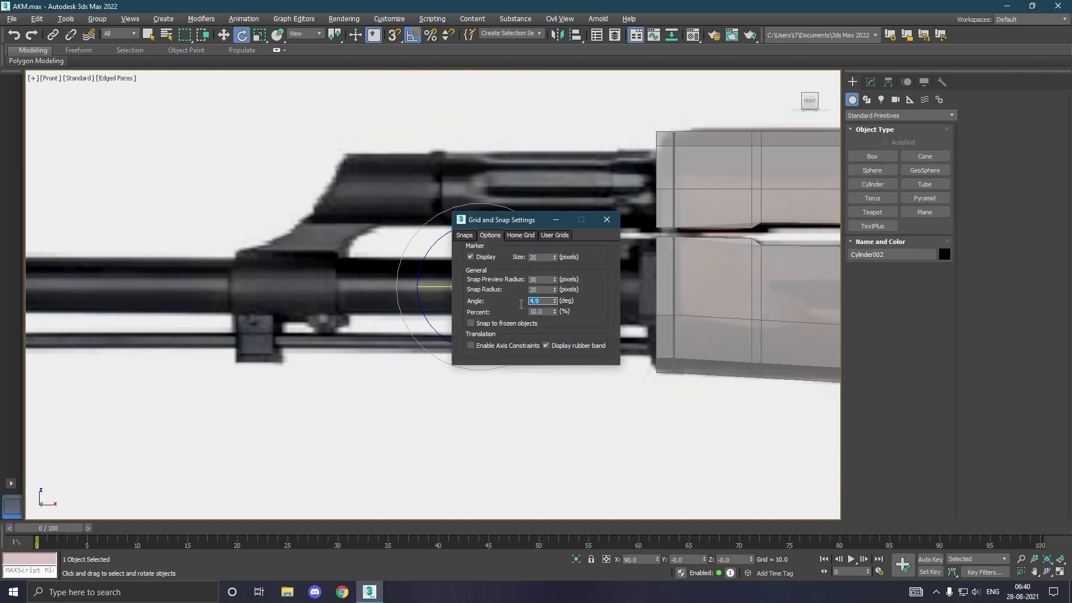
Step: Rotate the second cylinder 90° edge-on and give it the grey material
click(607, 220)
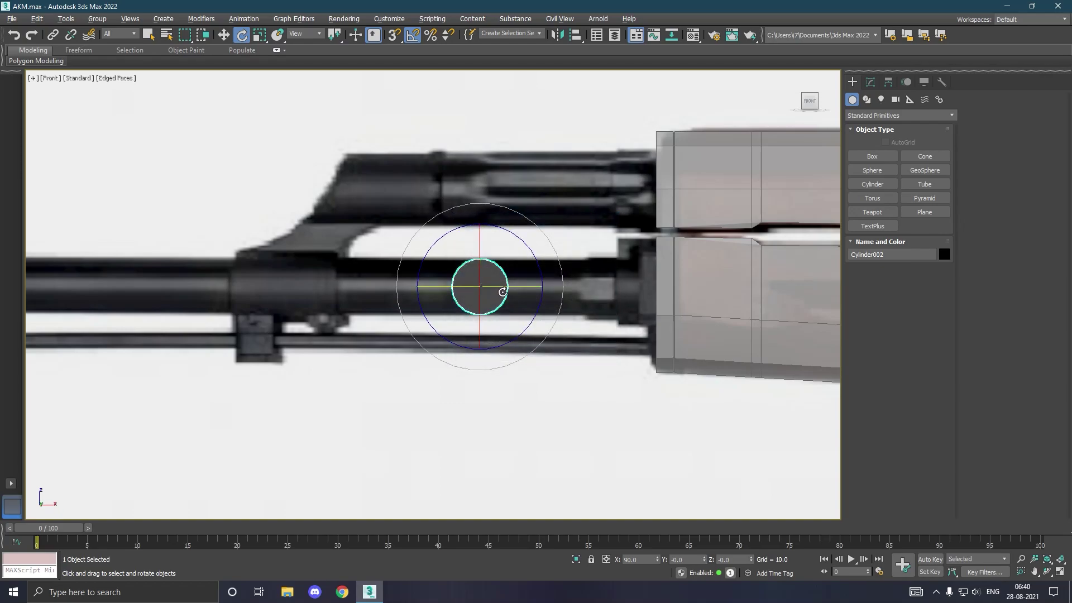
drag(503, 291, 685, 290)
key(w)
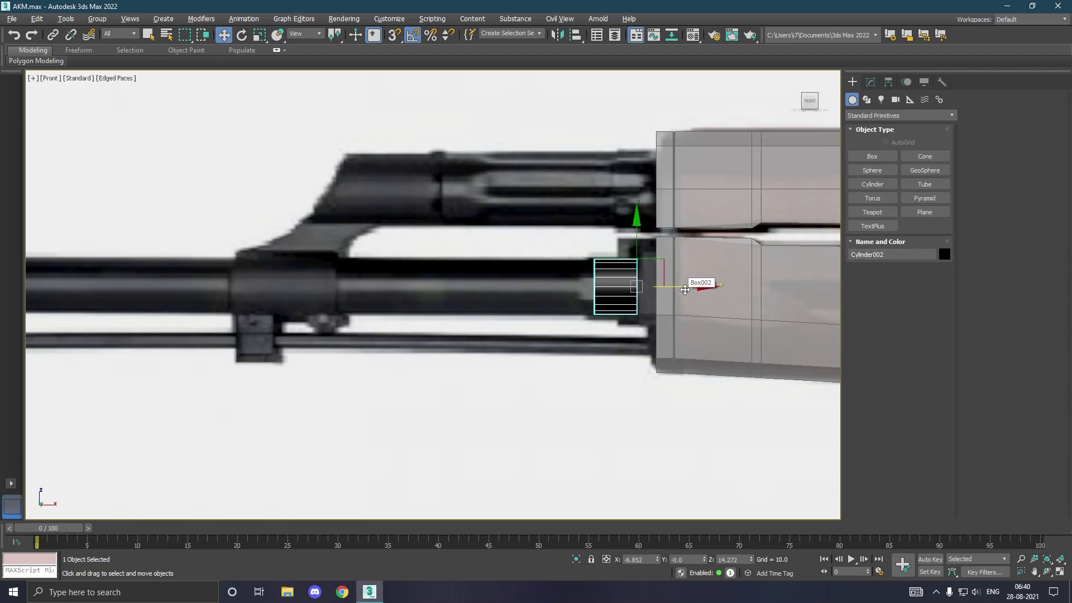
key(m)
click(79, 227)
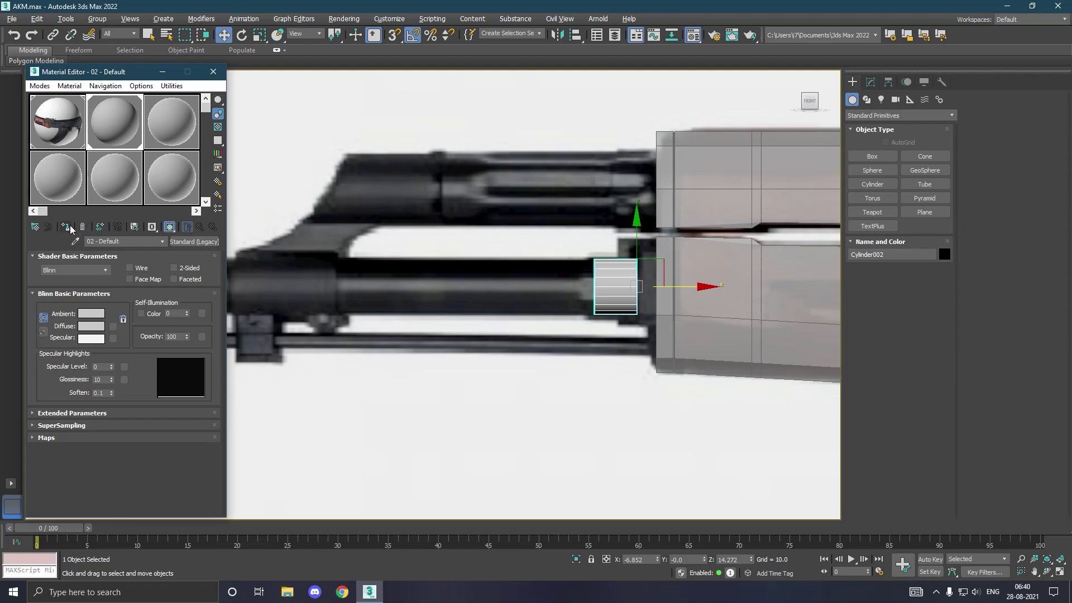
key(m)
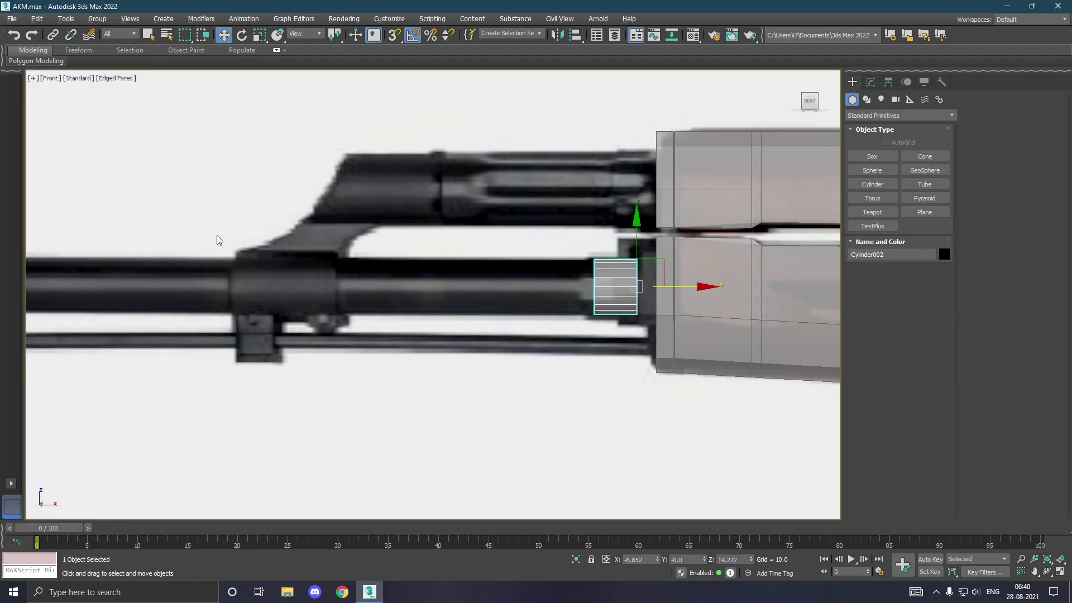
Step: Set the cylinder's radius to 0.329 and convert it to Editable Poly
click(870, 83)
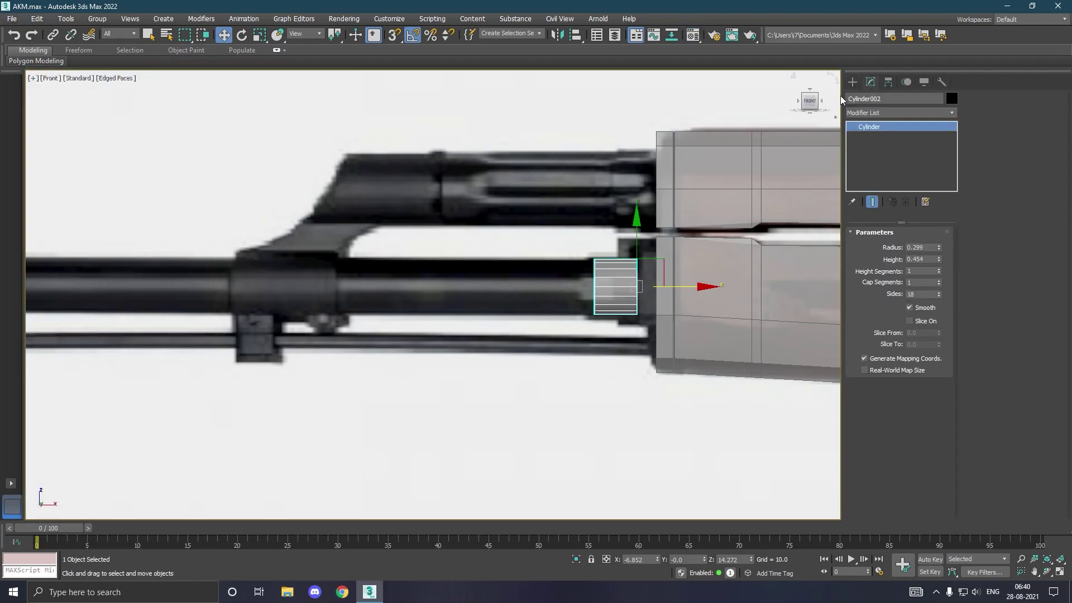
drag(939, 247, 939, 249)
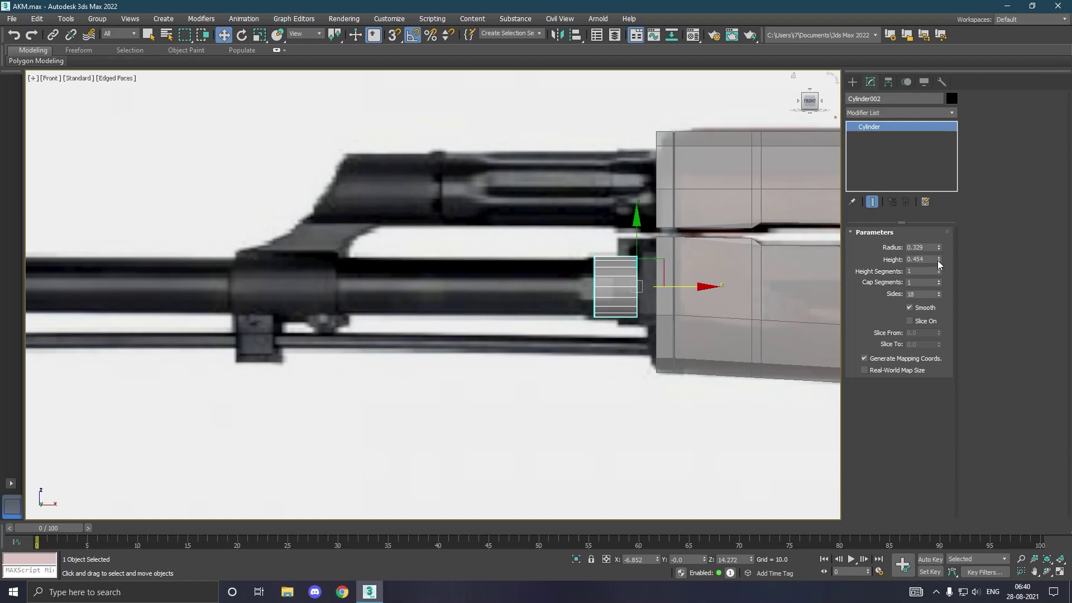
right_click(900, 163)
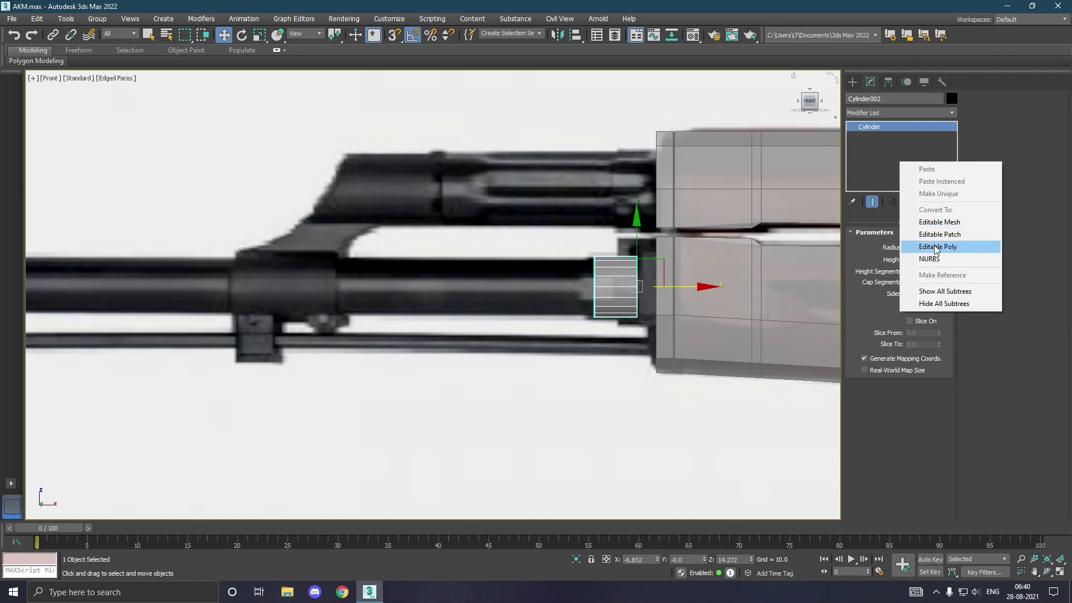
click(938, 246)
scroll(715, 240, down, 2)
scroll(726, 246, down, 2)
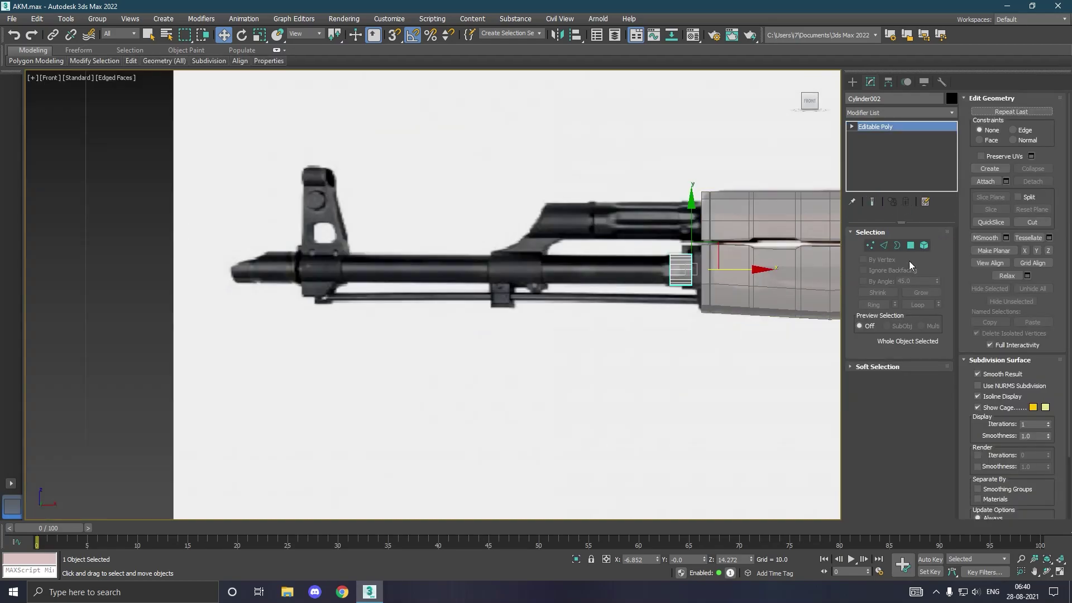
Step: In Vertex mode, drag the barrel's front-end vertices left to the muzzle
click(871, 245)
drag(682, 303, 683, 304)
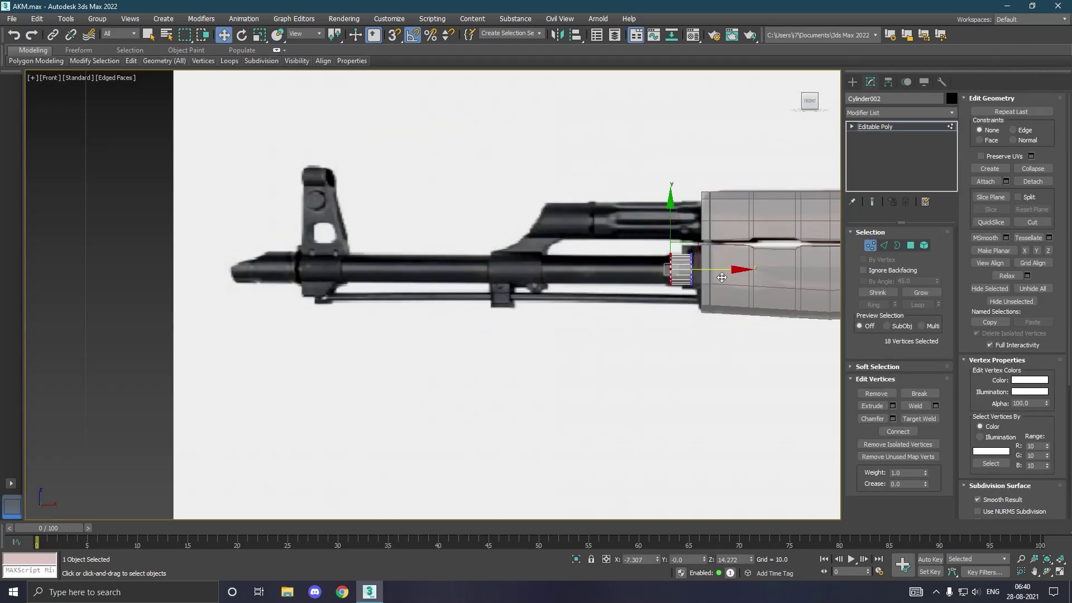
drag(729, 271, 333, 271)
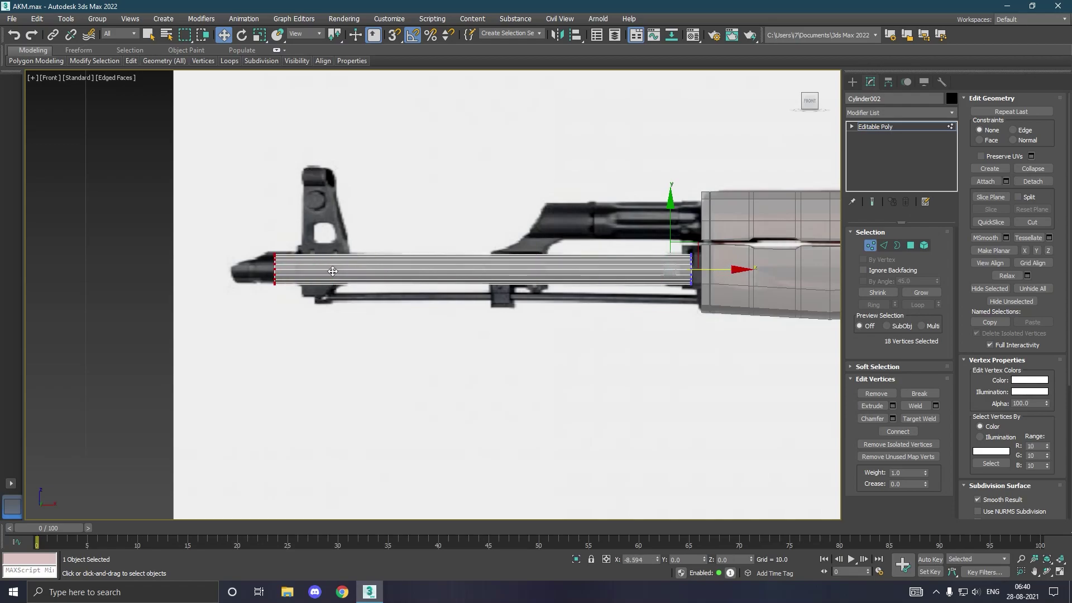
Step: At object level, align the barrel with the reference at X -6.824, Z 14.295
click(887, 127)
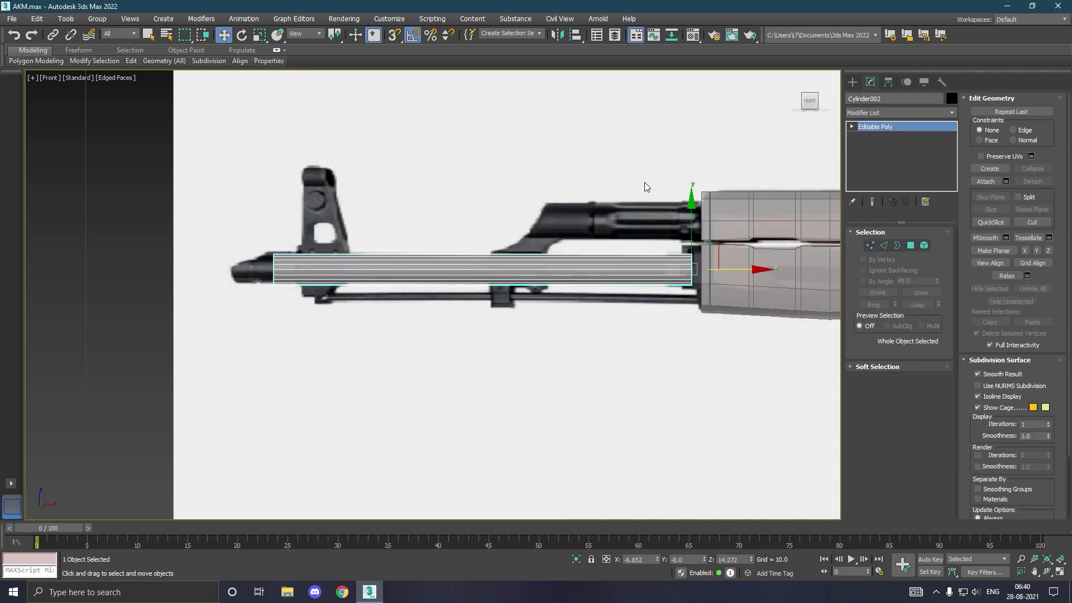
drag(688, 233, 665, 236)
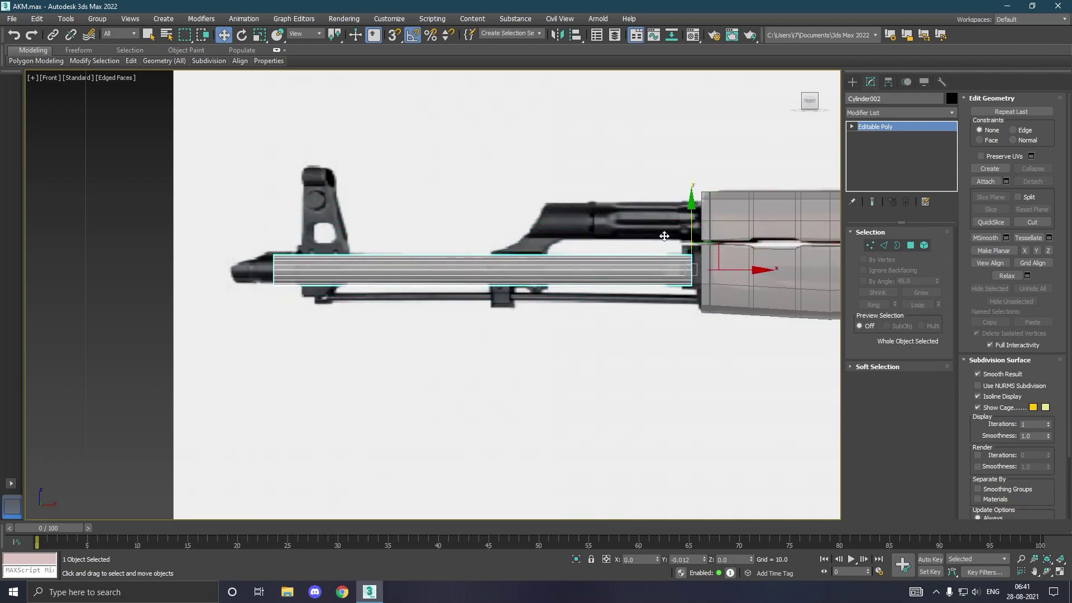
drag(664, 236, 664, 233)
scroll(702, 273, up, 3)
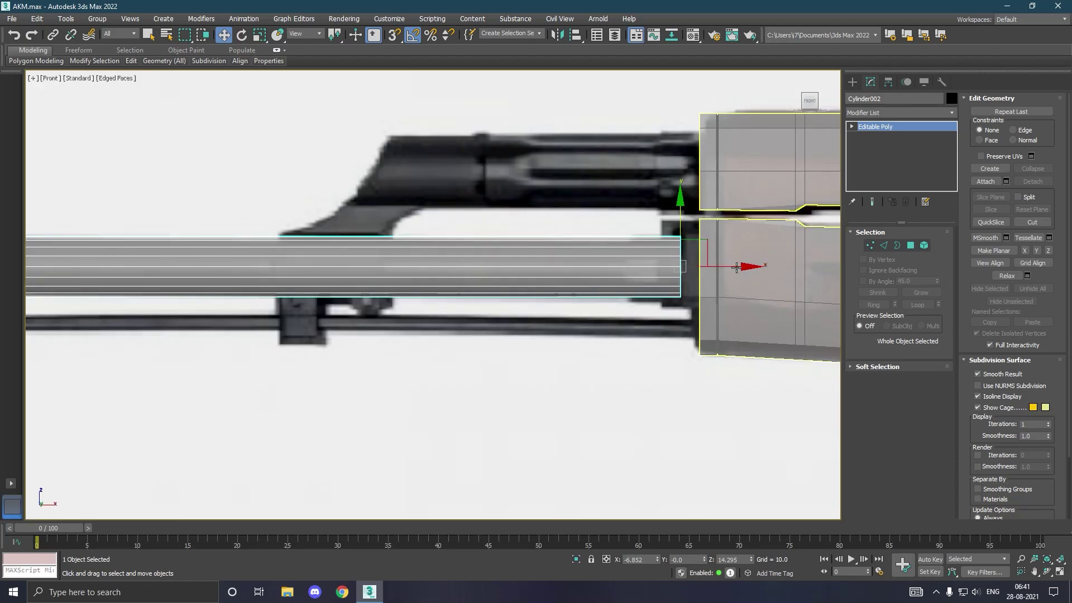
mouse_move(737, 267)
mouse_down()
mouse_move(724, 273)
mouse_move(736, 273)
mouse_up()
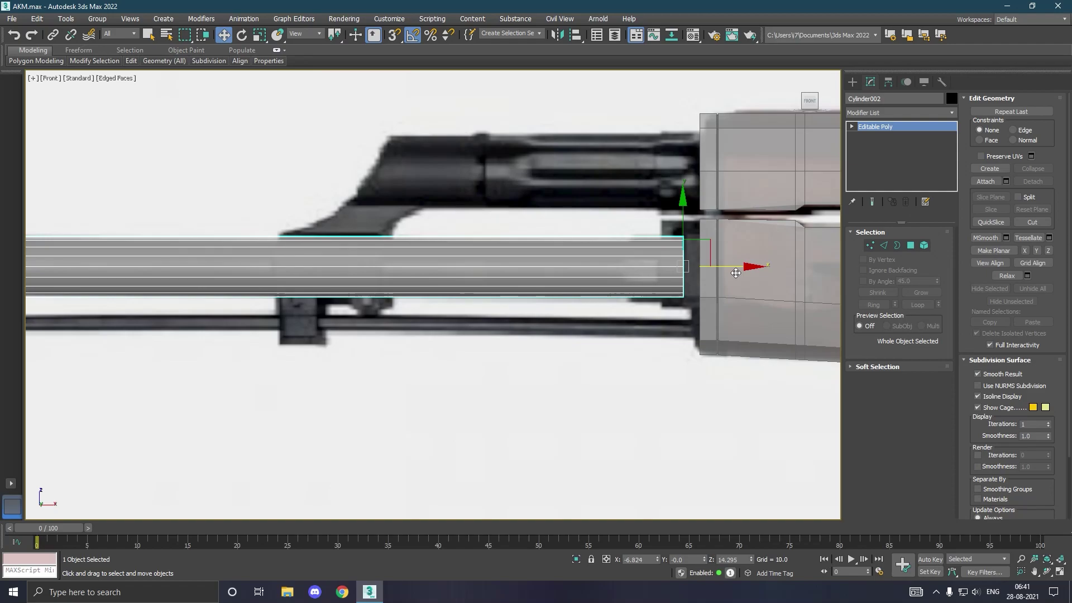
mouse_move(130, 61)
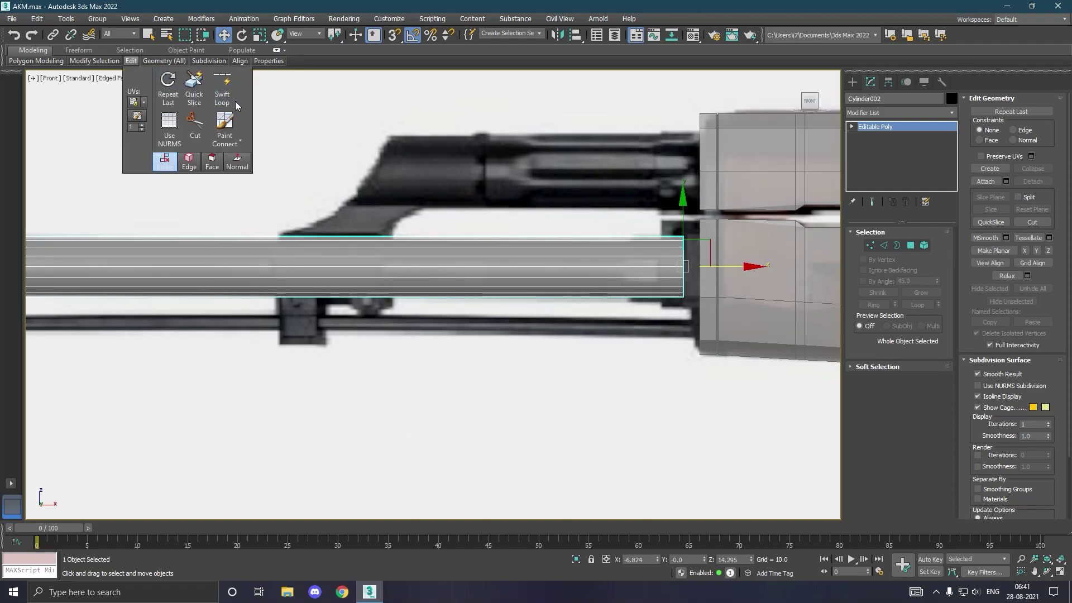
Step: Insert a Swift Loop near the barrel's rear and select that ring of faces
click(223, 88)
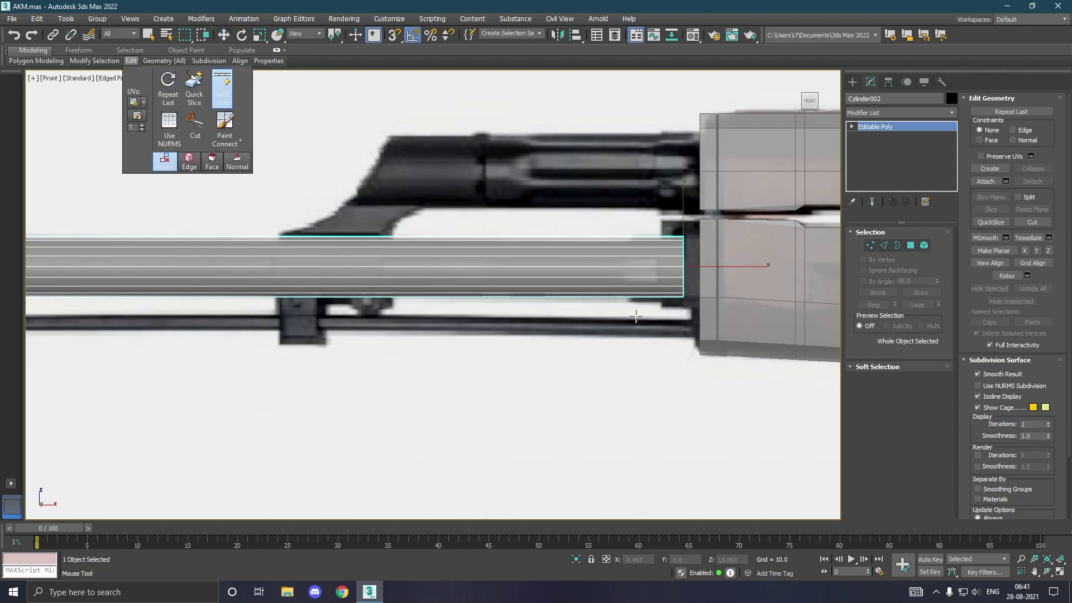
click(667, 297)
right_click(667, 298)
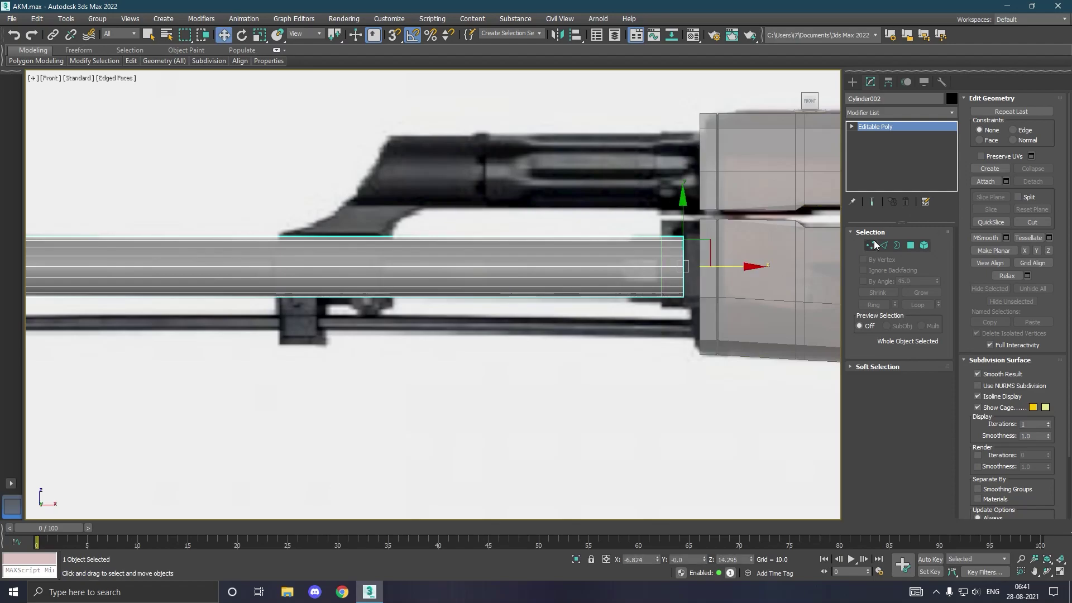
click(911, 246)
click(673, 296)
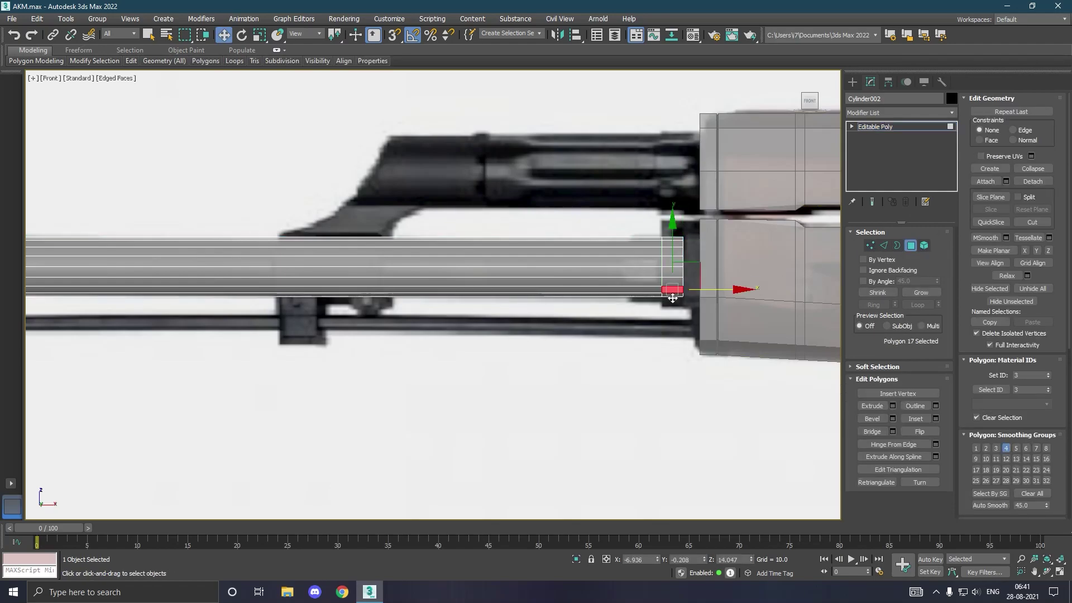
shift+click(672, 283)
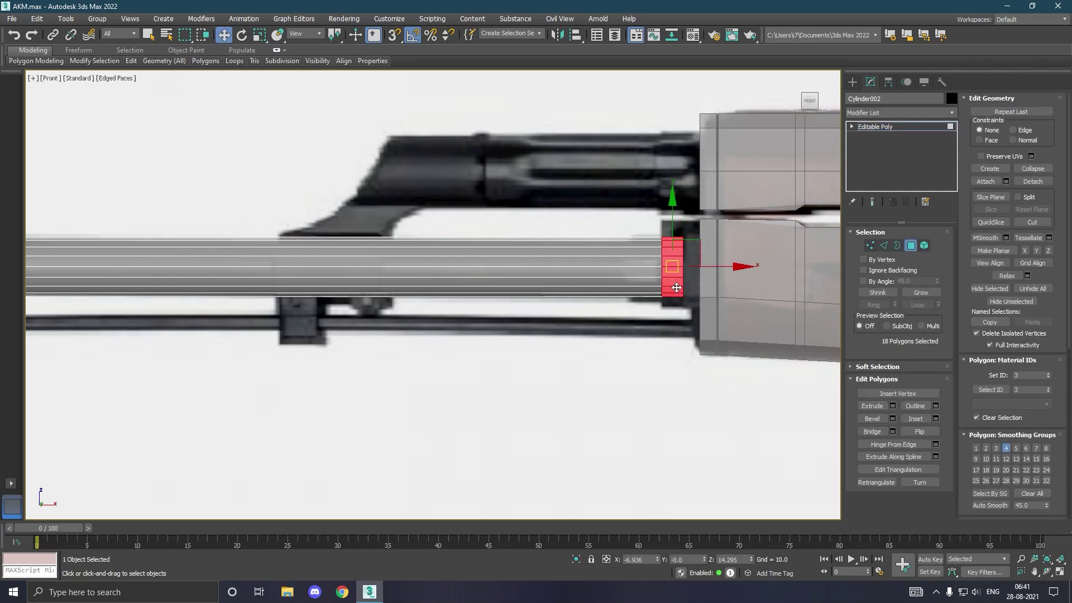
Step: Extrude the ring outward 0.04 along Local Normal as a collar, then return to Front view
click(894, 406)
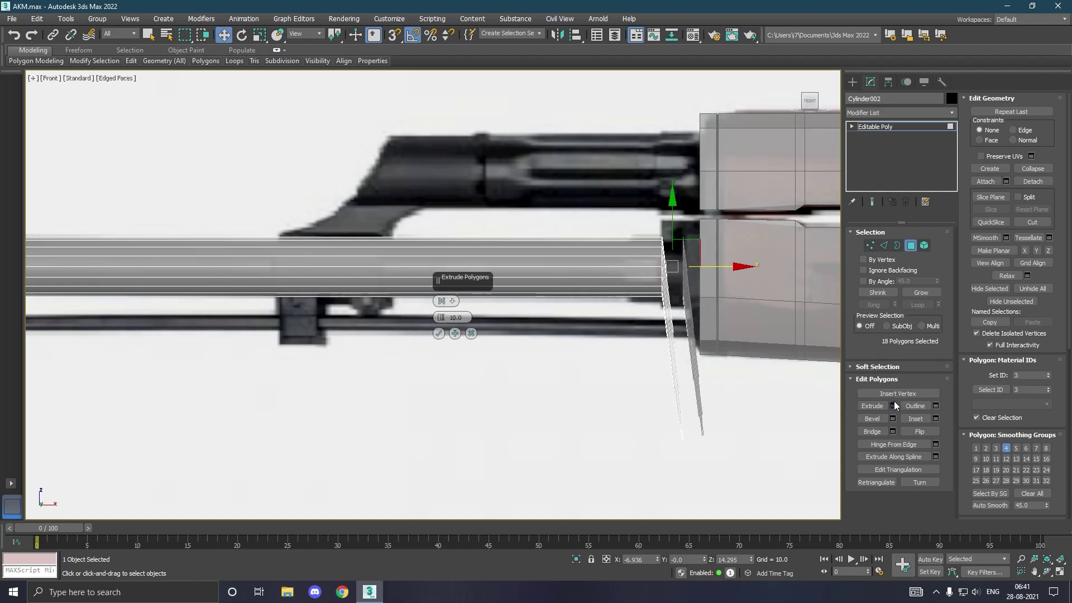
click(444, 304)
alt+middle_drag(447, 305, 431, 330)
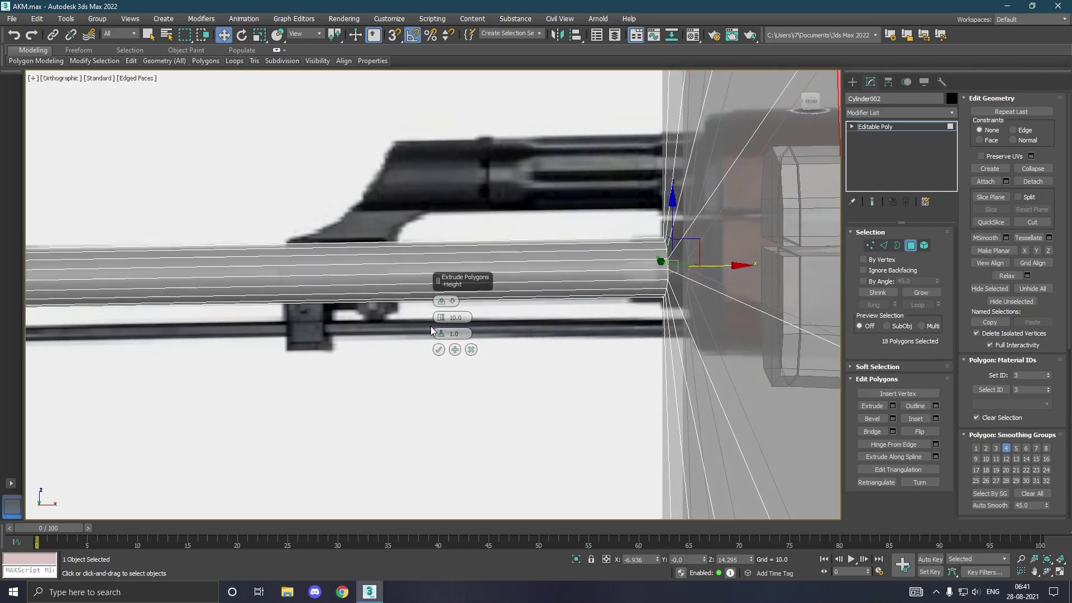
drag(441, 317, 462, 321)
double_click(456, 318)
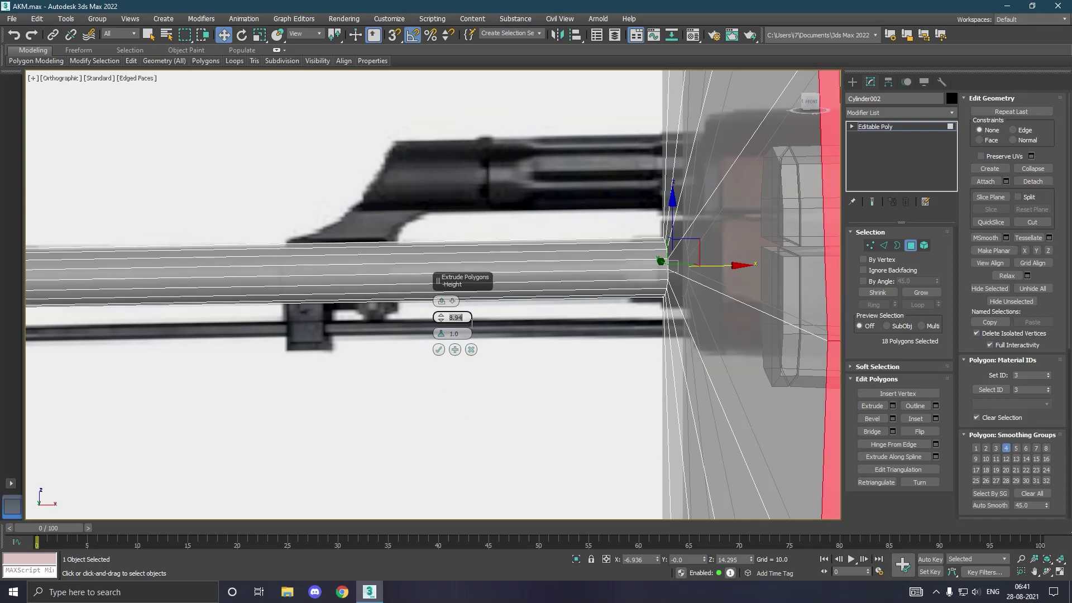
key(Return)
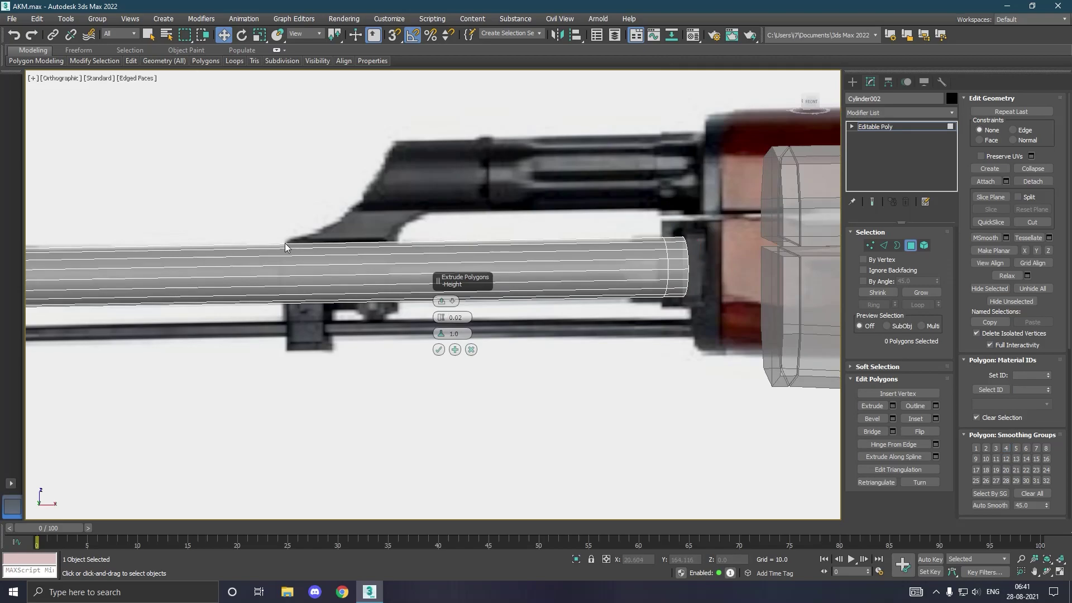
click(13, 35)
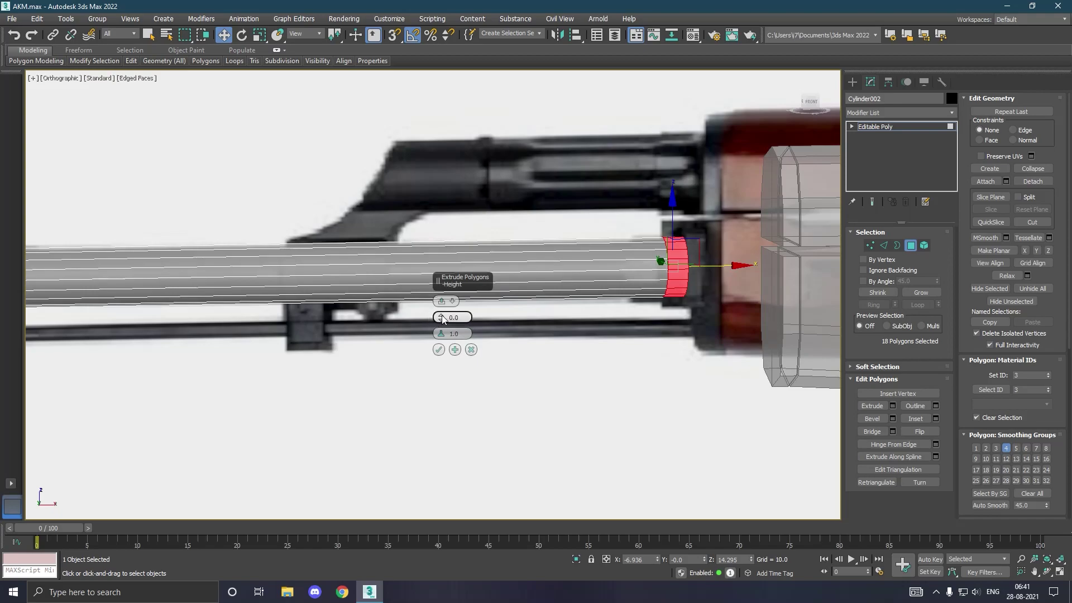
drag(440, 318, 443, 319)
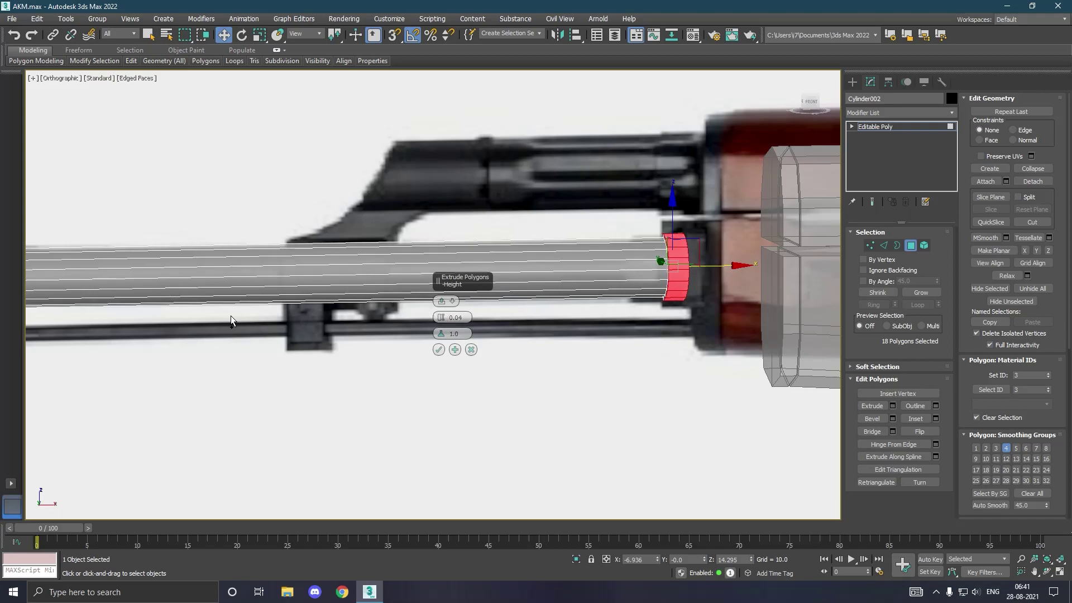
alt+middle_drag(235, 321, 438, 313)
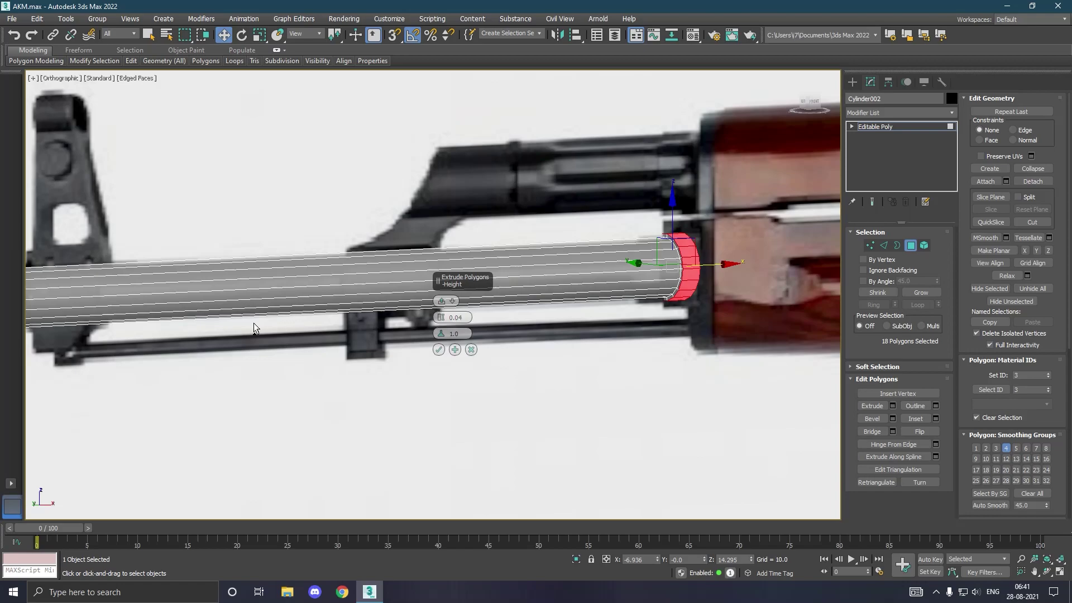
mouse_move(256, 326)
alt+middle_down()
mouse_move(319, 331)
mouse_move(303, 327)
alt+middle_up()
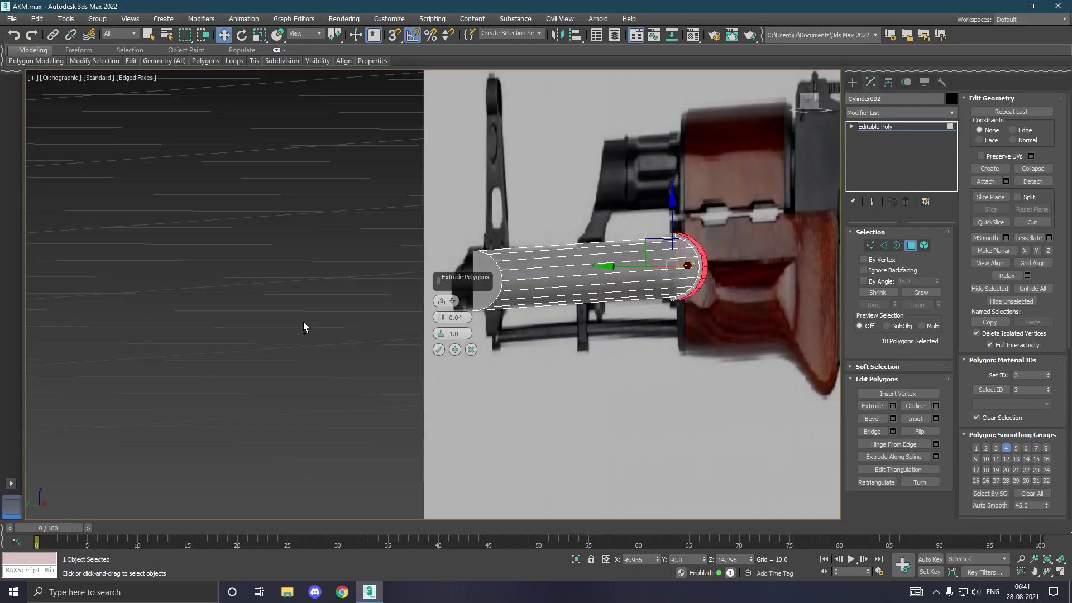
click(439, 350)
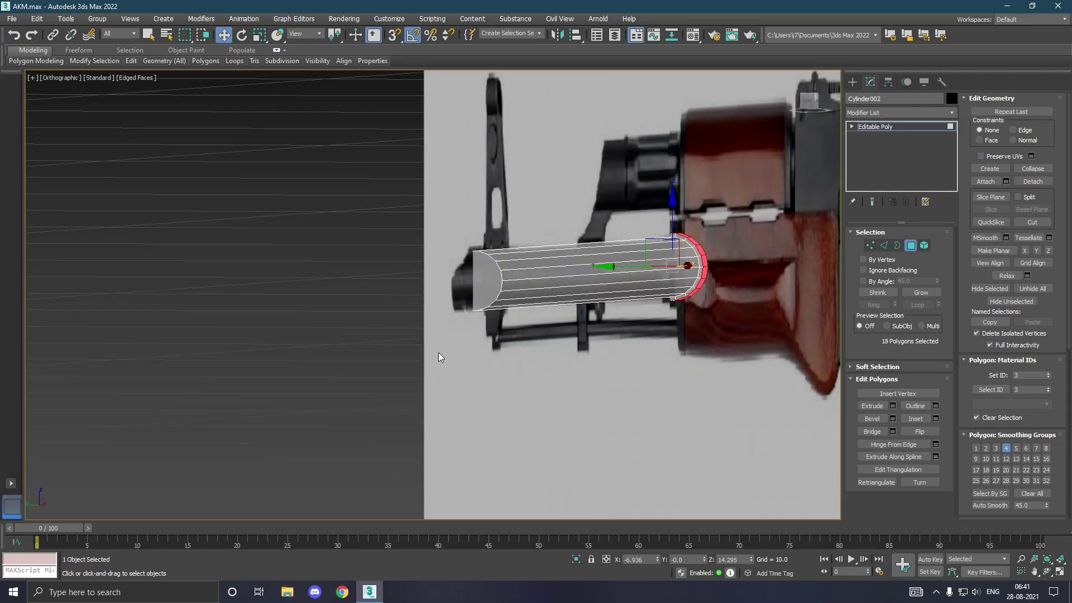
key(f)
scroll(411, 277, up, 5)
Step: Zoom in and select the barrel's collar and muzzle-end vertices
scroll(402, 272, up, 2)
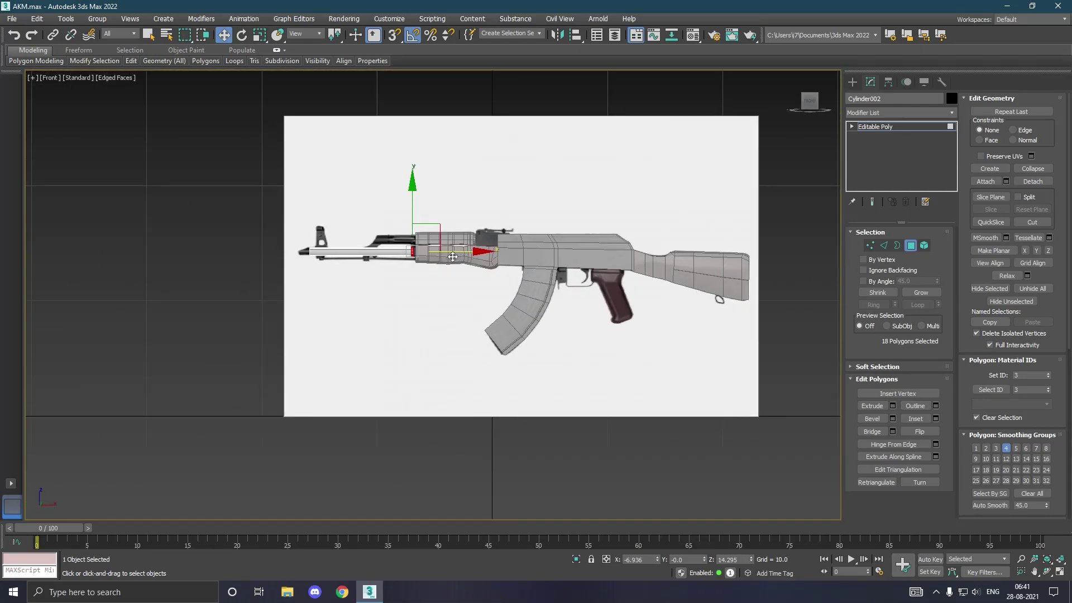
scroll(393, 267, up, 4)
scroll(424, 230, up, 3)
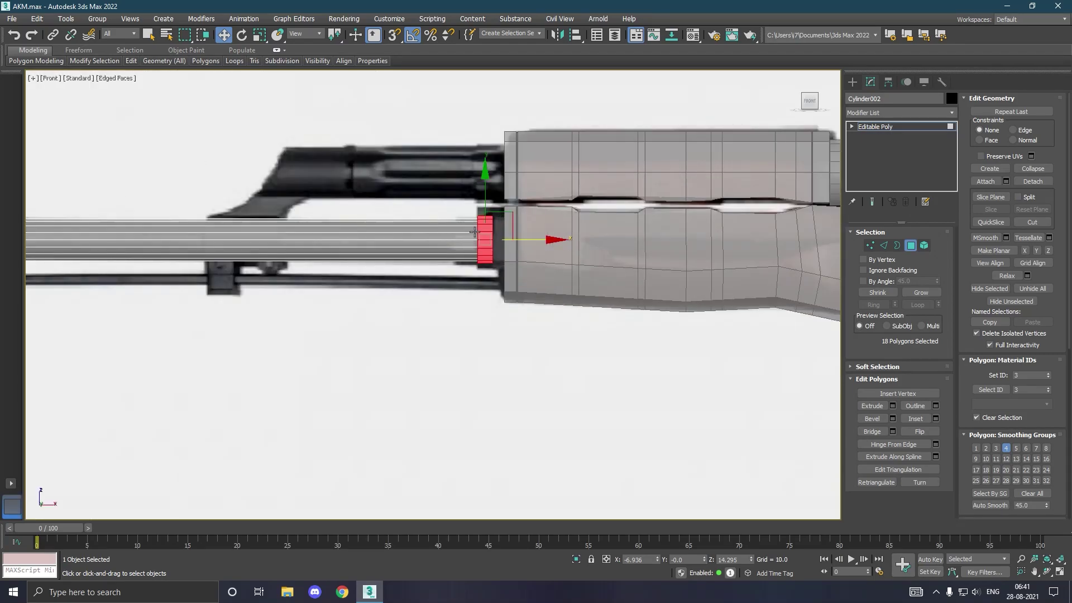
scroll(474, 236, up, 2)
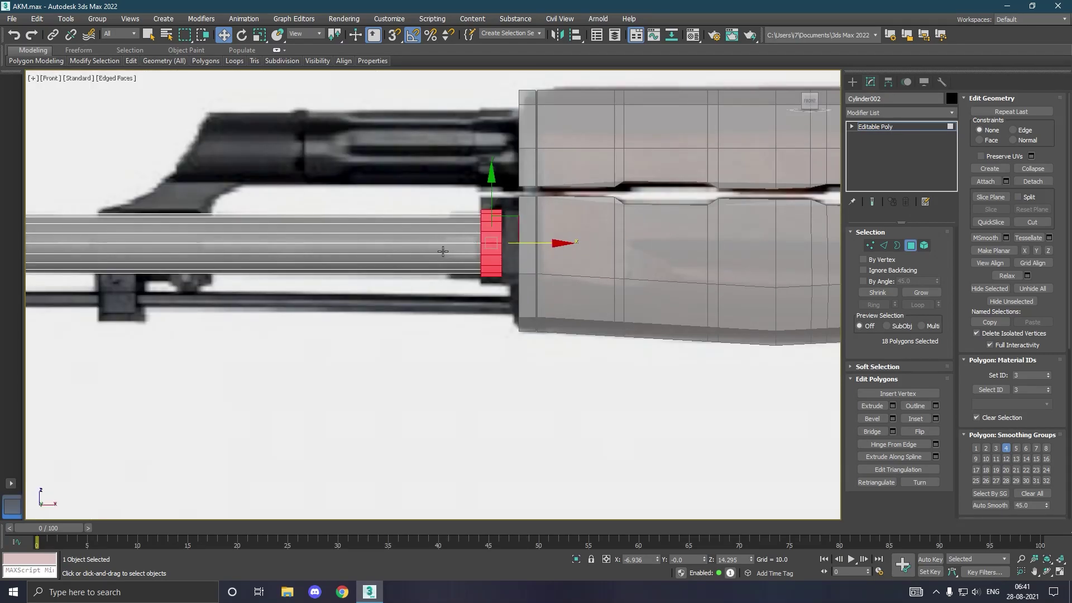
ctrl+click(871, 246)
mouse_move(547, 308)
mouse_down()
mouse_move(531, 273)
mouse_move(551, 247)
mouse_move(575, 247)
mouse_up()
scroll(618, 267, down, 2)
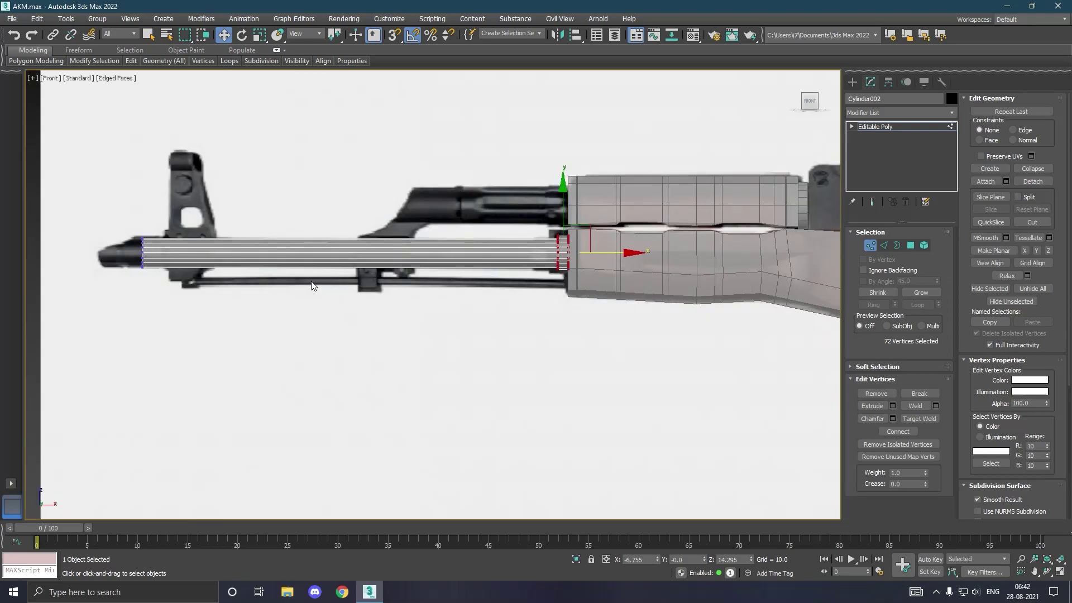
scroll(335, 287, up, 2)
scroll(347, 263, up, 2)
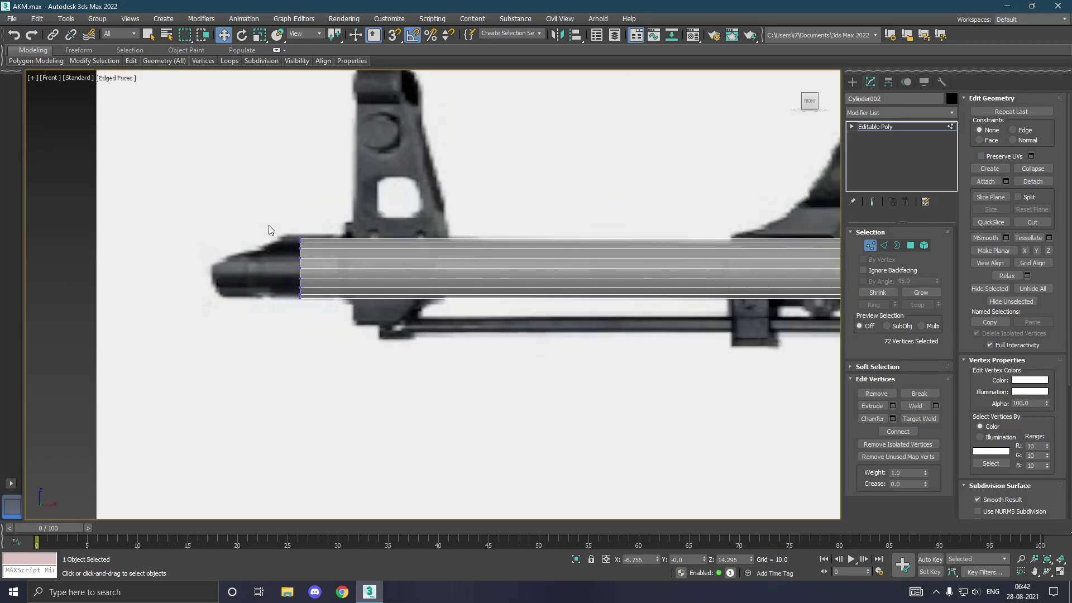
drag(269, 229, 346, 318)
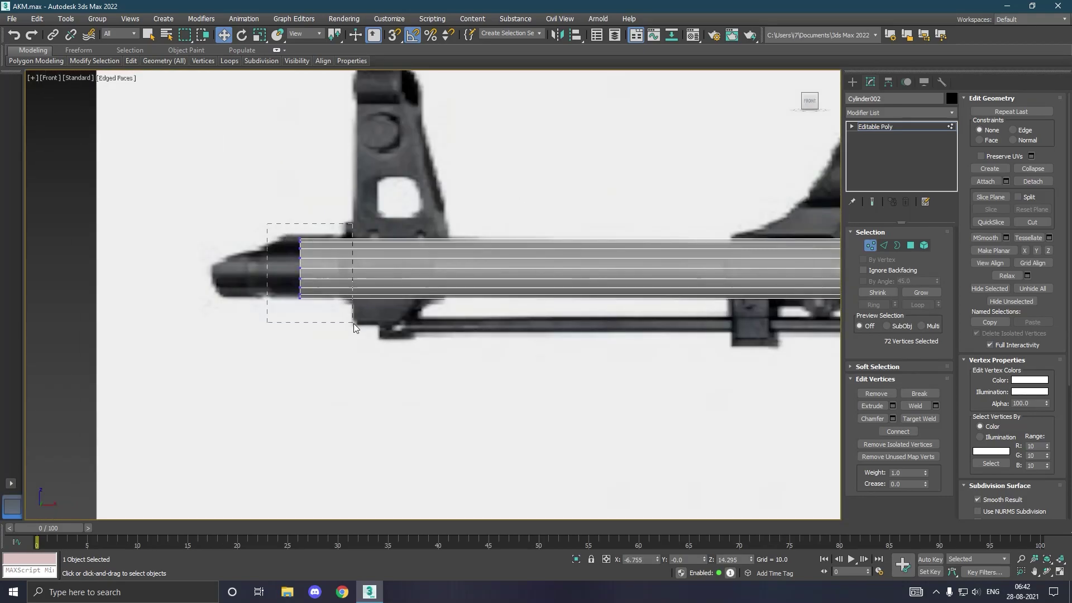
Step: Select the barrel's front end-cap polygons and return to a zoomed Front view
click(910, 246)
click(359, 265)
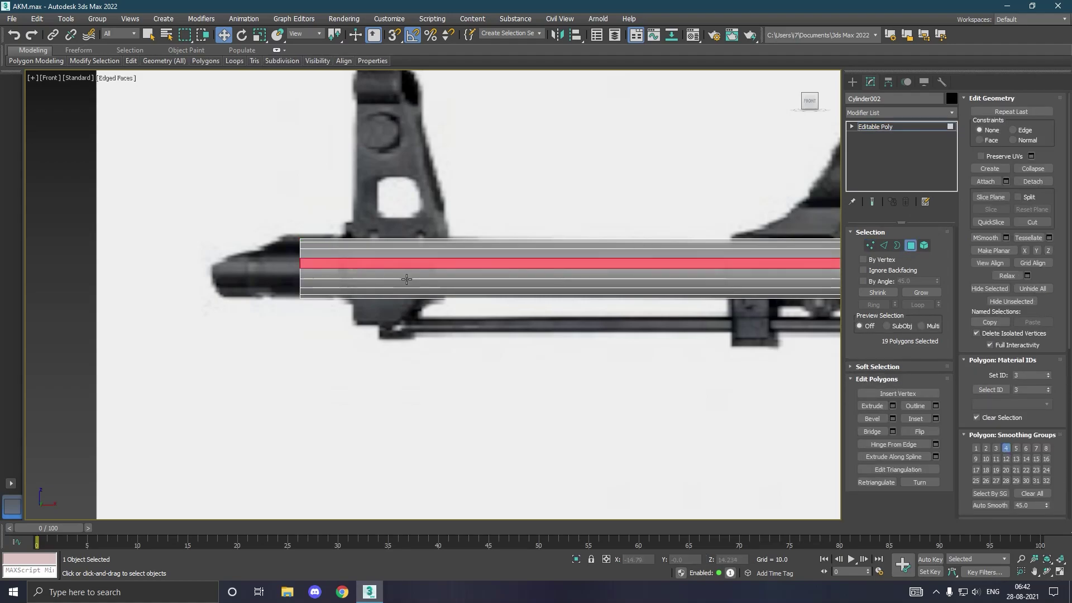
alt+middle_drag(407, 280, 393, 279)
click(312, 273)
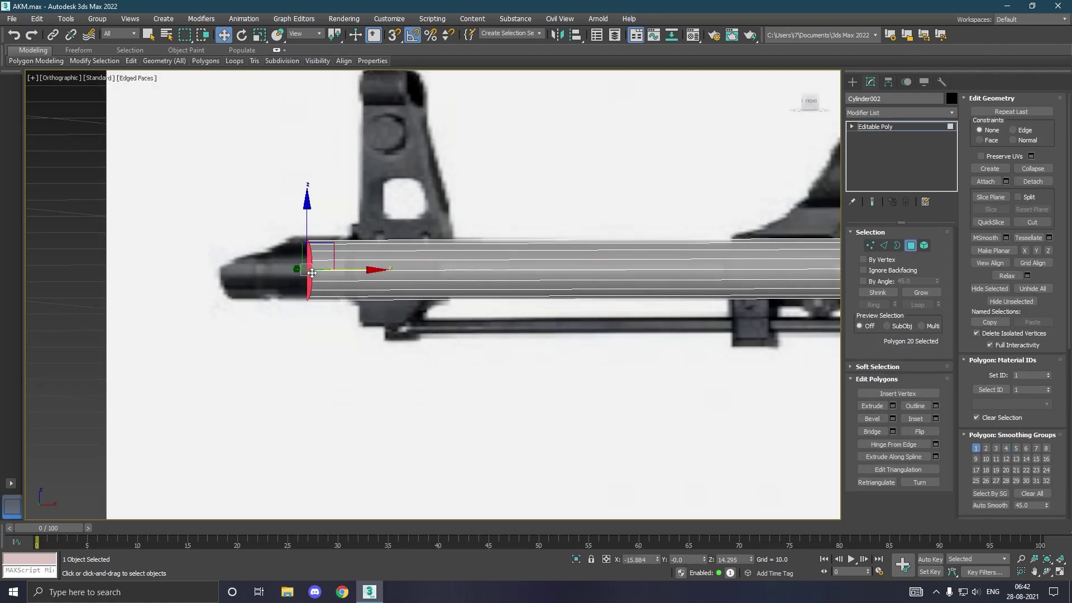
key(f)
scroll(335, 271, up, 5)
scroll(414, 271, up, 5)
scroll(405, 264, up, 5)
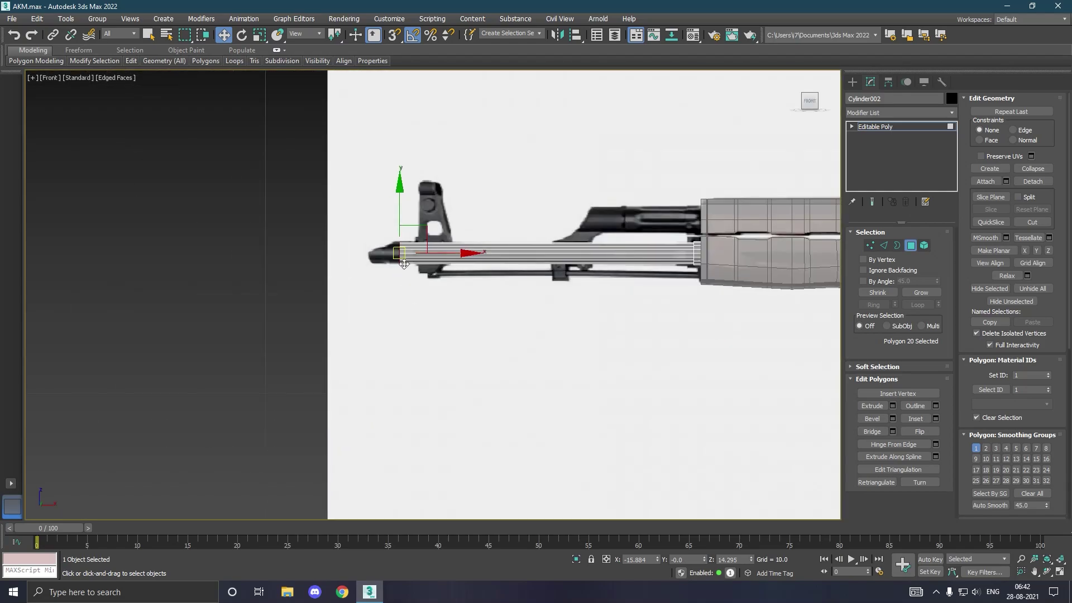
scroll(404, 264, up, 3)
scroll(405, 264, up, 3)
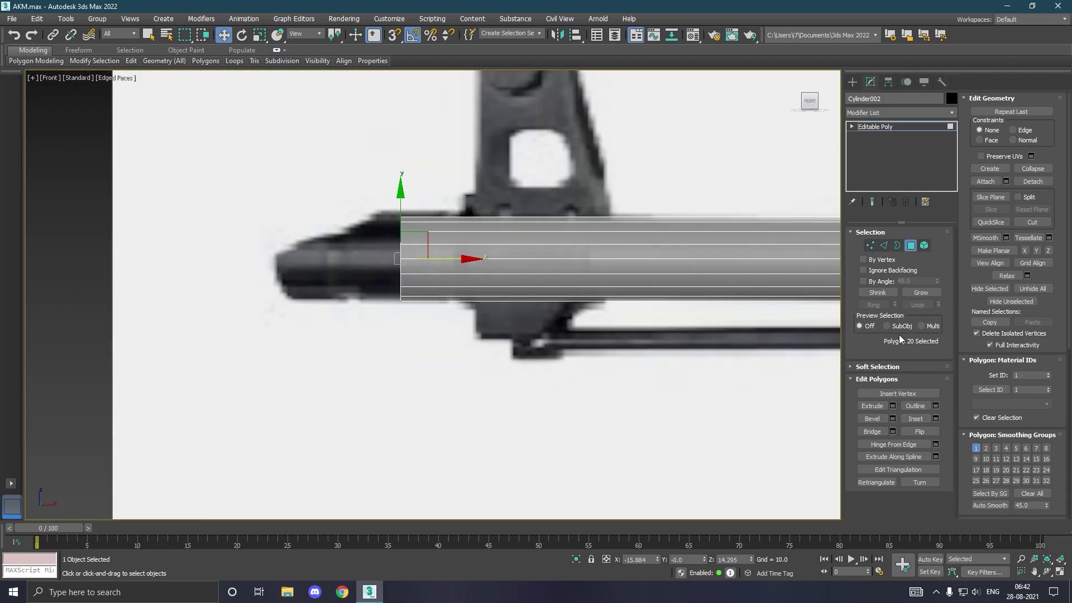
Step: Extrude the end cap 0.678 and slide the end faces left to the muzzle
click(893, 406)
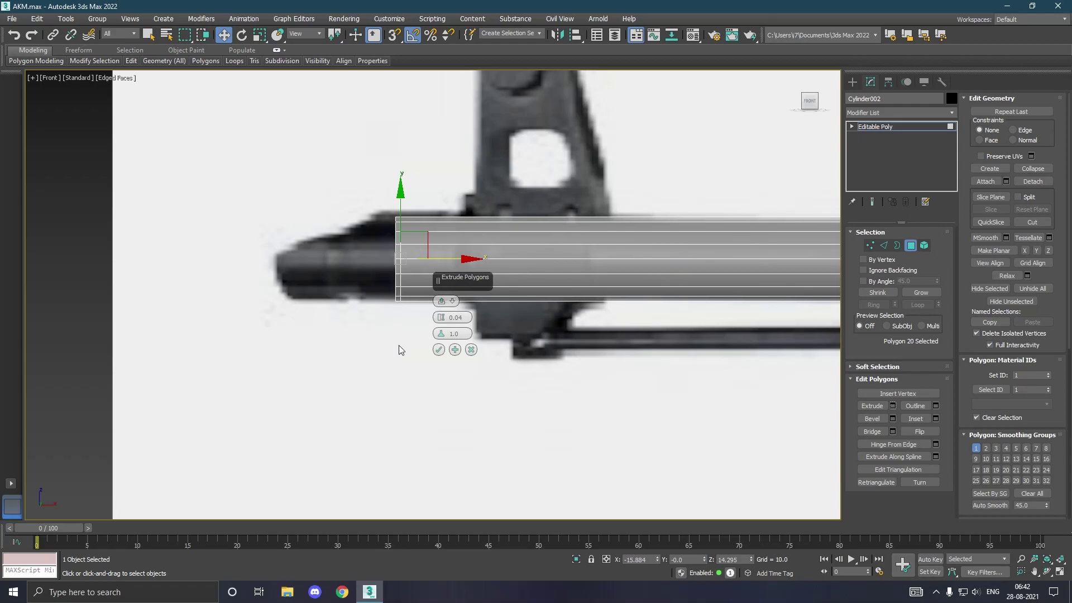
drag(441, 317, 443, 323)
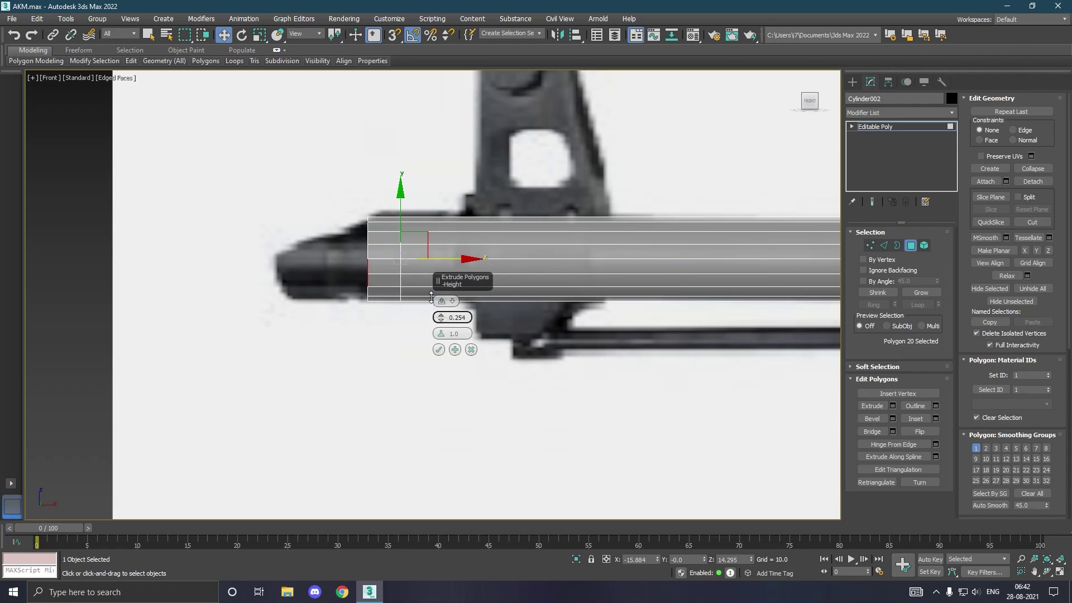
click(439, 350)
drag(380, 265, 361, 261)
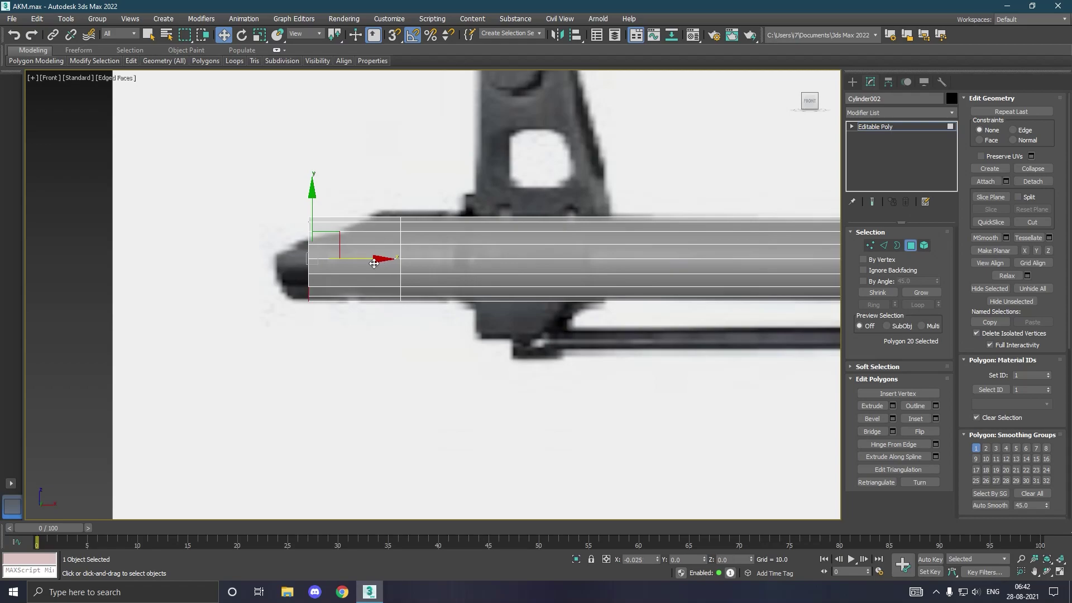
ctrl+click(870, 245)
scroll(293, 256, up, 2)
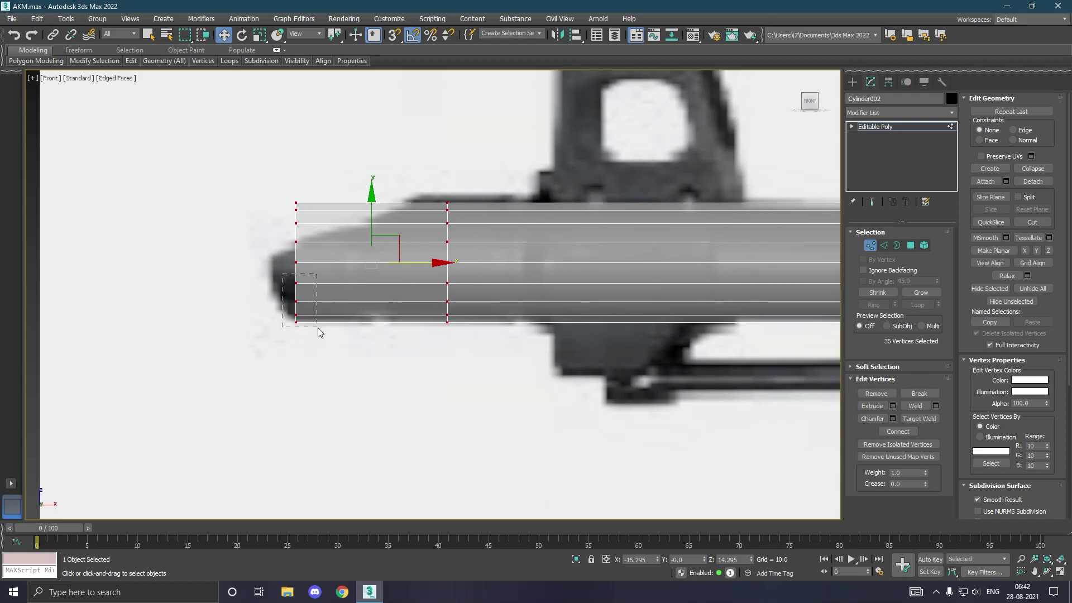
Step: Select the barrel tip's corner vertices and pull them left to shape the muzzle
drag(319, 332, 317, 331)
mouse_move(256, 277)
mouse_down()
mouse_move(304, 302)
mouse_move(330, 295)
mouse_move(314, 324)
mouse_move(339, 317)
mouse_up()
scroll(298, 322, up, 3)
drag(333, 316, 316, 316)
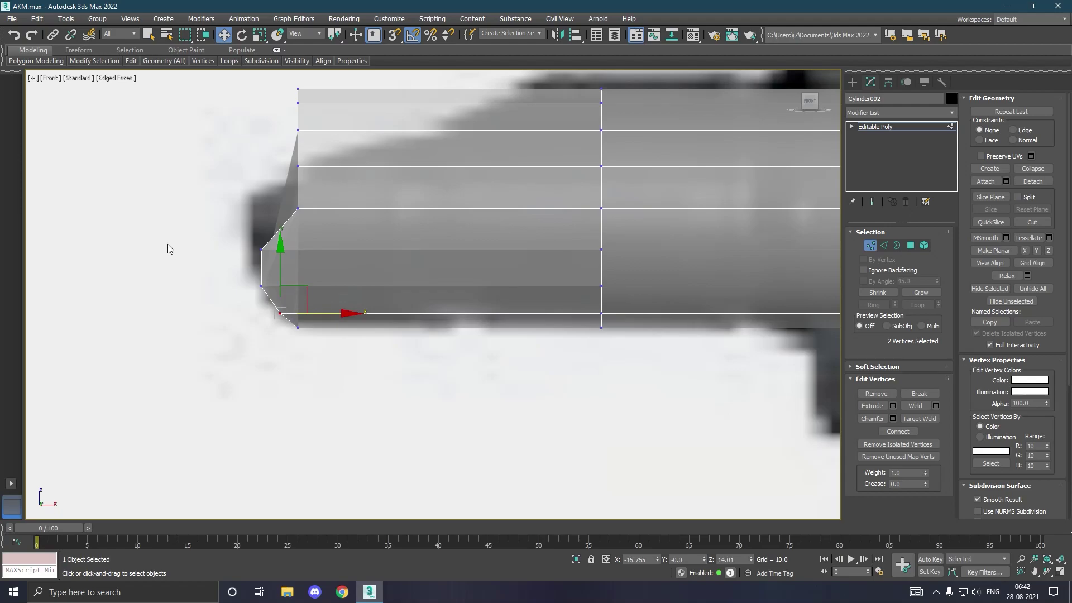
click(296, 215)
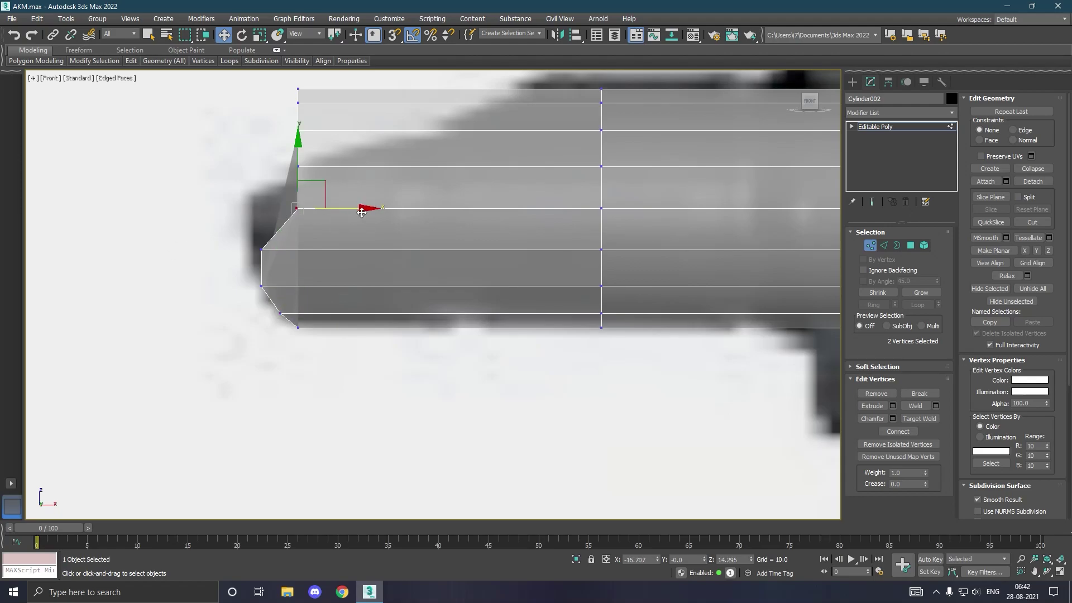
mouse_move(338, 217)
mouse_down()
mouse_move(274, 238)
mouse_move(308, 255)
mouse_up()
click(263, 247)
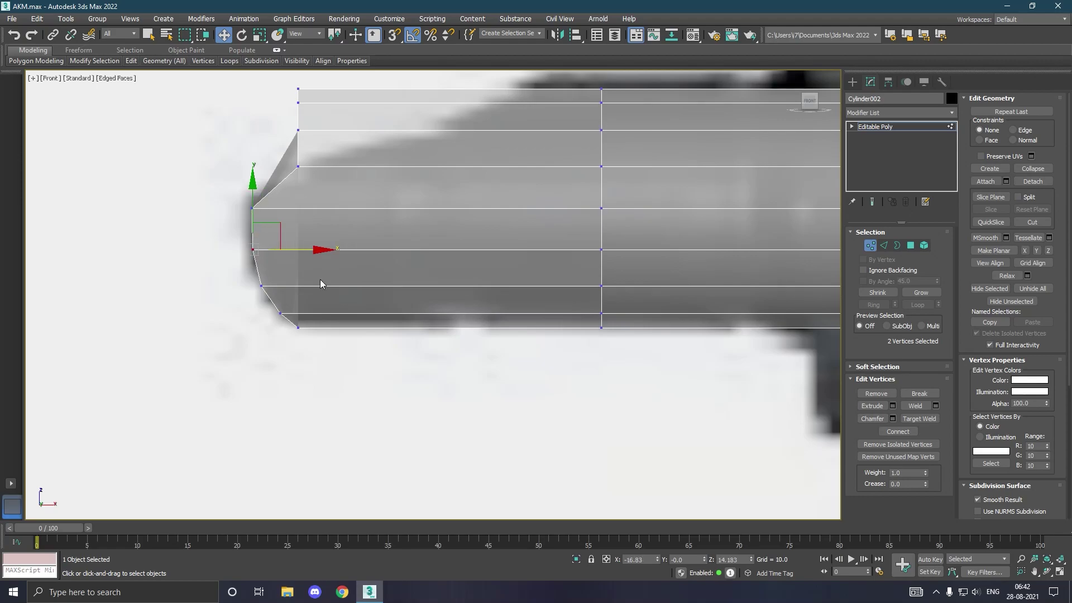
Step: Slope the barrel tip's top edge back and smooth the taper to match the reference
scroll(320, 280, down, 3)
middle_drag(334, 273, 327, 299)
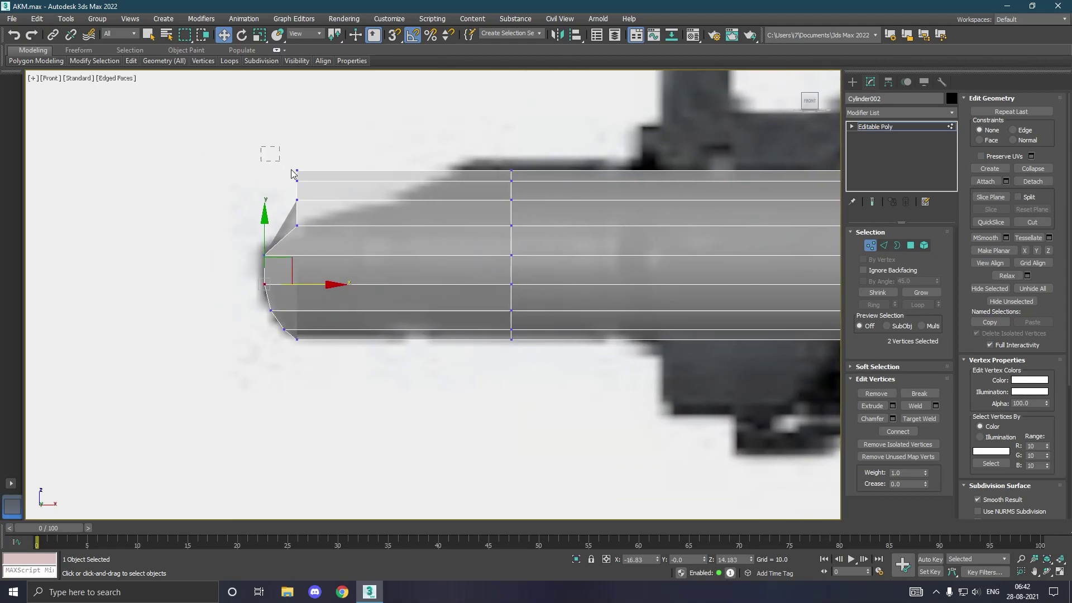
drag(323, 208, 454, 172)
mouse_move(346, 160)
mouse_down()
mouse_move(413, 192)
mouse_move(498, 171)
mouse_up()
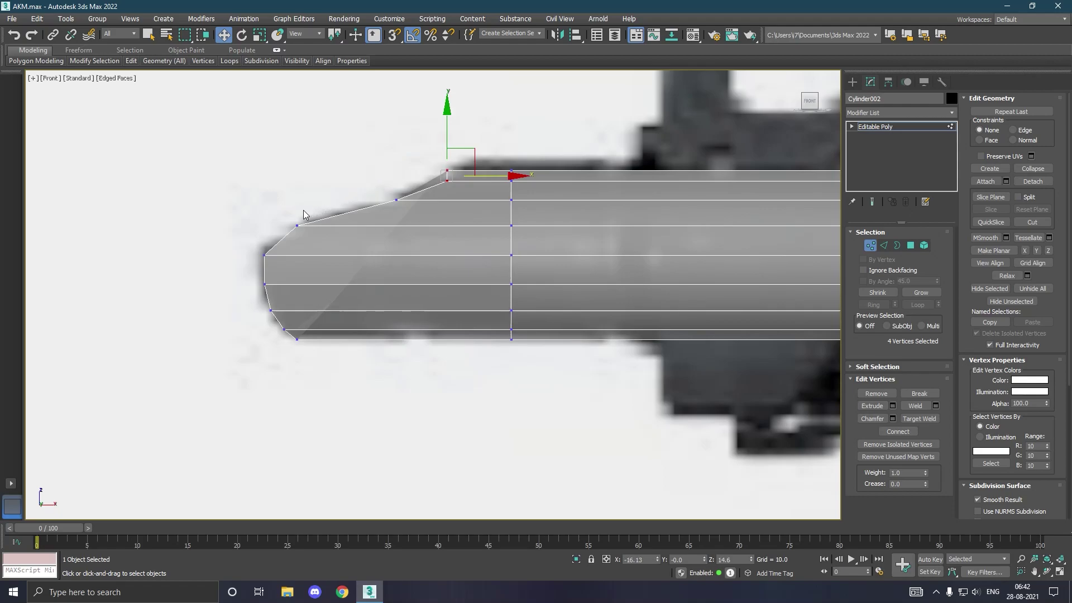
middle_drag(396, 209, 343, 241)
click(381, 222)
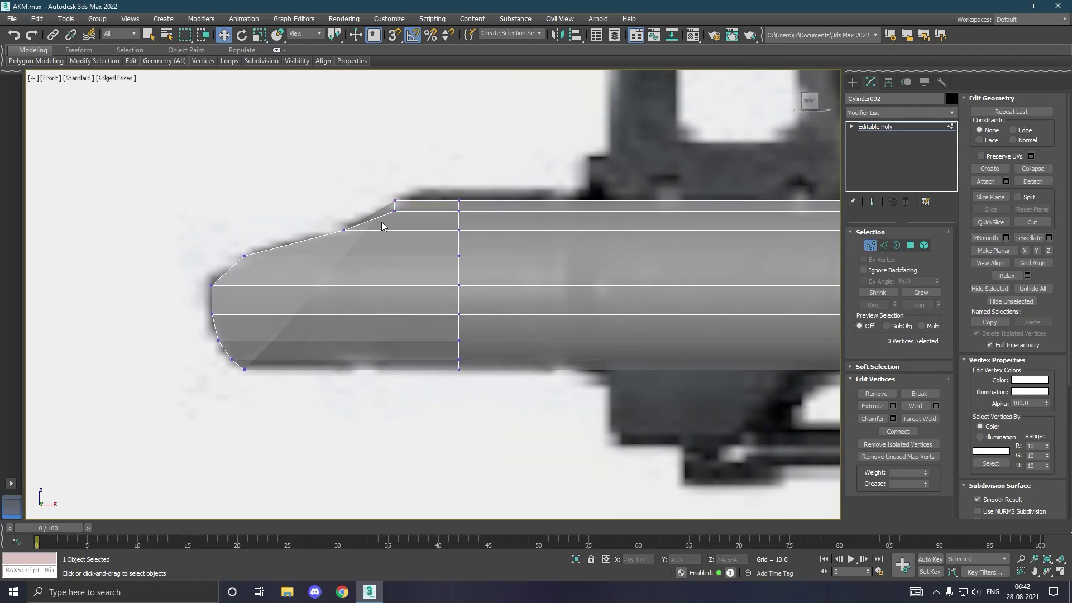
mouse_move(365, 184)
mouse_down()
mouse_move(407, 206)
mouse_move(485, 191)
mouse_up()
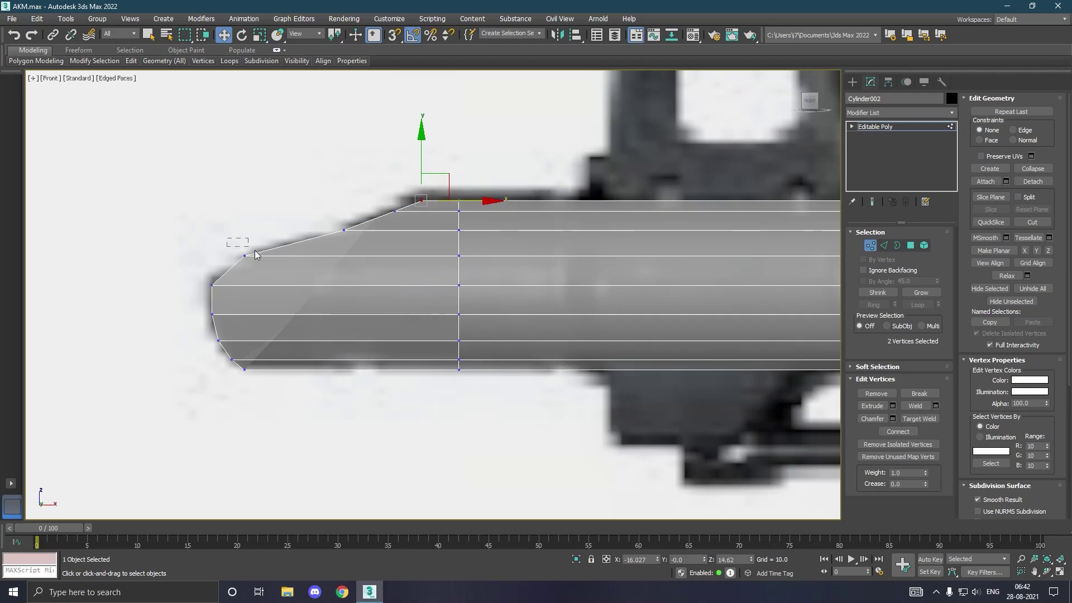
mouse_move(227, 238)
mouse_down()
mouse_move(282, 266)
mouse_move(317, 263)
mouse_up()
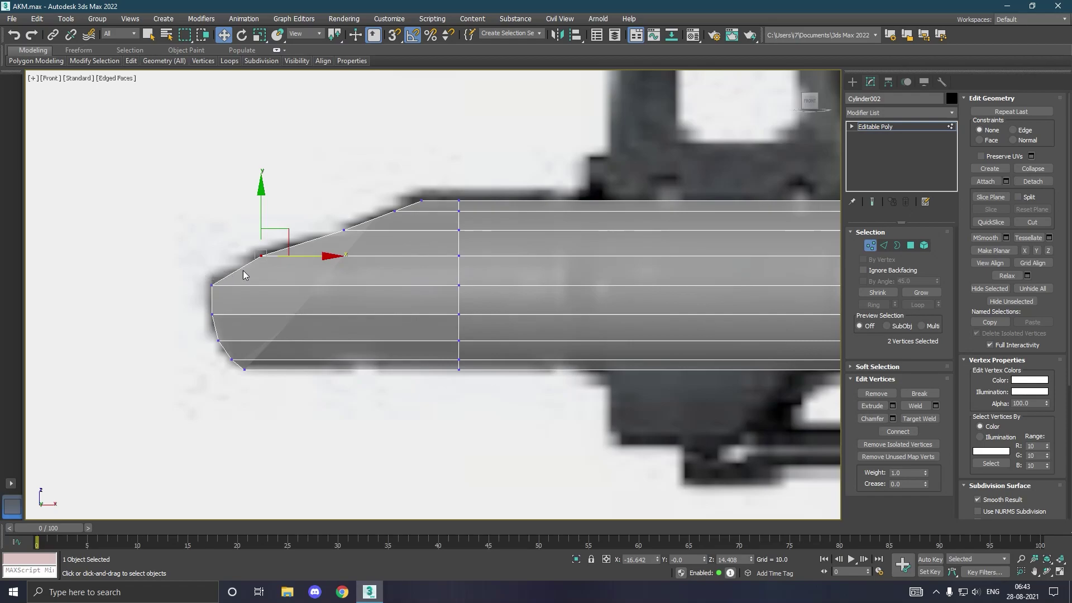
Step: Orbit around the rifle to check the tapered muzzle, then return to Front view
scroll(243, 271, down, 5)
mouse_move(242, 270)
alt+middle_down()
mouse_move(427, 294)
mouse_move(393, 282)
alt+middle_up()
scroll(391, 283, up, 2)
key(f)
scroll(418, 265, up, 3)
Step: Zoom in and exit vertex editing back to object level
scroll(419, 265, up, 3)
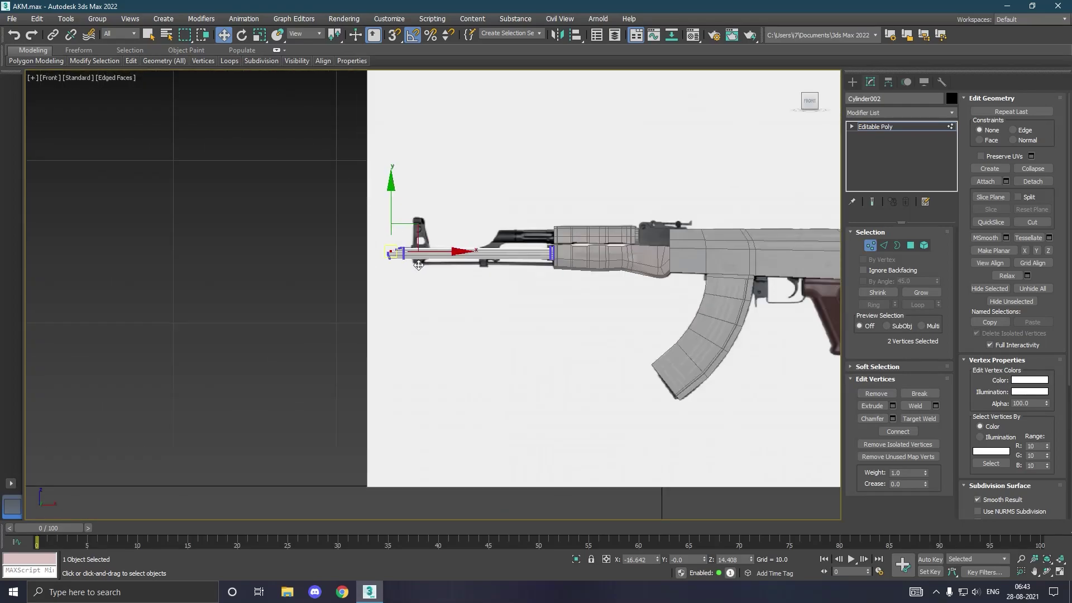
scroll(413, 268, up, 2)
scroll(413, 267, up, 3)
scroll(390, 251, up, 1)
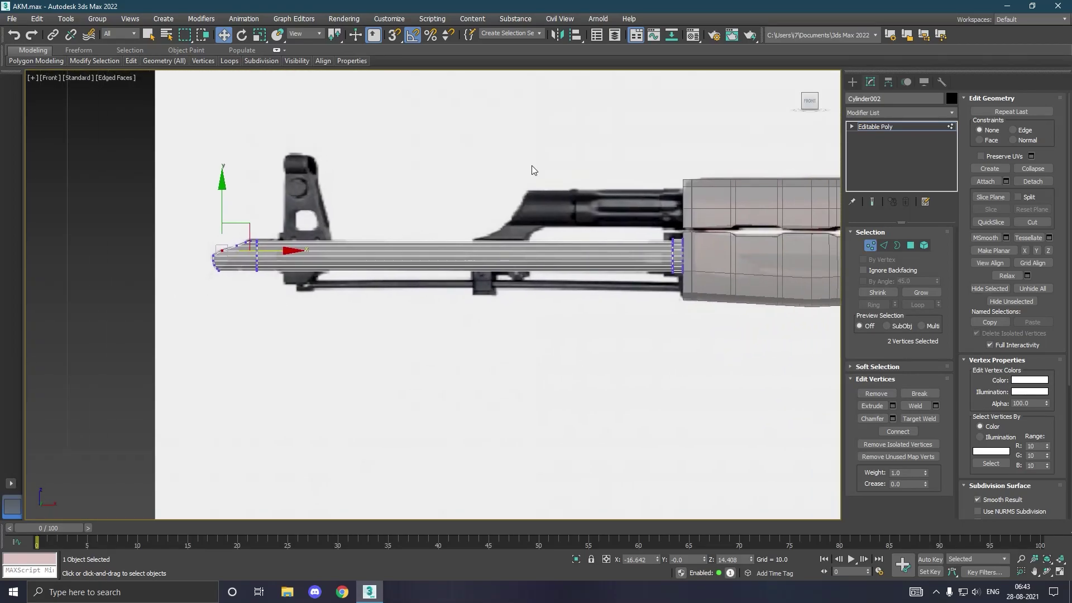
click(874, 127)
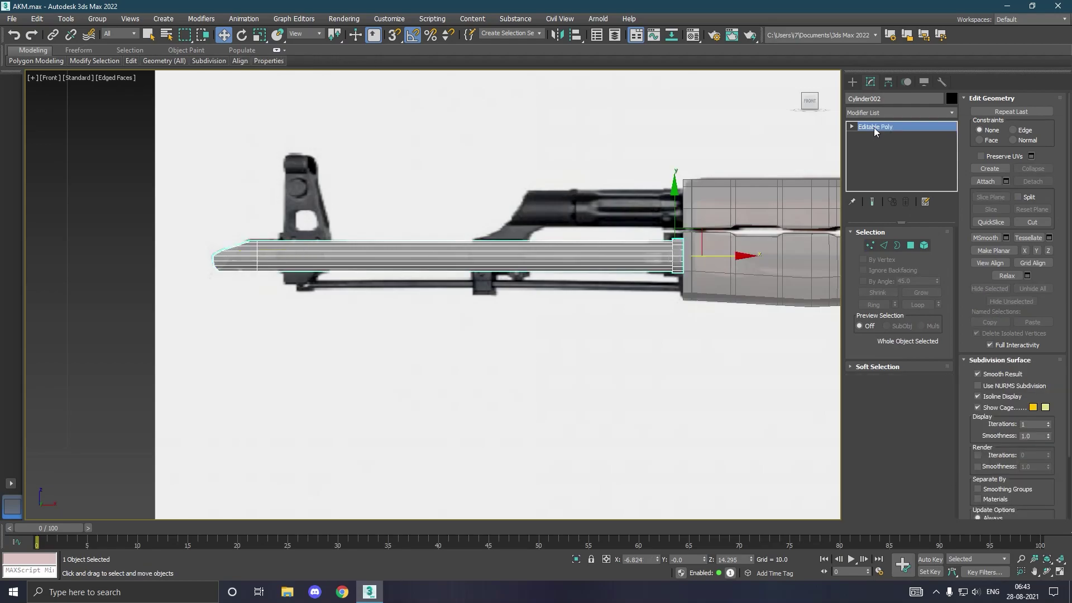
scroll(352, 271, up, 3)
scroll(324, 259, up, 2)
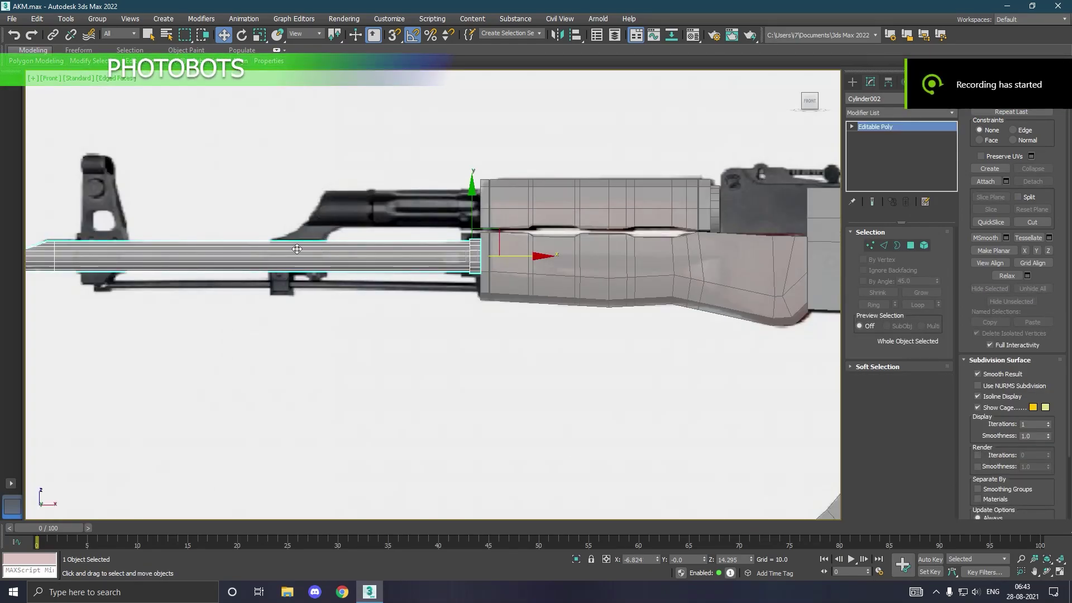
Step: Draw a new cylinder over the gas tube and rotate it -90° to lie horizontal
click(853, 82)
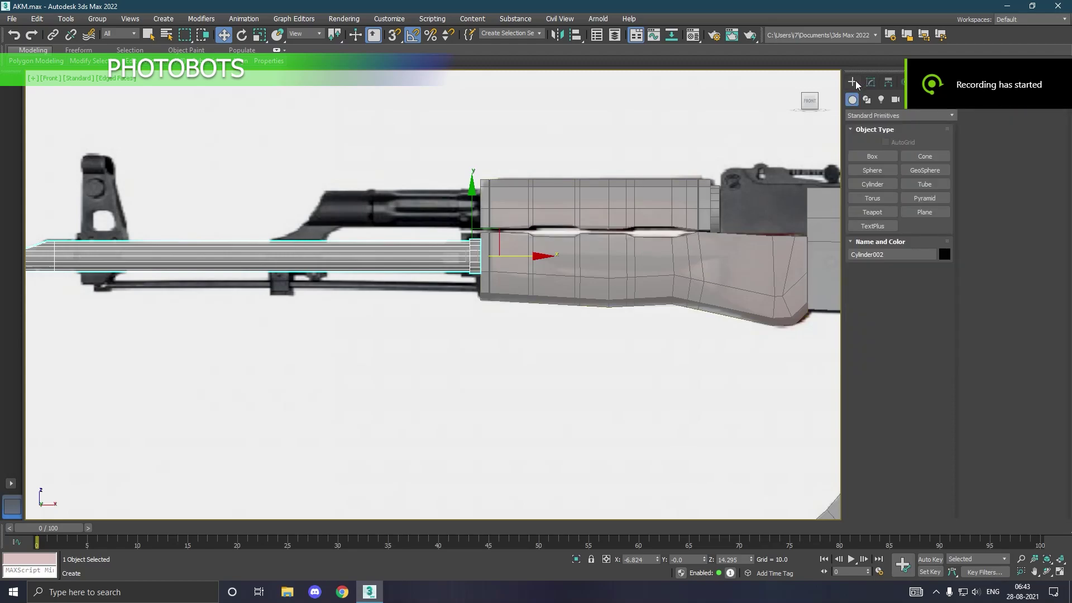
click(874, 183)
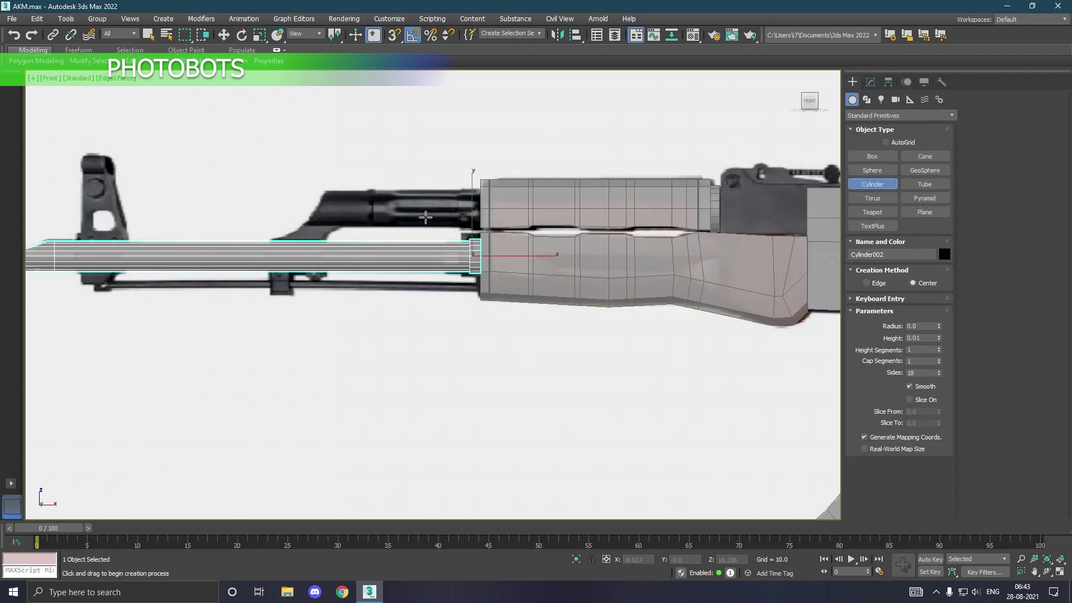
drag(416, 208, 441, 224)
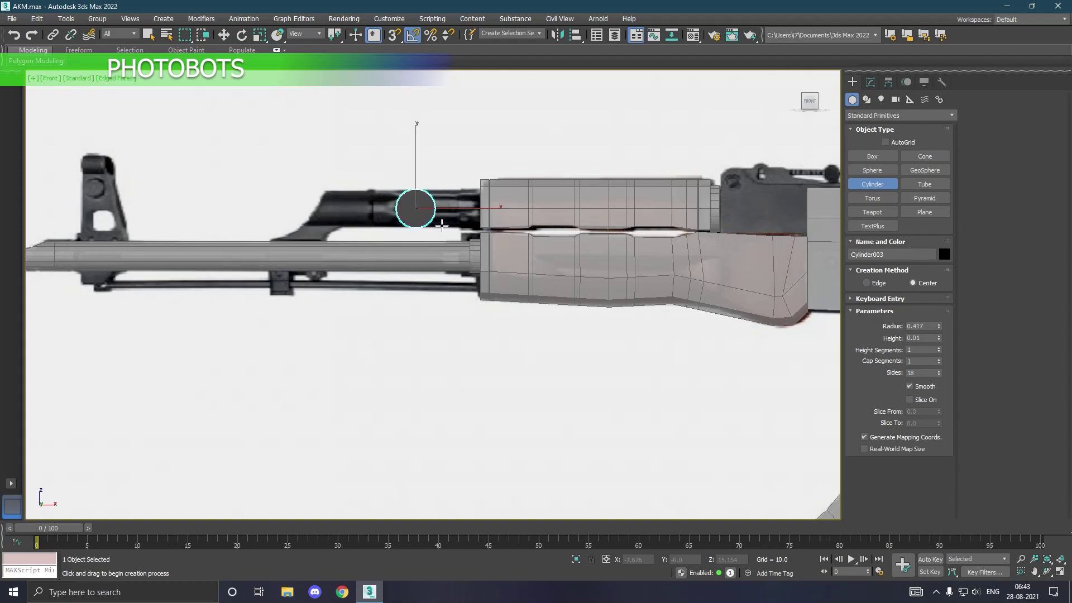
key(w)
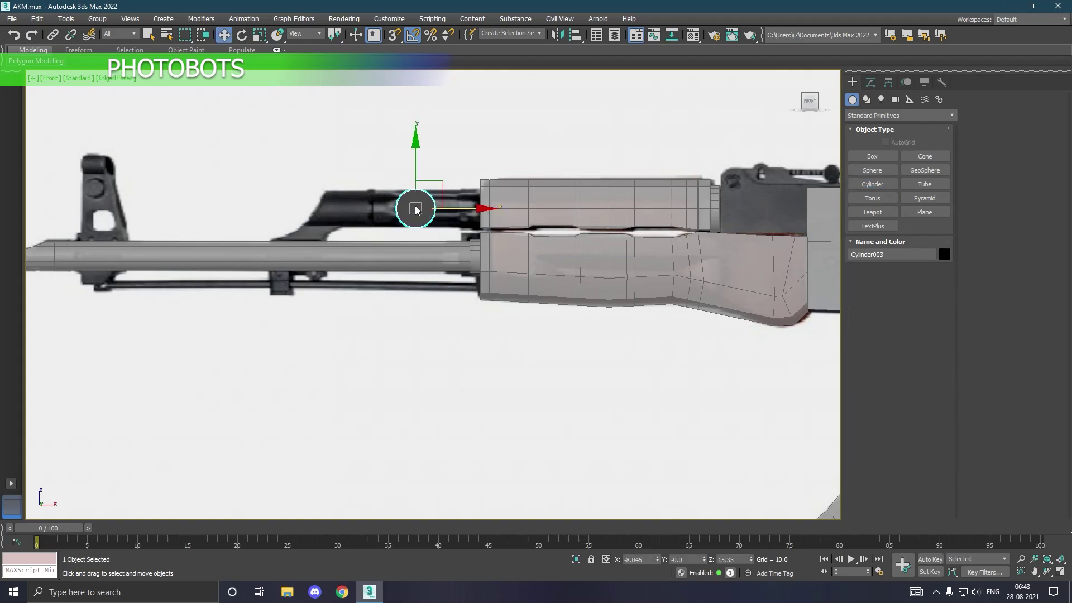
key(e)
drag(439, 213, 535, 200)
key(w)
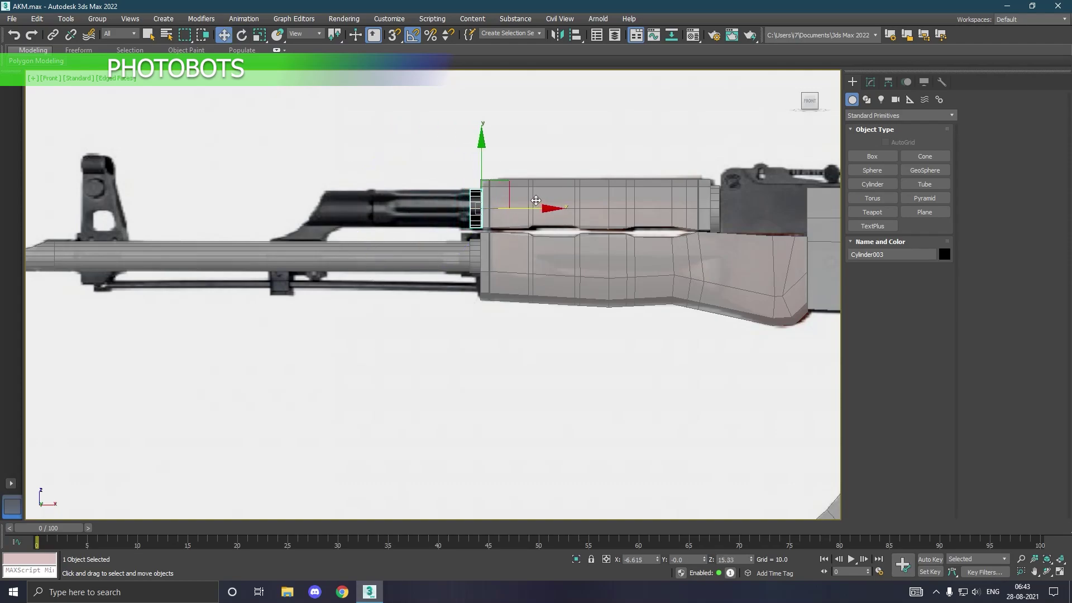
Step: Lengthen the gas-tube cylinder to height 3.376 with radius 0.417
key(m)
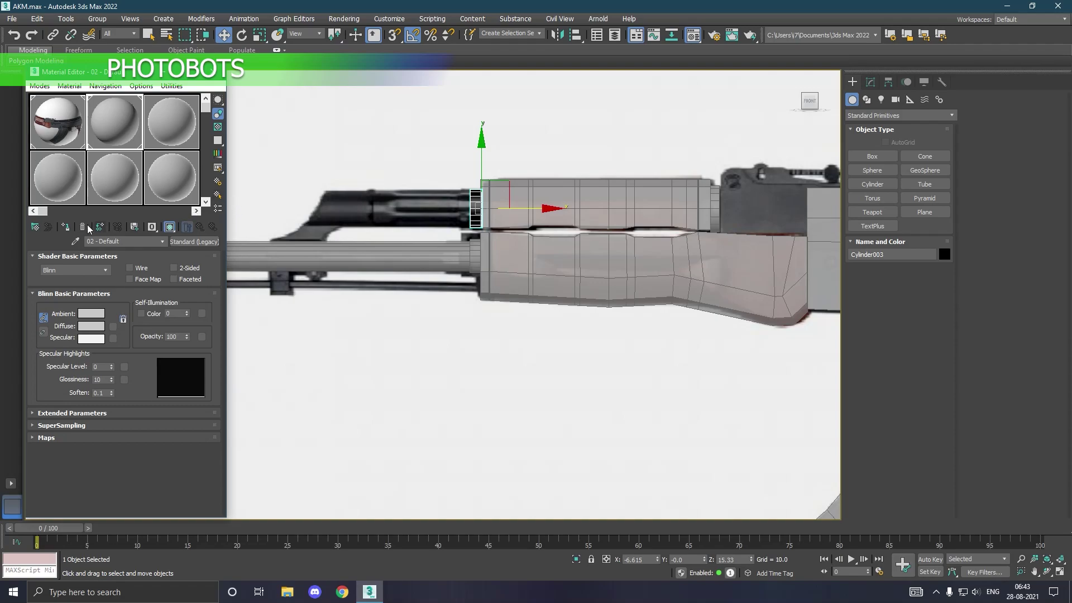
key(m)
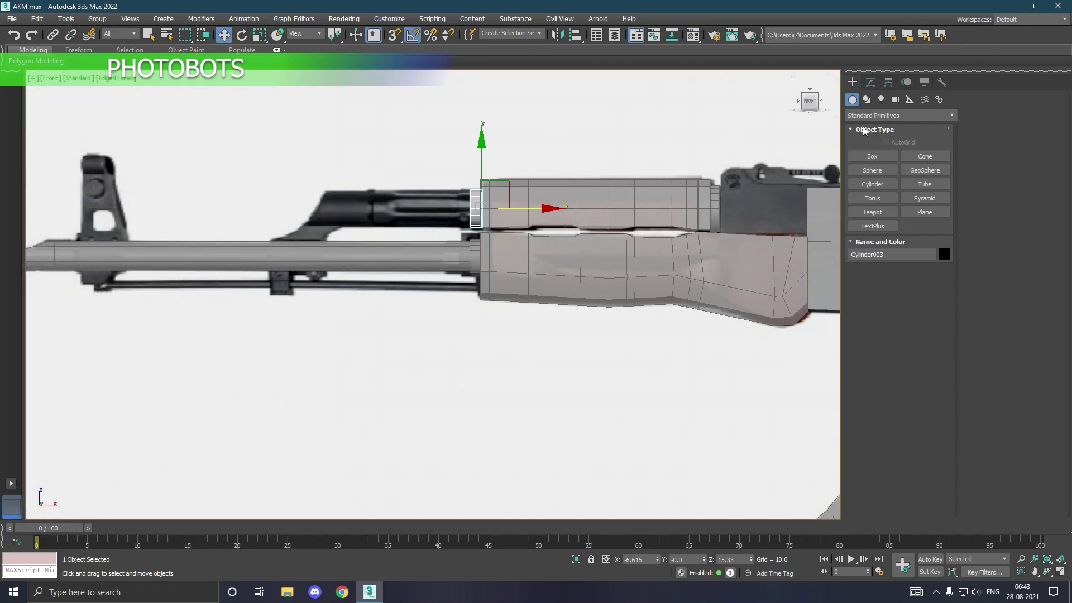
click(871, 83)
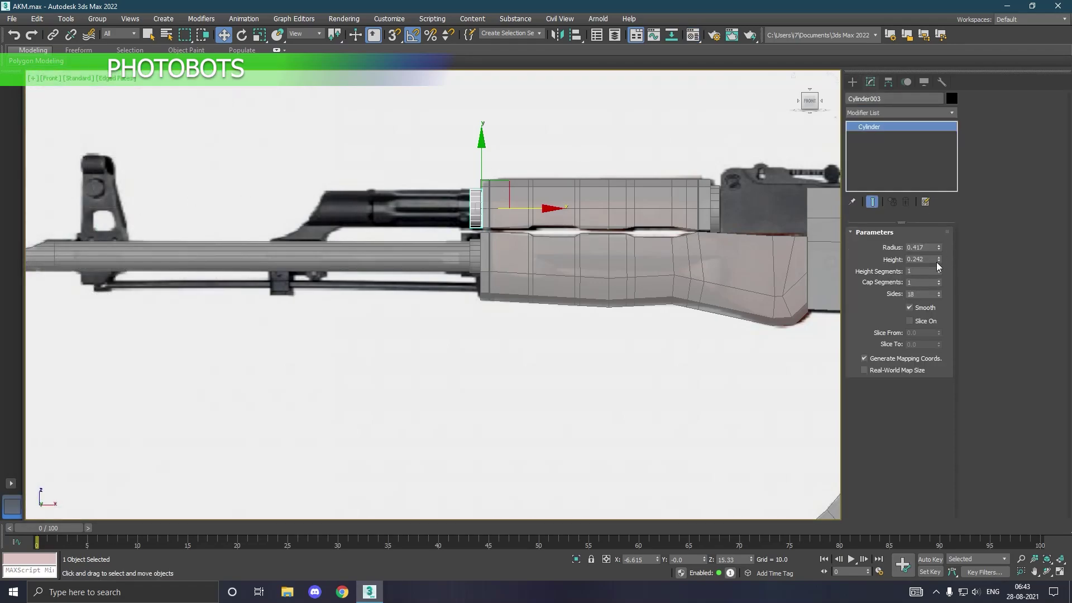
drag(939, 261, 917, 179)
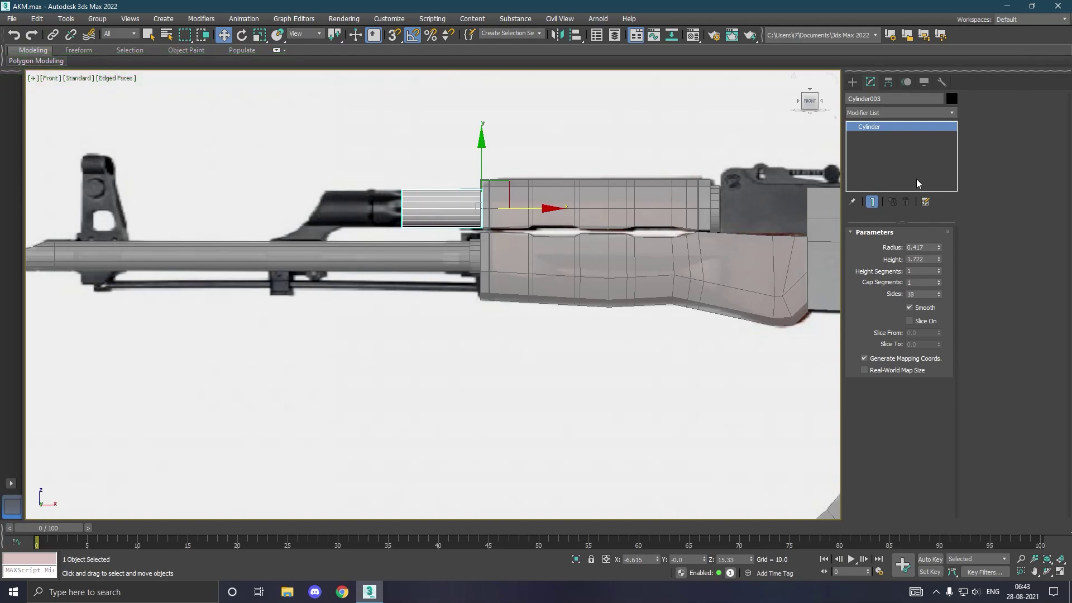
drag(939, 260, 905, 208)
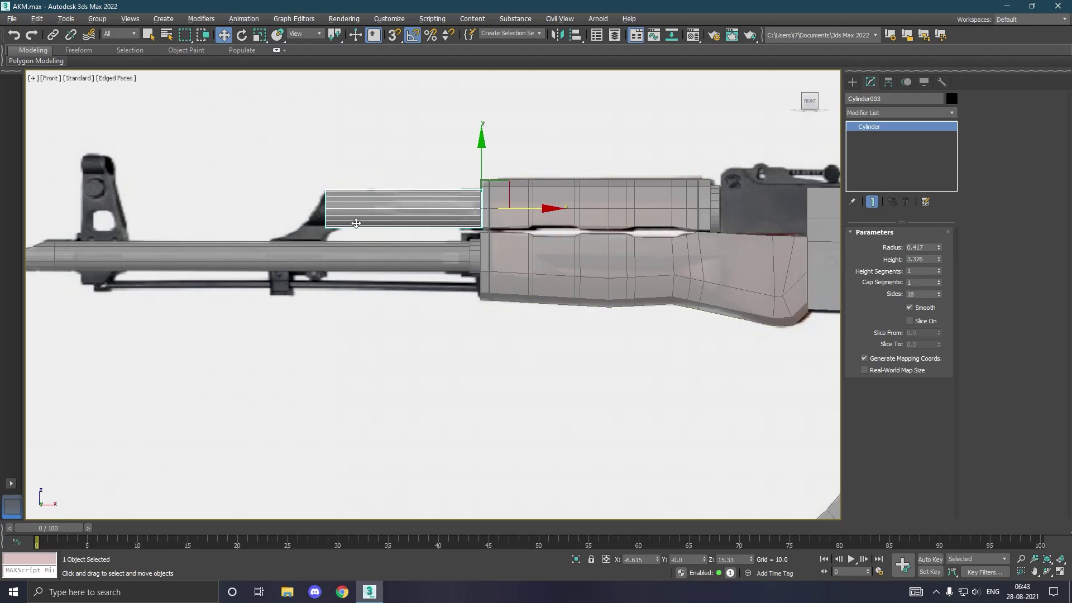
scroll(347, 213, up, 5)
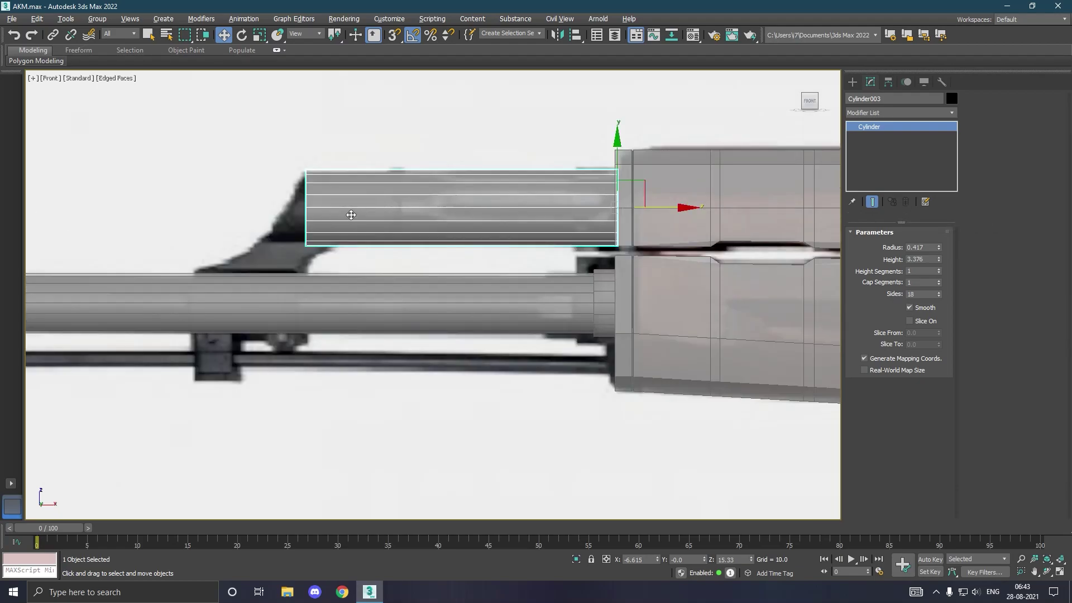
right_click(893, 145)
Step: Convert Cylinder003 to editable poly and pull its end vertices left to slope the end
click(896, 229)
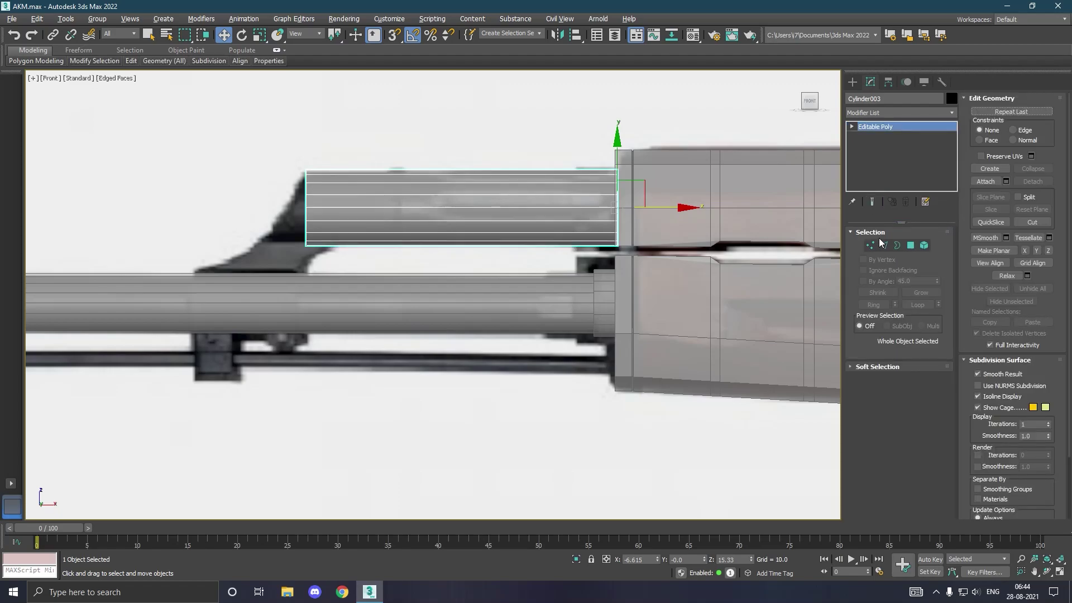
click(870, 246)
scroll(265, 218, up, 4)
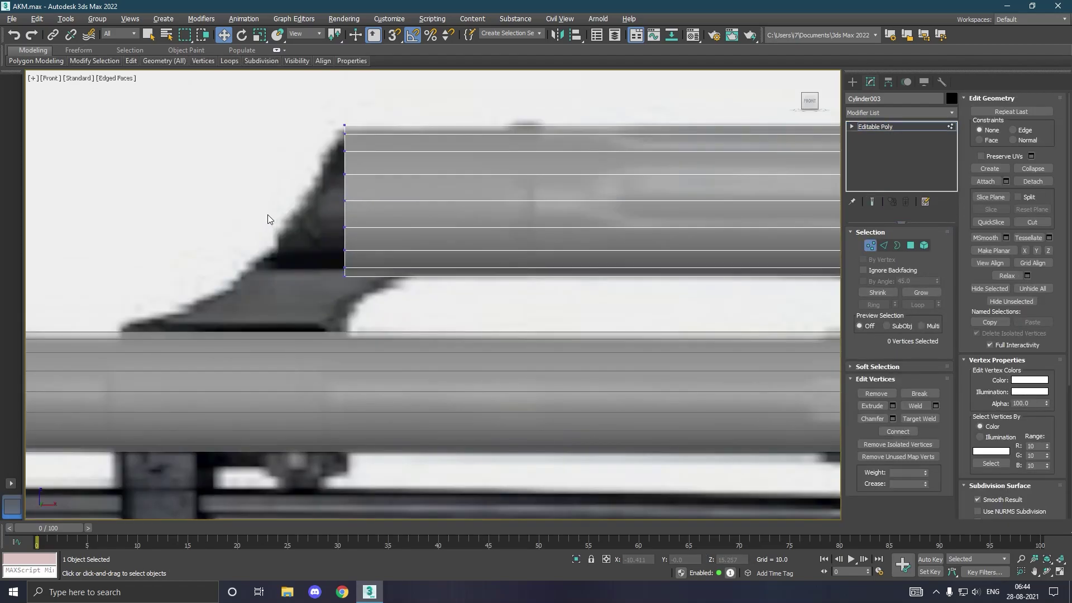
drag(380, 311, 380, 312)
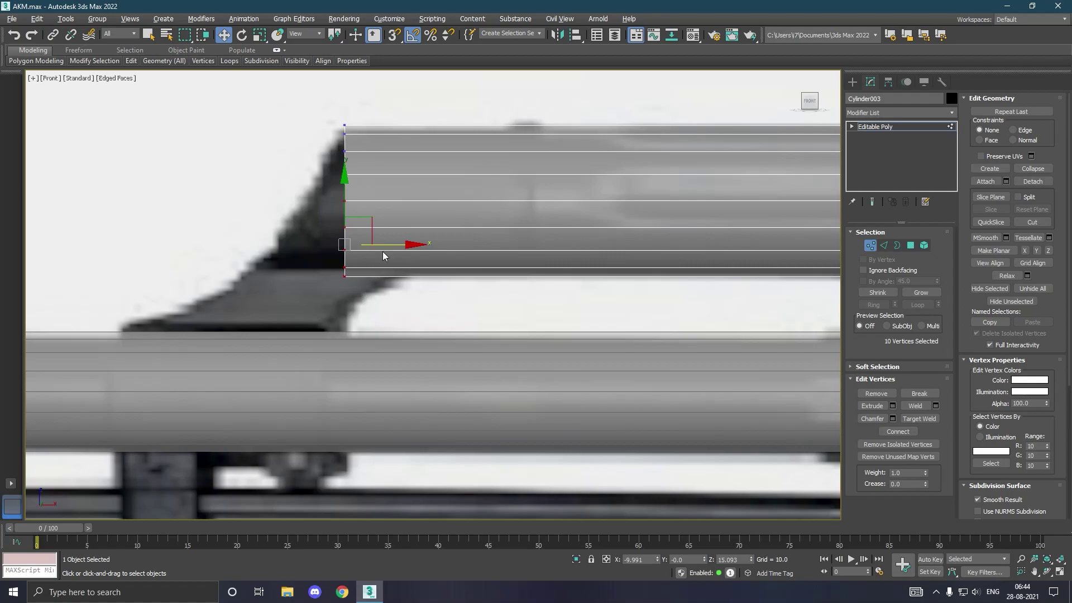
drag(391, 250, 351, 250)
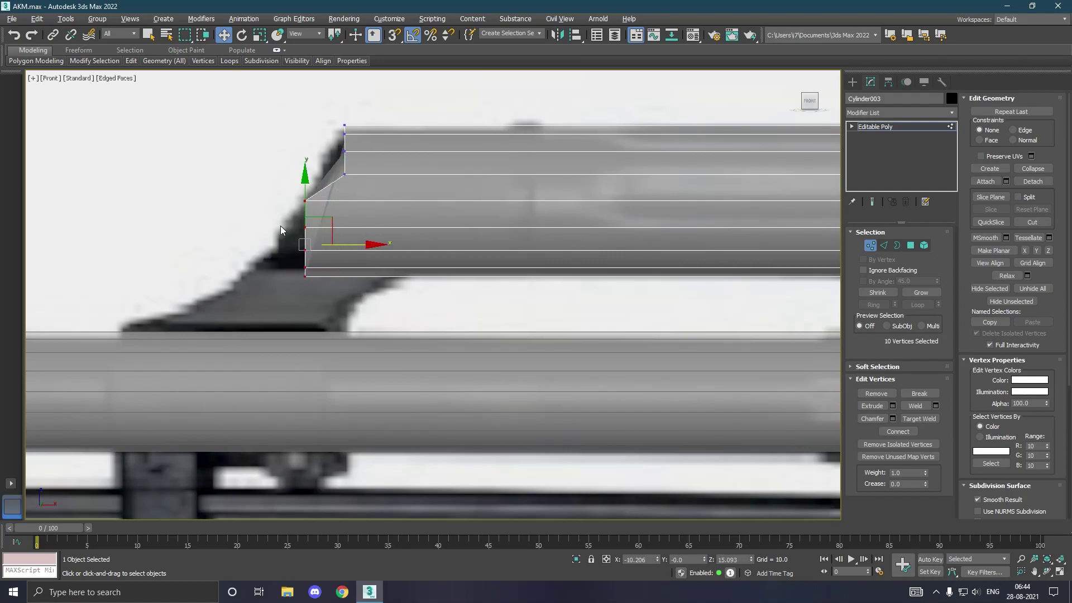
drag(349, 288, 351, 302)
drag(364, 263, 343, 263)
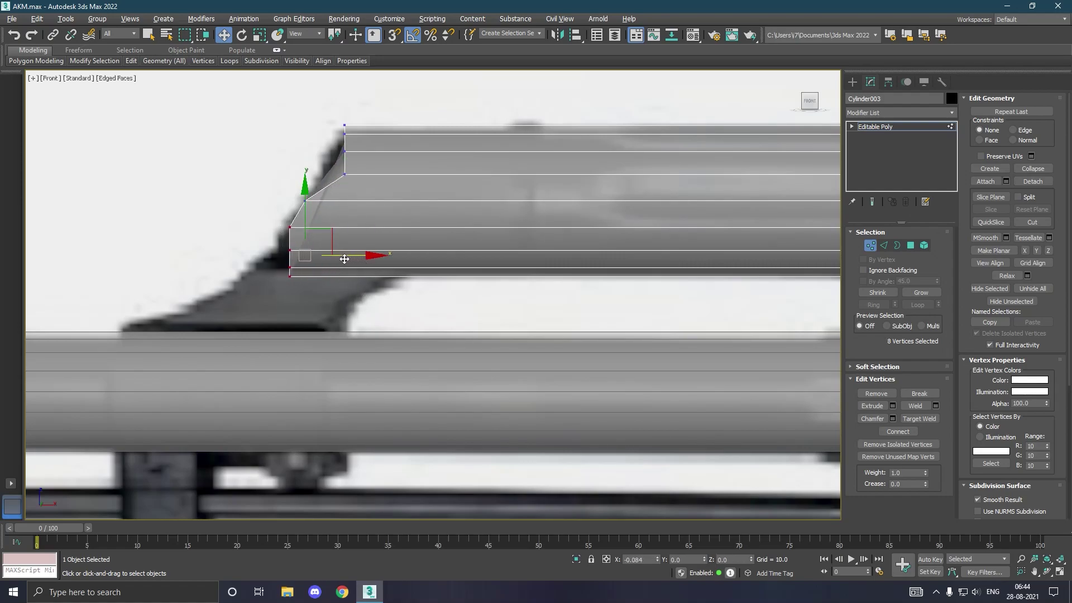
Step: Move the slanted front edge's lower and top vertices left onto the reference slope
mouse_move(325, 305)
mouse_down()
mouse_move(314, 265)
mouse_move(303, 291)
mouse_move(301, 275)
mouse_move(284, 274)
mouse_up()
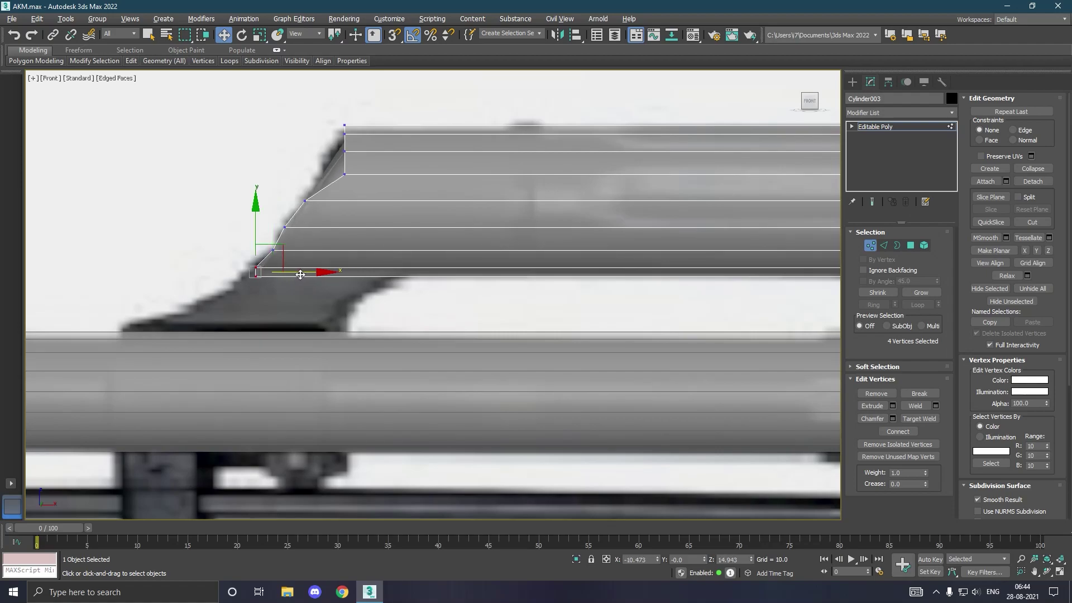
drag(227, 253, 302, 283)
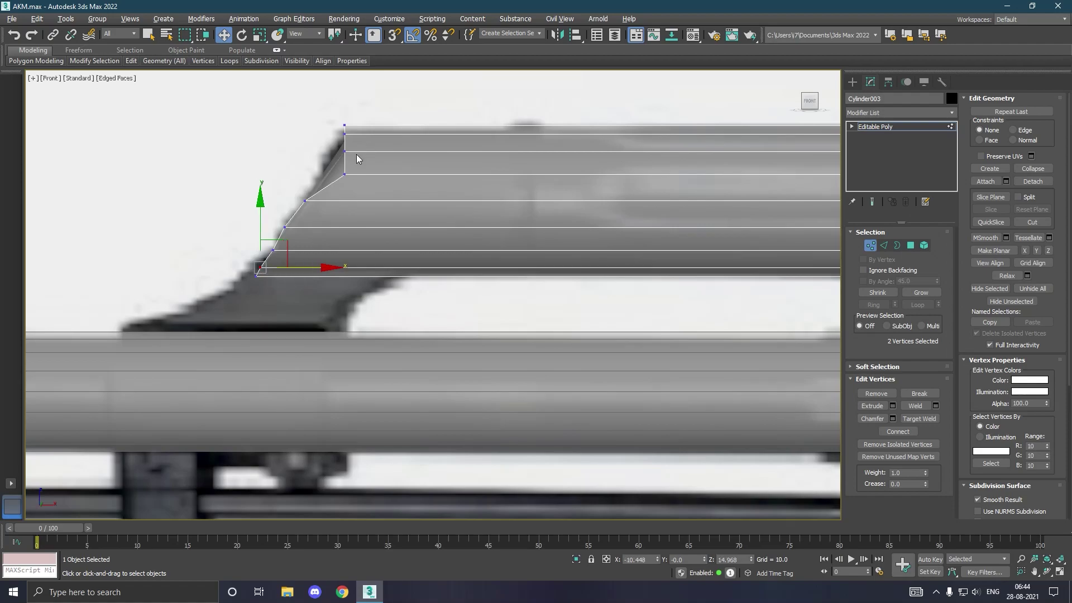
click(344, 174)
drag(407, 175, 386, 176)
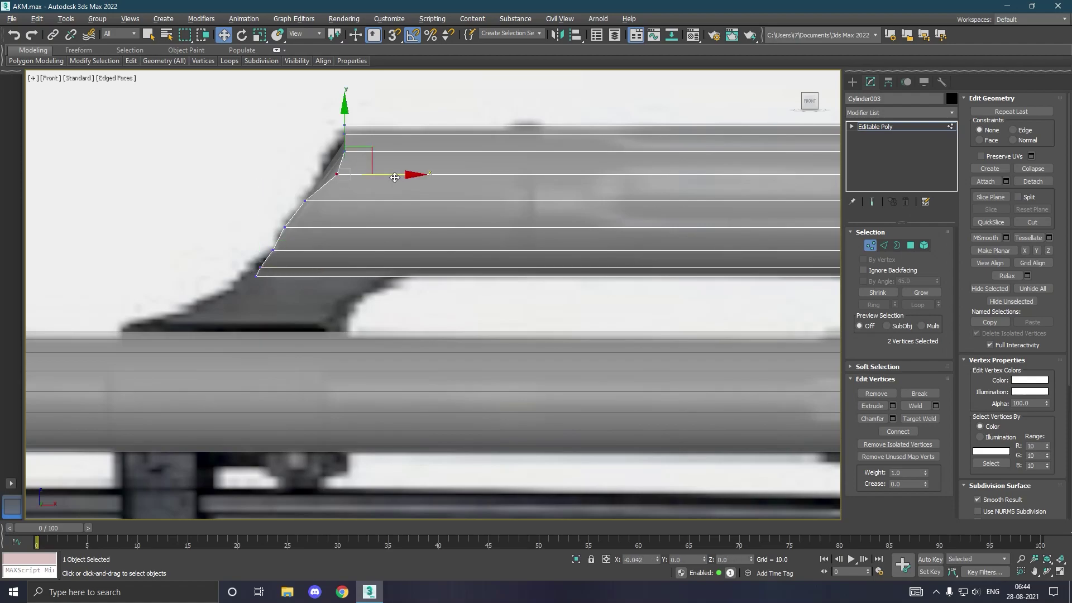
click(389, 157)
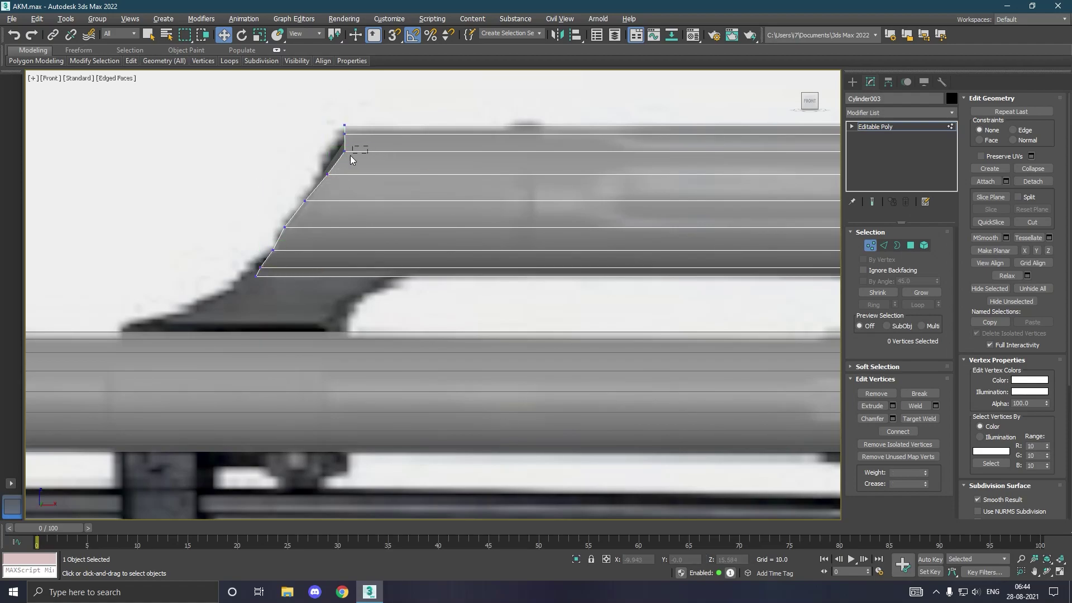
drag(351, 160, 334, 166)
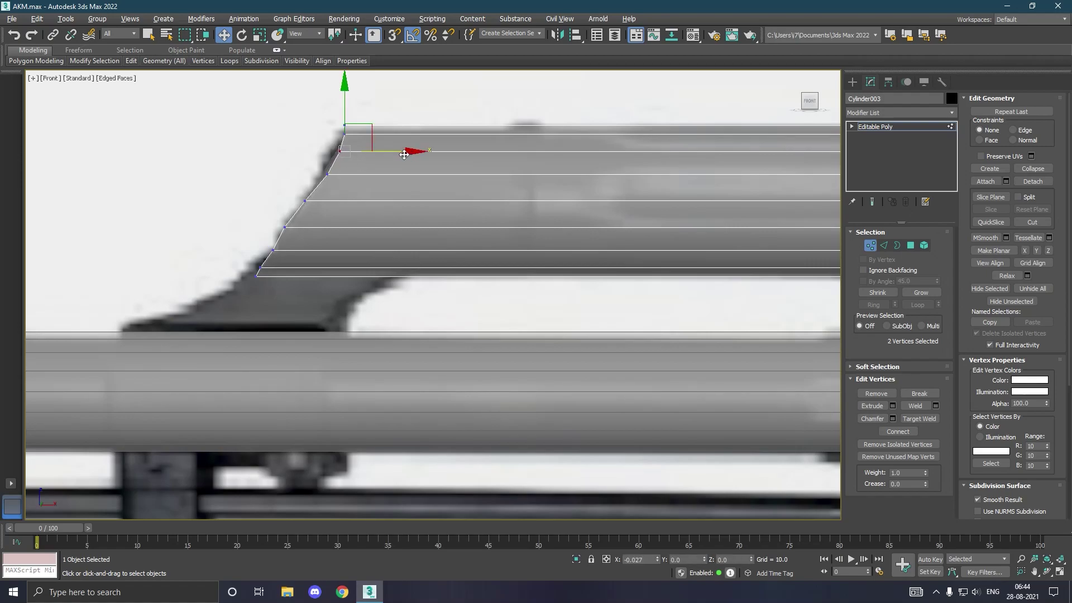
mouse_move(404, 154)
mouse_down()
mouse_move(313, 187)
mouse_move(366, 179)
mouse_up()
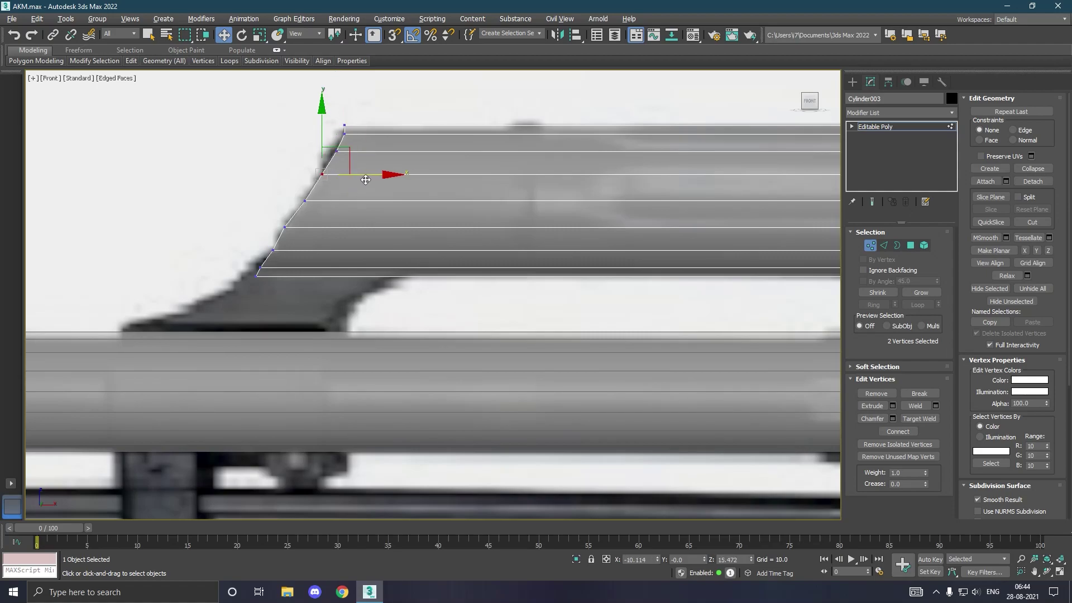
Step: Shift all vertices along the slanted front edge slightly left together
scroll(366, 180, down, 3)
scroll(361, 183, down, 2)
mouse_move(233, 109)
mouse_down()
mouse_move(355, 203)
mouse_move(376, 243)
mouse_up()
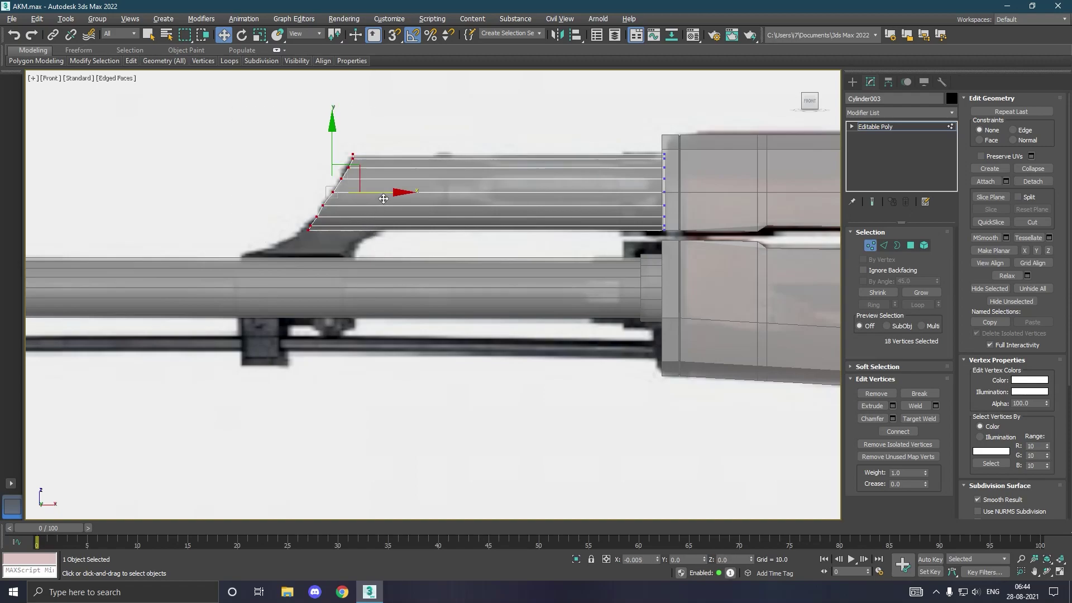
drag(384, 198, 356, 229)
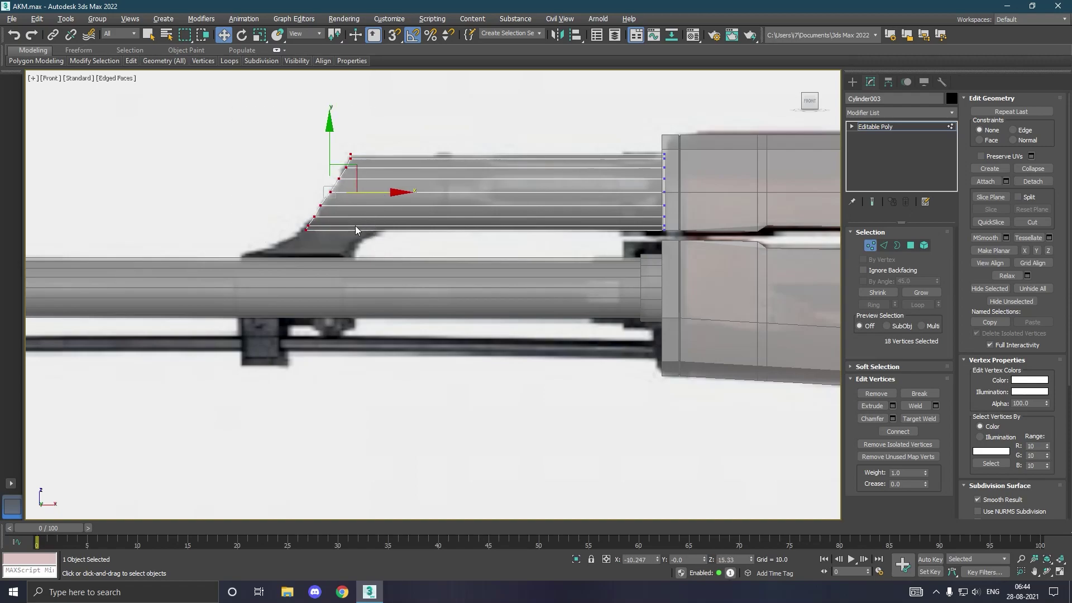
Step: Refine individual lower-slope vertices, undoing a stray vertex move
scroll(290, 222, up, 3)
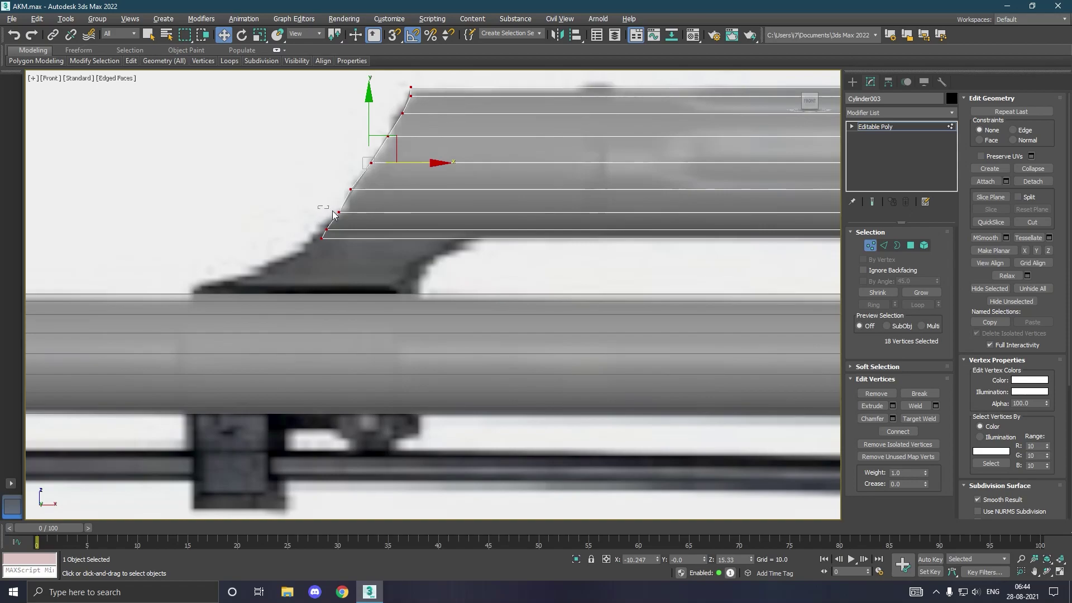
click(333, 212)
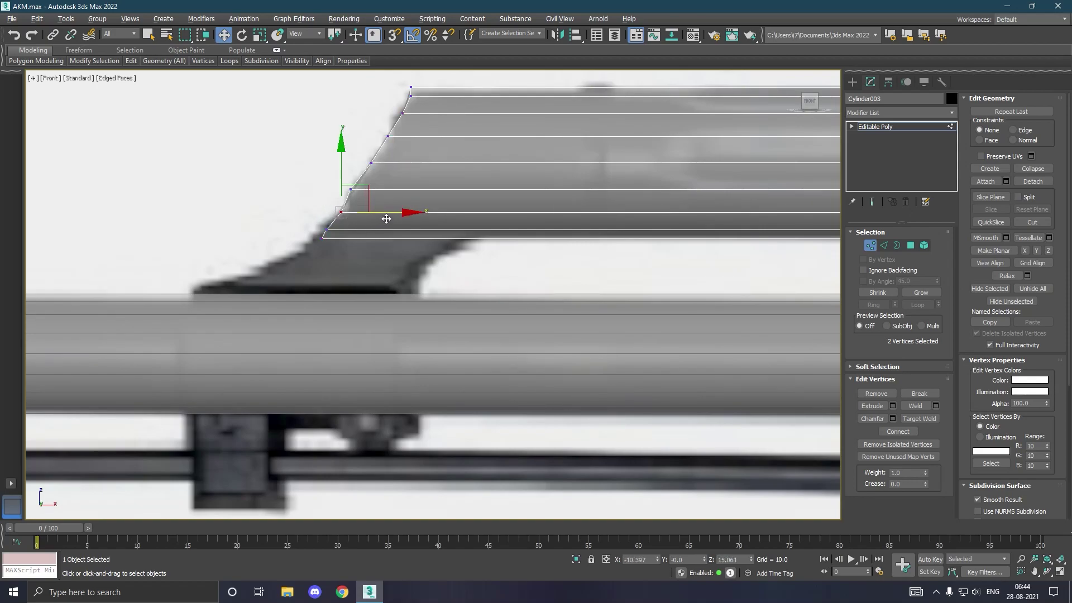
click(385, 200)
mouse_move(334, 180)
mouse_down()
mouse_move(361, 198)
mouse_move(350, 212)
mouse_up()
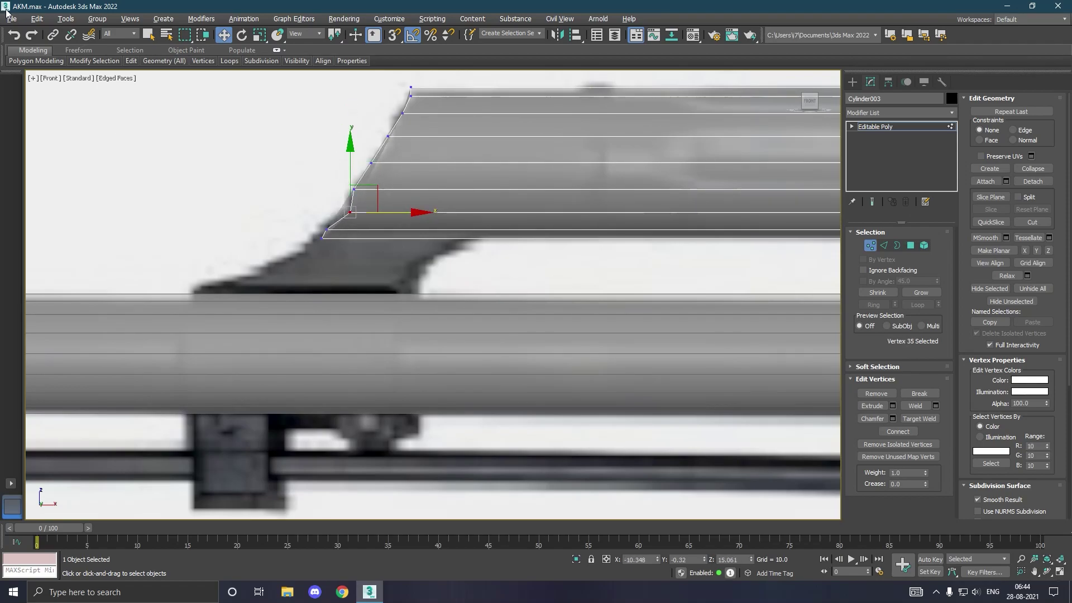
click(14, 35)
click(206, 189)
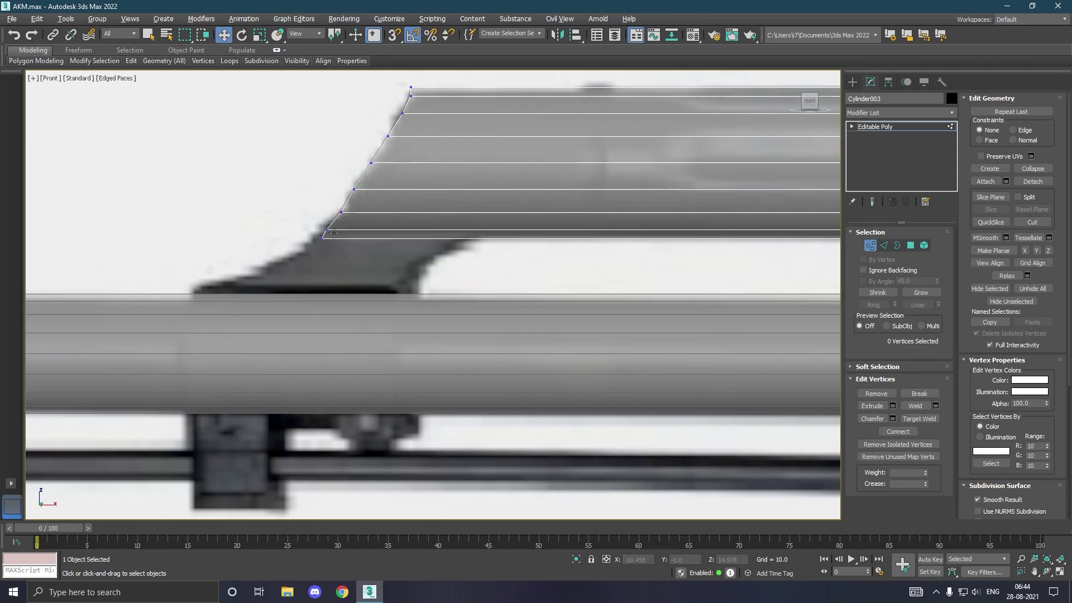
drag(330, 226, 349, 208)
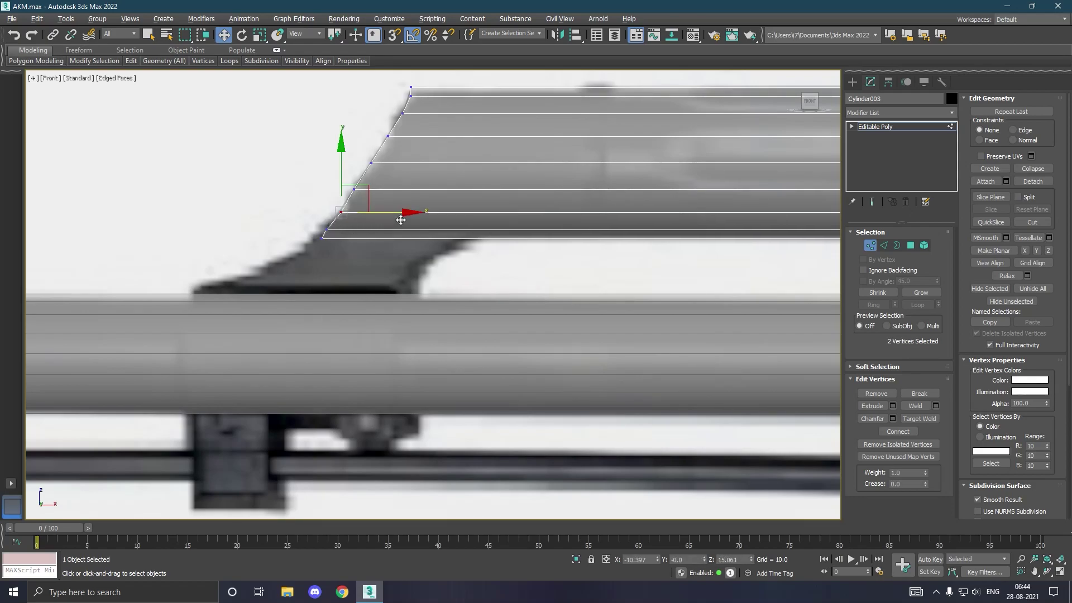
click(389, 189)
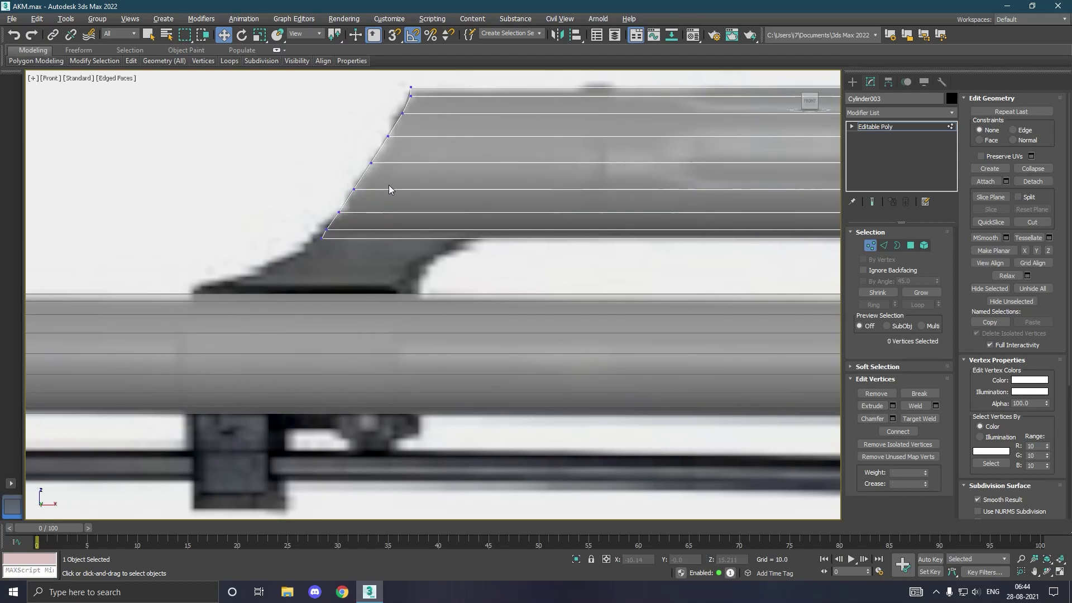
scroll(325, 200, down, 1)
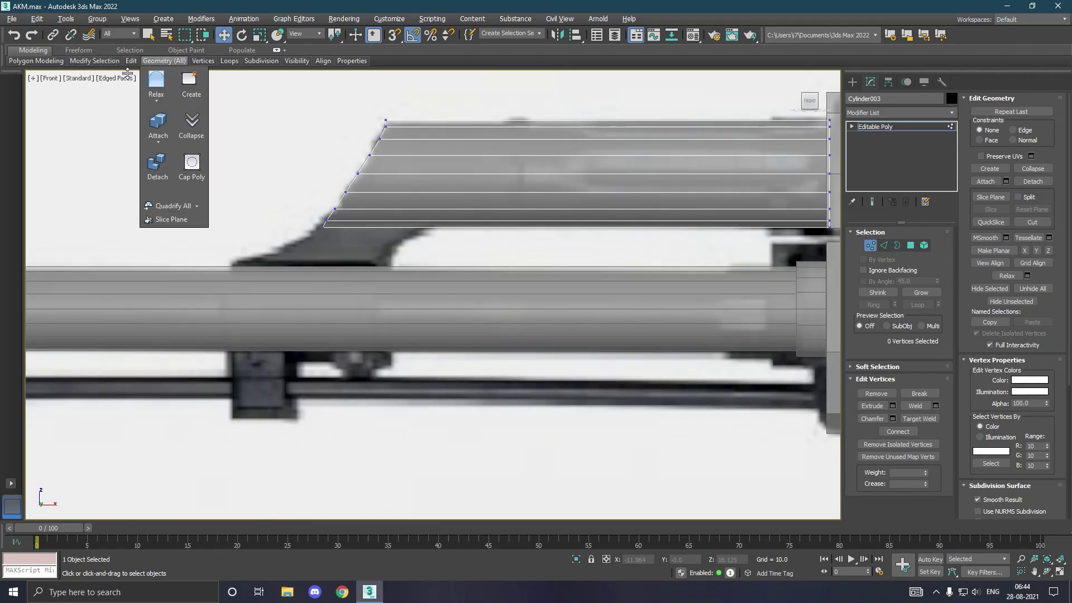
mouse_move(131, 61)
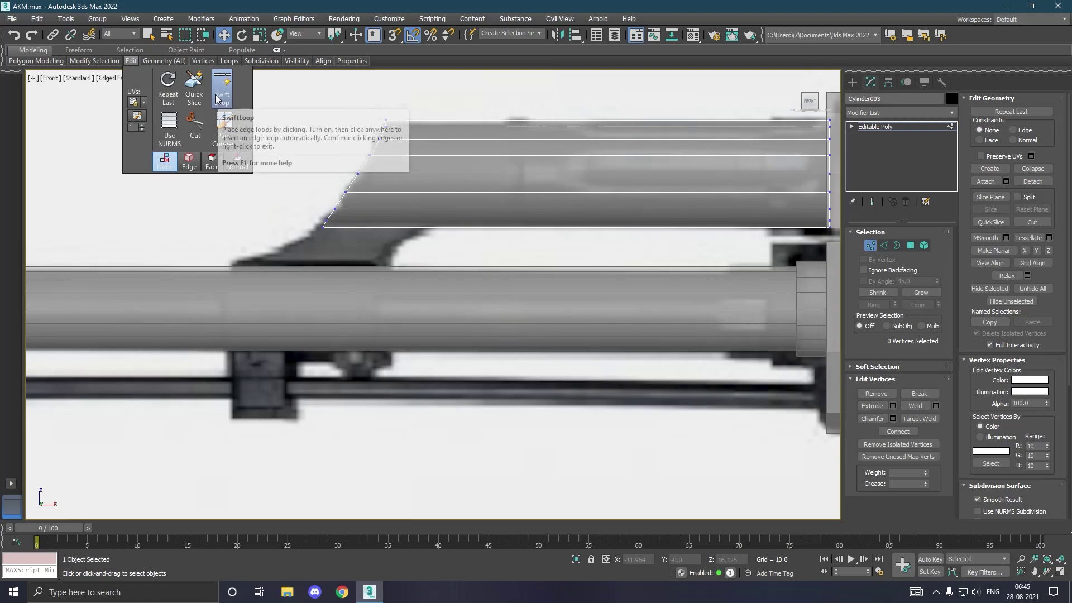
Step: Insert two Swift Loop edge loops across the lower barrel Cylinder002
click(225, 91)
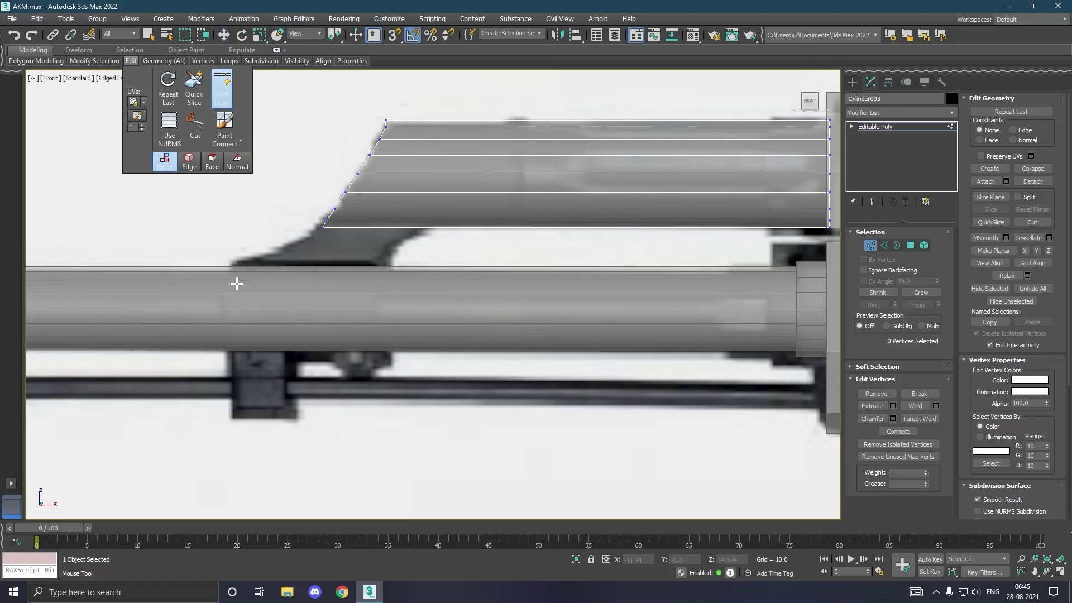
click(880, 133)
scroll(545, 260, down, 2)
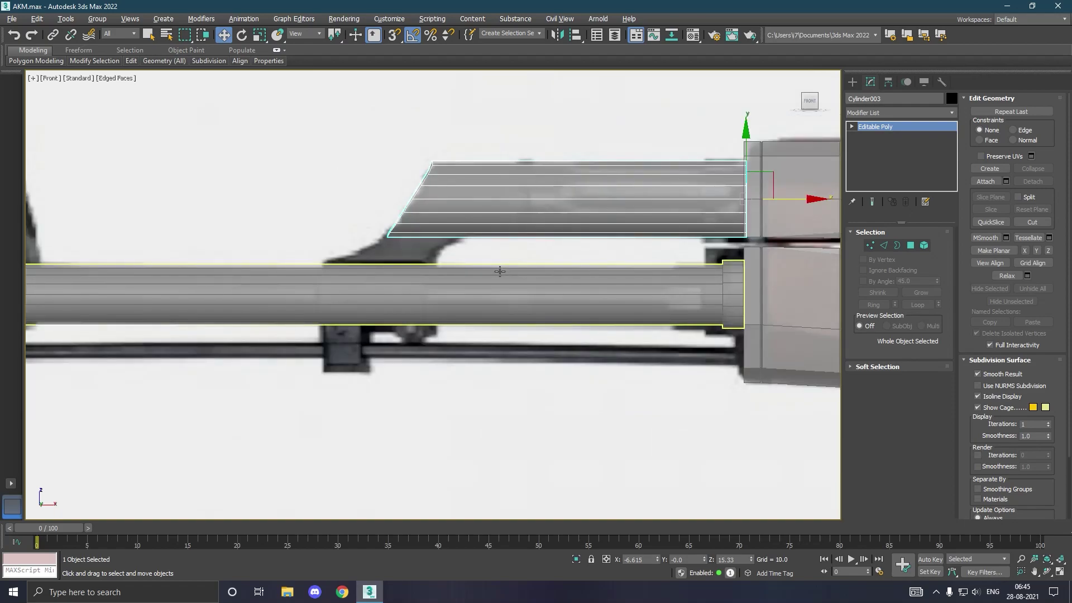
click(404, 299)
mouse_move(130, 61)
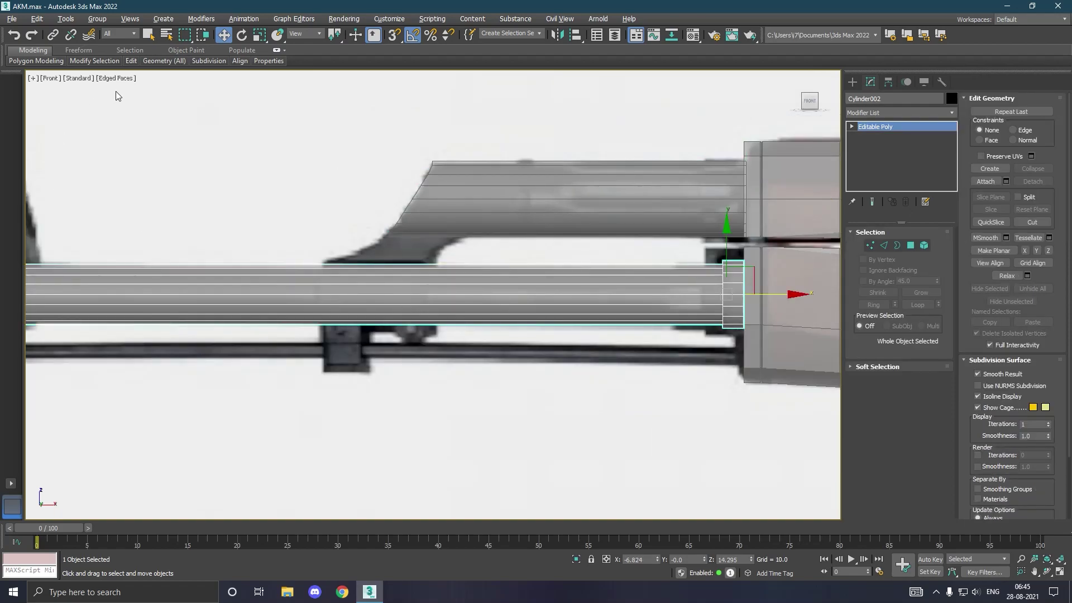
click(222, 86)
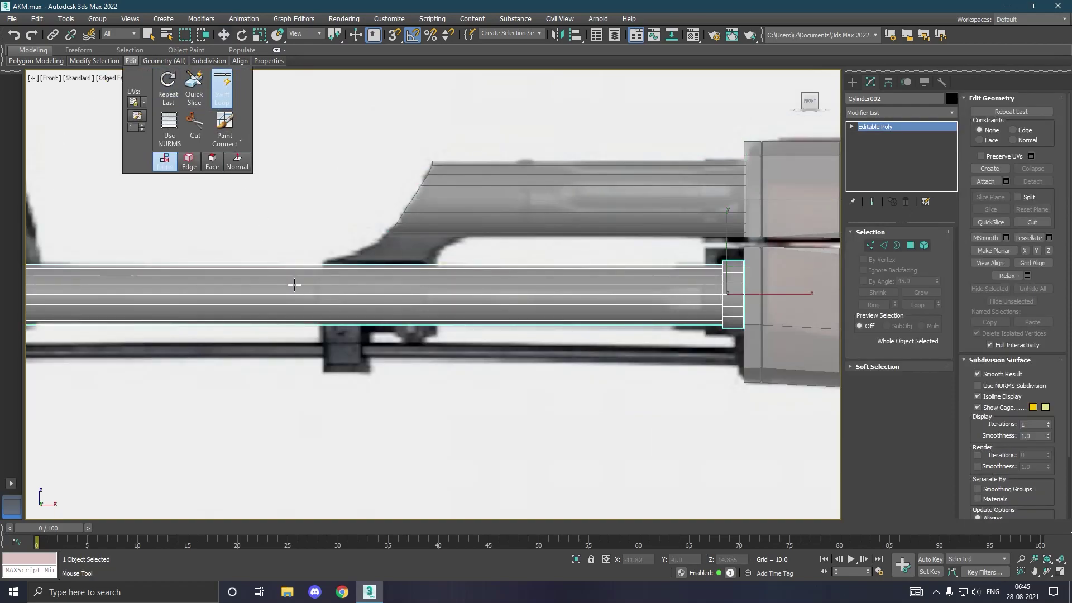
click(332, 299)
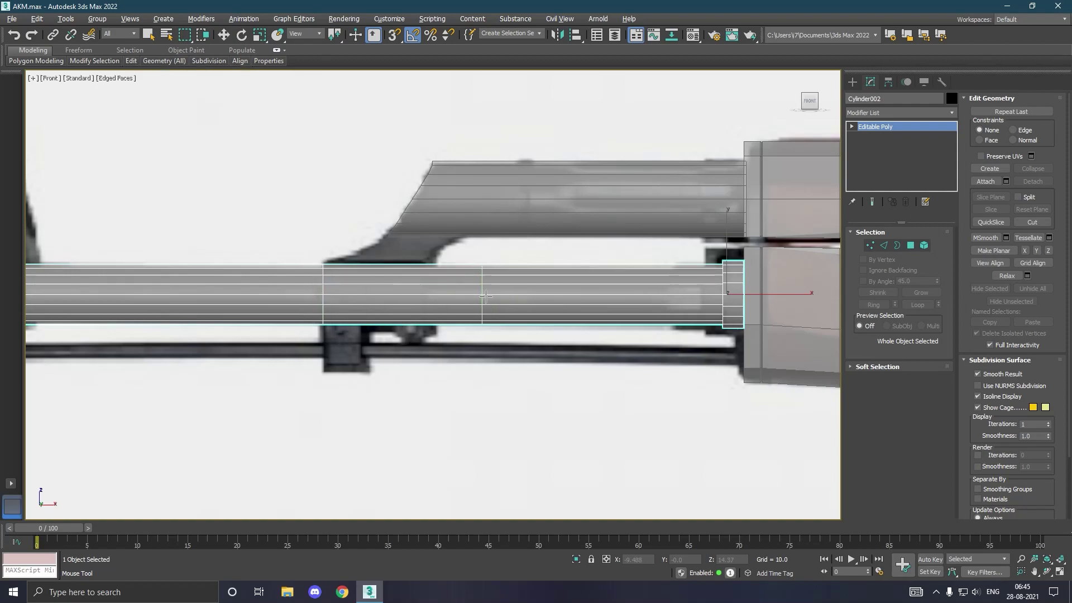
click(439, 290)
right_click(360, 284)
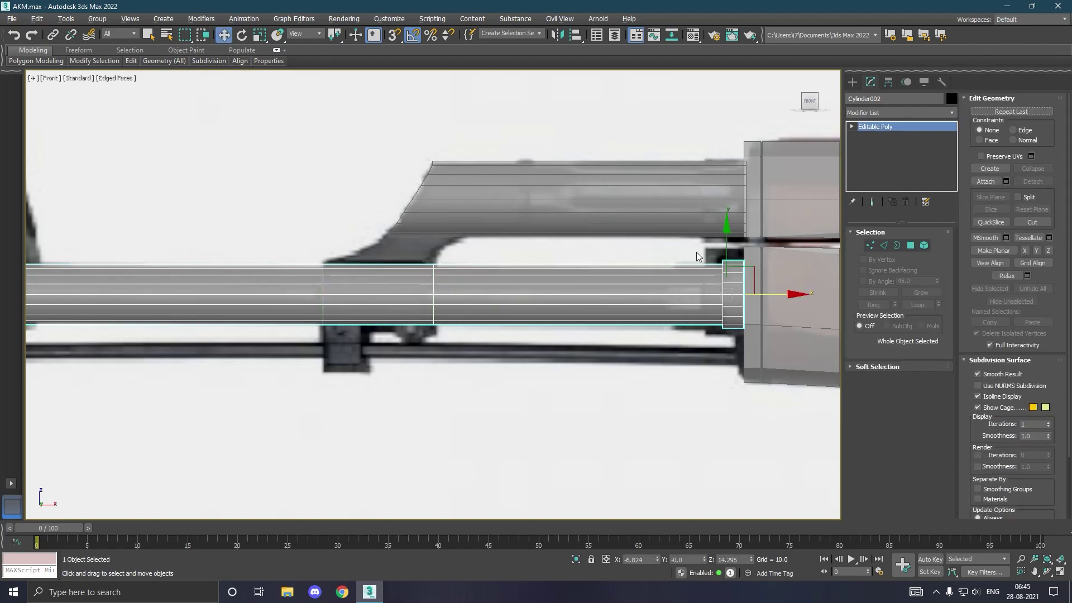
Step: Select the top barrel polygon between the two new loops in Polygon mode
click(911, 245)
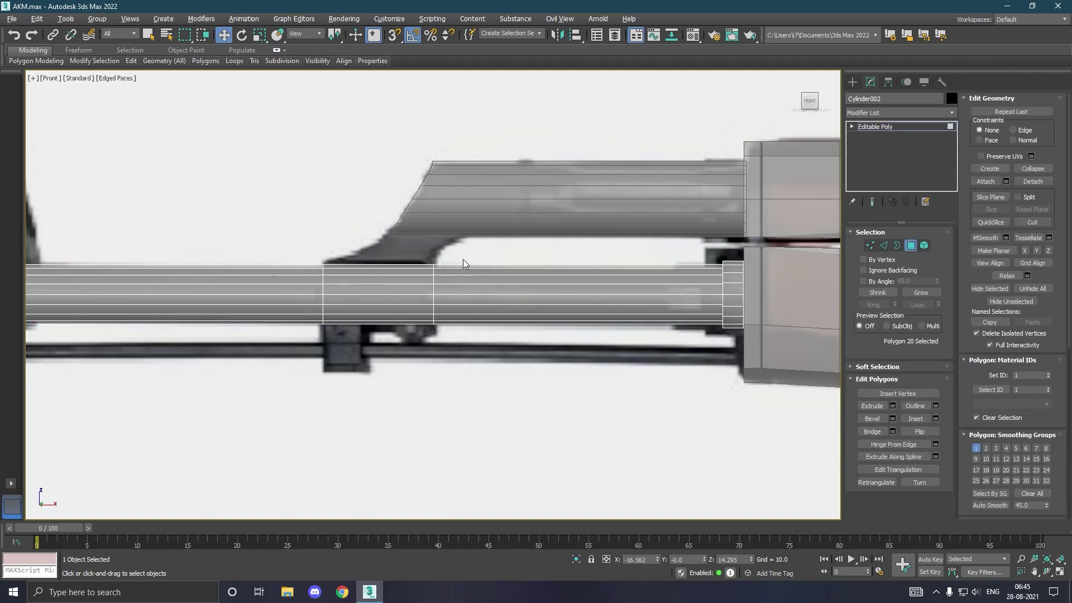
click(392, 272)
mouse_move(392, 272)
alt+middle_down()
mouse_move(413, 259)
mouse_move(375, 262)
alt+middle_up()
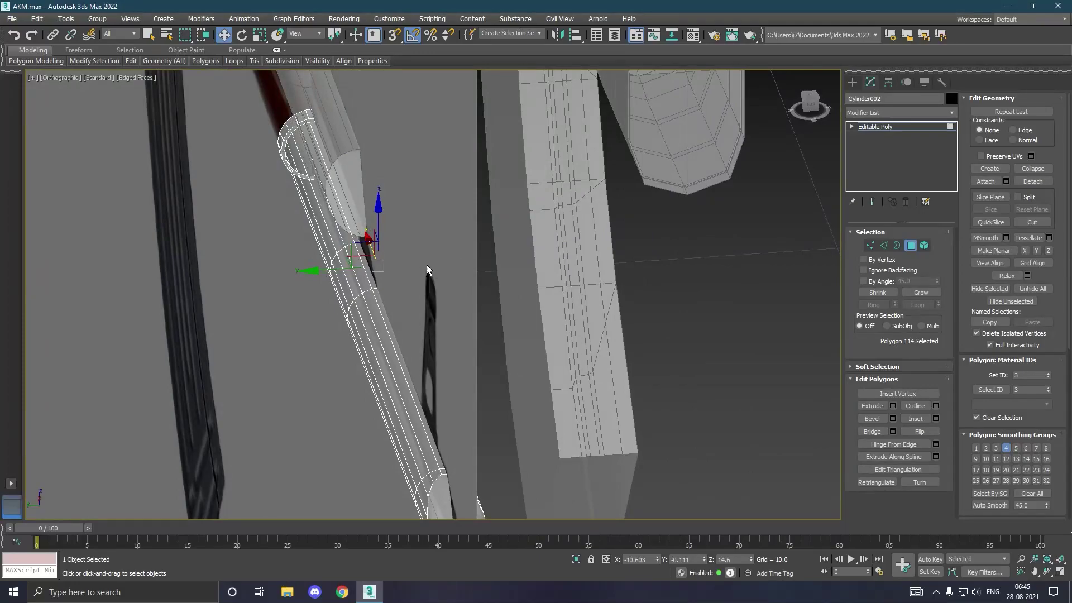
ctrl+click(376, 280)
click(376, 286)
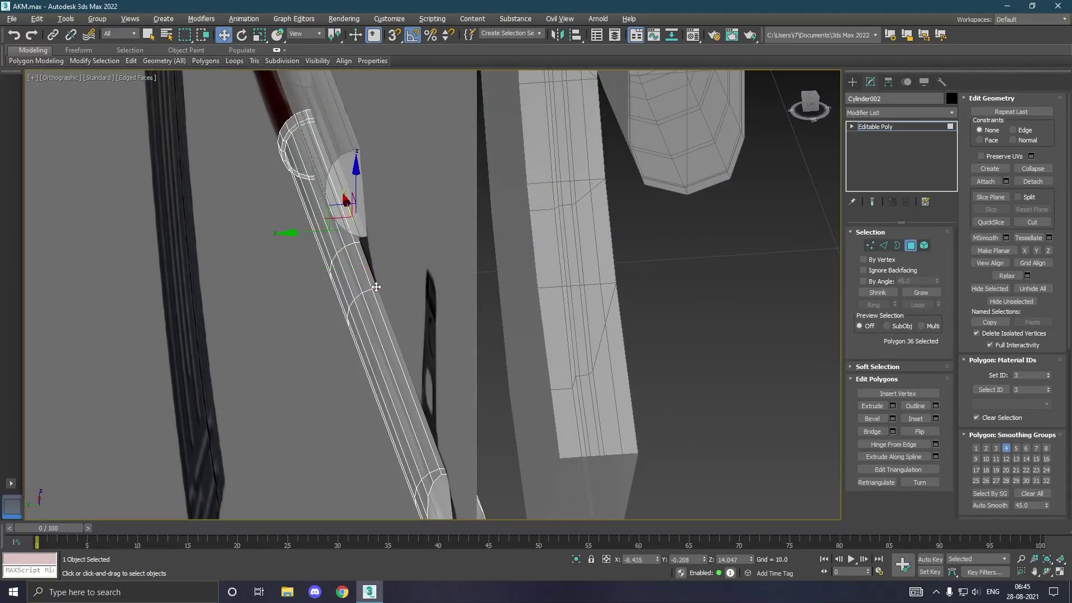
click(377, 287)
mouse_move(380, 283)
alt+middle_down()
mouse_move(401, 277)
mouse_move(346, 259)
alt+middle_up()
Step: Extrude that polygon upward in Front view and slide its top right along the slope
key(f)
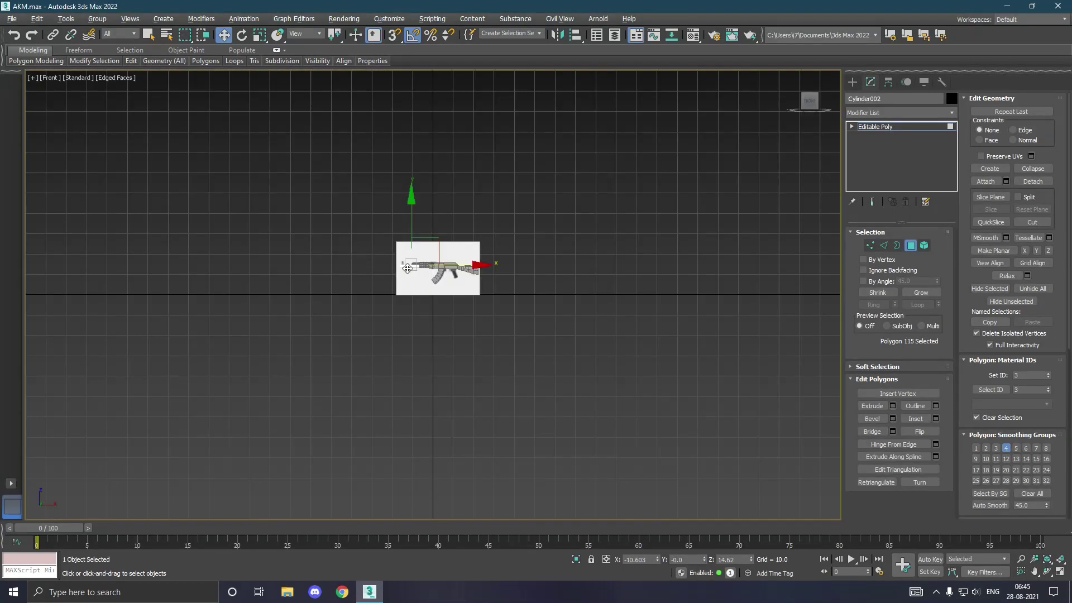
scroll(408, 268, up, 3)
scroll(405, 274, up, 3)
scroll(398, 283, up, 2)
scroll(393, 293, up, 2)
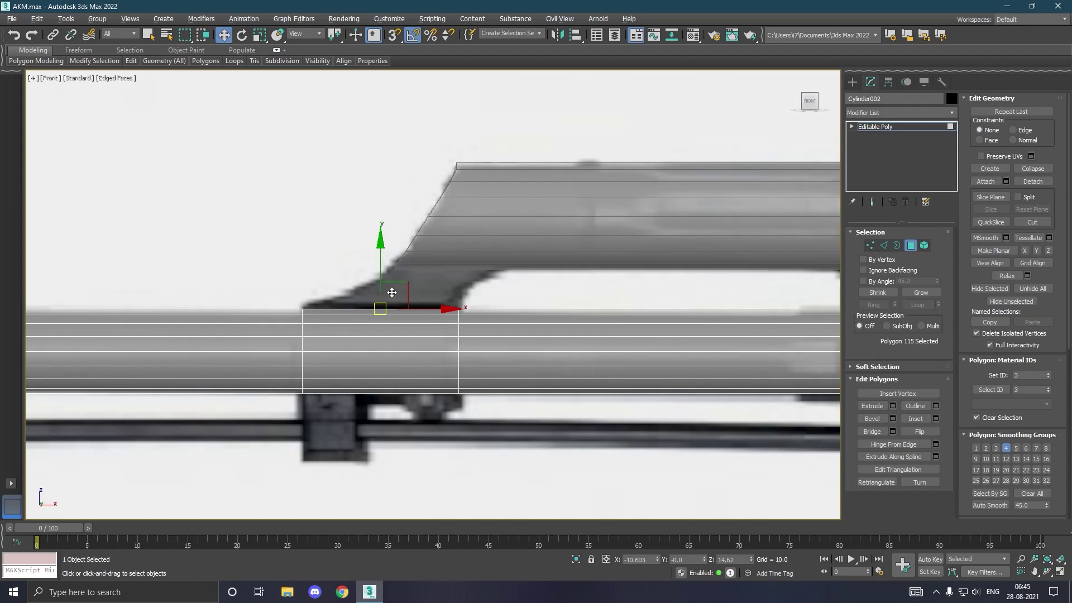
click(895, 406)
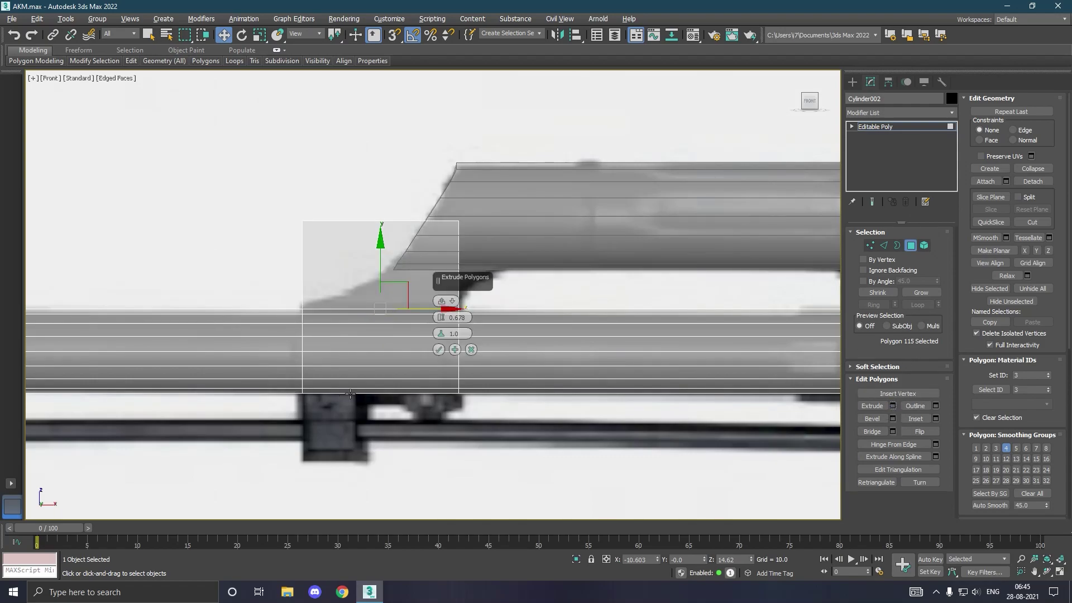
click(439, 351)
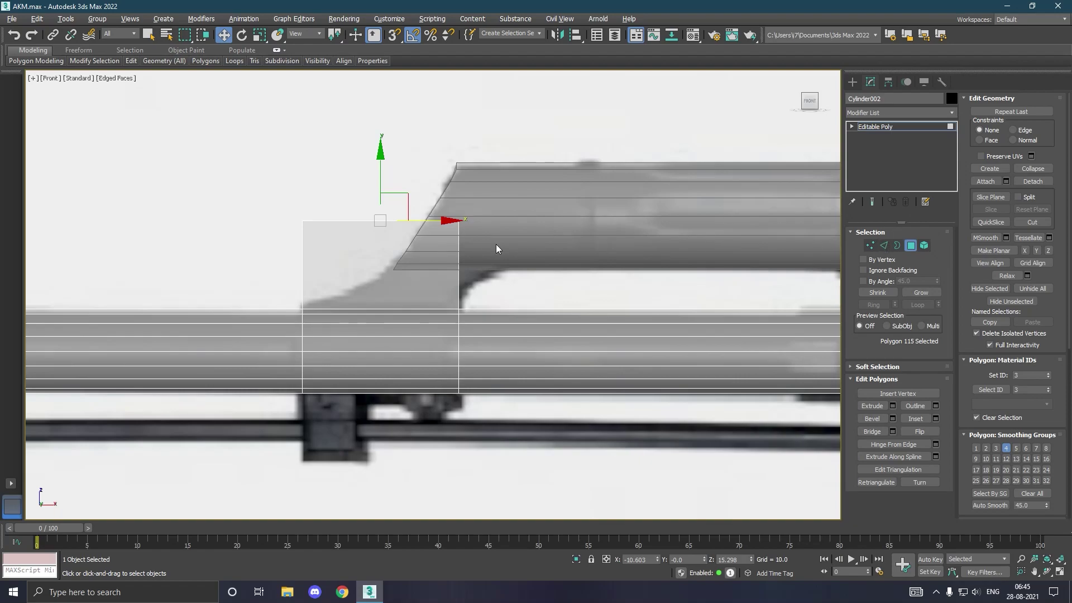
drag(442, 227, 566, 218)
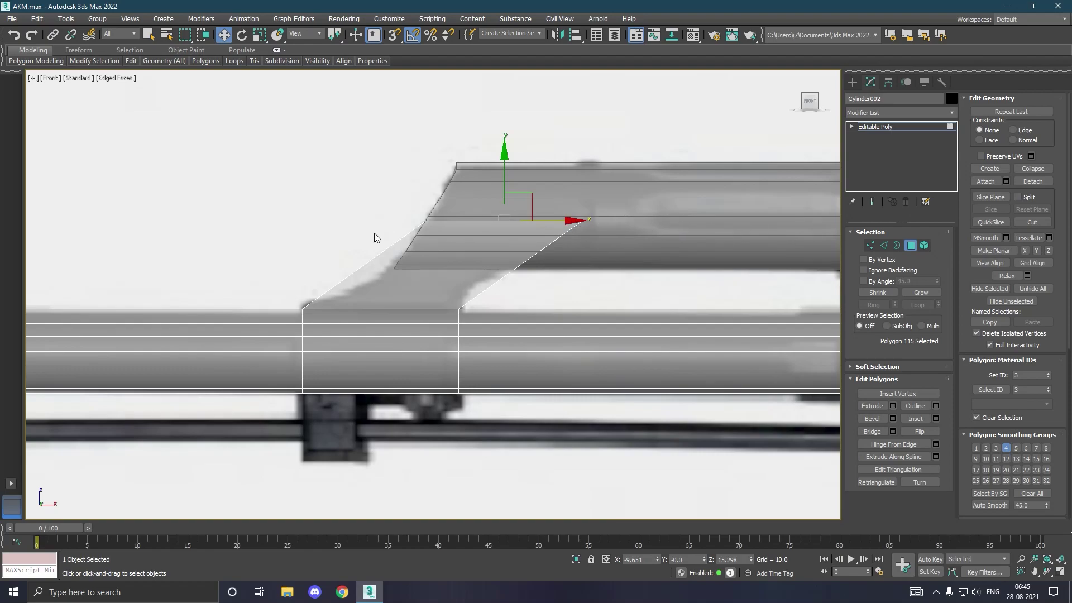
Step: Add an edge loop across the extrusion and move its vertices onto the reference outline
click(222, 88)
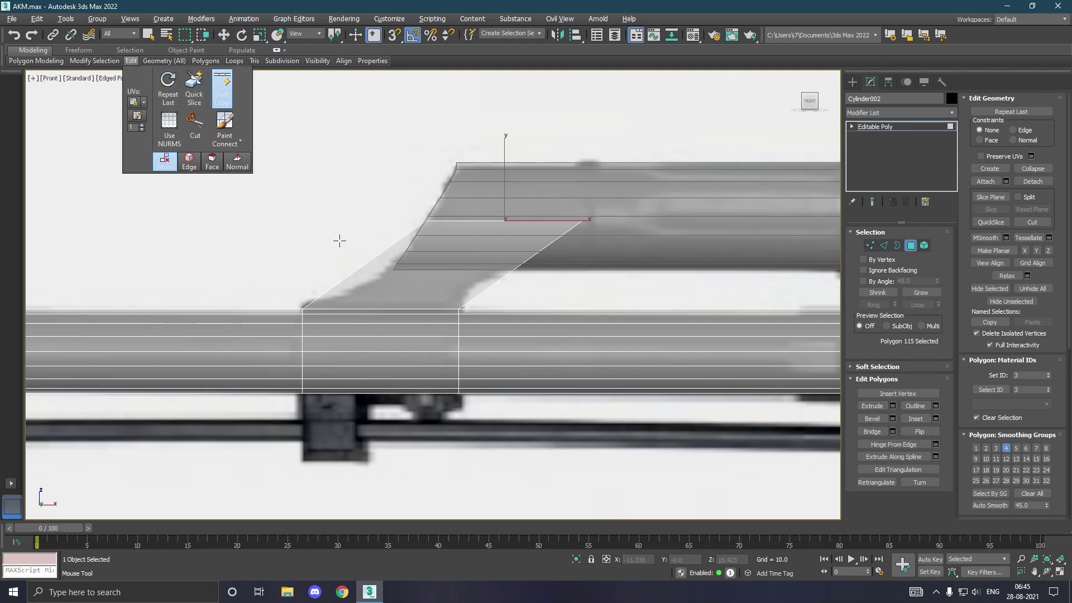
click(357, 272)
right_click(355, 276)
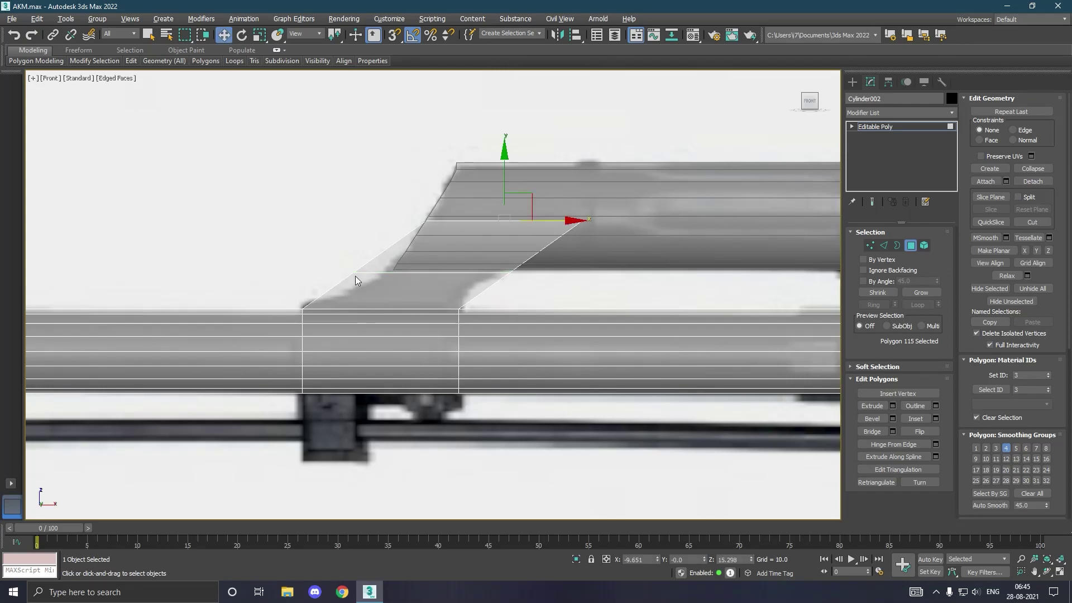
click(869, 247)
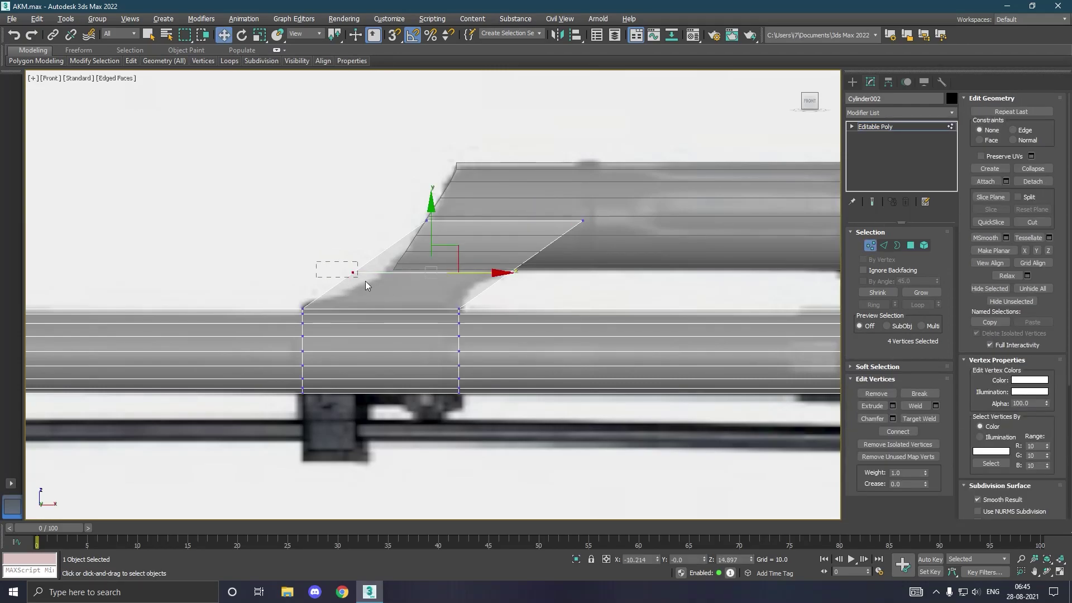
mouse_move(365, 281)
mouse_down()
mouse_move(557, 291)
mouse_move(482, 283)
mouse_up()
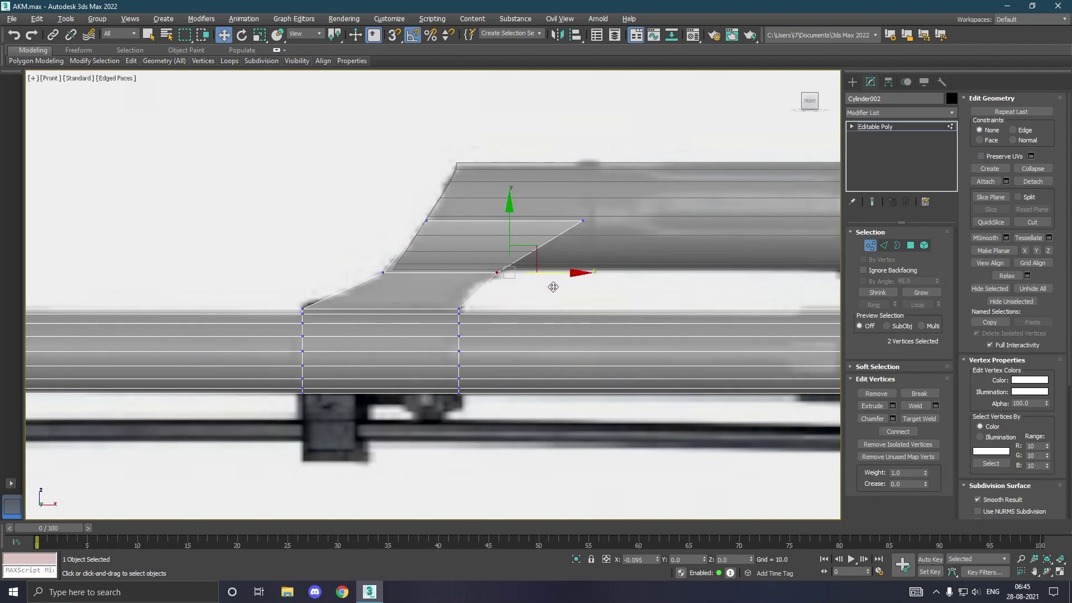
drag(555, 282, 553, 287)
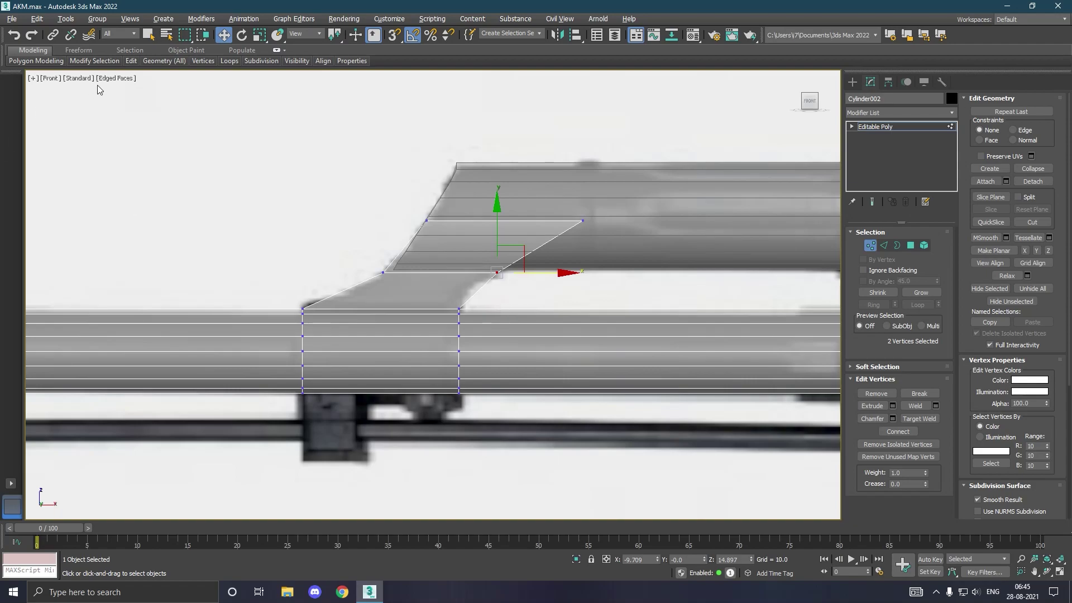
Step: Add another loop on the sloped section and shift its vertices along the slope
click(221, 89)
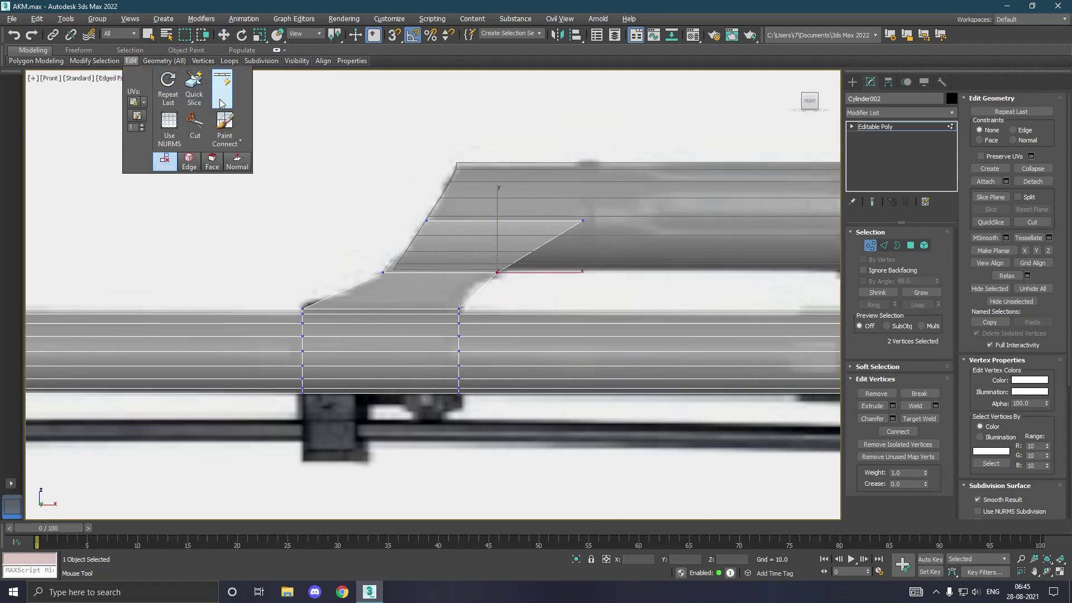
click(484, 301)
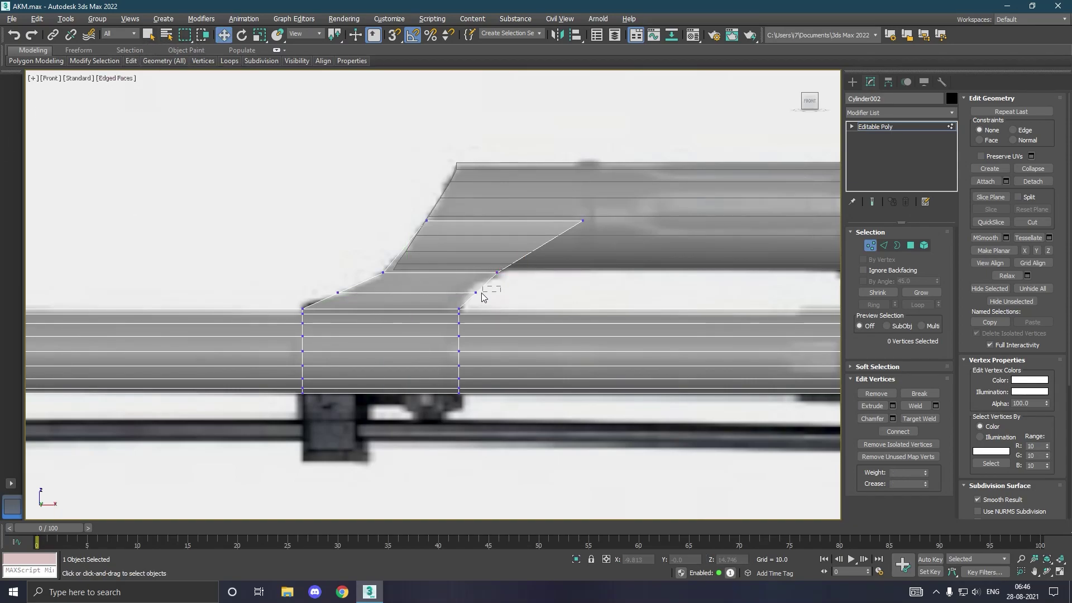
right_click(457, 299)
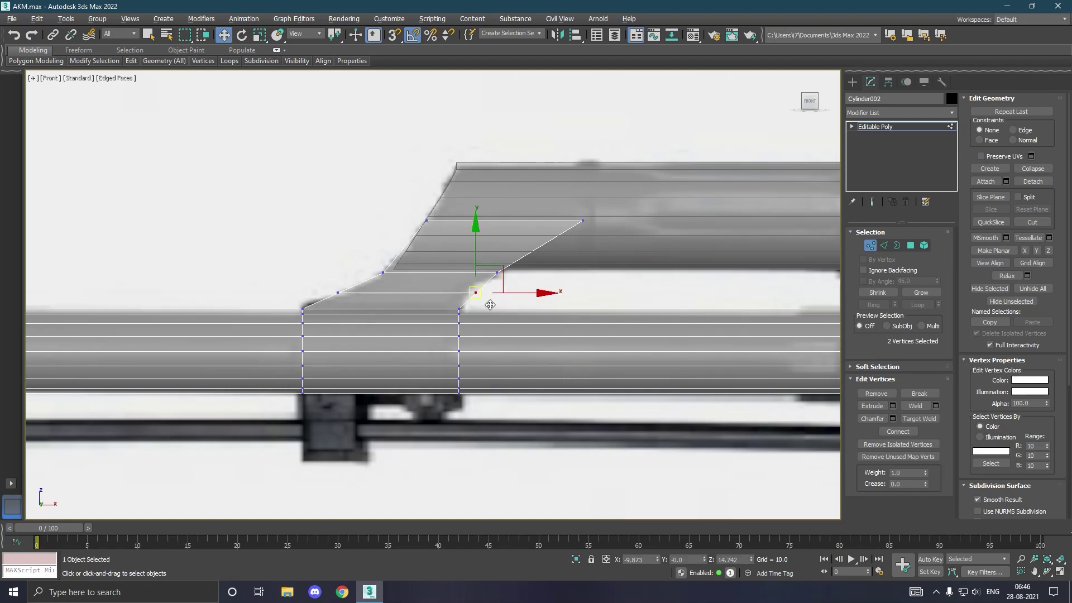
drag(510, 295, 462, 281)
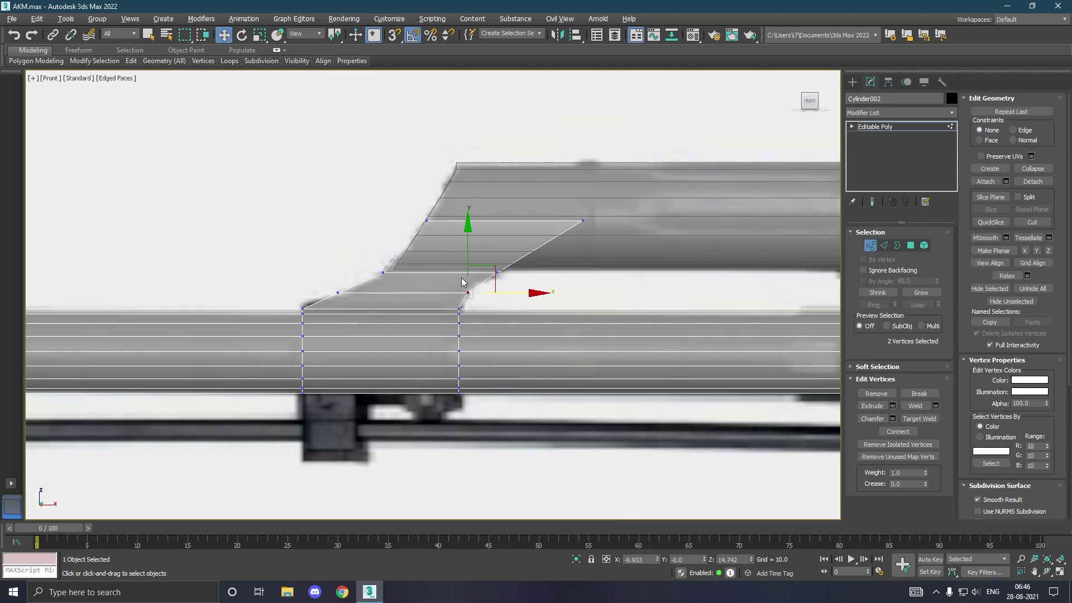
mouse_move(323, 274)
mouse_down()
mouse_move(355, 311)
mouse_move(408, 299)
mouse_up()
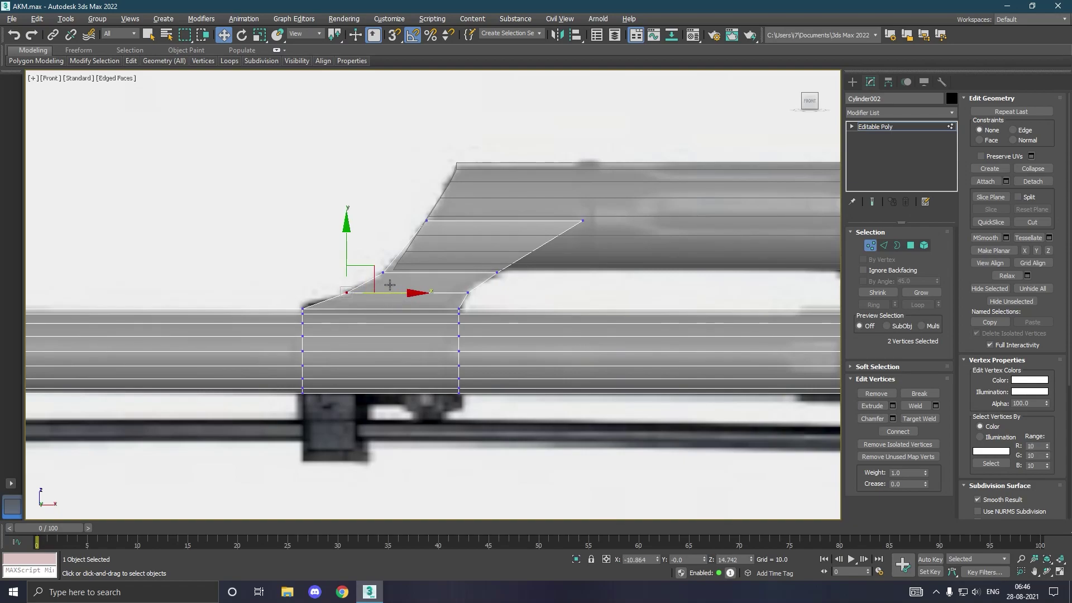
scroll(390, 285, down, 5)
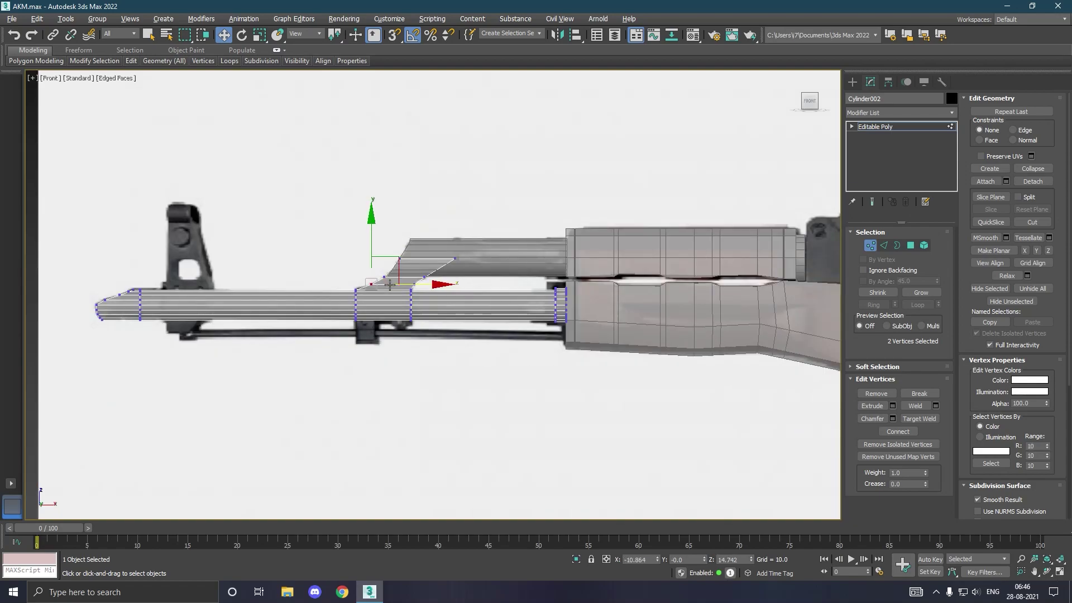
key(p)
mouse_move(336, 256)
alt+middle_down()
mouse_move(365, 274)
mouse_move(274, 277)
mouse_move(237, 263)
alt+middle_up()
click(896, 127)
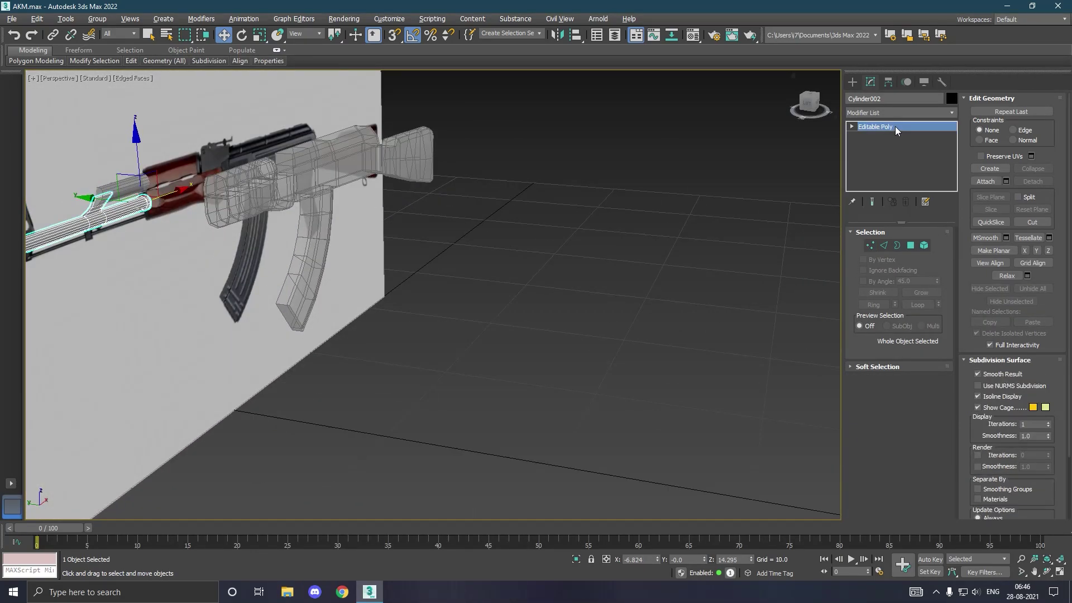
Step: Select both barrel cylinders and move them along Y in Perspective to align with the body
alt+middle_drag(350, 227, 477, 244)
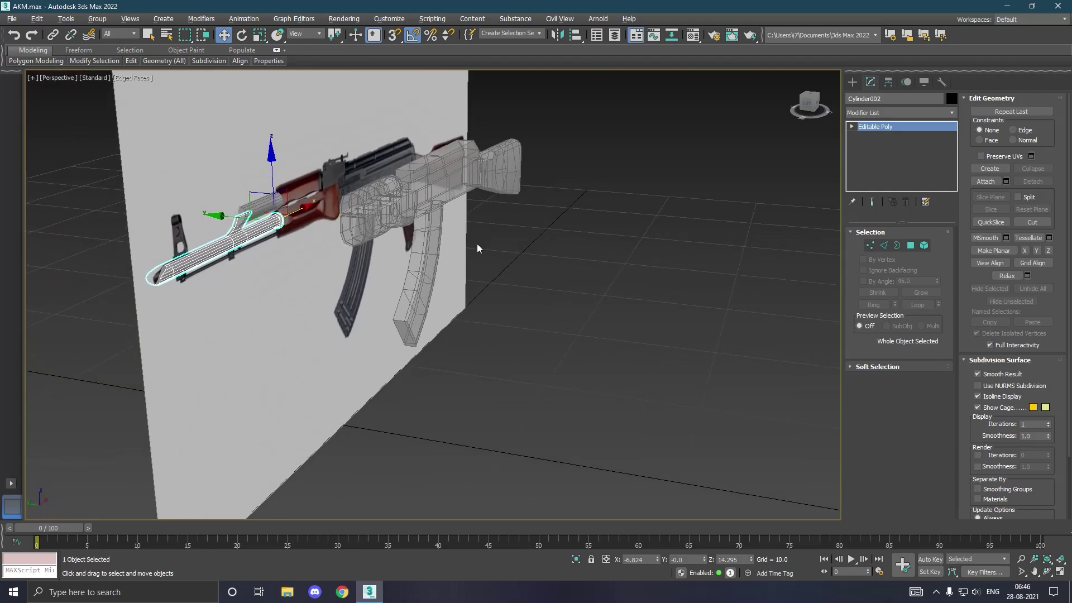
ctrl+click(263, 204)
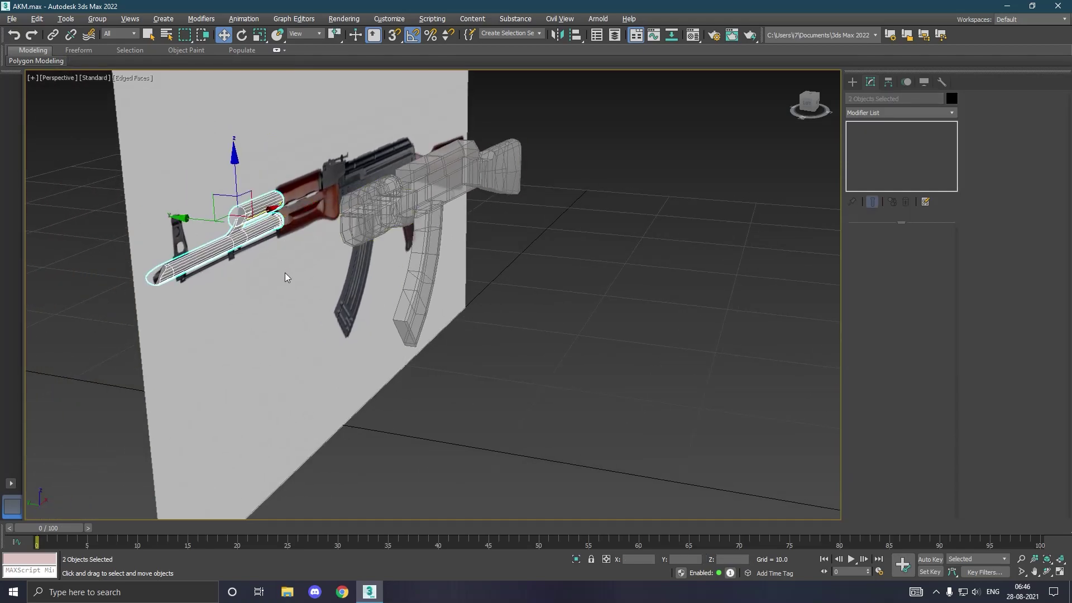
mouse_move(202, 222)
mouse_down()
mouse_move(276, 229)
mouse_move(296, 215)
mouse_up()
scroll(297, 215, up, 3)
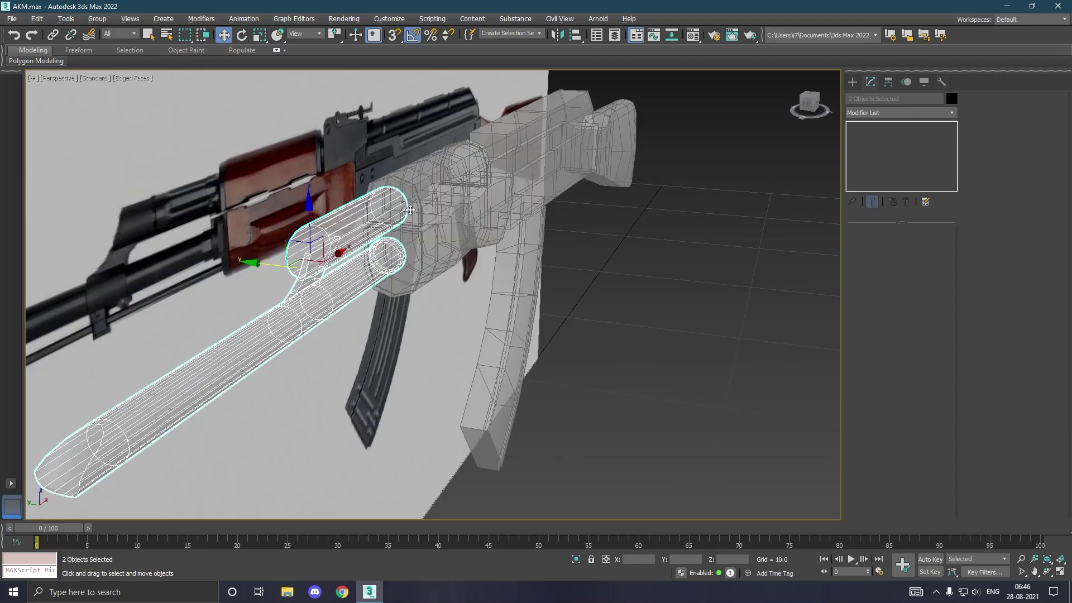
alt+middle_drag(411, 210, 466, 212)
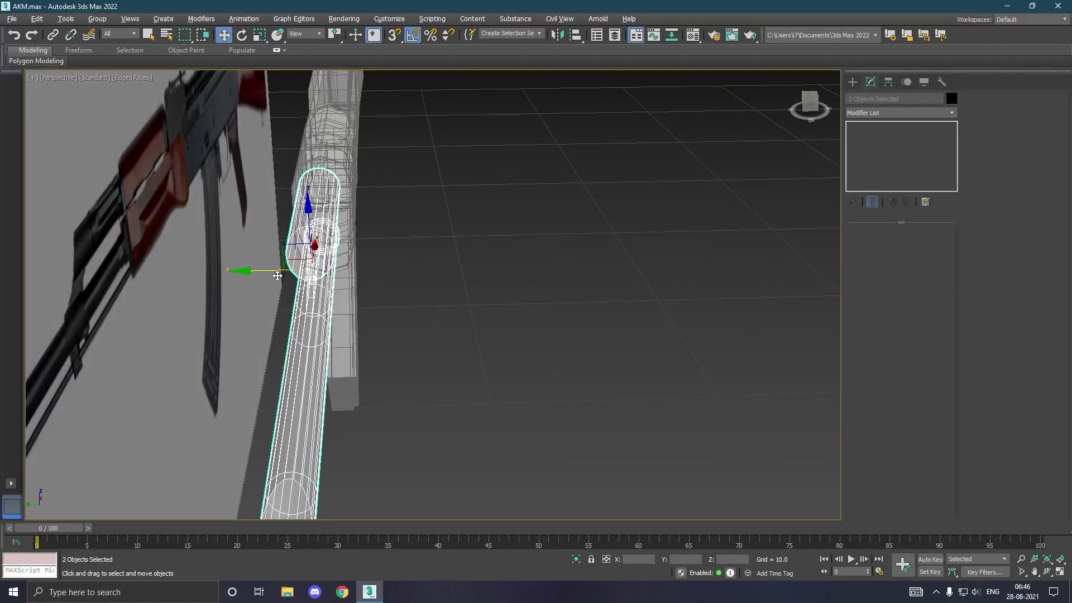
drag(276, 271, 282, 273)
mouse_move(412, 271)
alt+middle_down()
mouse_move(442, 236)
mouse_move(447, 247)
mouse_move(422, 259)
alt+middle_up()
key(f)
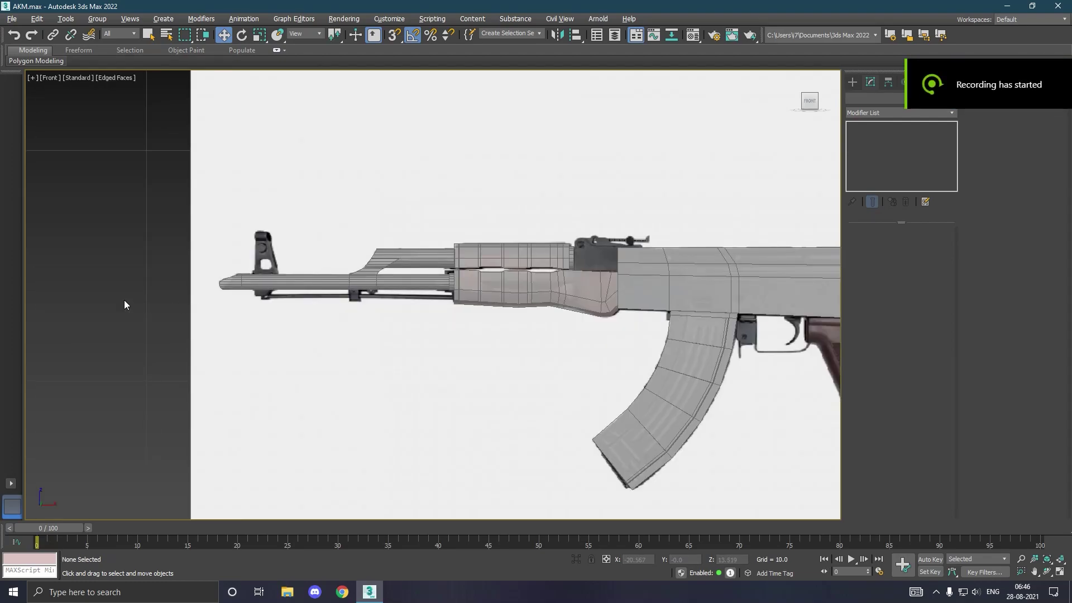
Step: Draw a Standard Primitives box, Box003, over the pistol grip's top in Front view
scroll(81, 300, down, 3)
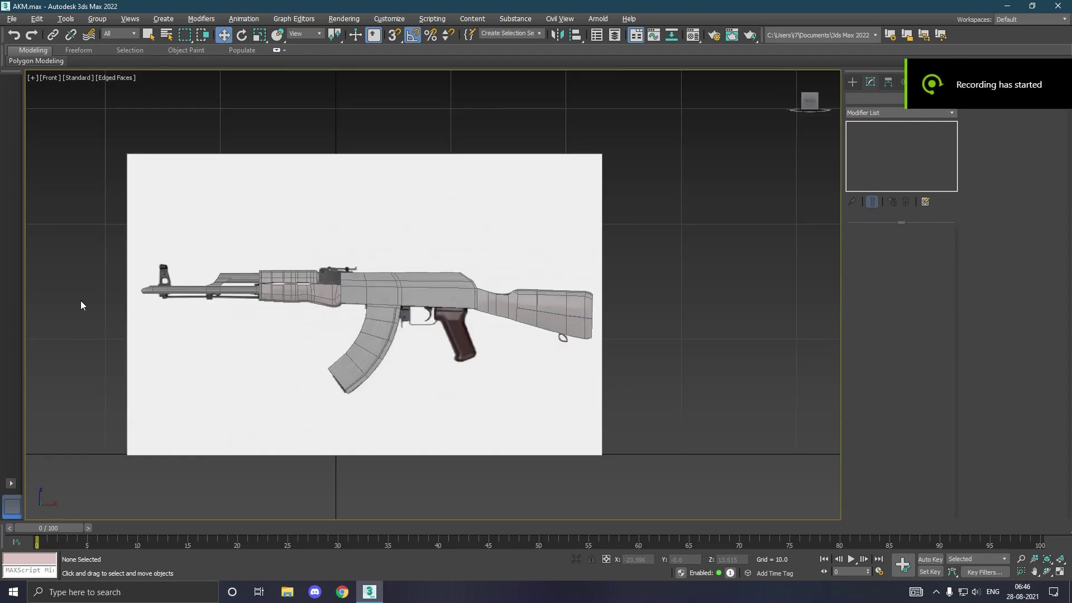
scroll(445, 353, up, 3)
scroll(477, 331, up, 3)
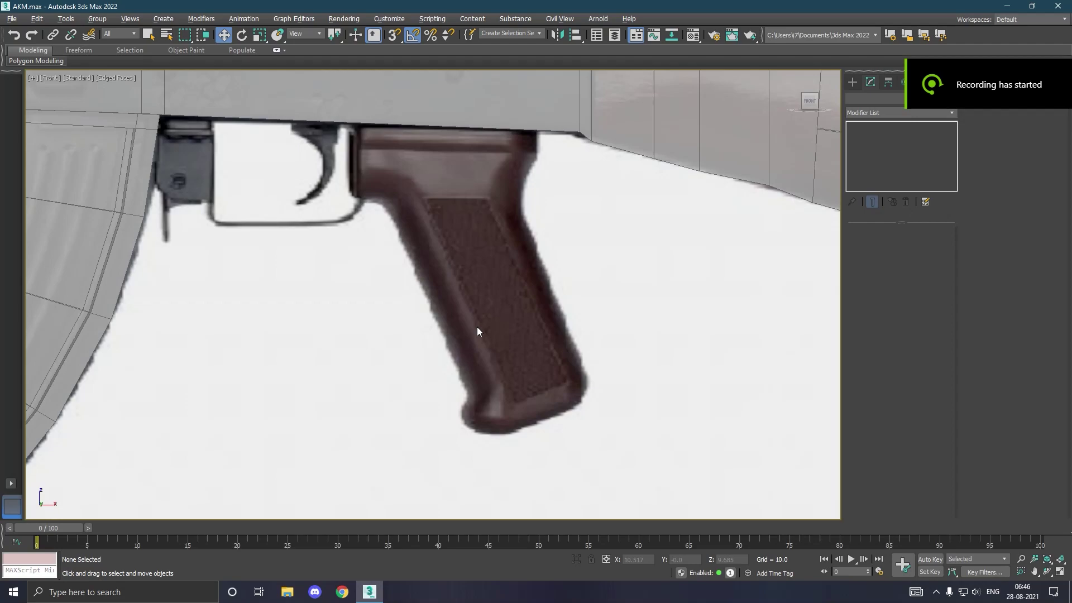
click(11, 18)
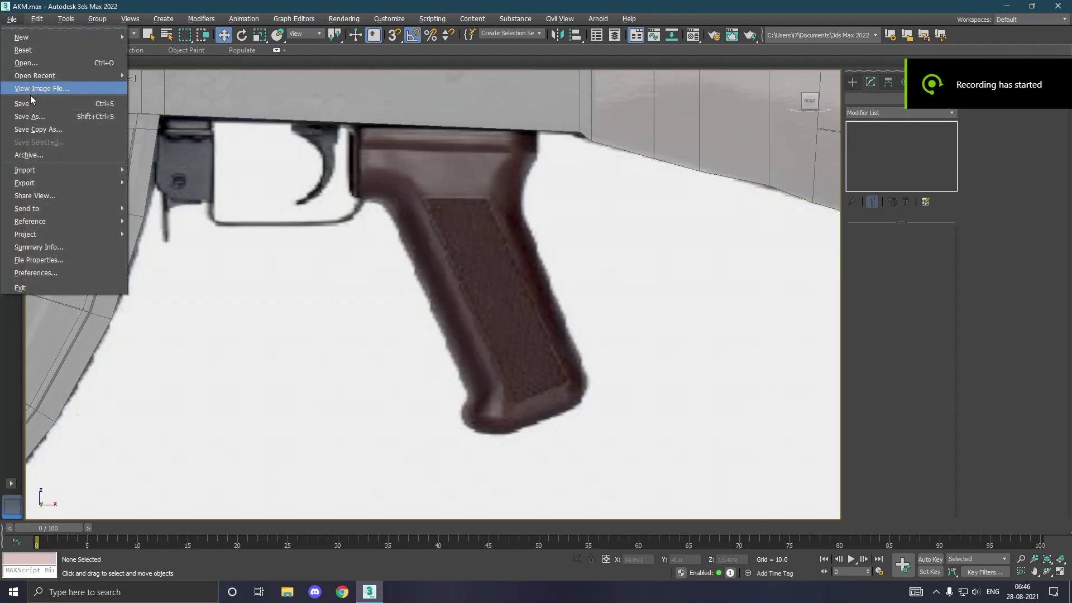
key(Escape)
click(852, 82)
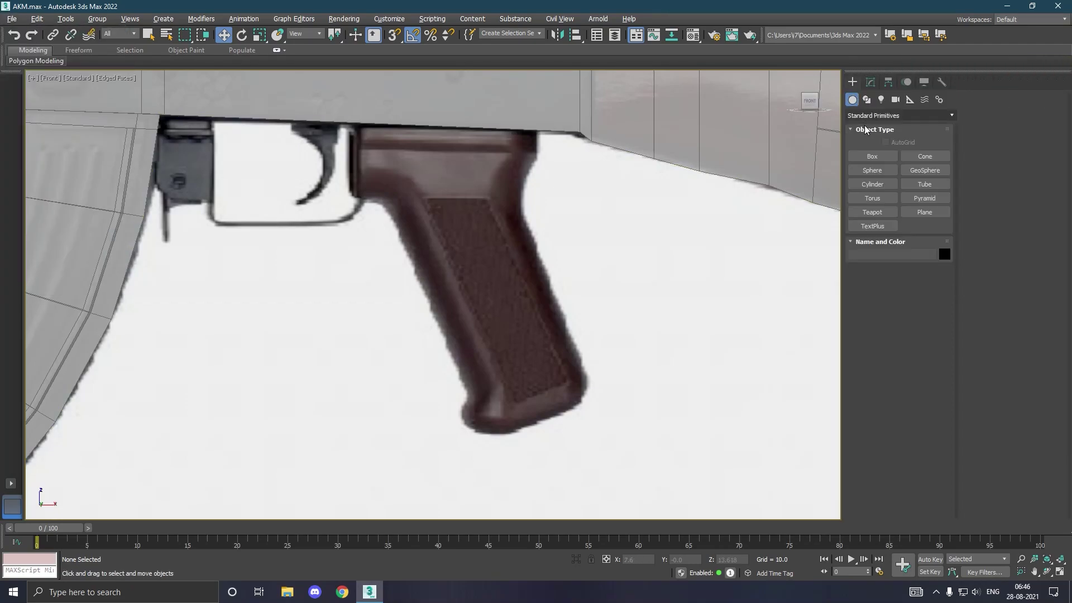
click(873, 156)
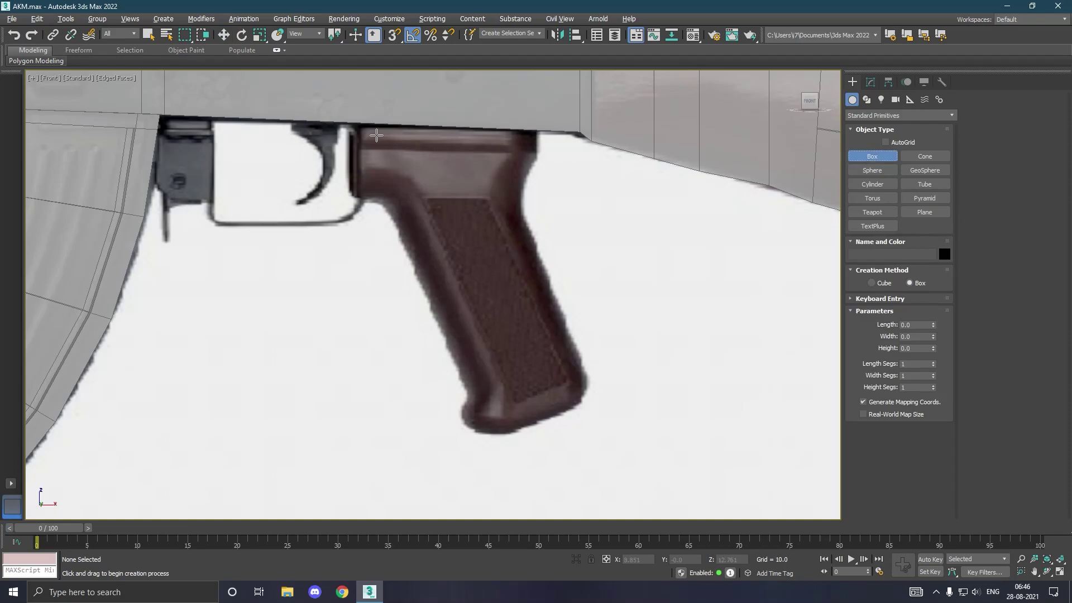
drag(356, 126, 532, 207)
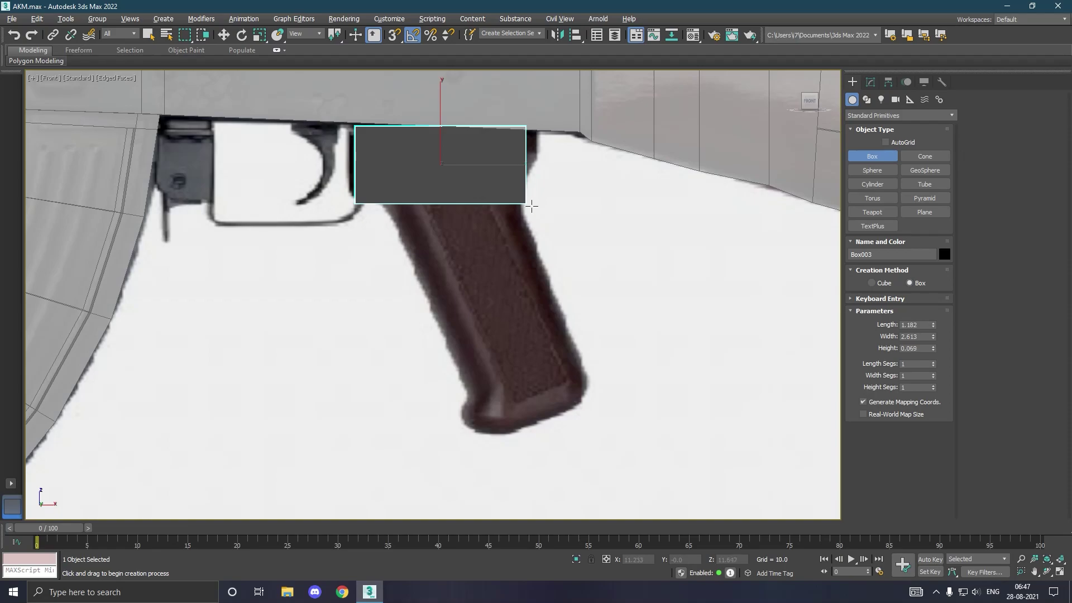
click(530, 199)
Step: Assign the grey material to Box003 through the Material Editor
key(w)
key(m)
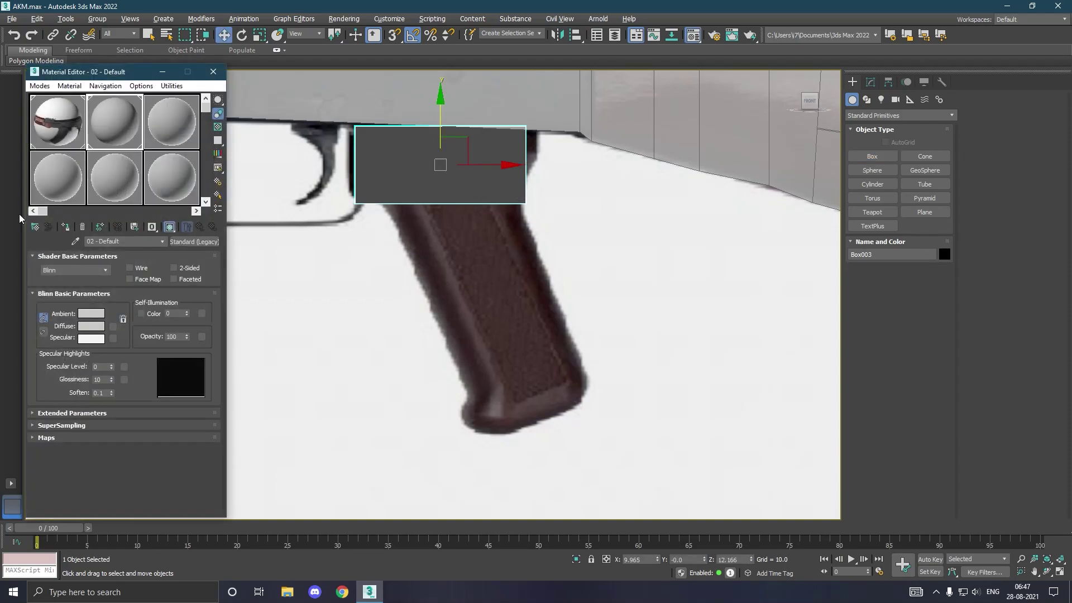
click(66, 226)
click(214, 71)
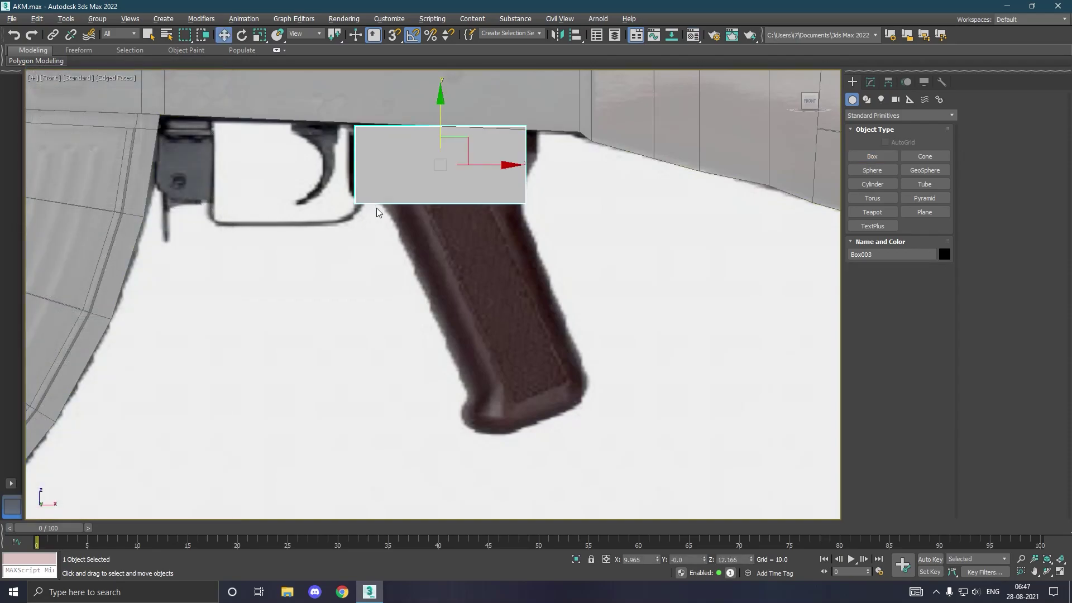
Step: Set Box003's Height to 0.886 and move it in depth to Y -3.62 under the receiver
mouse_move(433, 211)
alt+middle_down()
mouse_move(523, 181)
mouse_move(481, 205)
alt+middle_up()
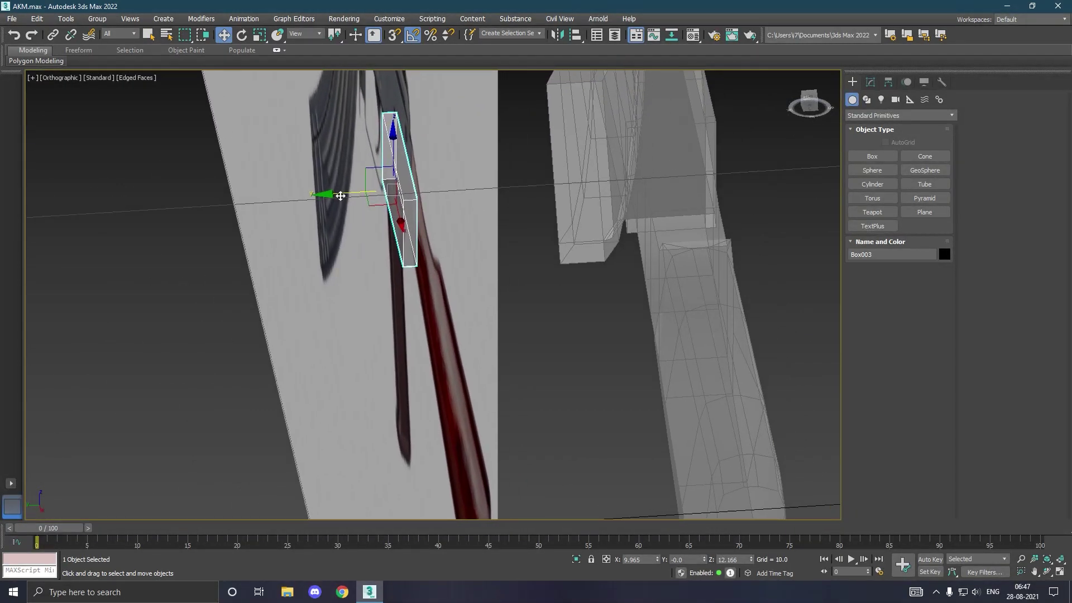
drag(341, 196, 587, 179)
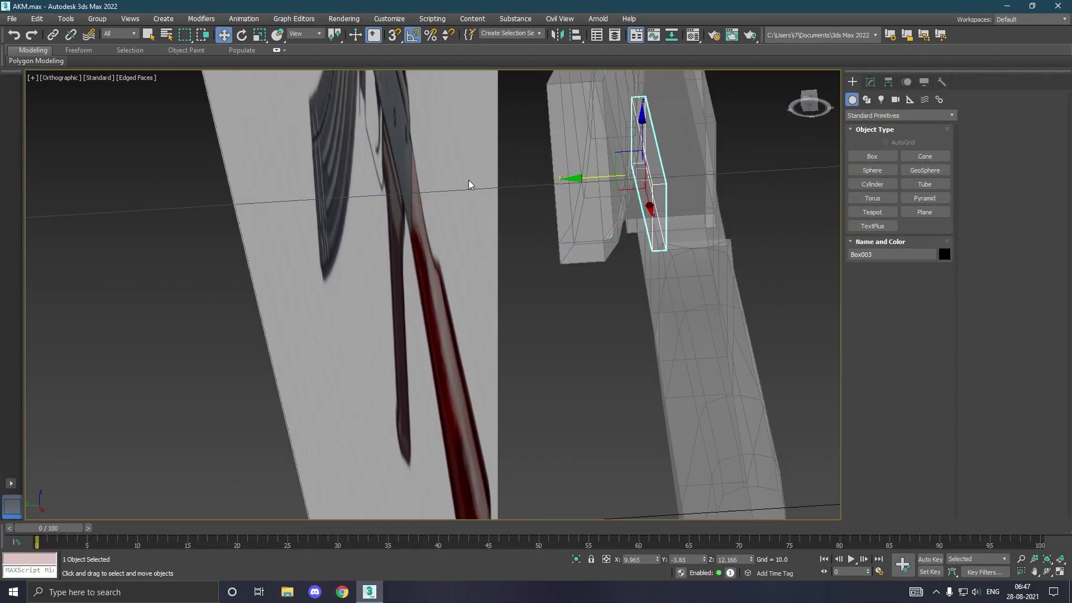
mouse_move(469, 185)
alt+middle_down()
mouse_move(581, 223)
mouse_move(614, 212)
alt+middle_up()
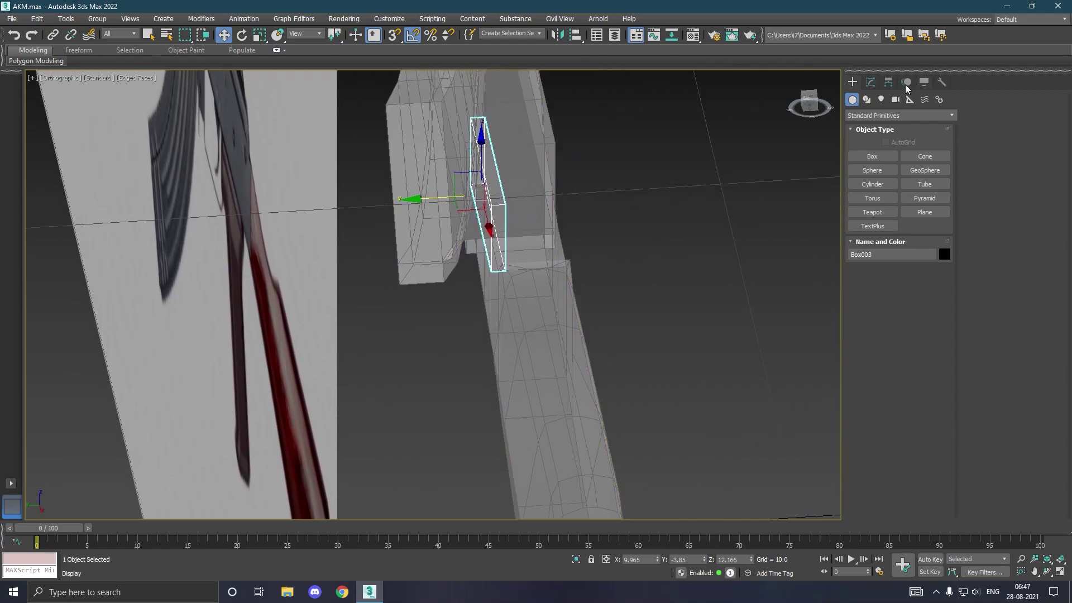
click(870, 82)
drag(933, 269, 934, 245)
alt+middle_drag(646, 261, 653, 248)
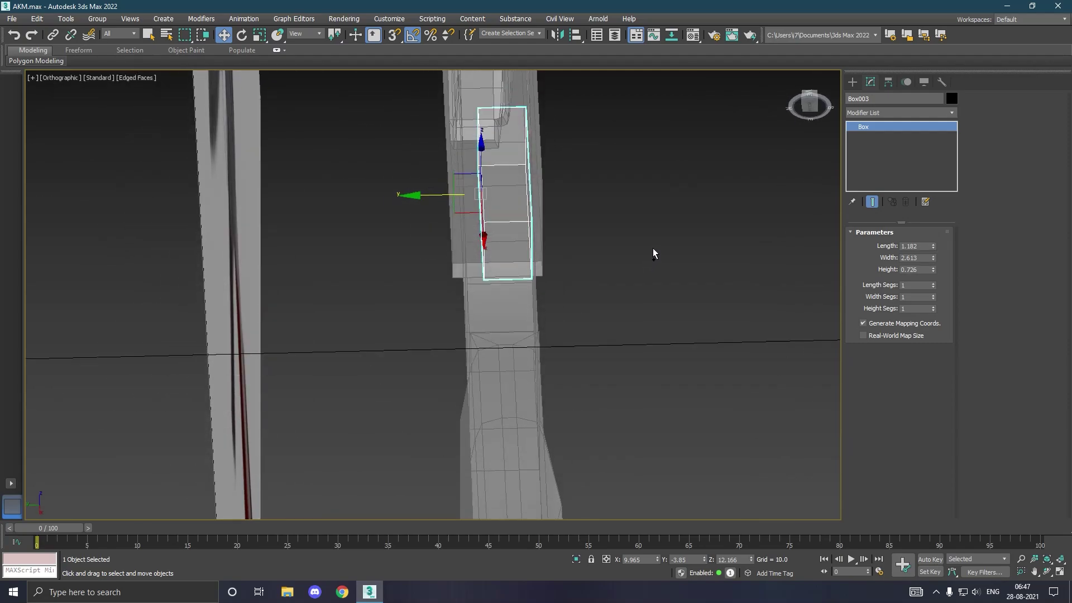
drag(439, 198, 429, 196)
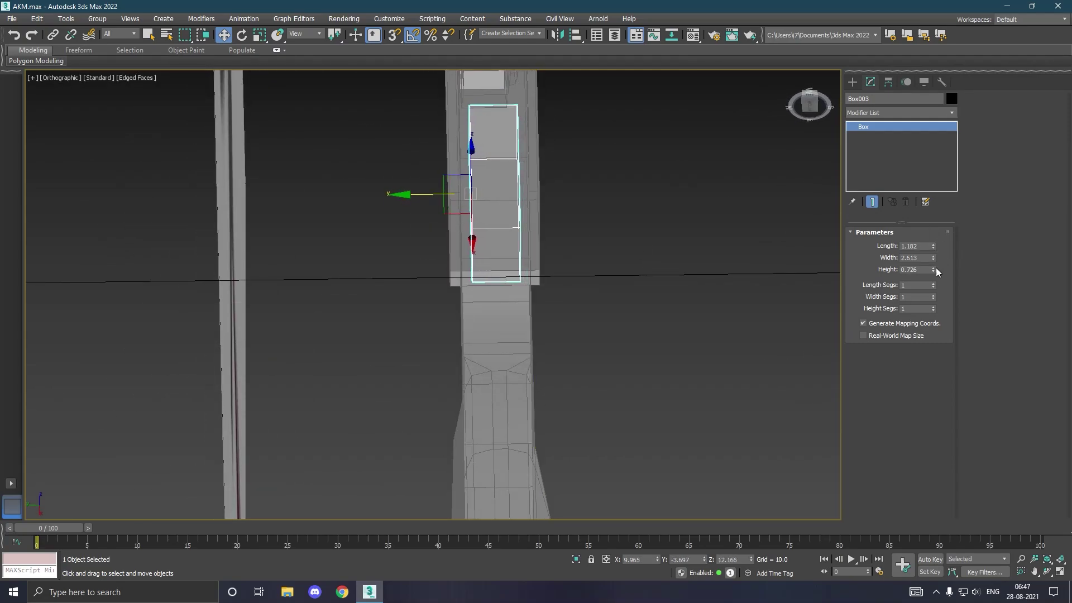
drag(933, 270, 934, 246)
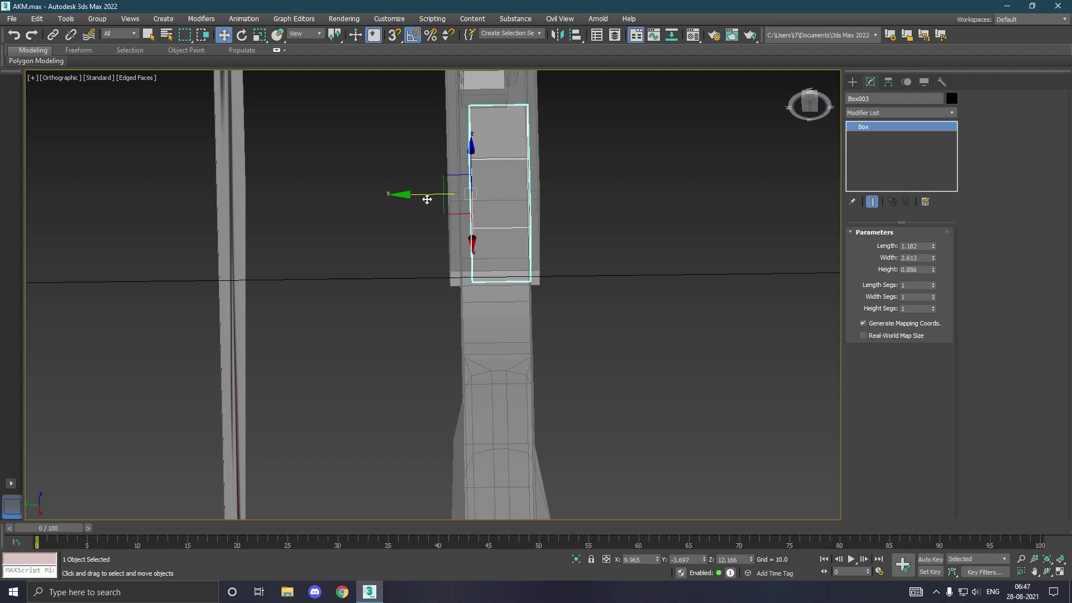
drag(427, 199, 422, 198)
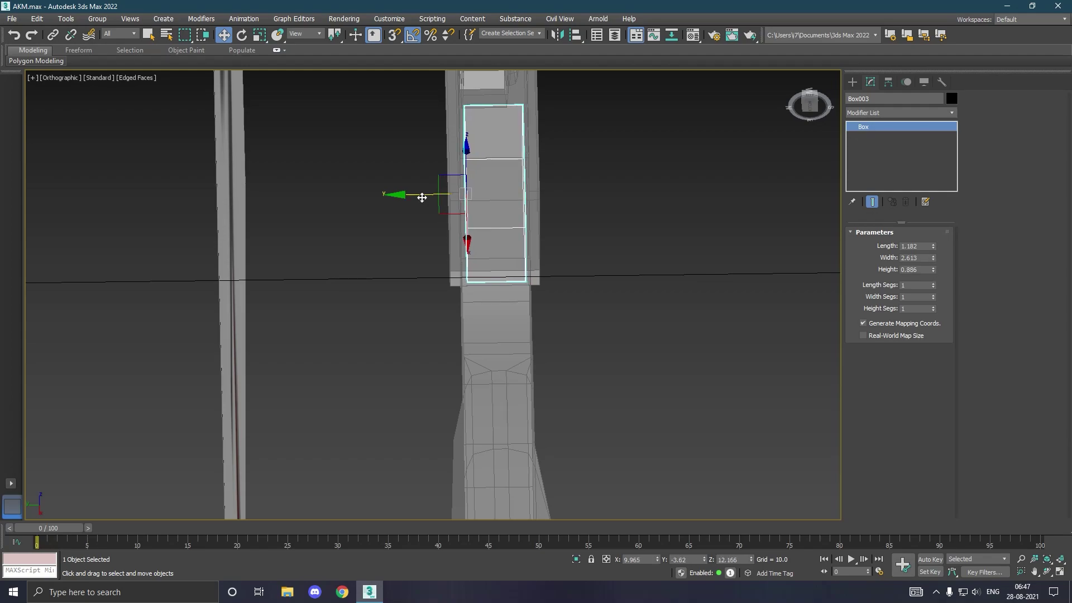
key(f)
scroll(447, 246, up, 2)
scroll(458, 265, up, 4)
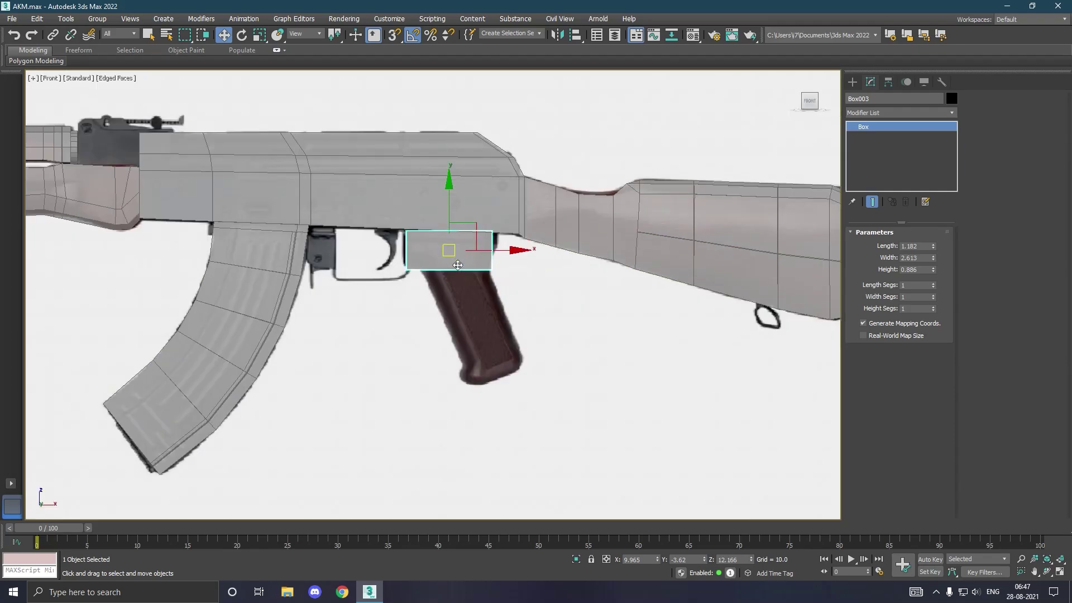
scroll(458, 266, up, 5)
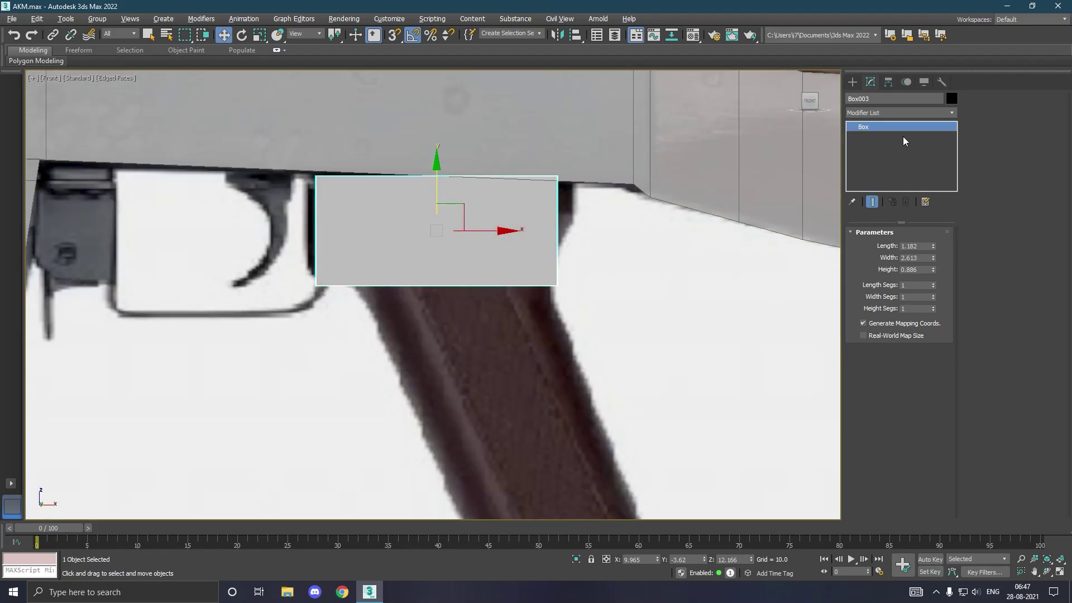
Step: Convert Box003 to editable poly and adjust its left edge and top-left corner vertices
right_click(903, 157)
click(942, 241)
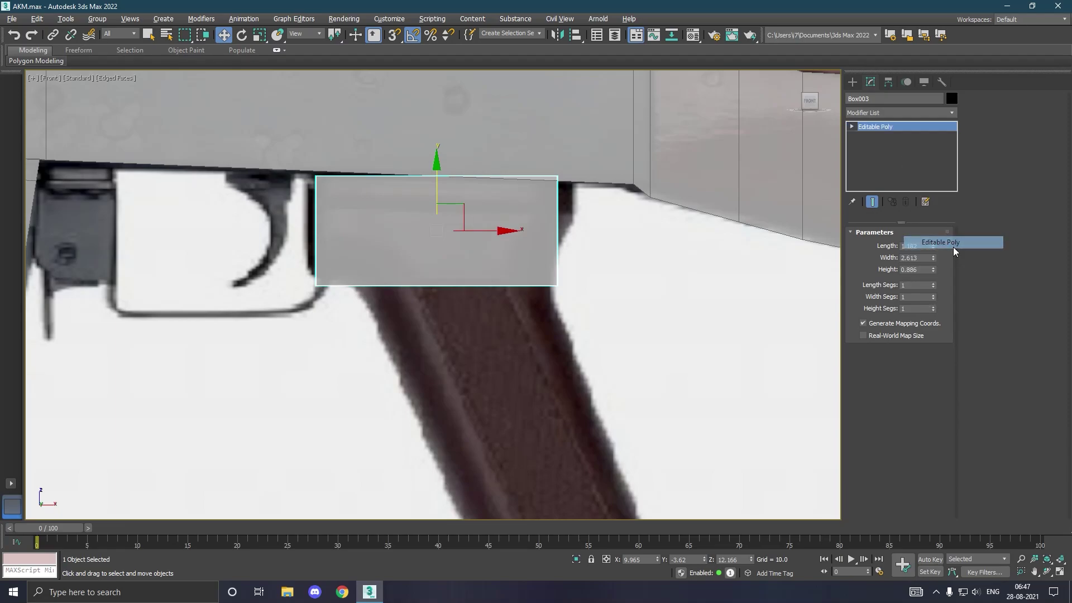
click(870, 245)
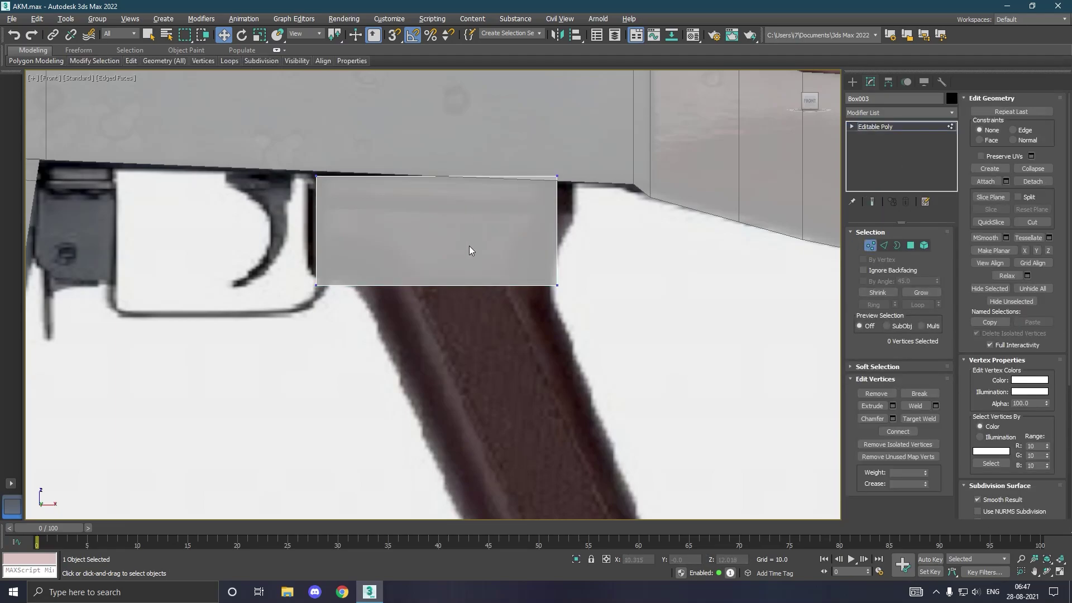
drag(266, 151, 370, 311)
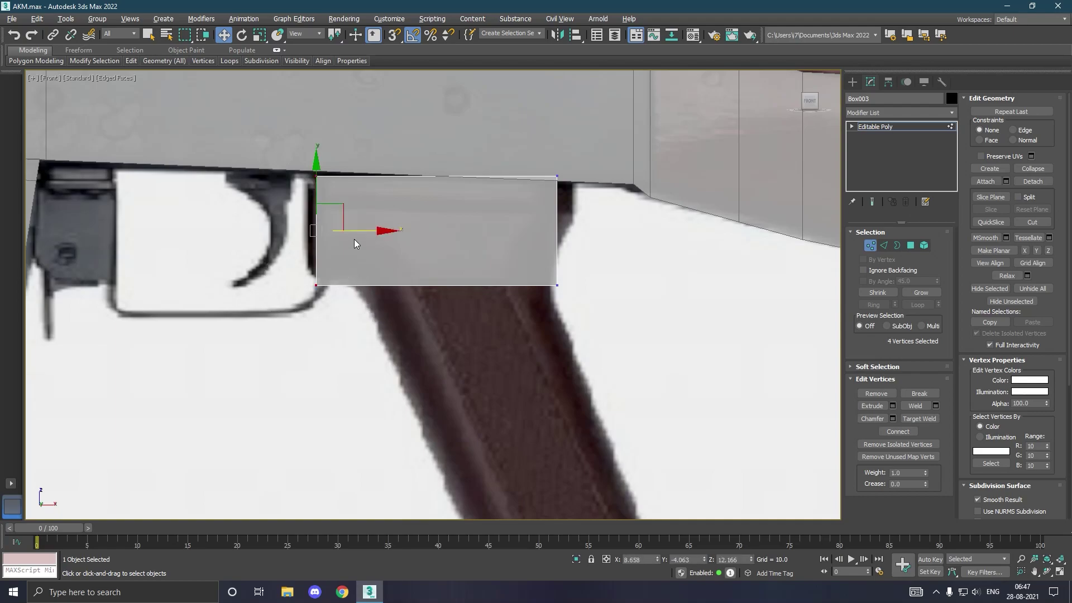
drag(361, 238, 359, 223)
drag(336, 196, 339, 198)
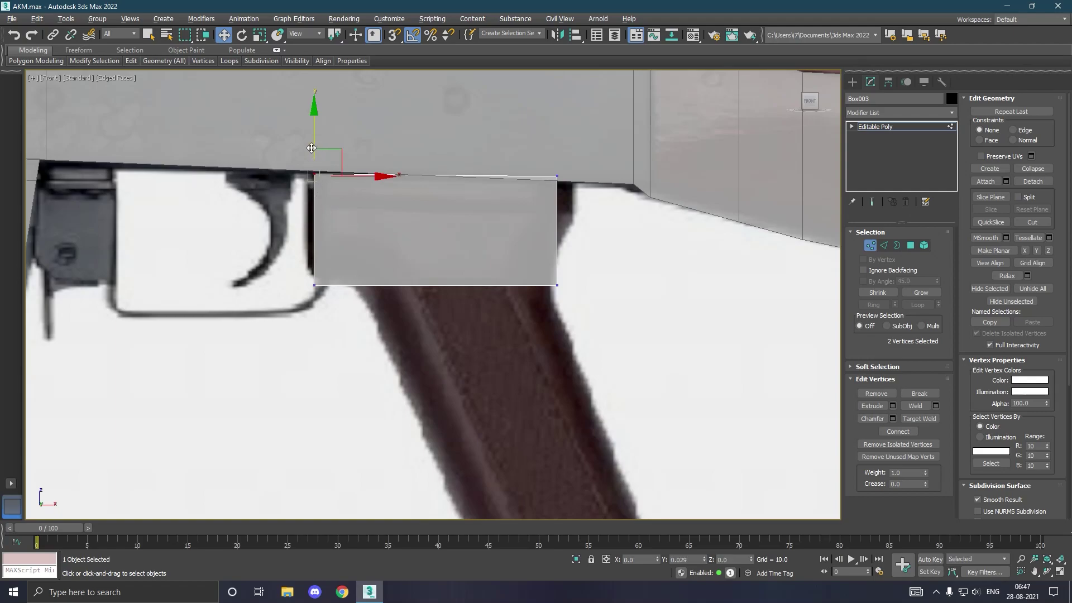
drag(312, 148, 309, 145)
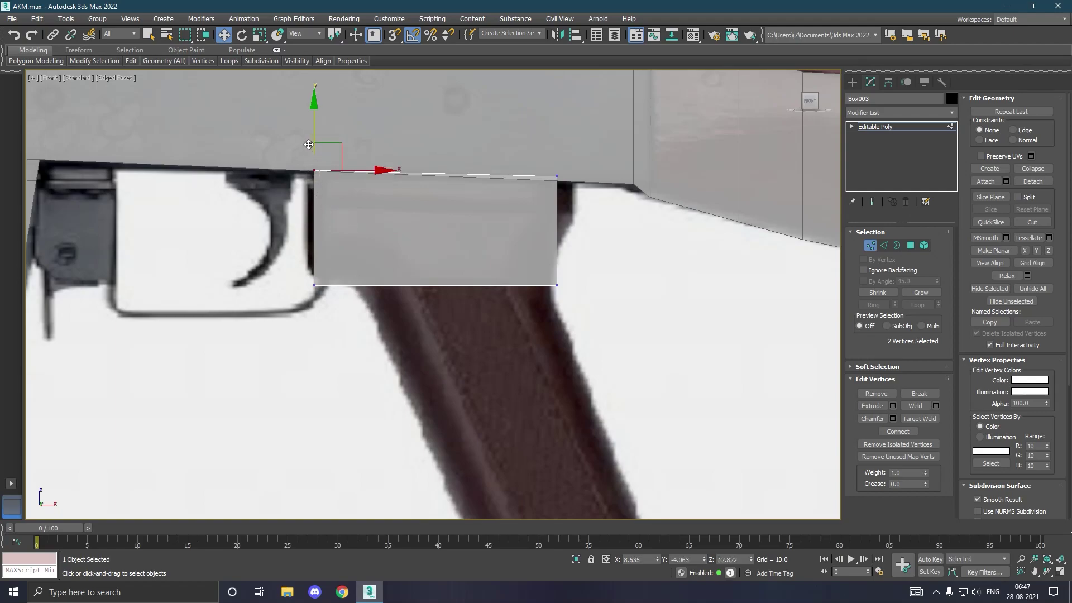
Step: Lower the top-right vertex onto the receiver line and stretch the right edge to the reference
drag(546, 193, 535, 193)
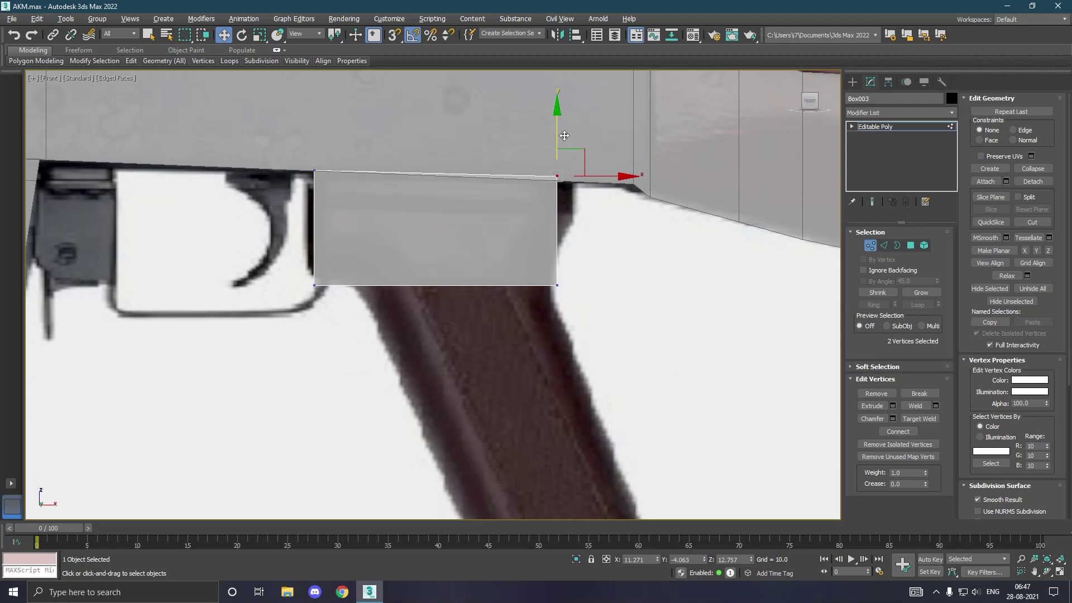
drag(565, 135, 566, 139)
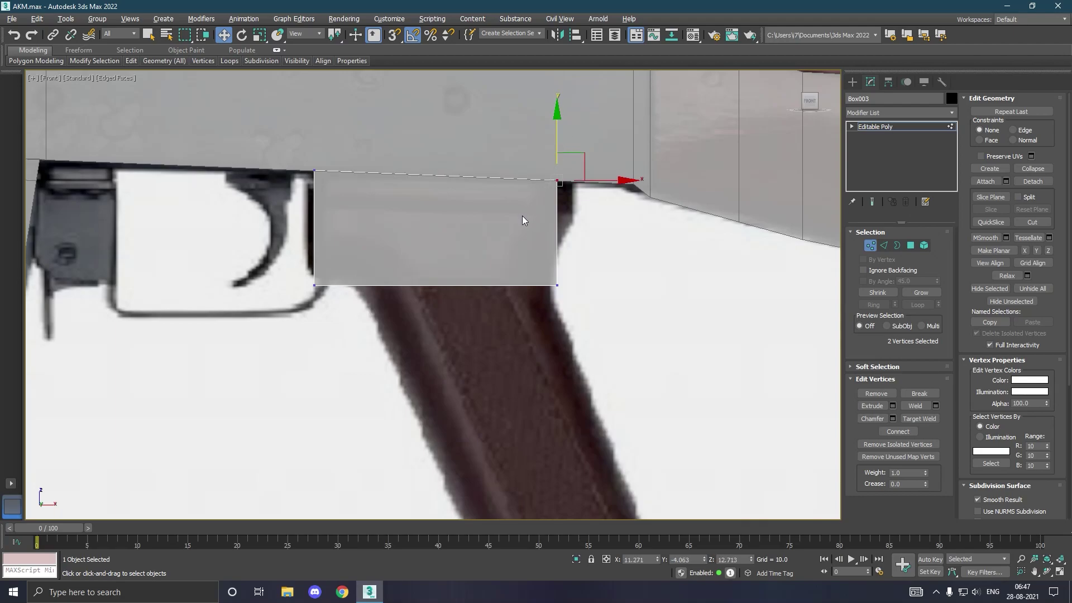
drag(354, 284, 327, 277)
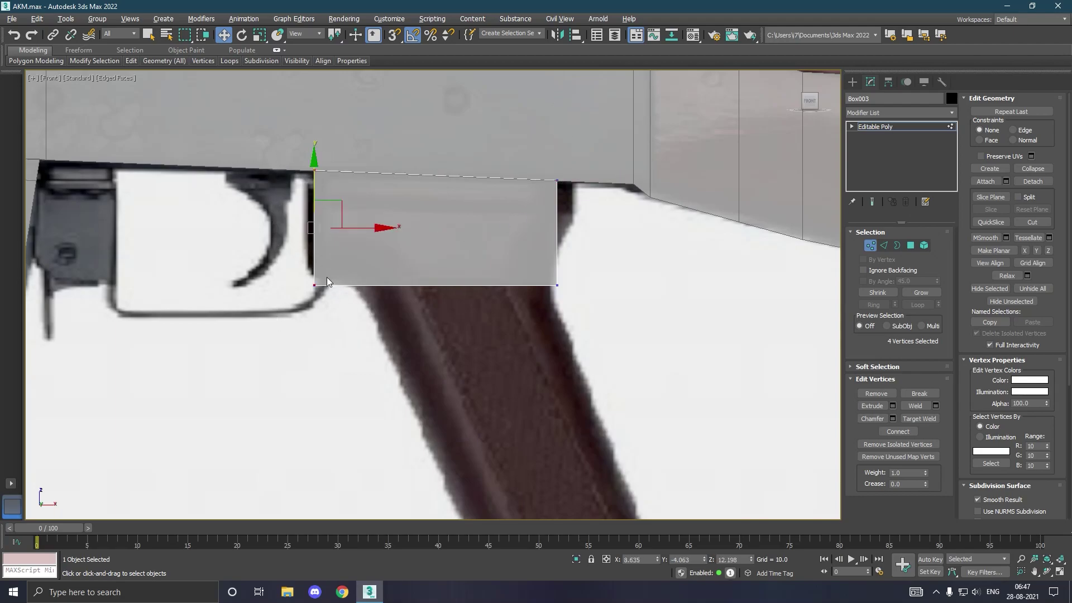
drag(372, 235, 373, 236)
drag(597, 306, 597, 302)
drag(617, 238, 633, 241)
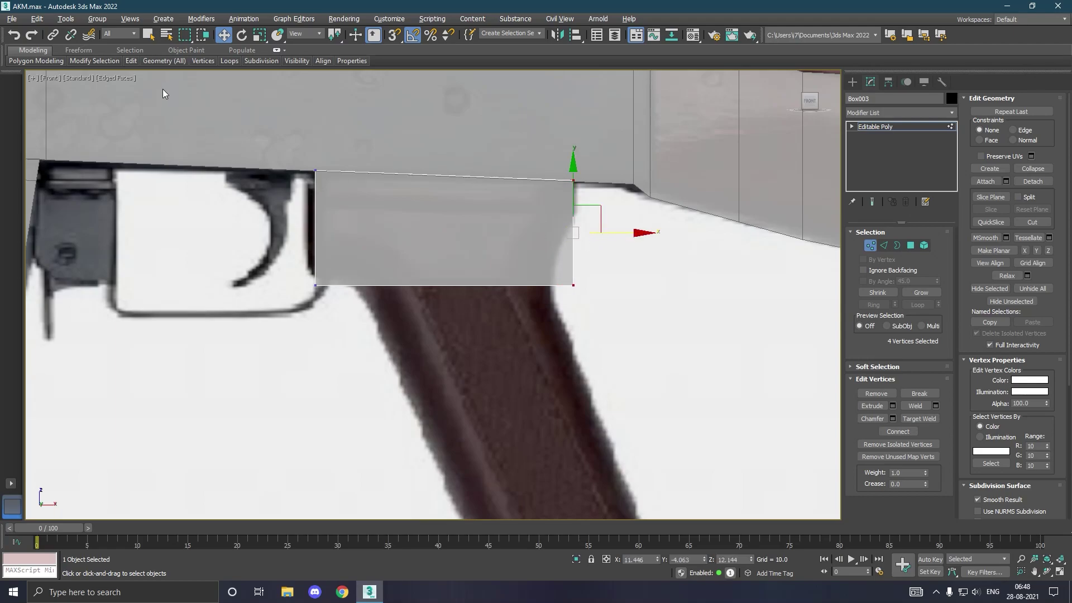
Step: Add a first horizontal edge loop, pull the right edge left and angle the lower-right side inward
mouse_move(131, 61)
click(221, 88)
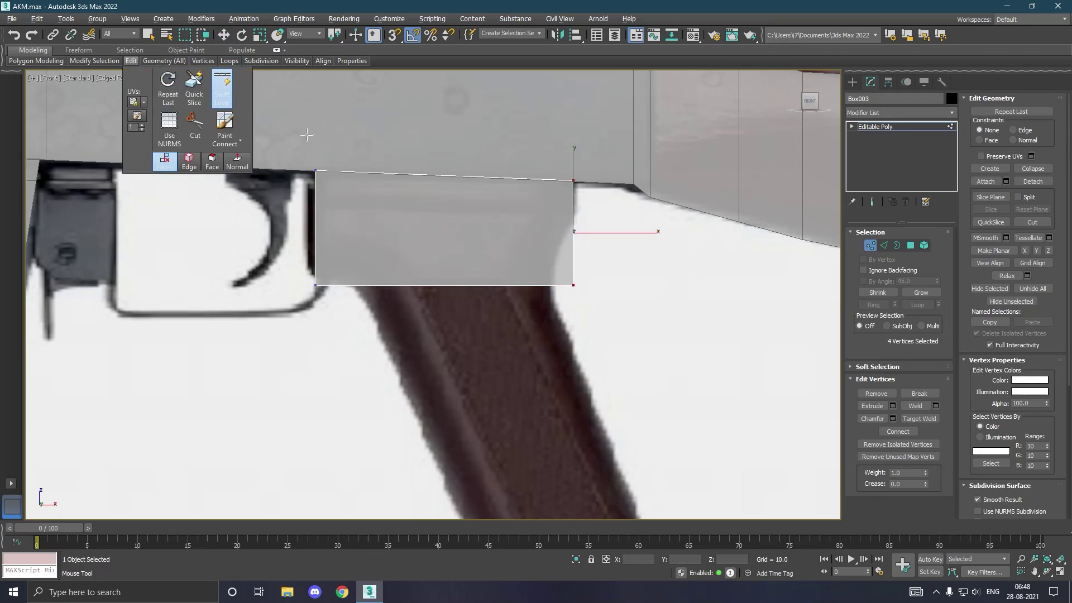
click(574, 244)
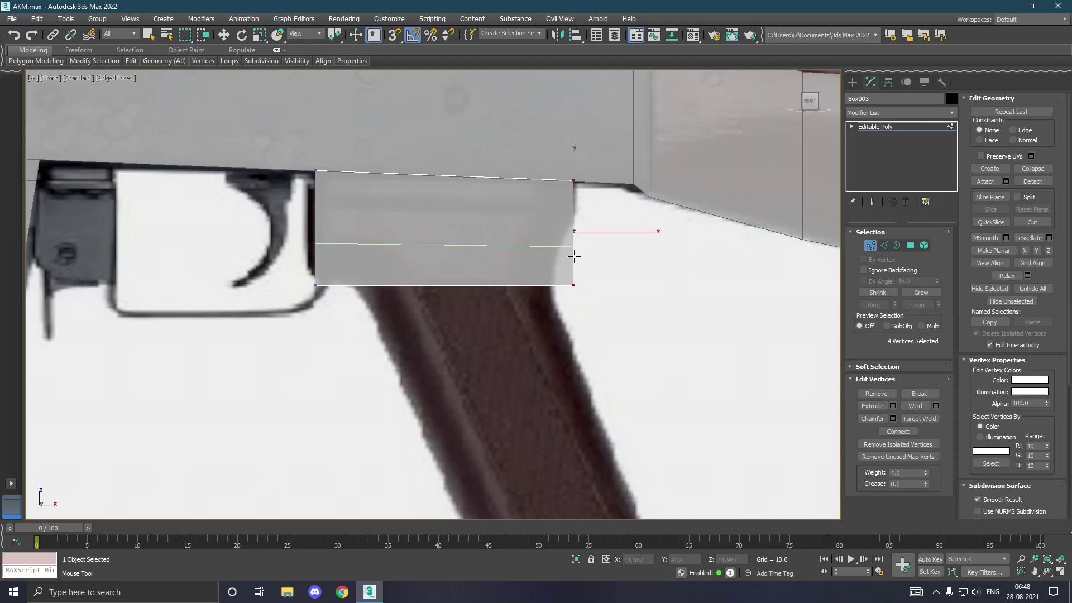
key(w)
drag(574, 287, 578, 300)
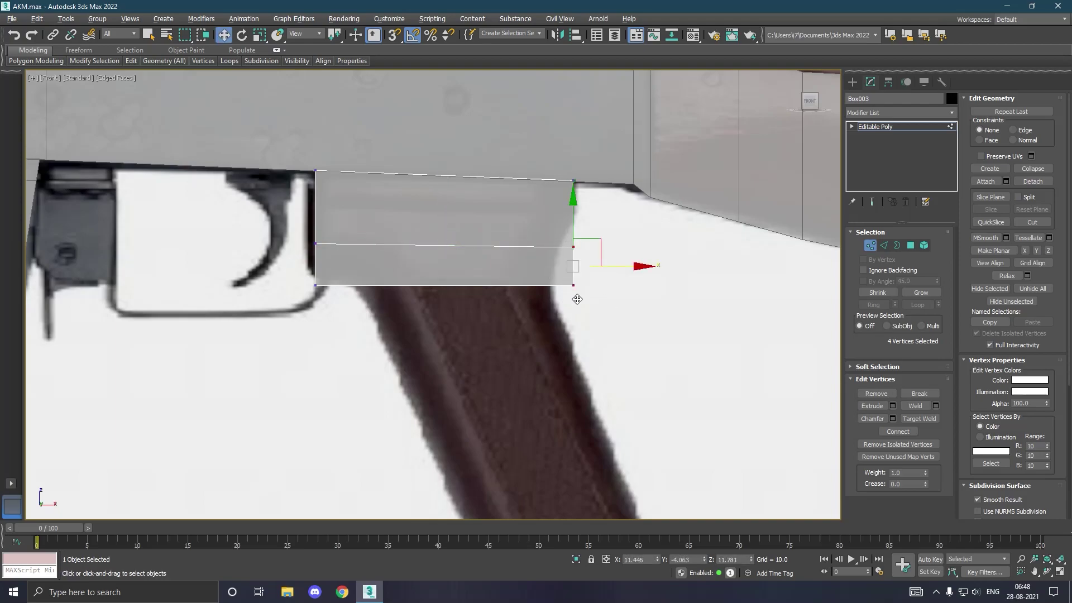
drag(636, 274, 623, 272)
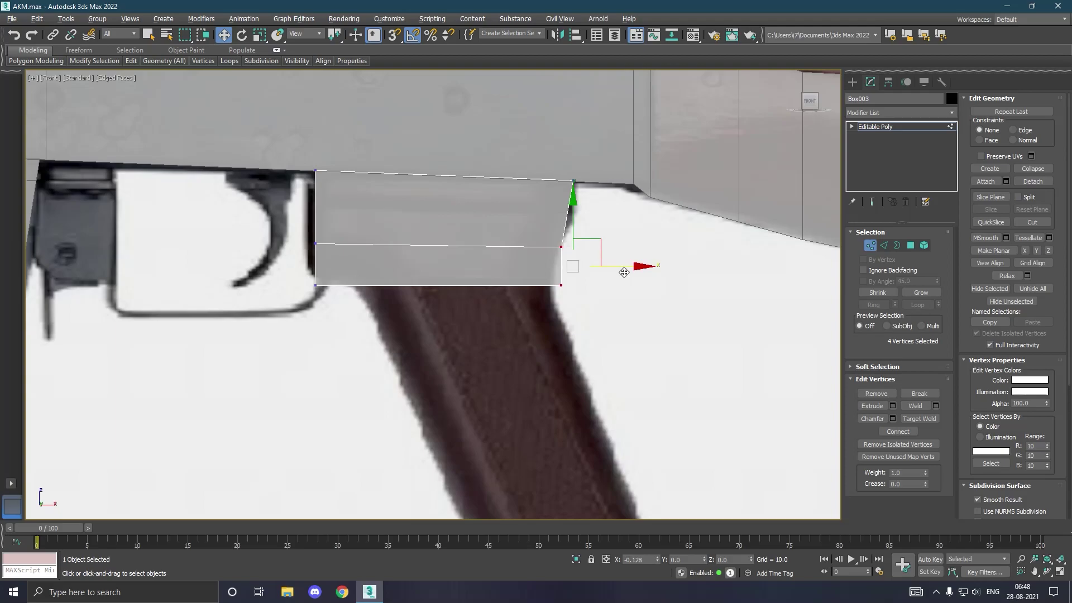
drag(533, 296, 533, 296)
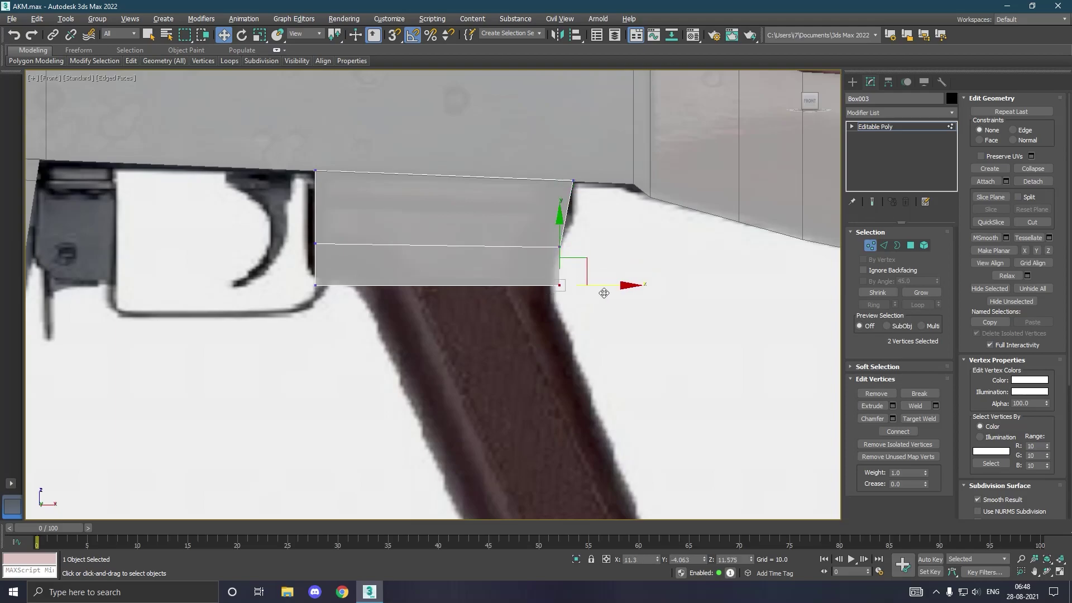
drag(611, 287, 606, 291)
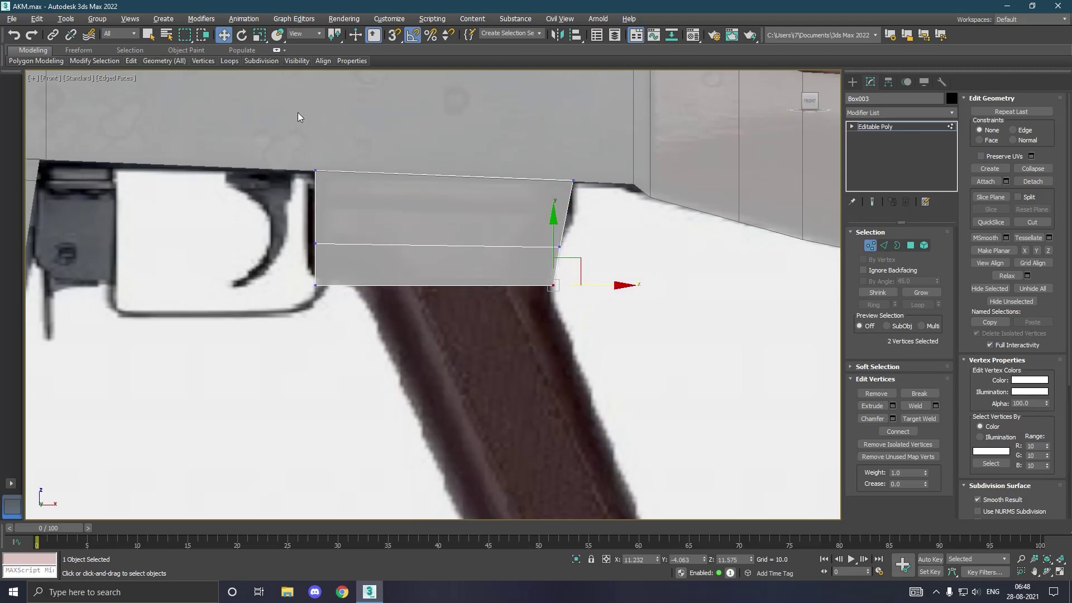
Step: Add a second horizontal loop, push its right vertex outward, lengthen the block downward and straighten the right side
click(132, 61)
click(221, 89)
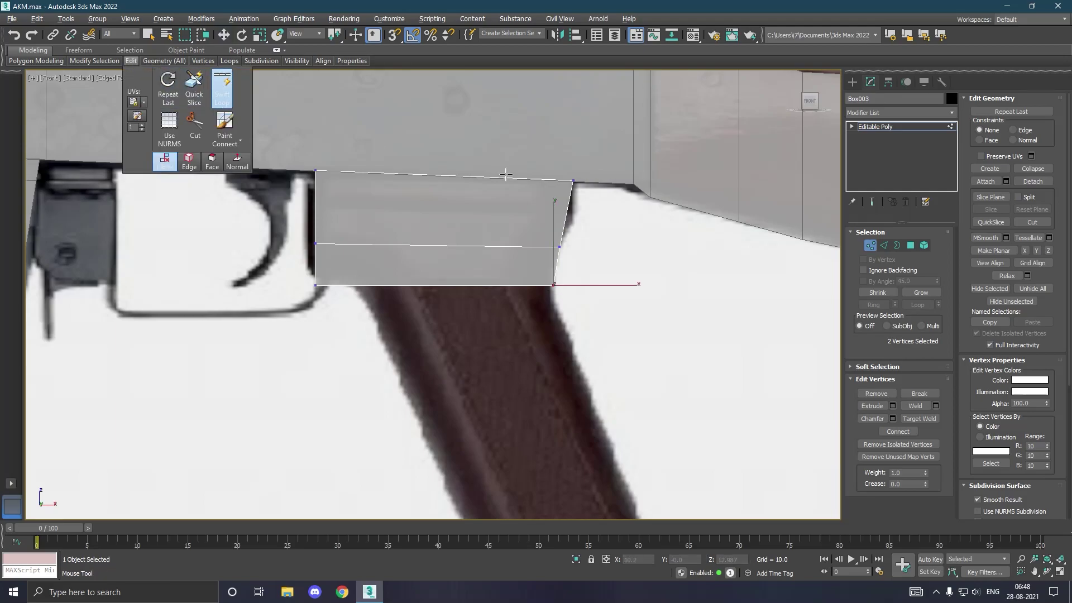
click(567, 221)
right_click(565, 222)
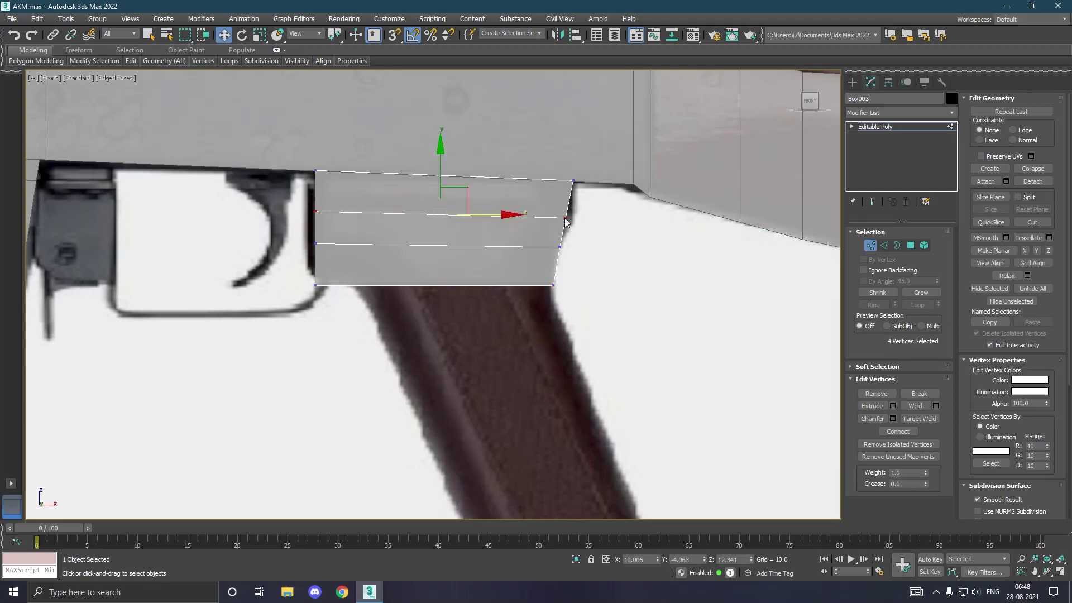
drag(551, 225, 552, 224)
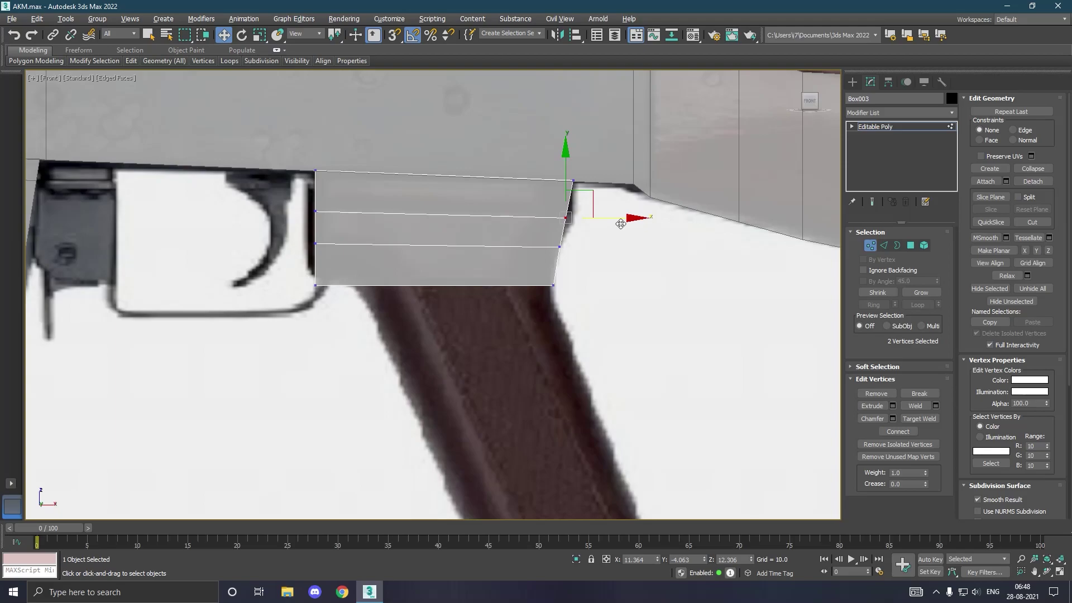
drag(621, 223, 629, 223)
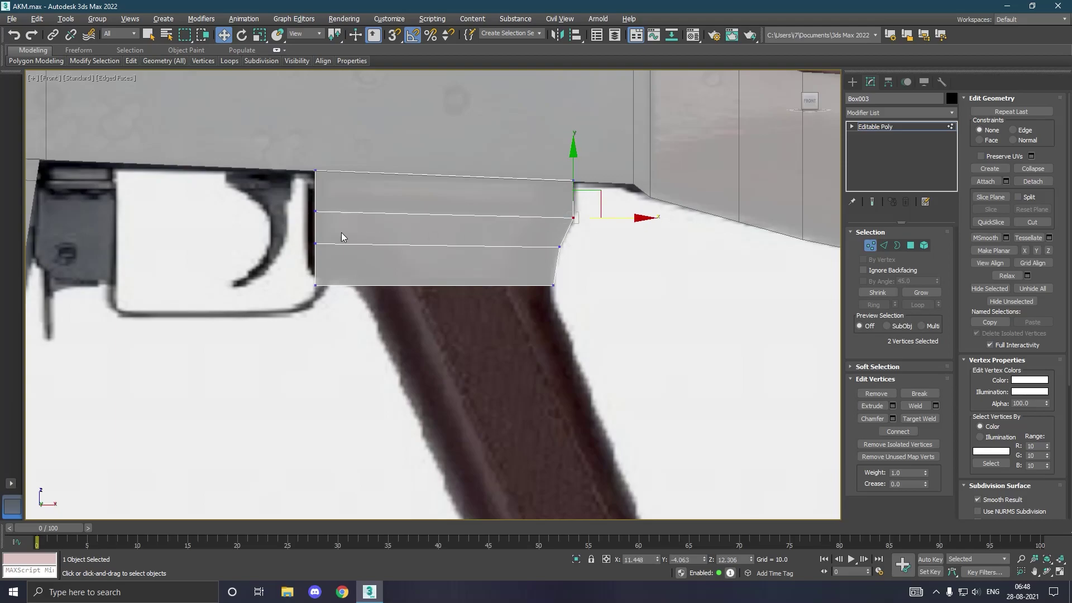
mouse_move(294, 278)
mouse_down()
mouse_move(352, 308)
mouse_move(395, 277)
mouse_up()
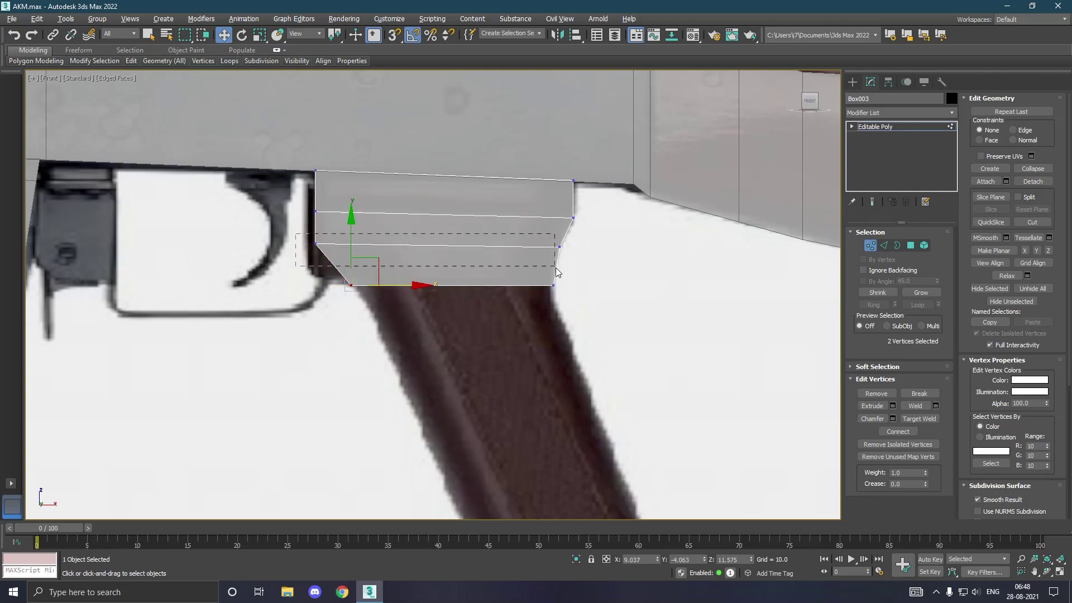
drag(593, 300, 589, 298)
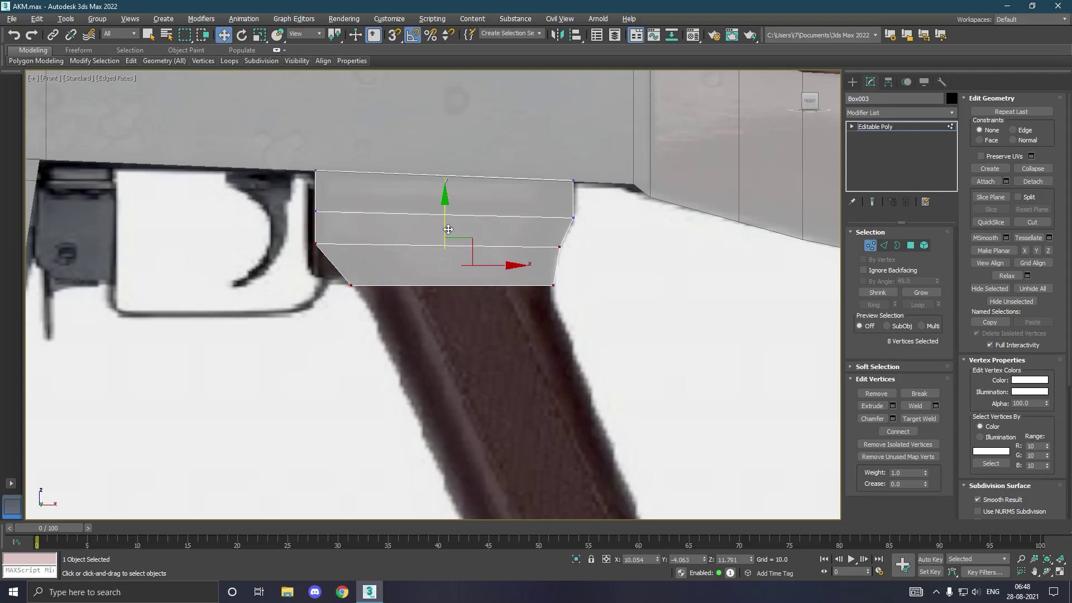
drag(447, 229, 442, 265)
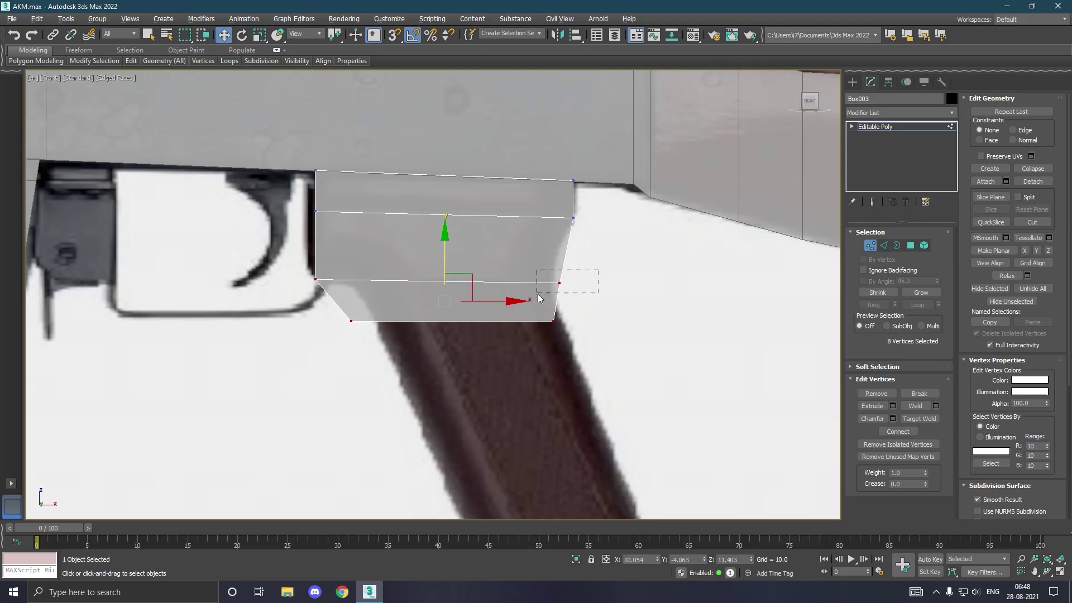
drag(537, 294, 538, 294)
drag(602, 287, 597, 287)
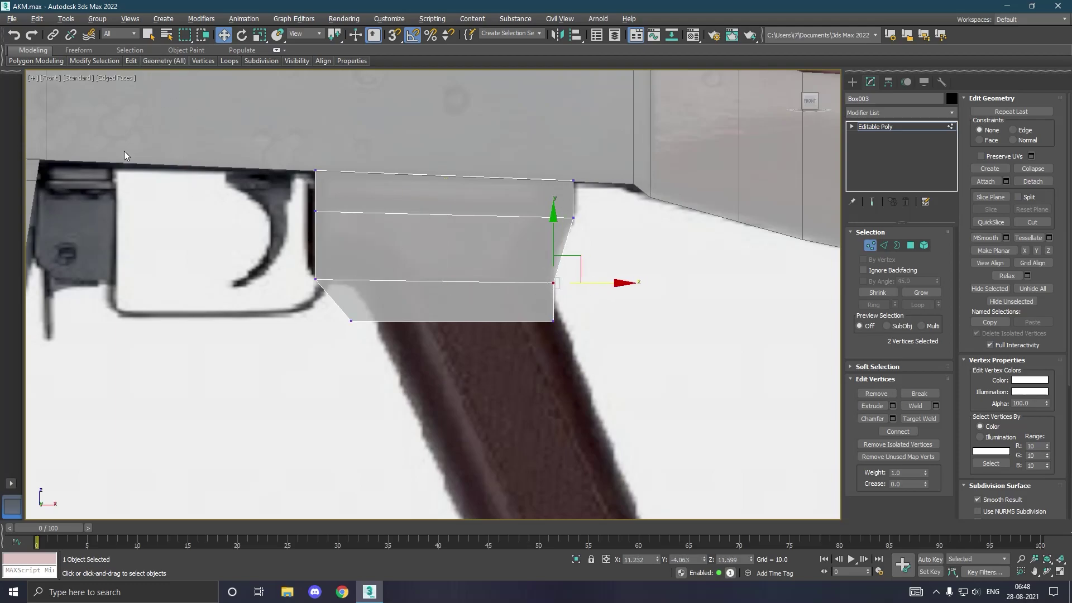
Step: Add a third horizontal loop, bevel the bottom-left corner and push the bottom-right corner outward
mouse_move(131, 62)
click(222, 88)
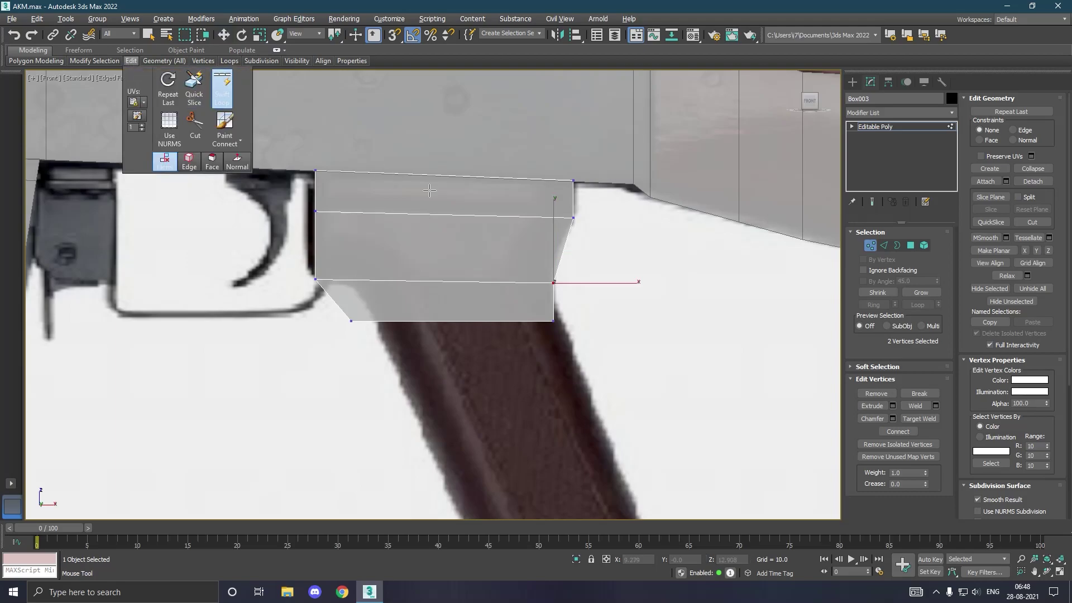
click(595, 257)
right_click(596, 258)
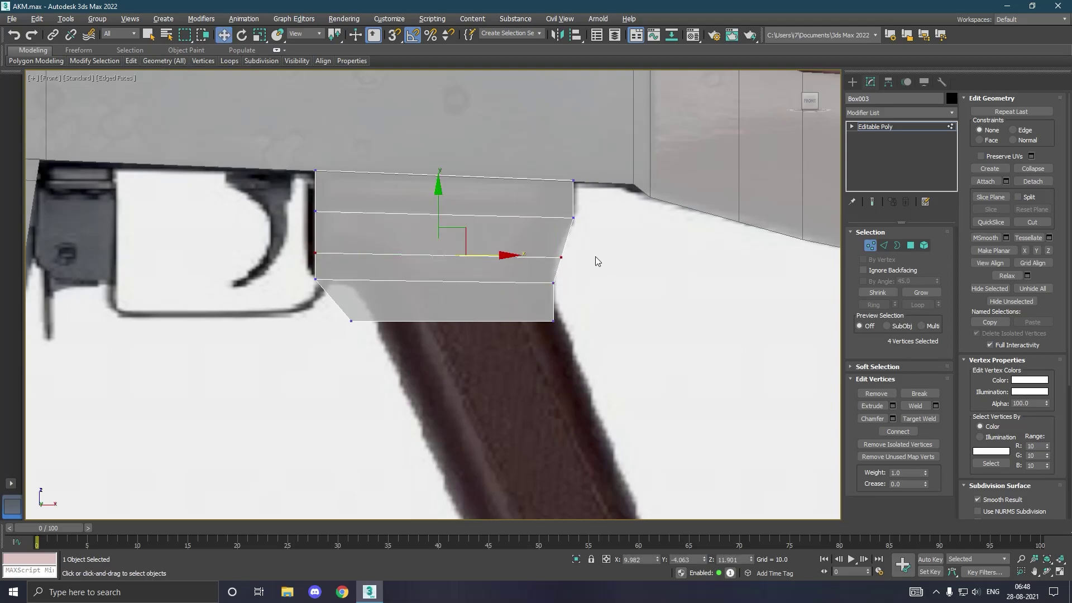
drag(537, 263, 537, 263)
drag(612, 264, 606, 264)
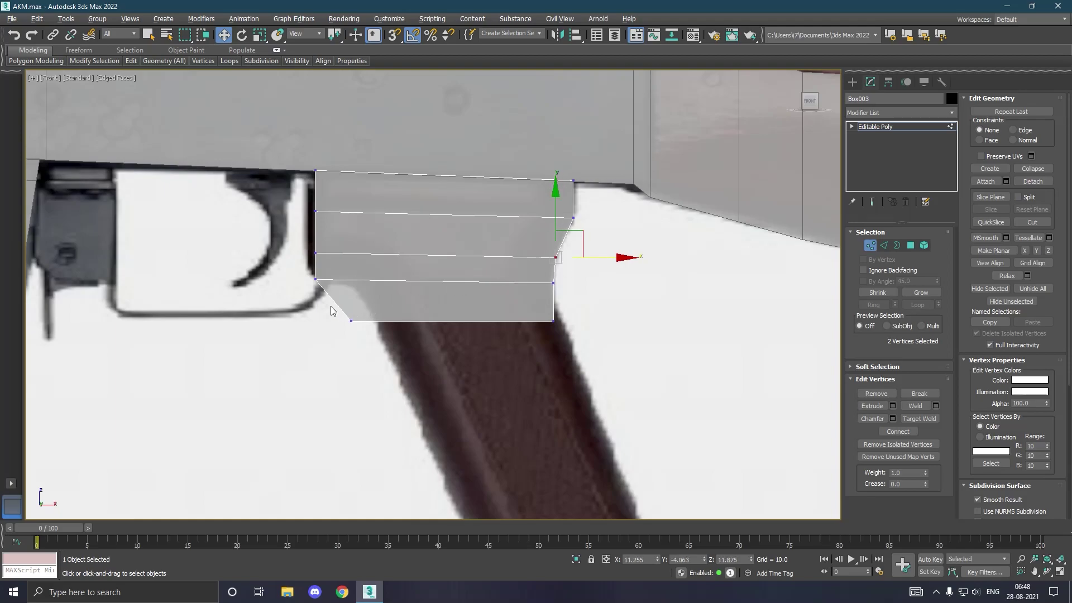
mouse_move(331, 307)
mouse_down()
mouse_move(394, 338)
mouse_move(431, 329)
mouse_up()
drag(534, 339, 534, 340)
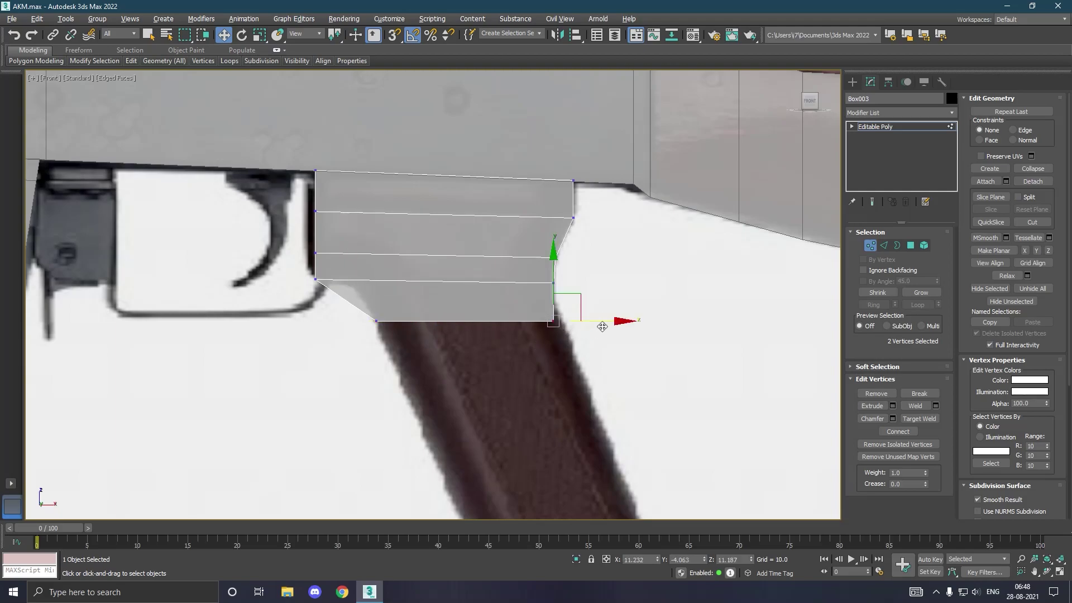
drag(601, 327, 590, 336)
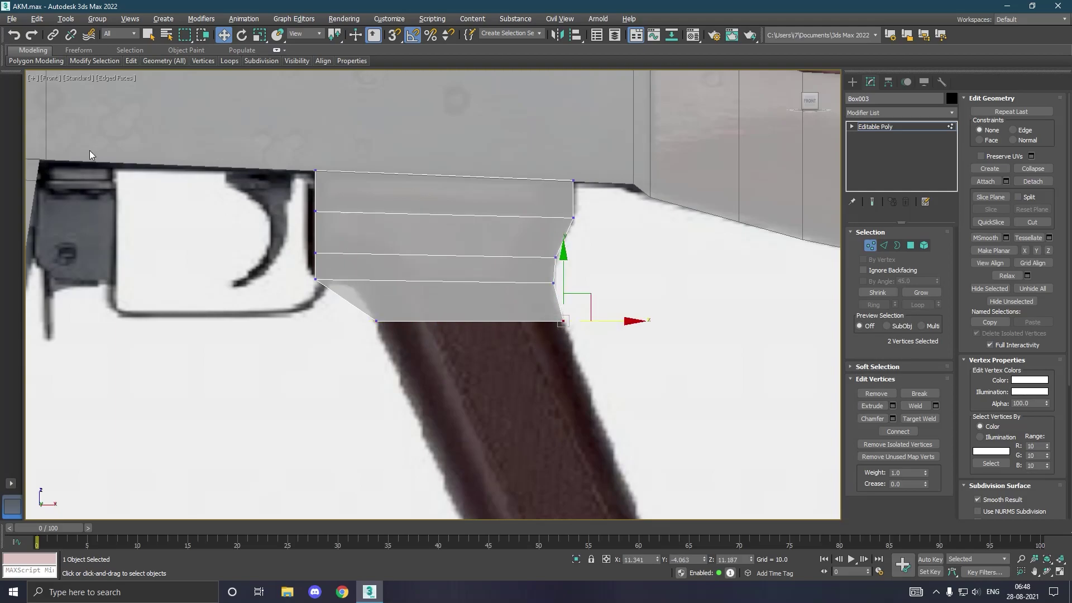
Step: Undo an extra fourth loop near the bottom and square the base's bottom-left corner
mouse_move(131, 60)
click(221, 90)
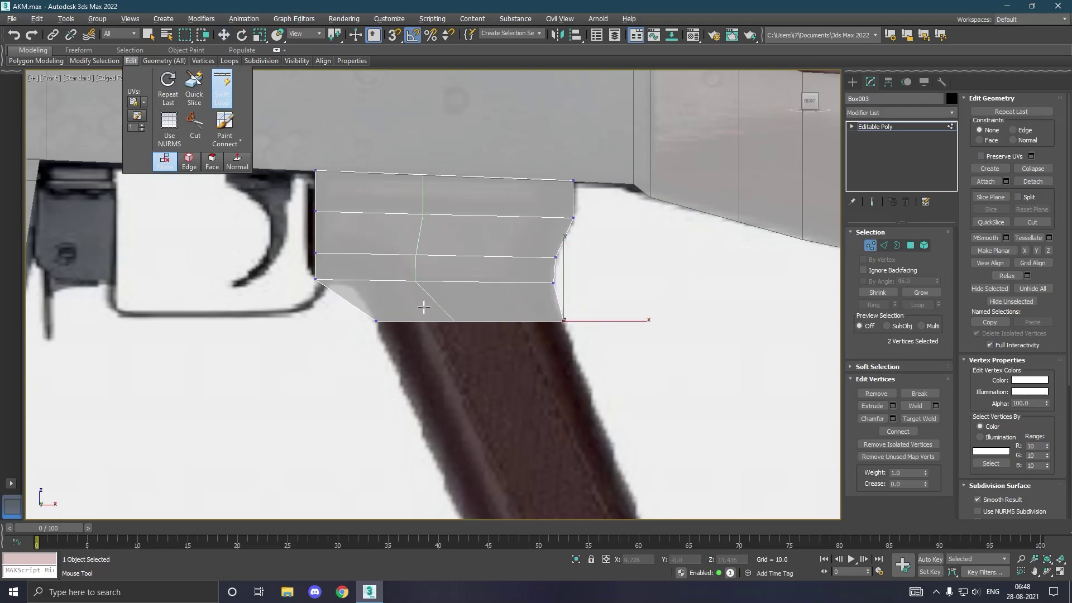
click(362, 305)
right_click(344, 302)
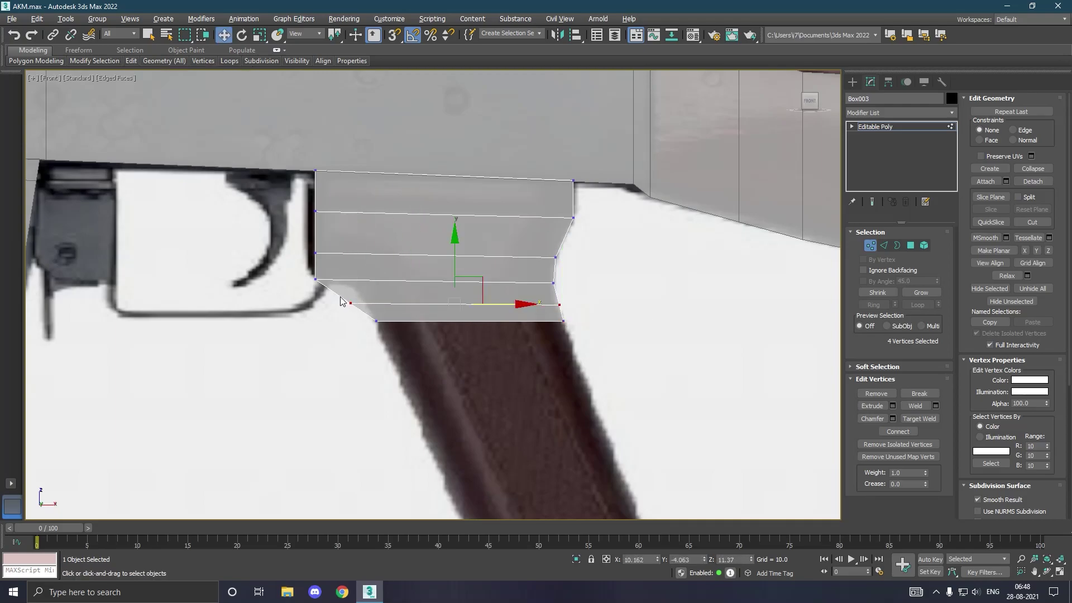
drag(371, 313, 339, 295)
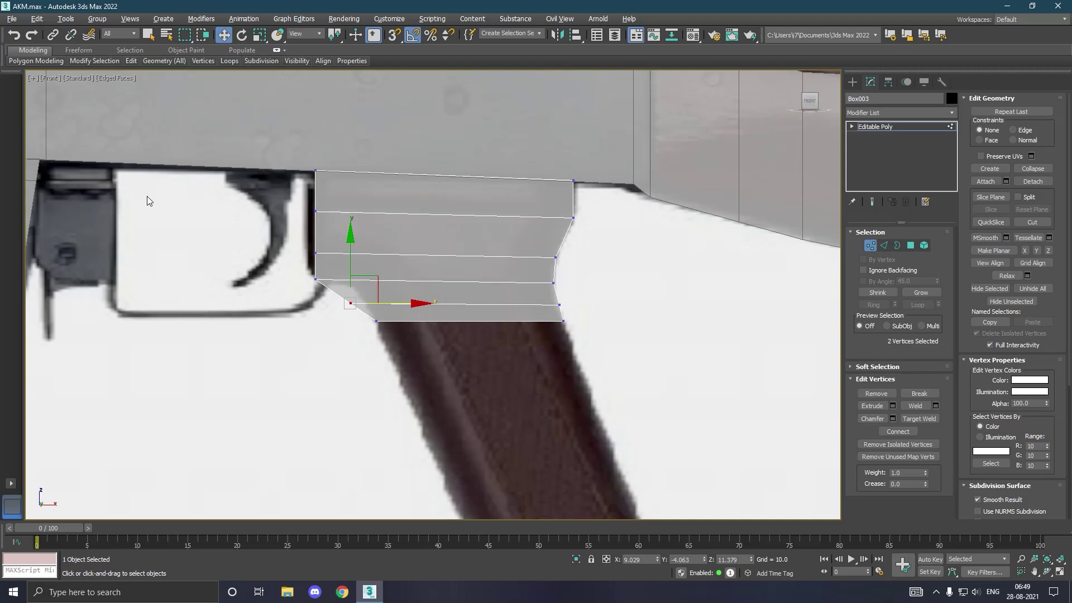
click(15, 37)
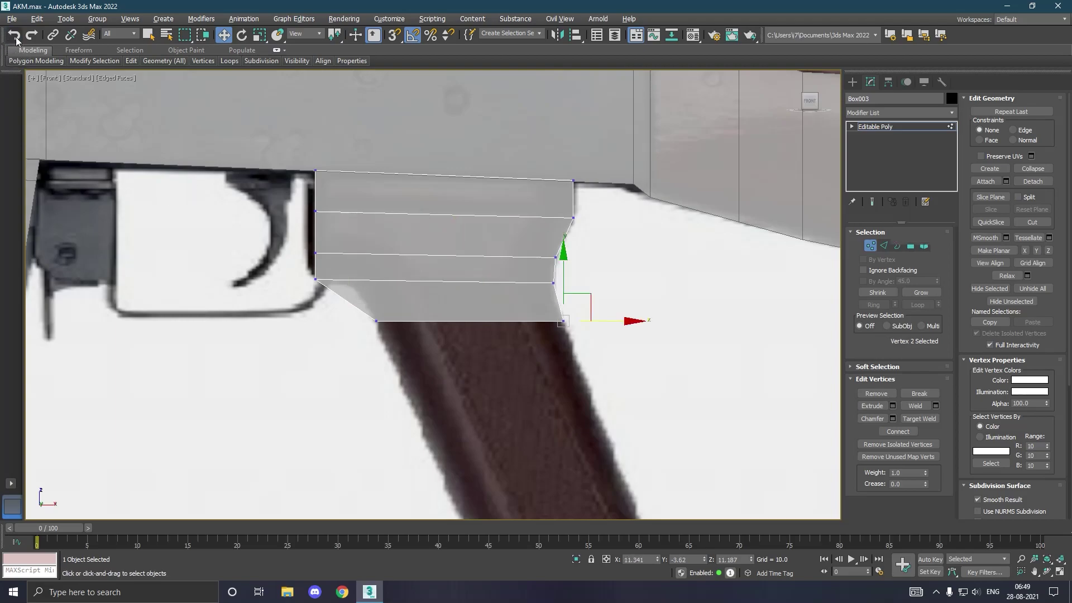
click(15, 37)
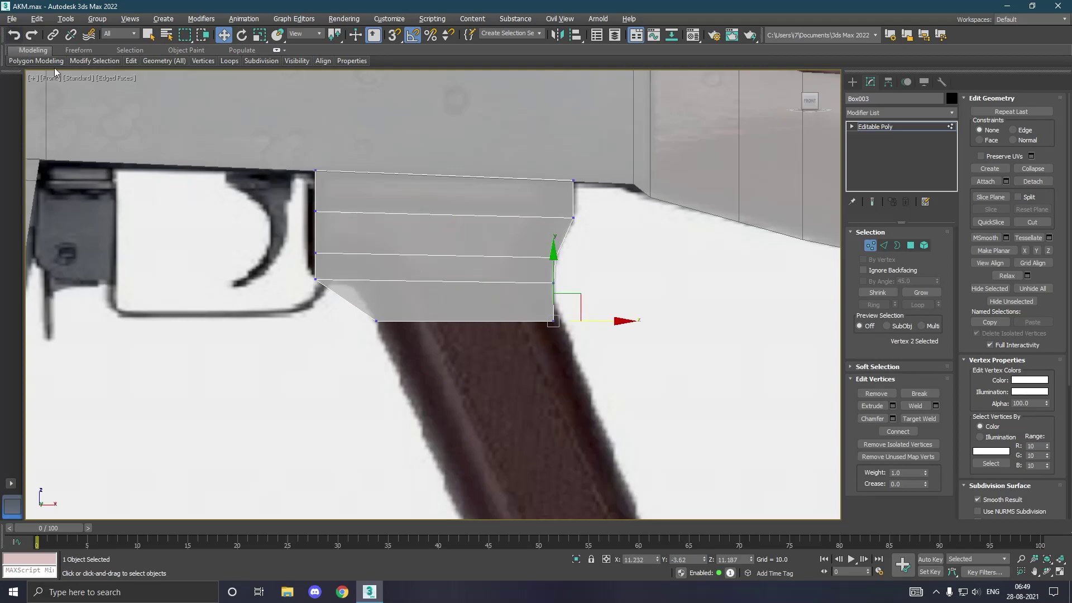
mouse_move(357, 313)
mouse_down()
mouse_move(395, 339)
mouse_move(374, 332)
mouse_up()
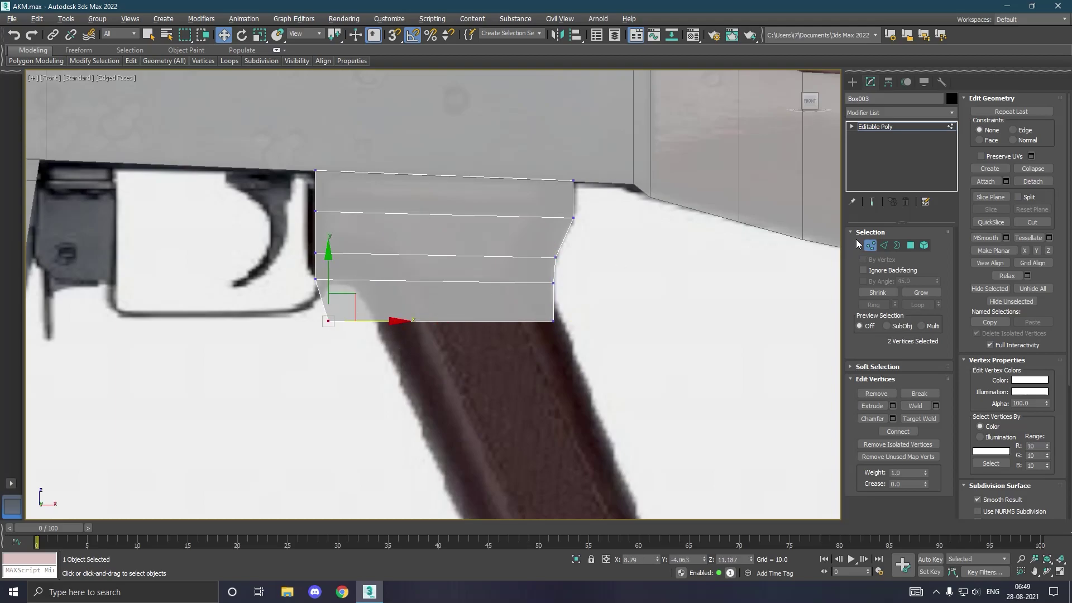
click(909, 247)
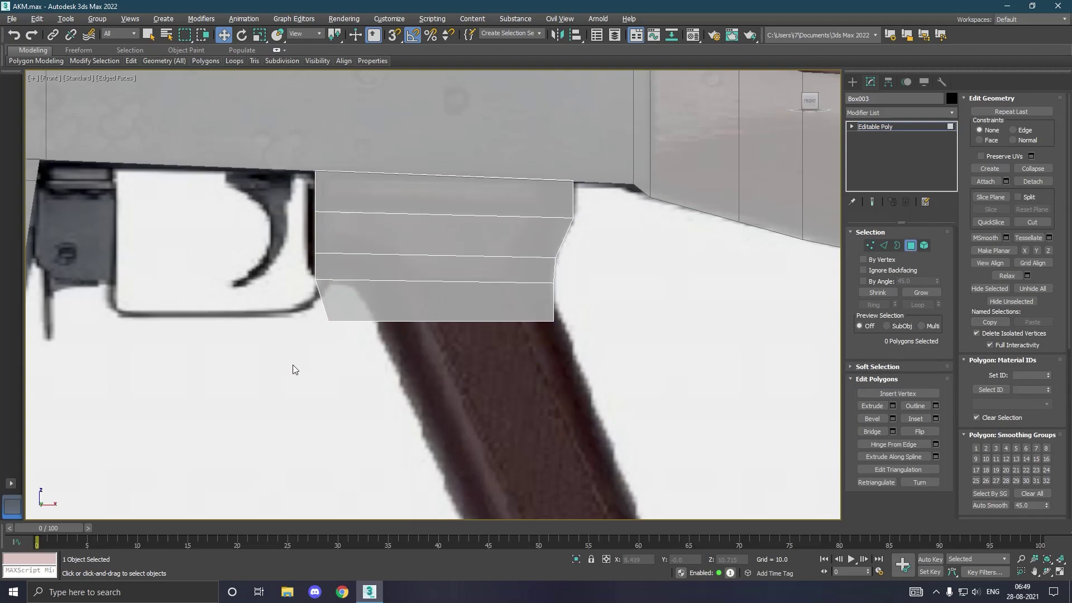
Step: Delete the bottom row of polygons and add a vertical edge loop through the base block
drag(581, 316, 598, 309)
key(Delete)
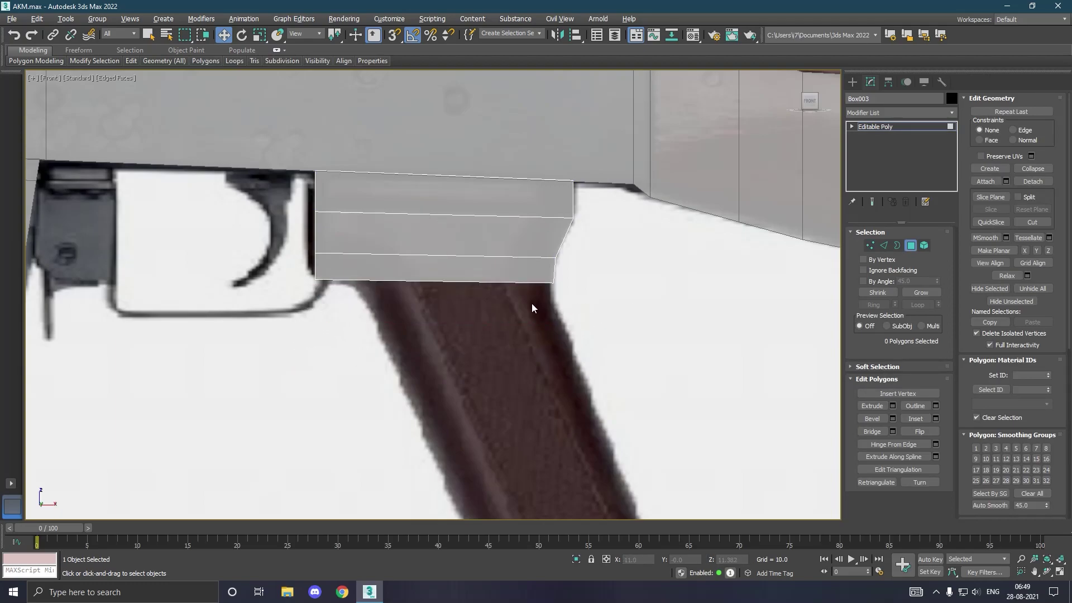
mouse_move(132, 60)
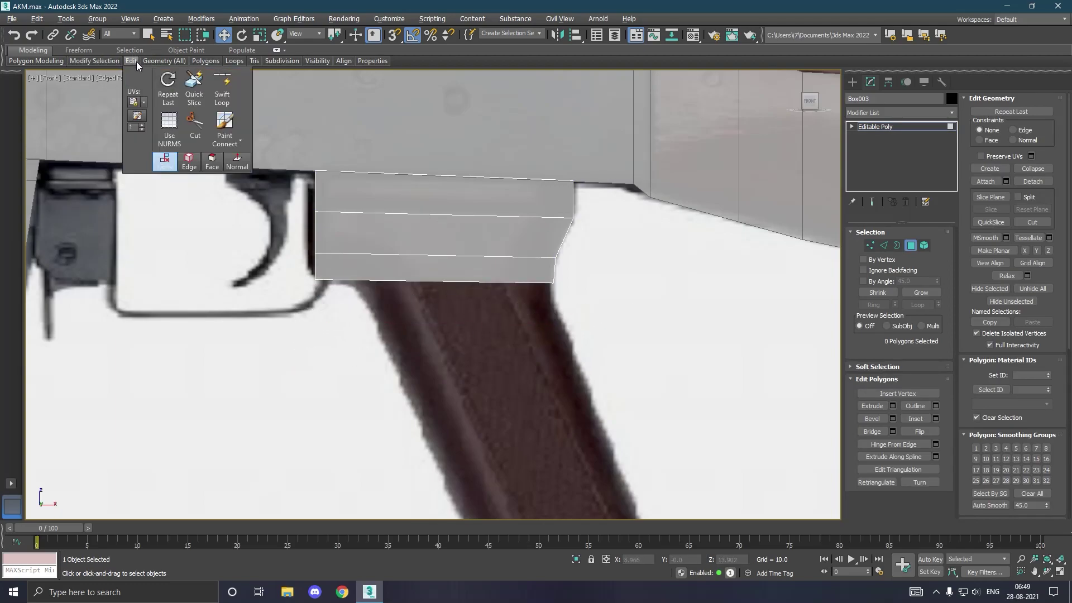
click(356, 278)
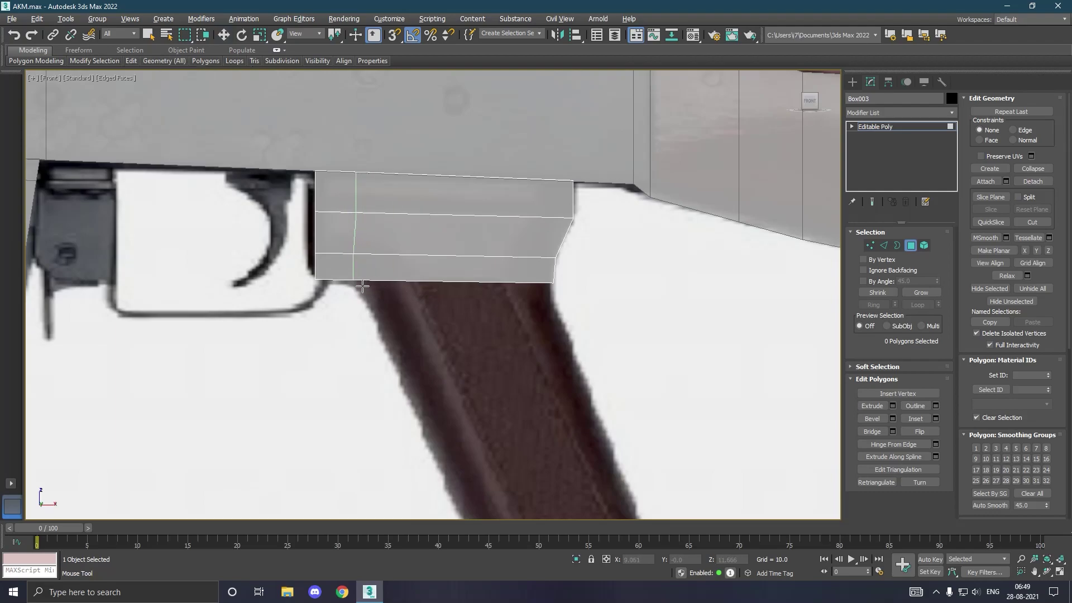
key(w)
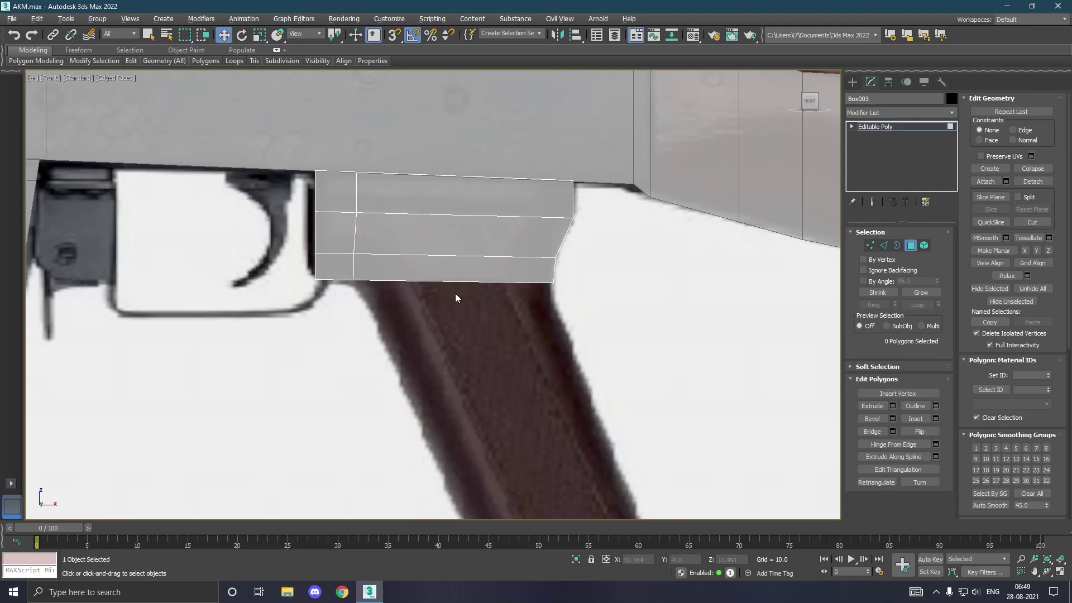
click(436, 274)
alt+middle_drag(436, 274, 423, 291)
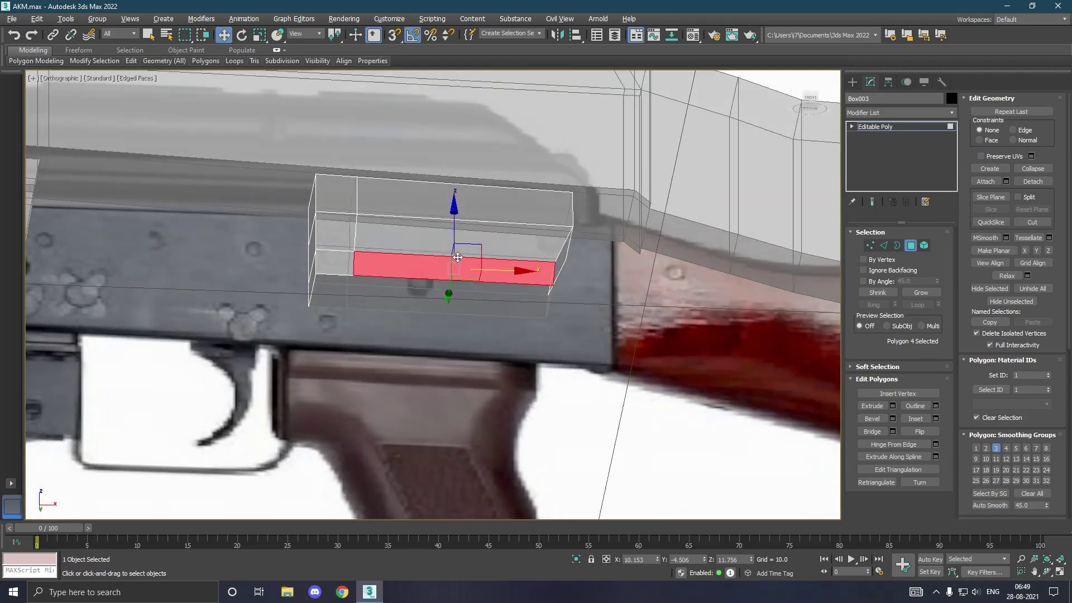
Step: Connect the two lower middle vertices with a new edge and select the bottom front polygon
click(894, 246)
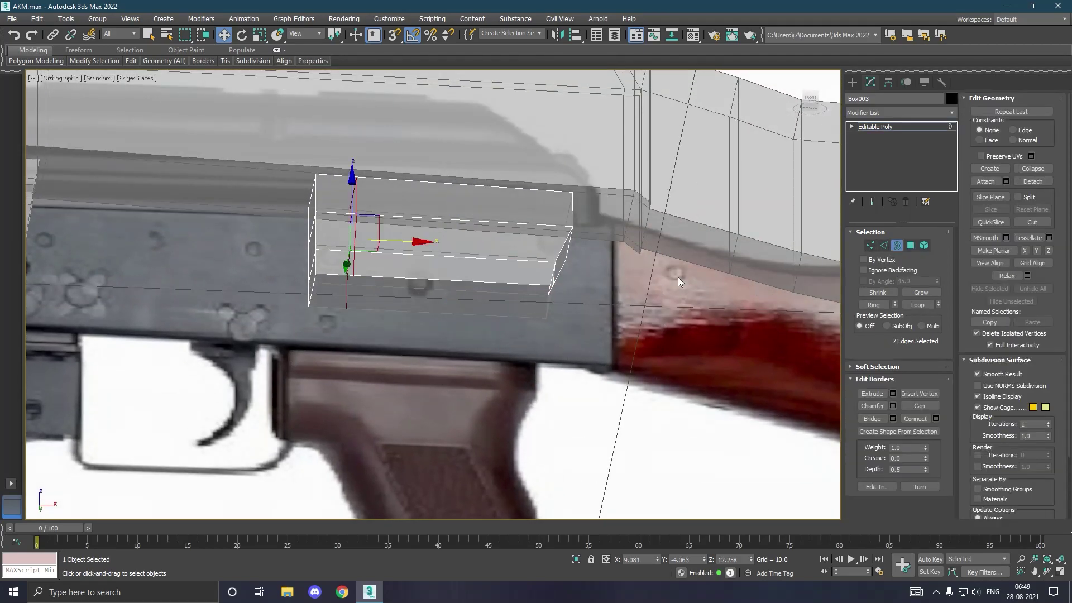
click(406, 285)
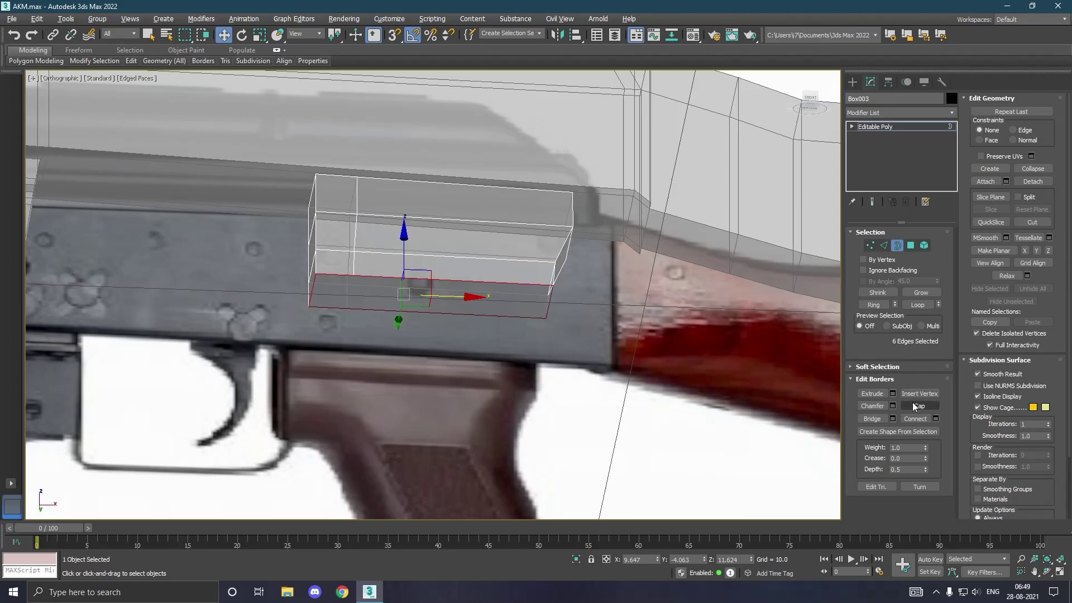
click(870, 246)
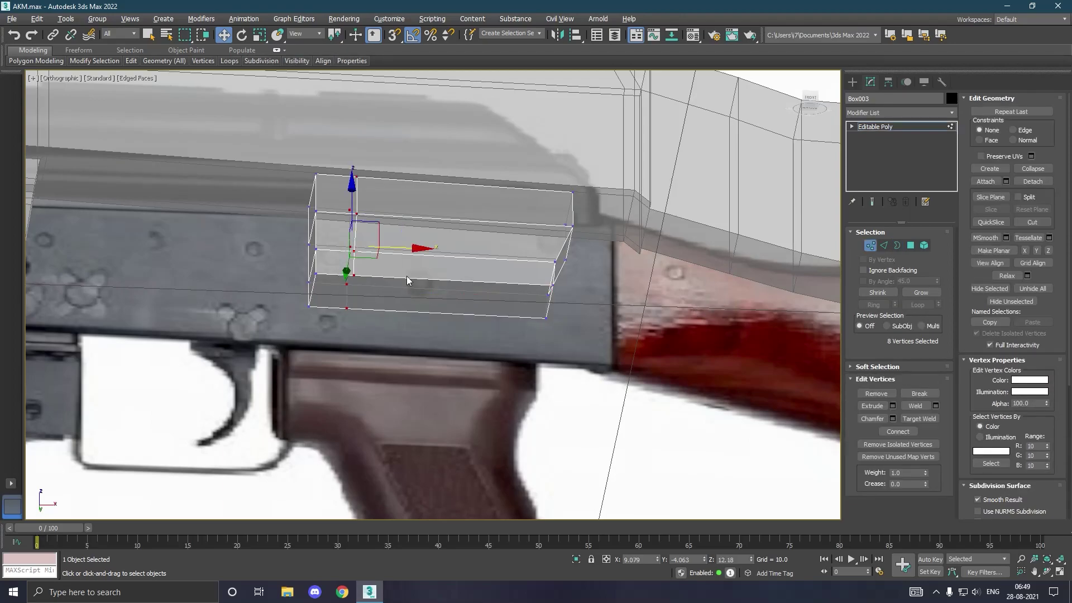
drag(336, 311, 364, 267)
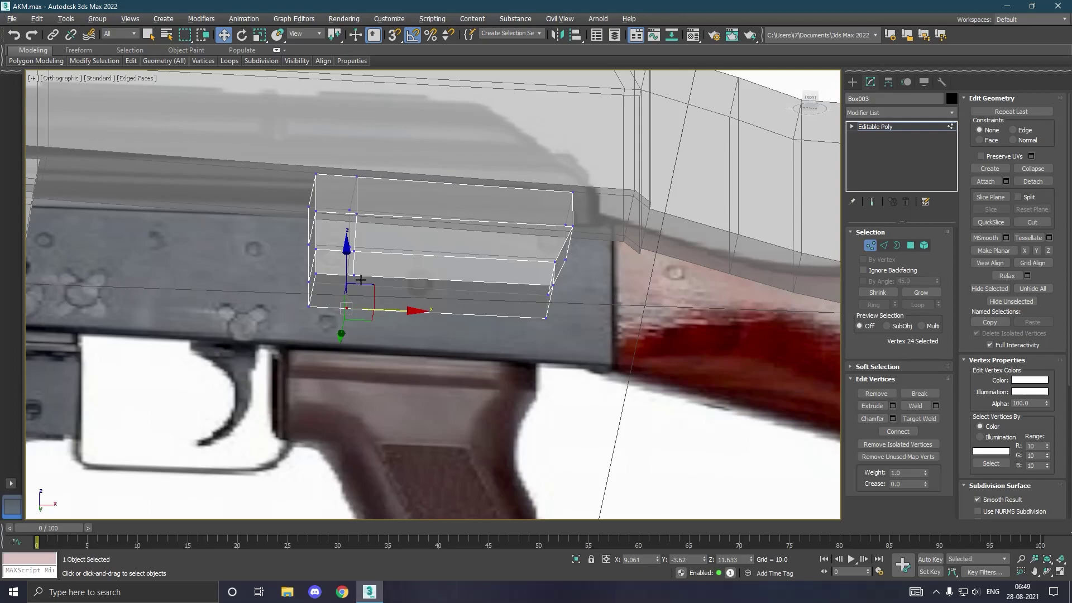
click(898, 432)
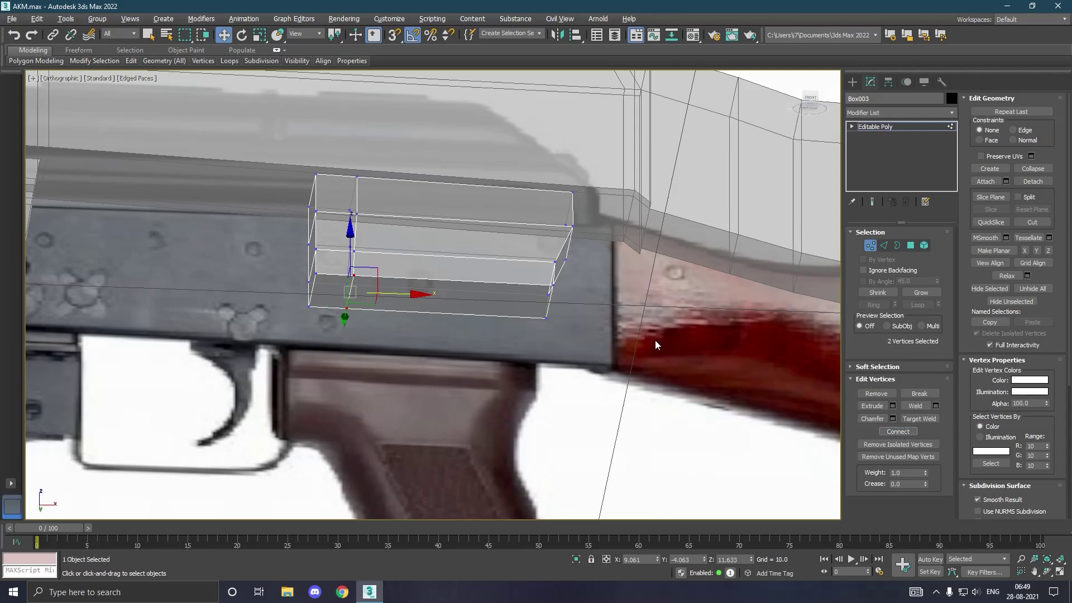
click(910, 246)
click(467, 310)
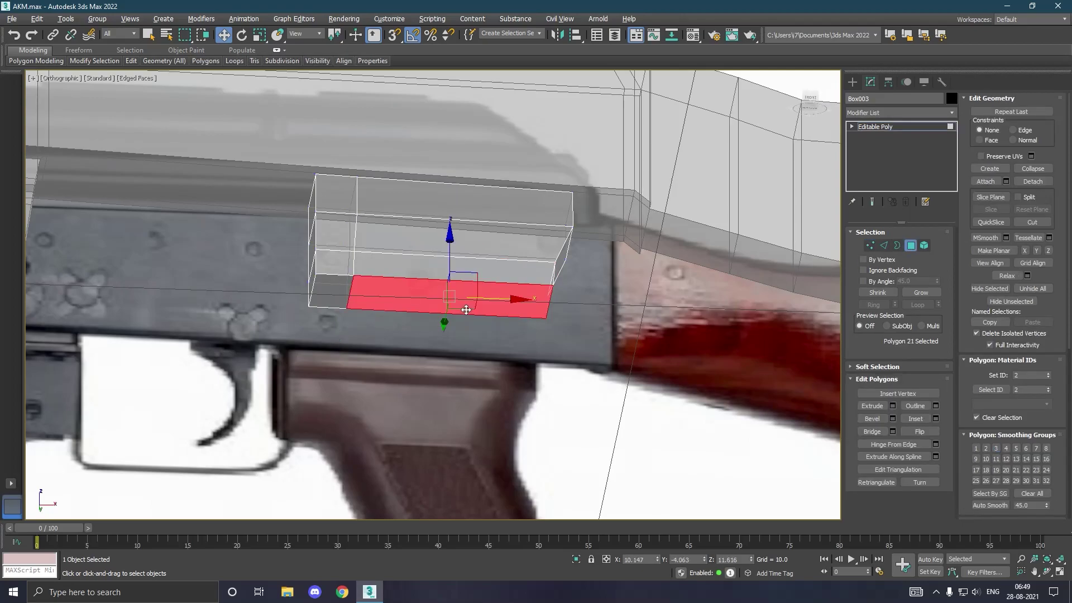
Step: In Front view, extrude the bottom polygon down 3.677 and raise the grip's bottom face slightly
key(f)
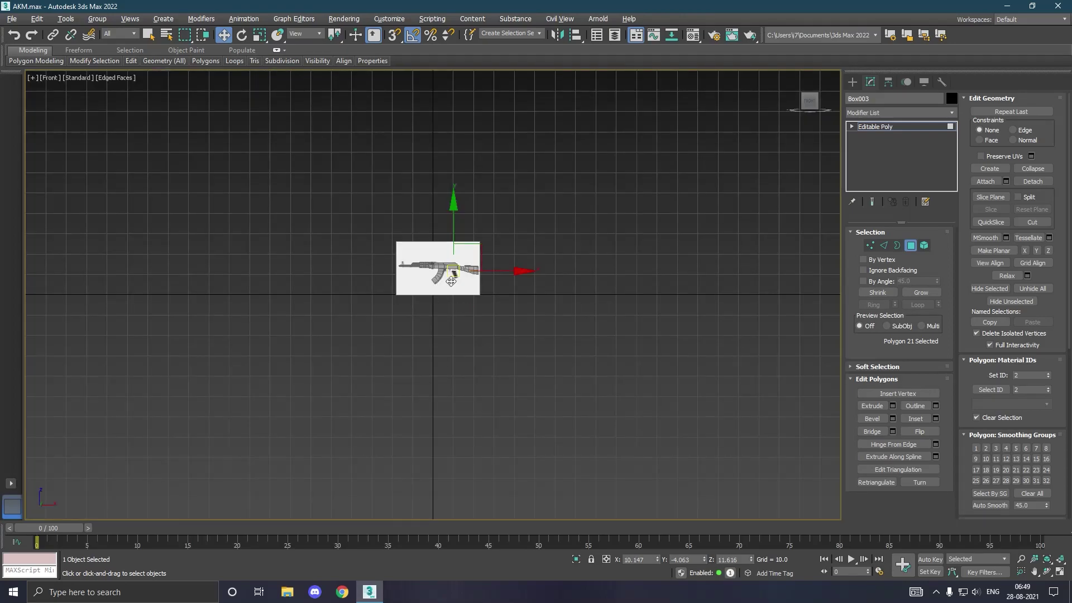
scroll(457, 303, up, 3)
scroll(468, 285, up, 3)
scroll(468, 273, up, 3)
scroll(461, 273, up, 3)
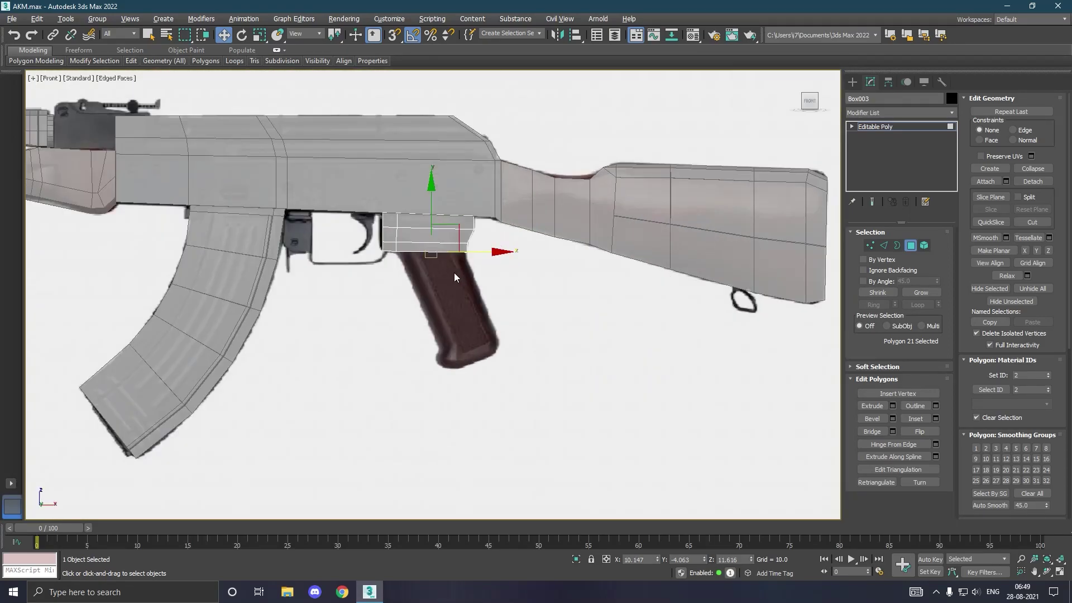
scroll(454, 273, up, 4)
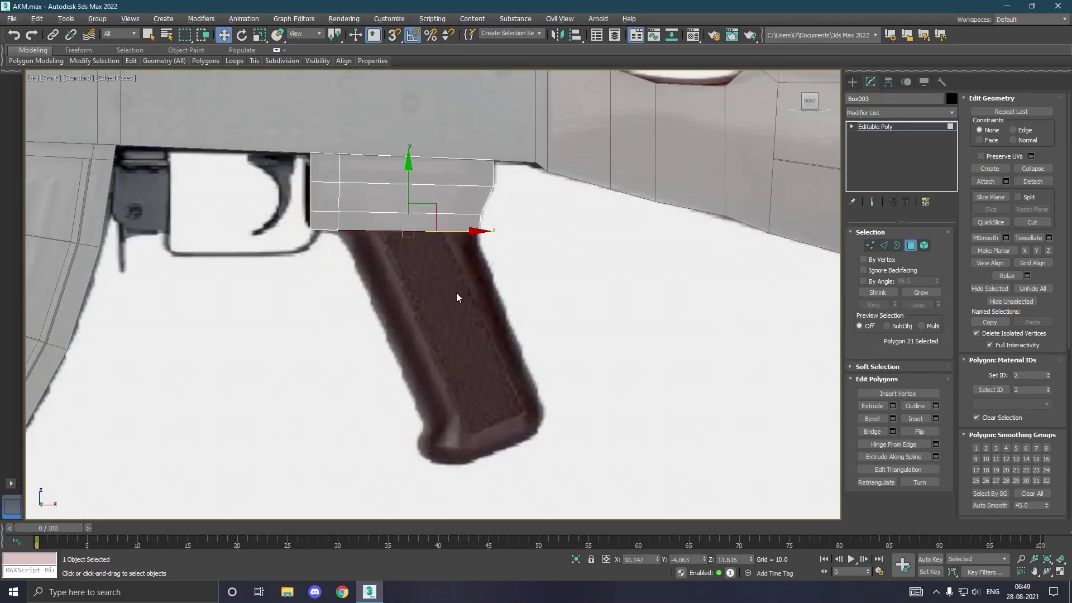
click(893, 406)
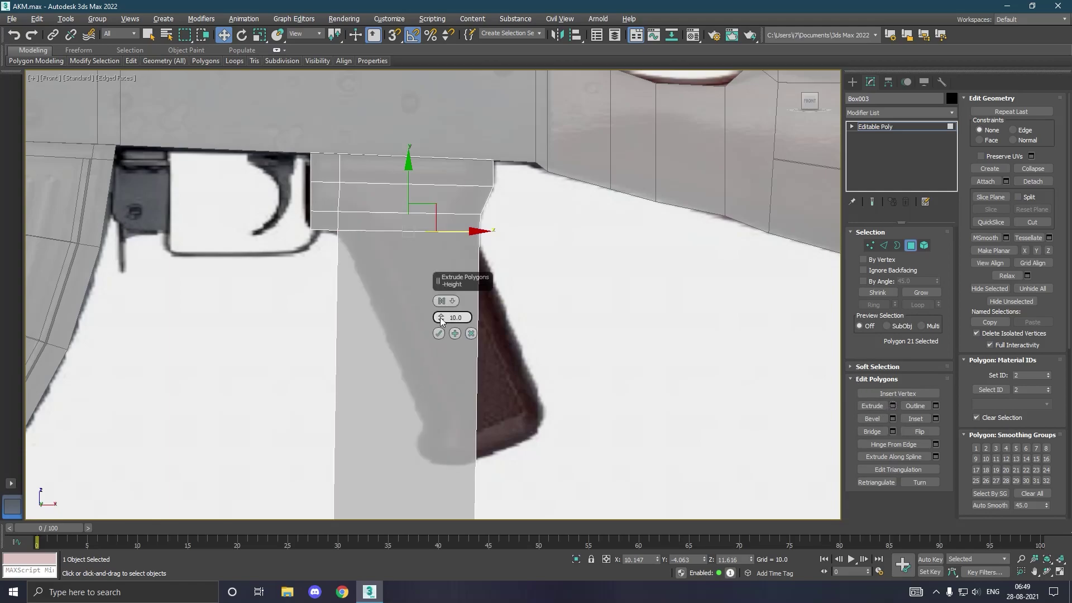
drag(441, 317, 457, 469)
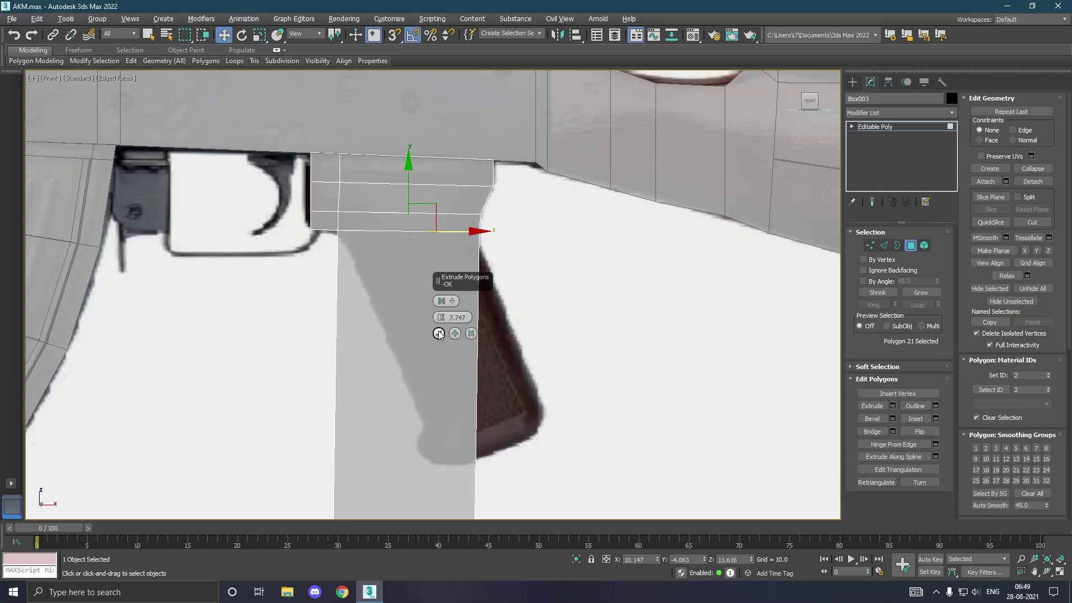
drag(441, 318, 461, 474)
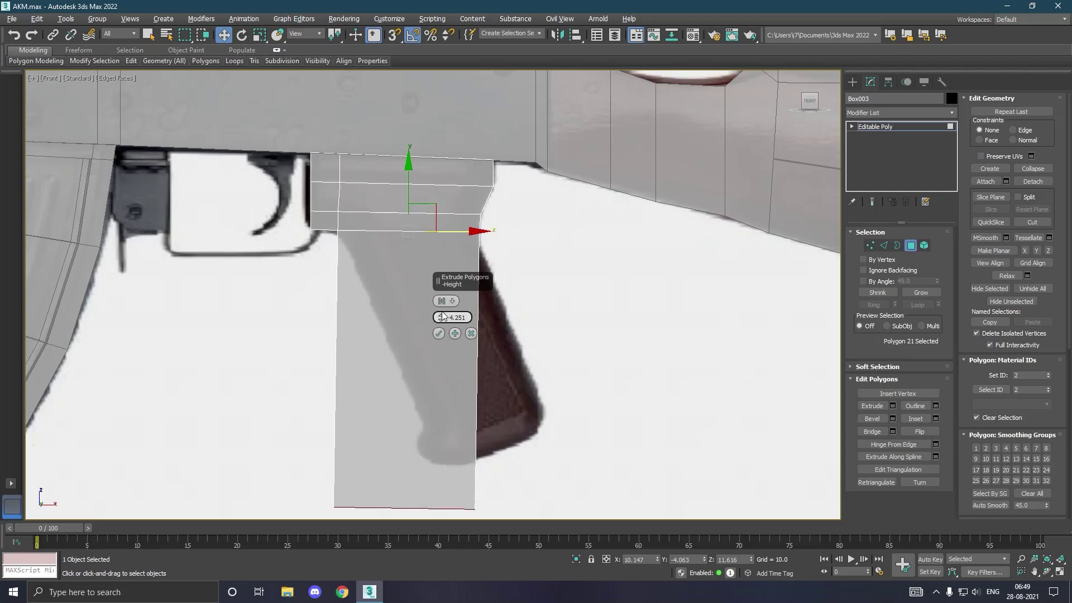
drag(441, 317, 447, 358)
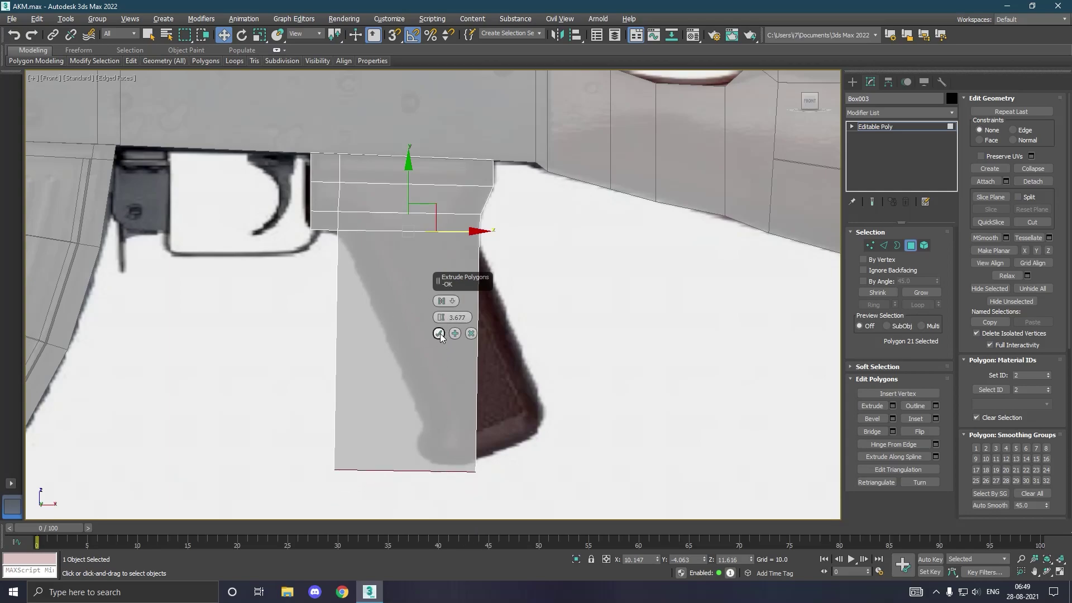
click(440, 334)
drag(412, 412, 410, 399)
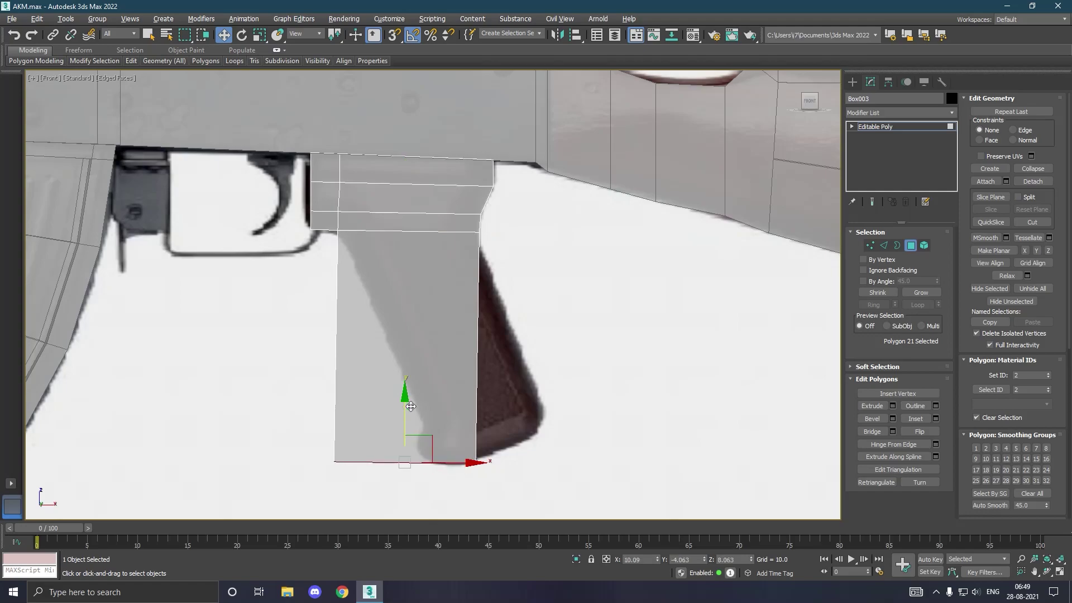
click(870, 246)
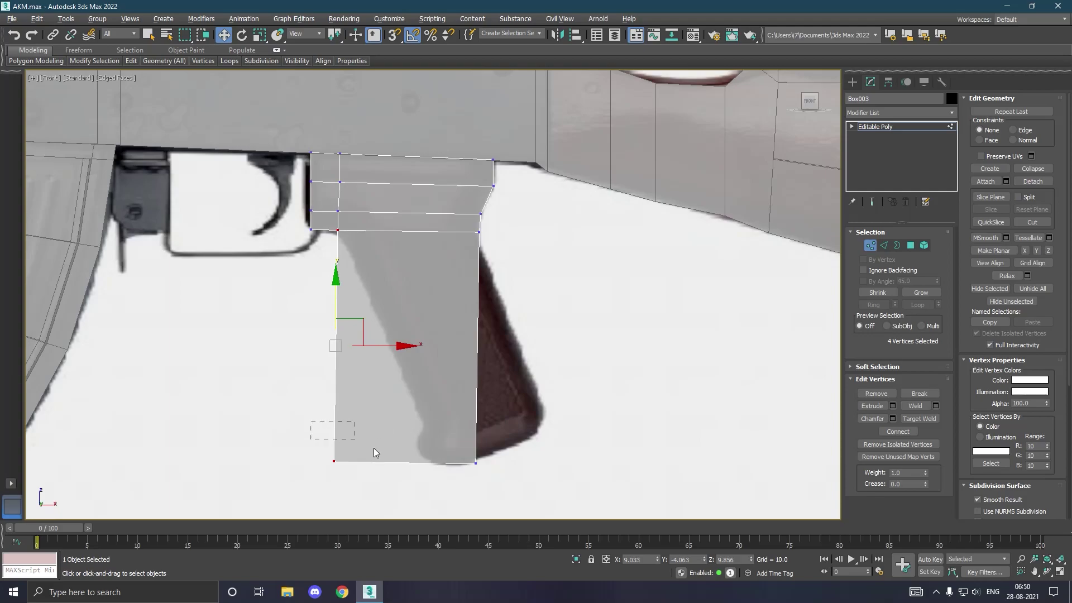
Step: Slide the grip's bottom vertices right so the grip slants backward, nudging the bottom-left corner down
drag(375, 453, 538, 514)
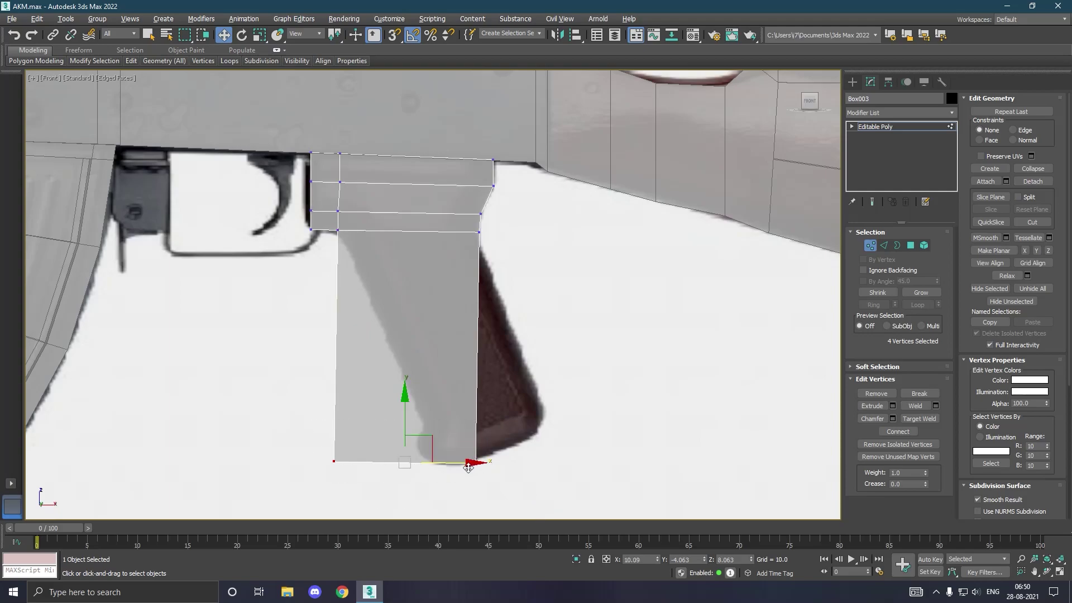
drag(469, 468, 574, 445)
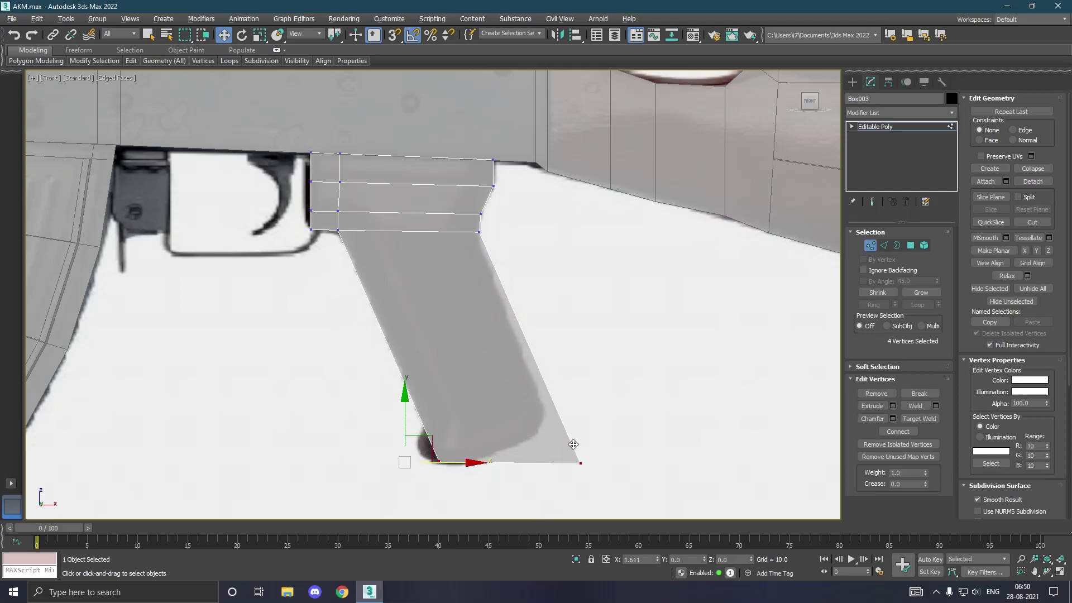
drag(573, 445, 574, 444)
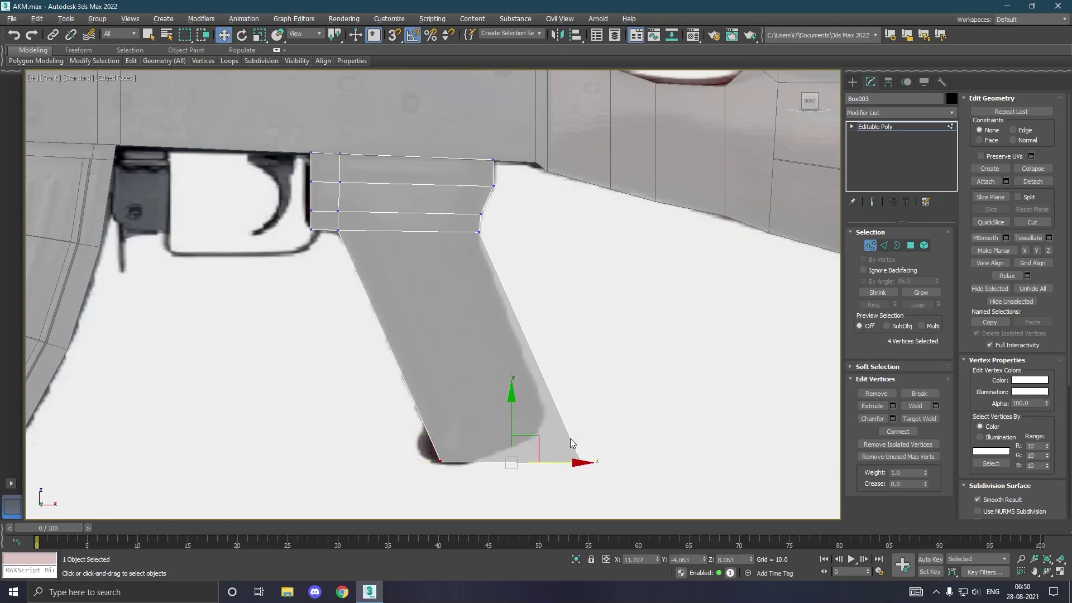
drag(411, 449, 479, 486)
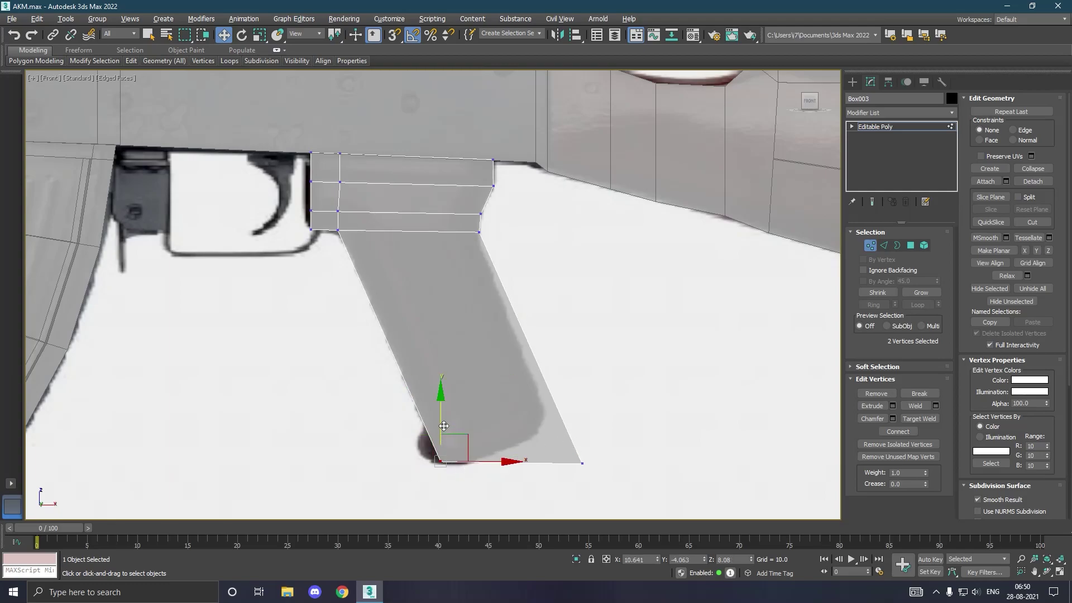
drag(448, 427, 448, 430)
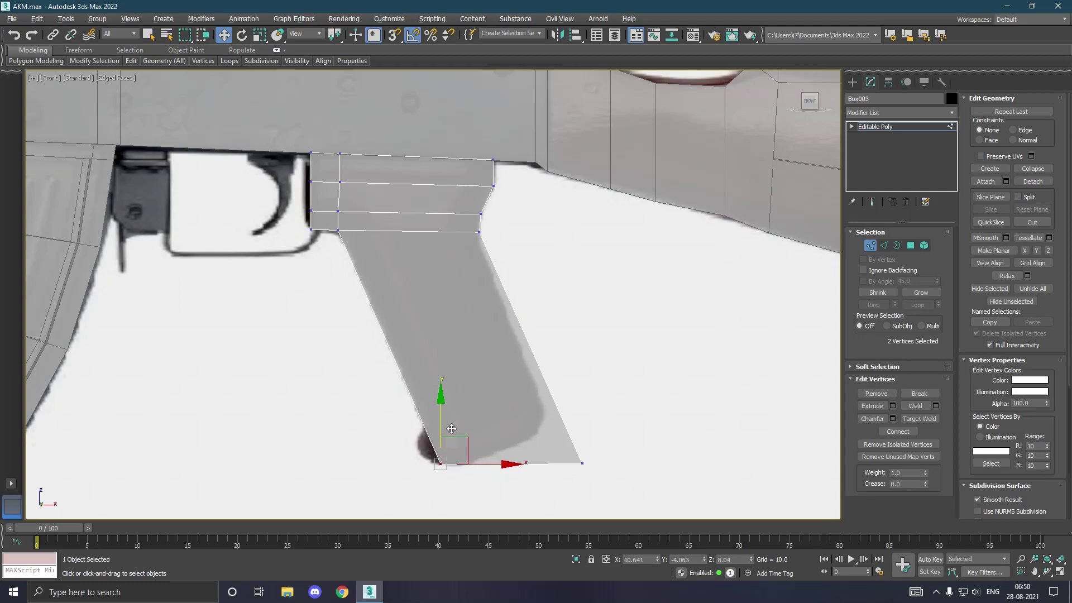
Step: Raise and pull in the grip's bottom-right corner and fine-tune both bottom corners to the reference
drag(637, 431, 556, 494)
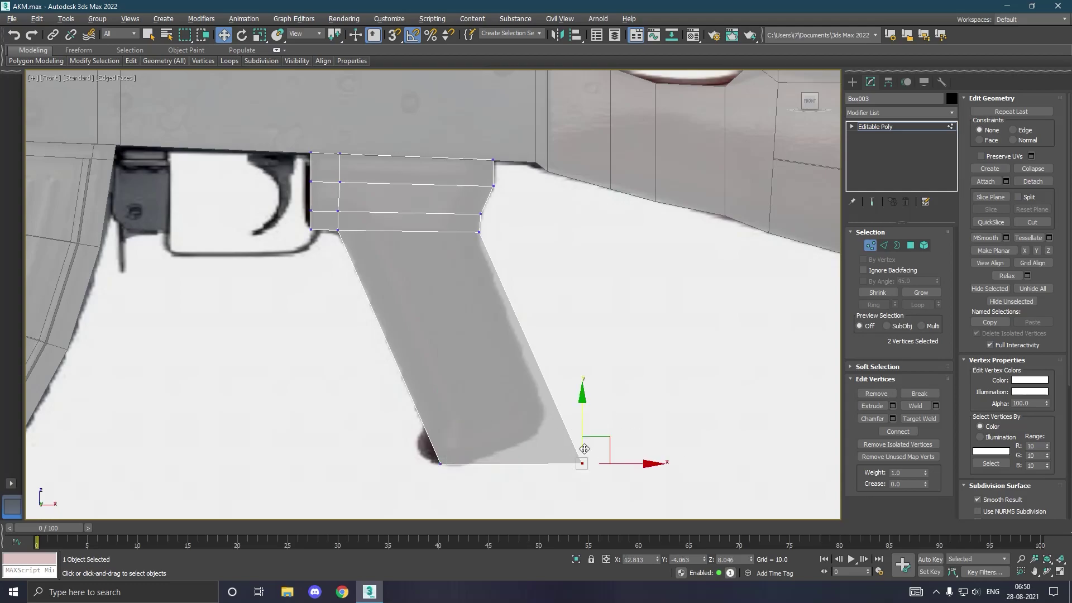
drag(588, 436, 588, 398)
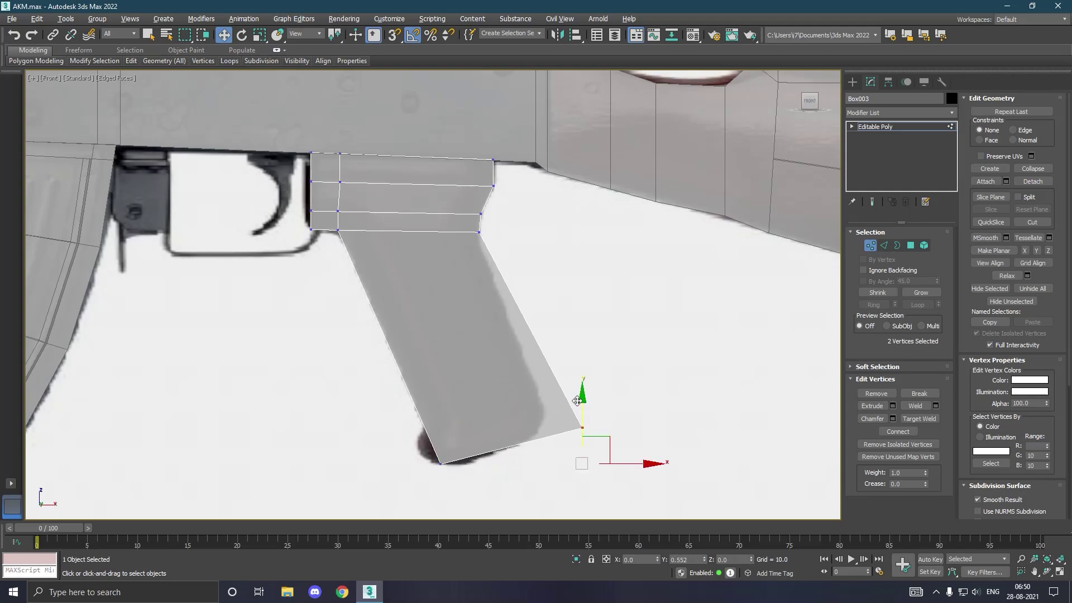
drag(644, 432, 611, 433)
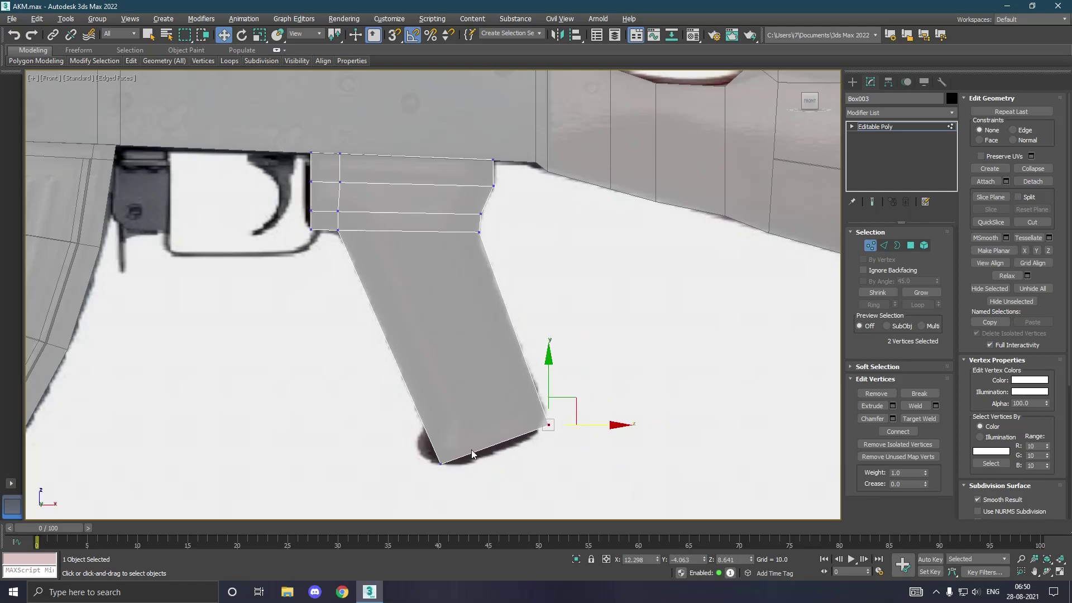
click(444, 463)
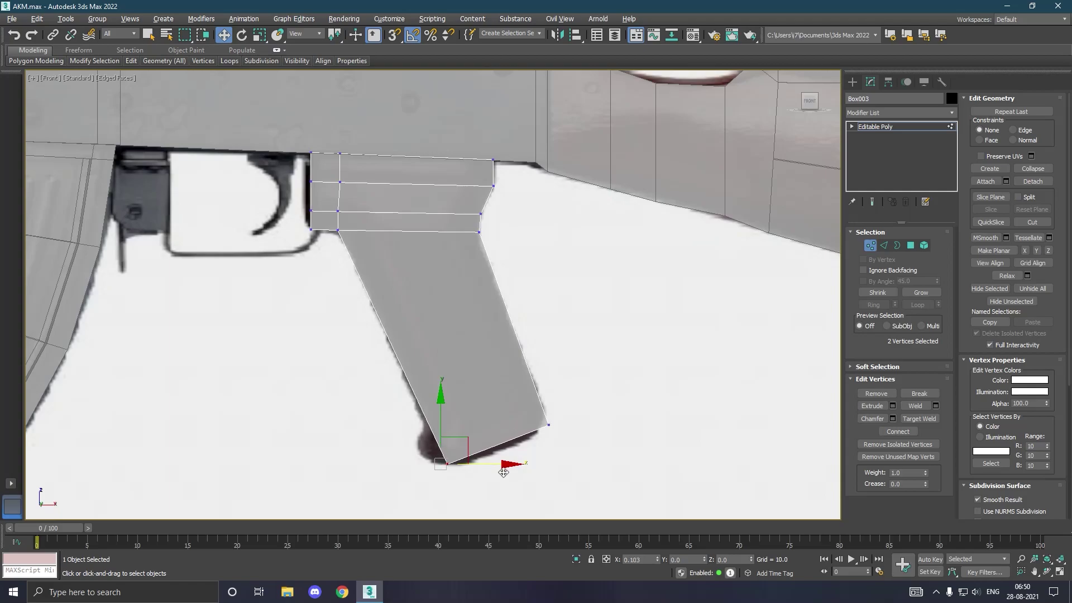
drag(453, 428, 452, 427)
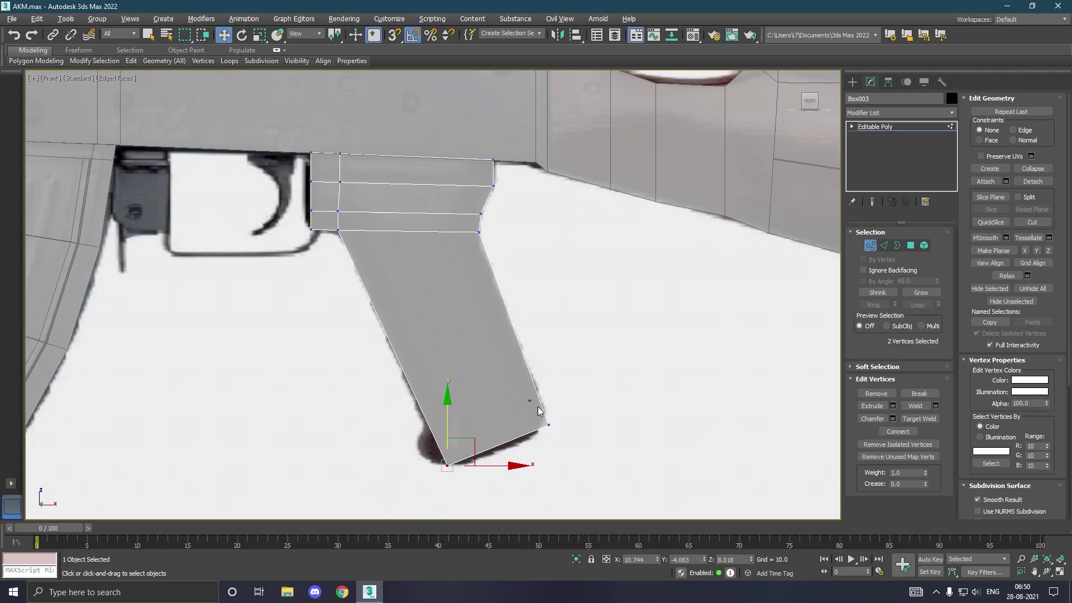
click(549, 425)
drag(610, 429, 612, 429)
drag(558, 400, 553, 390)
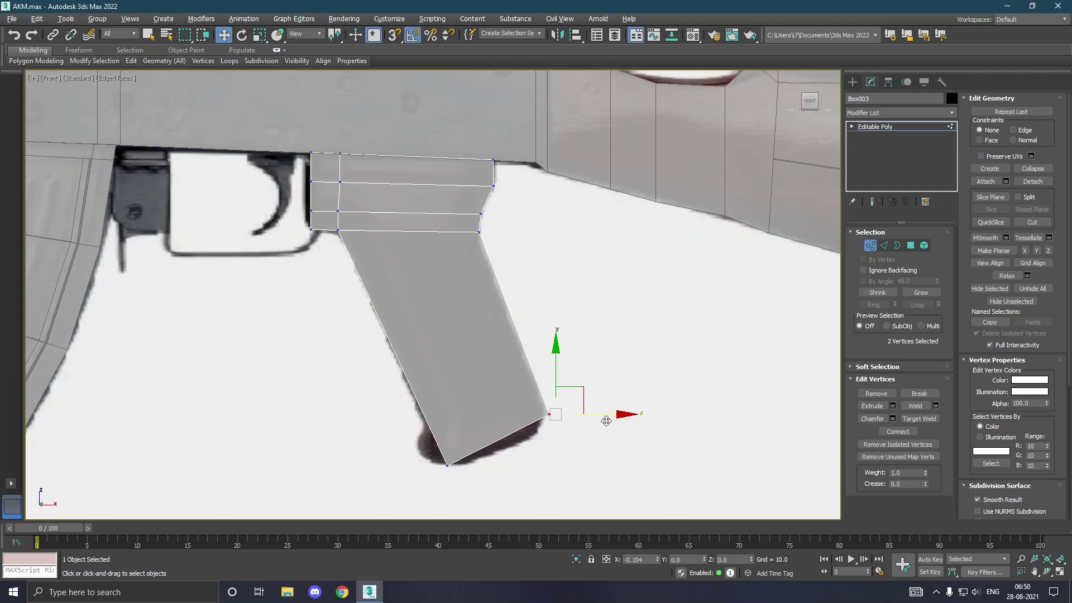
drag(613, 423, 606, 421)
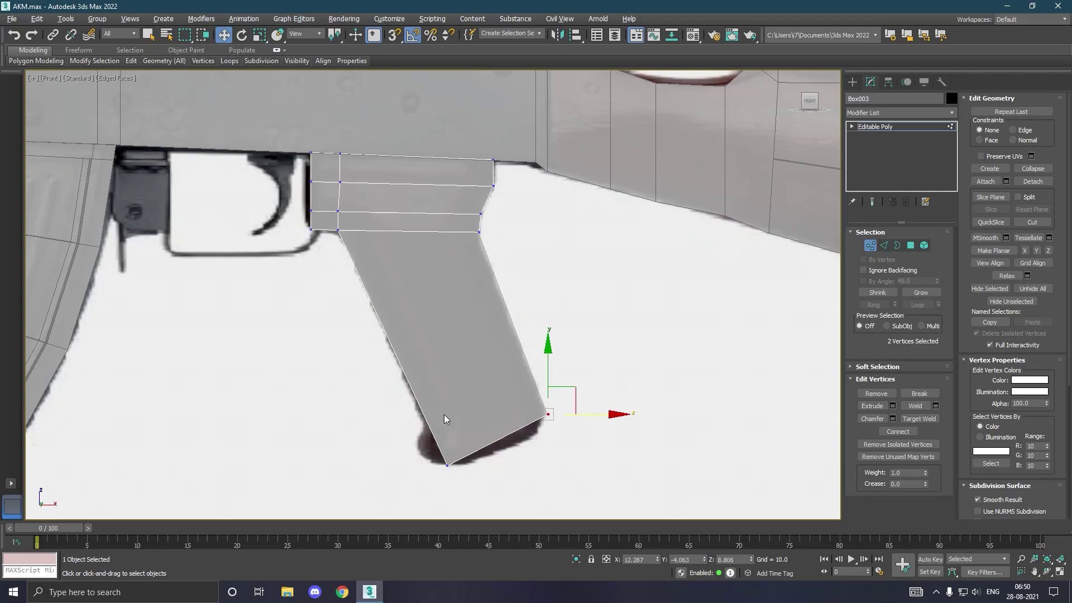
mouse_move(431, 431)
mouse_down()
mouse_move(494, 503)
mouse_move(498, 471)
mouse_up()
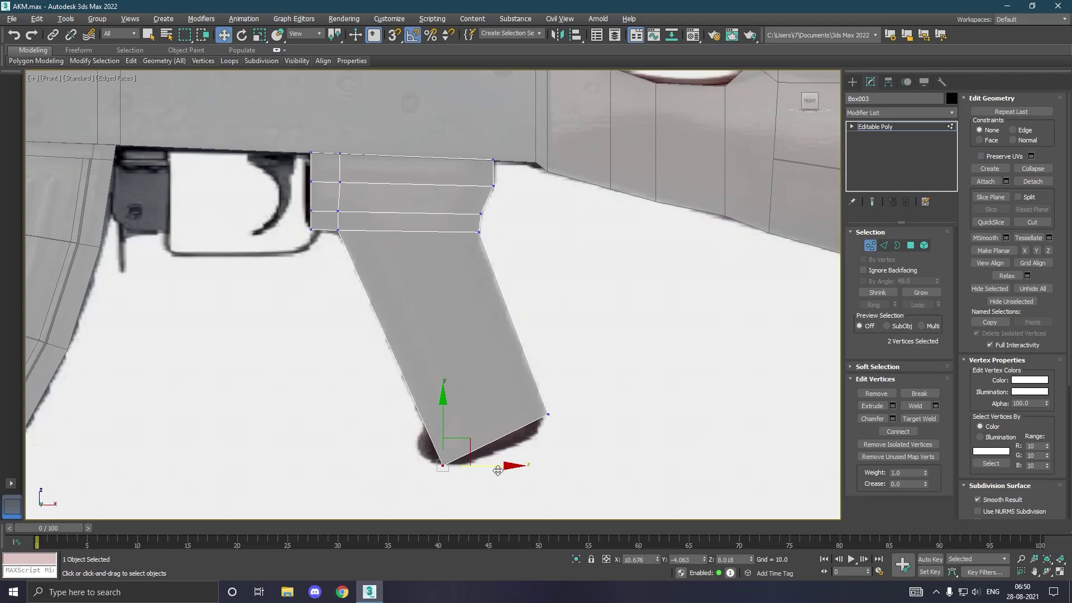
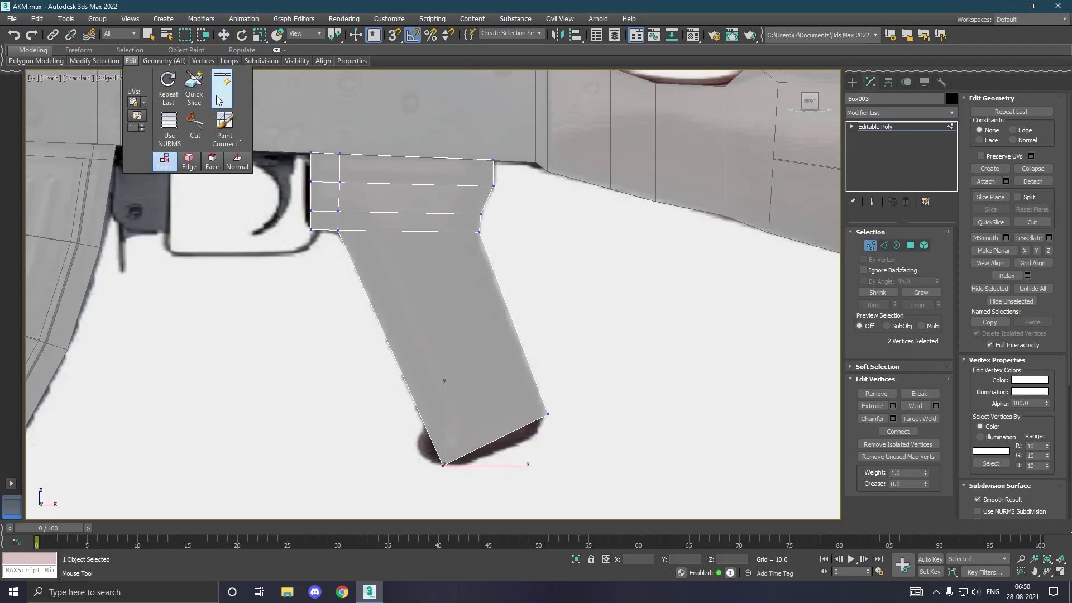
Step: Insert a Swift Loop edge loop across the lower grip, then orbit to view its bottom
click(218, 101)
click(472, 414)
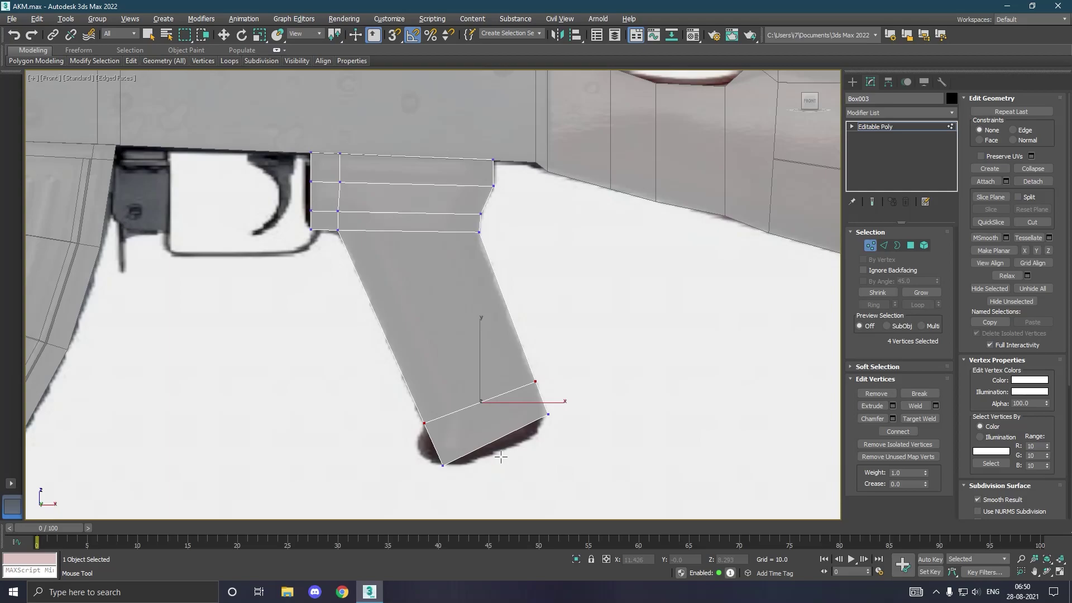
key(w)
middle_drag(493, 453, 525, 427)
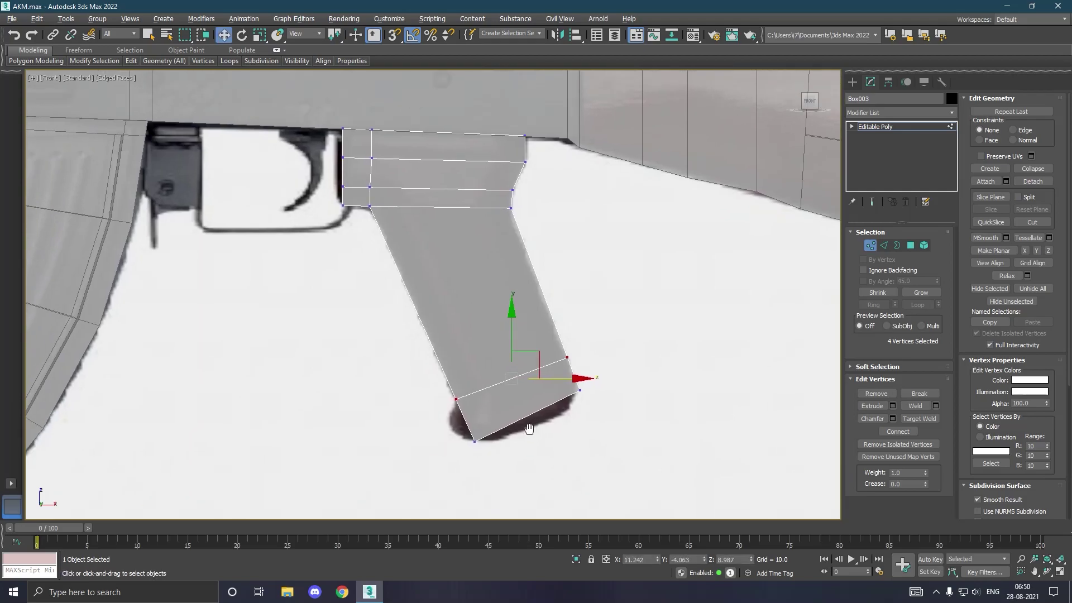
scroll(512, 422, up, 3)
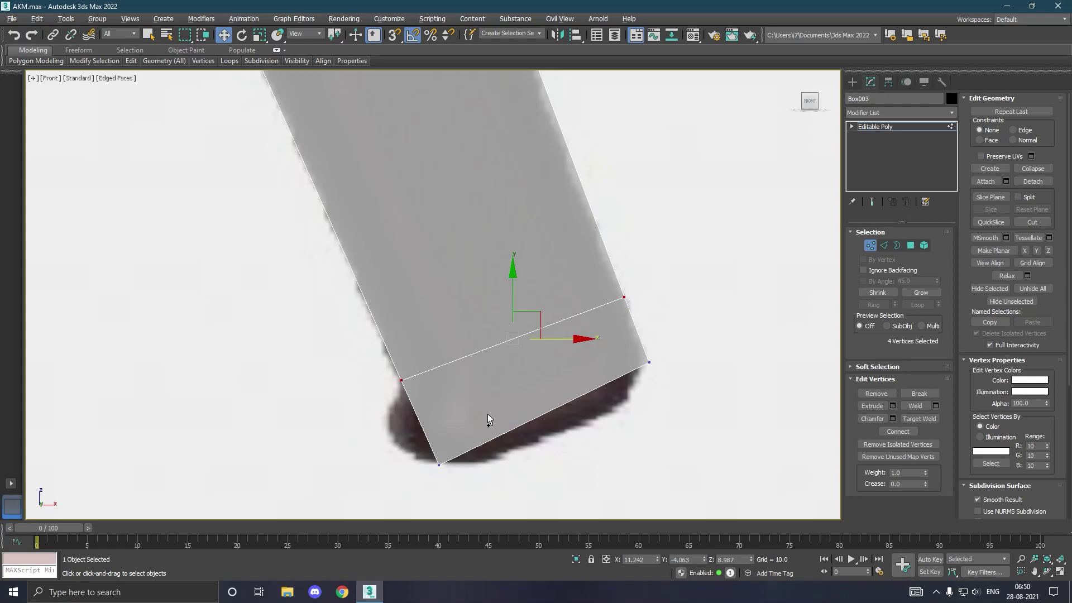
mouse_move(488, 420)
alt+middle_down()
mouse_move(510, 414)
mouse_move(439, 379)
alt+middle_up()
Step: Select the rear face of the grip's bottom section and return to Front view
click(910, 245)
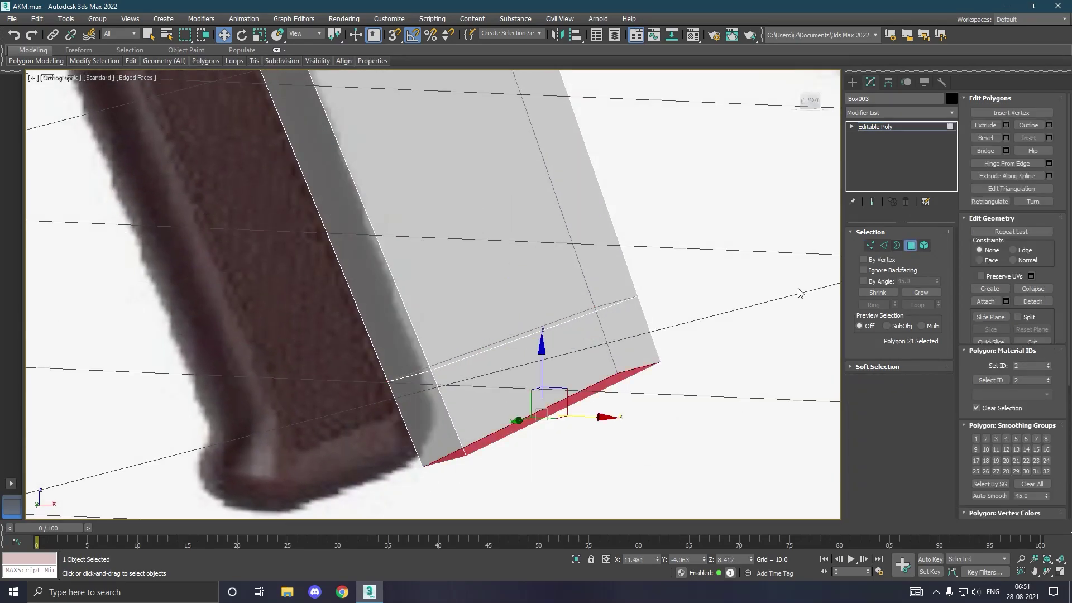
click(428, 409)
key(f)
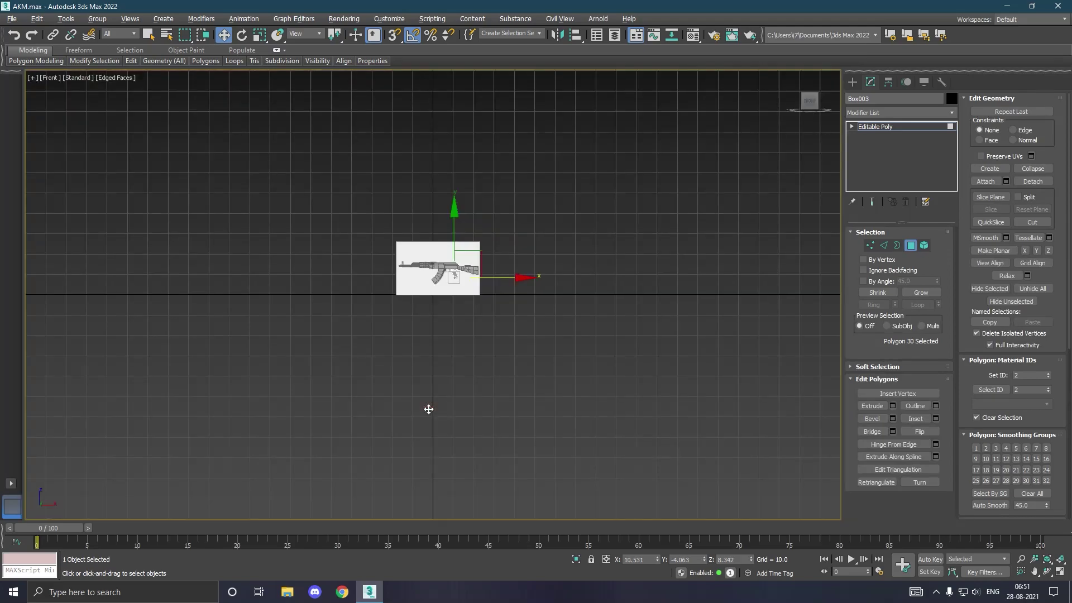
scroll(432, 270, up, 3)
scroll(431, 271, up, 3)
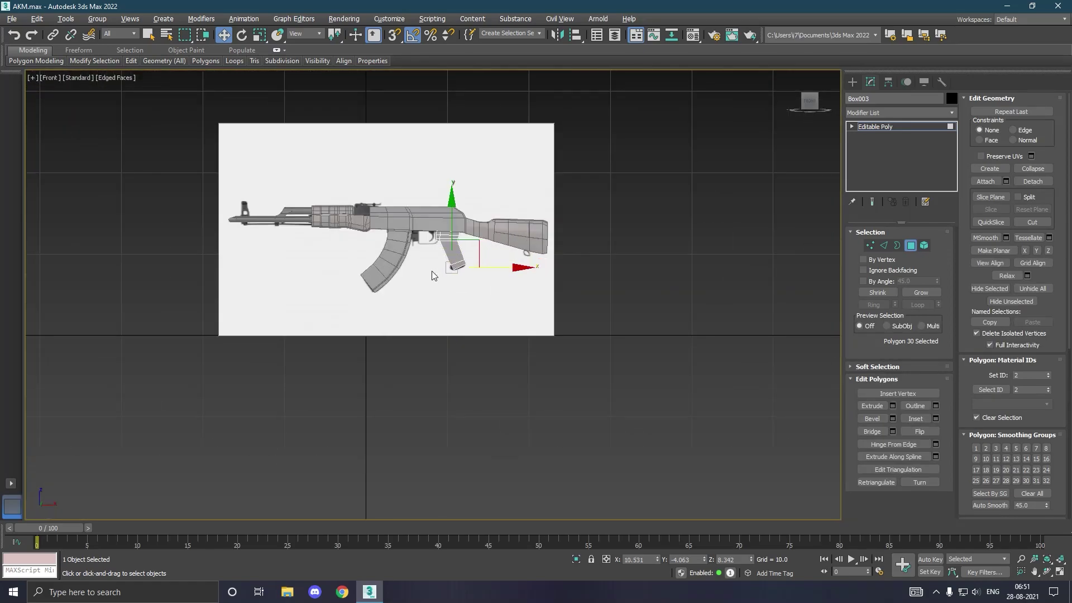
scroll(432, 270, up, 4)
scroll(432, 270, up, 4)
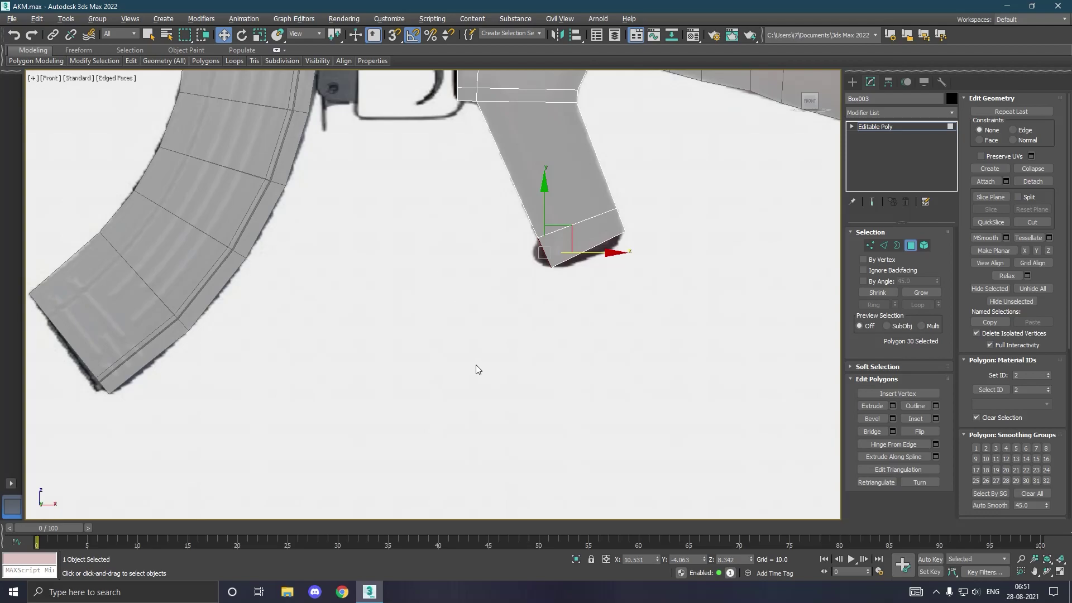
Step: Extrude the selected bottom face to a height of about 0.242
middle_drag(477, 368, 383, 440)
scroll(462, 346, up, 3)
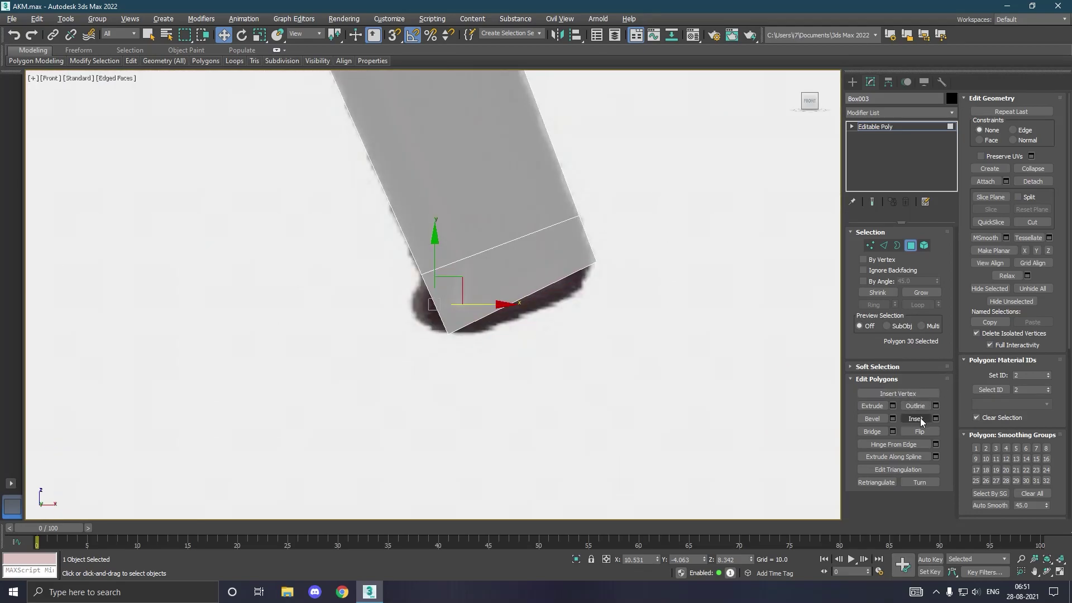
click(892, 406)
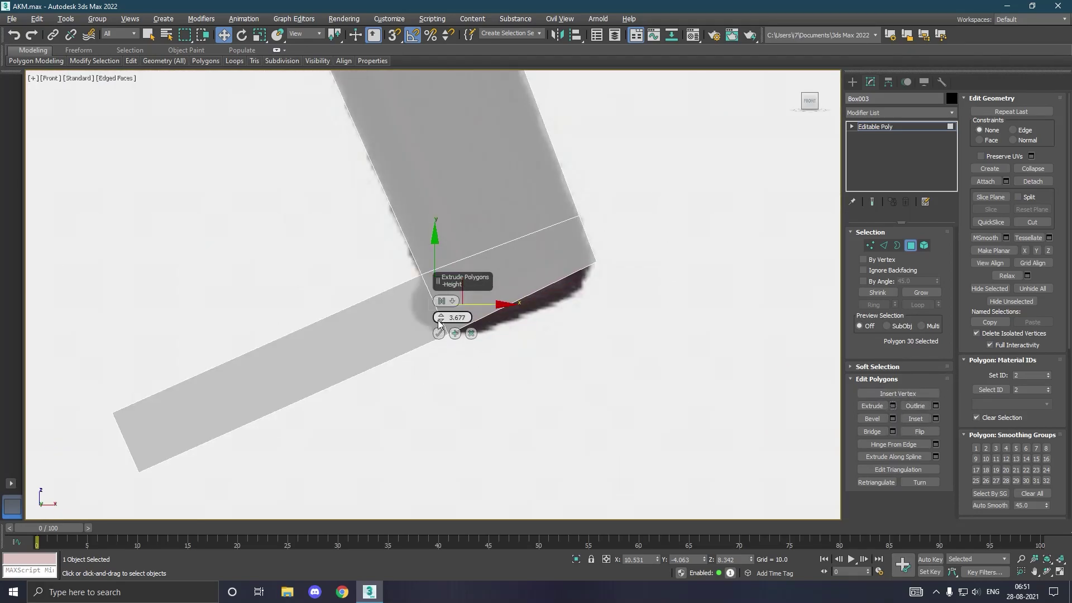
mouse_move(441, 317)
mouse_down()
mouse_move(474, 550)
mouse_move(455, 363)
mouse_move(460, 388)
mouse_up()
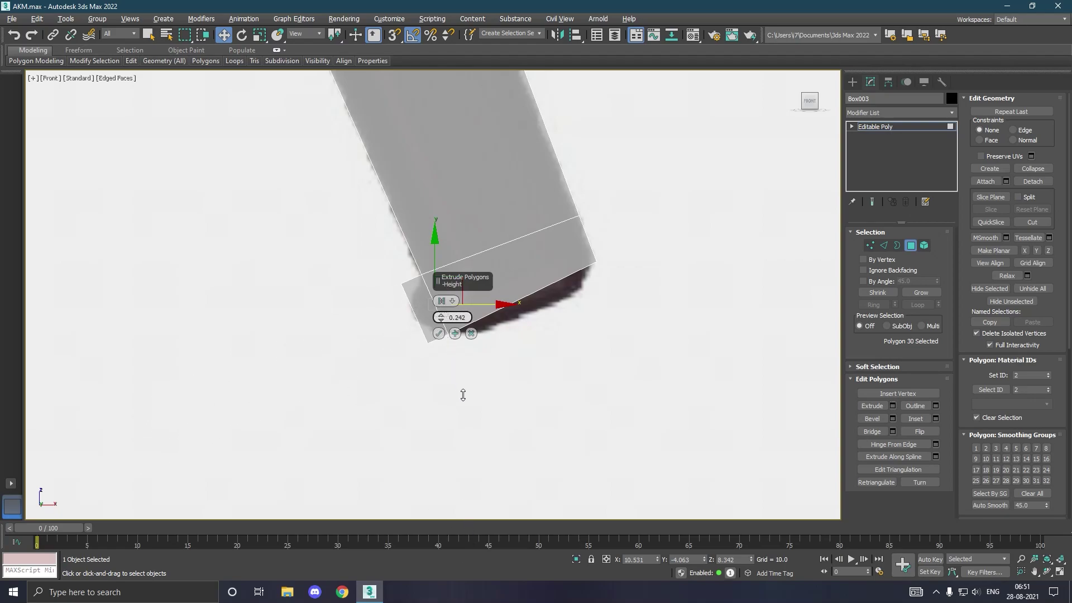
click(439, 333)
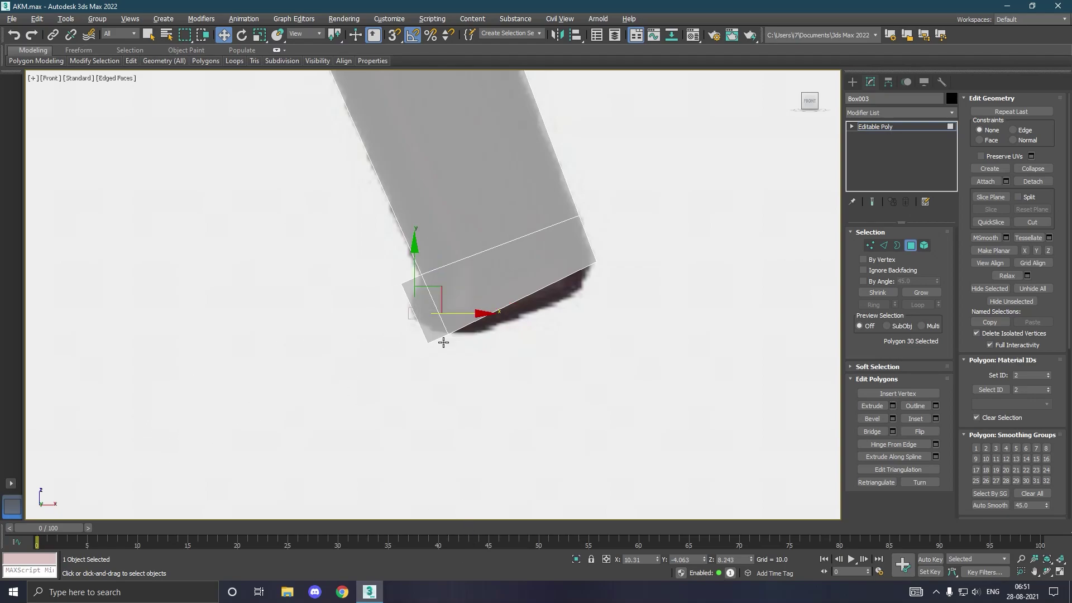
Step: At Vertex level, select the extrusion's outer corner vertices and shift them right toward the grip
click(871, 246)
scroll(397, 286, up, 3)
drag(390, 267, 427, 302)
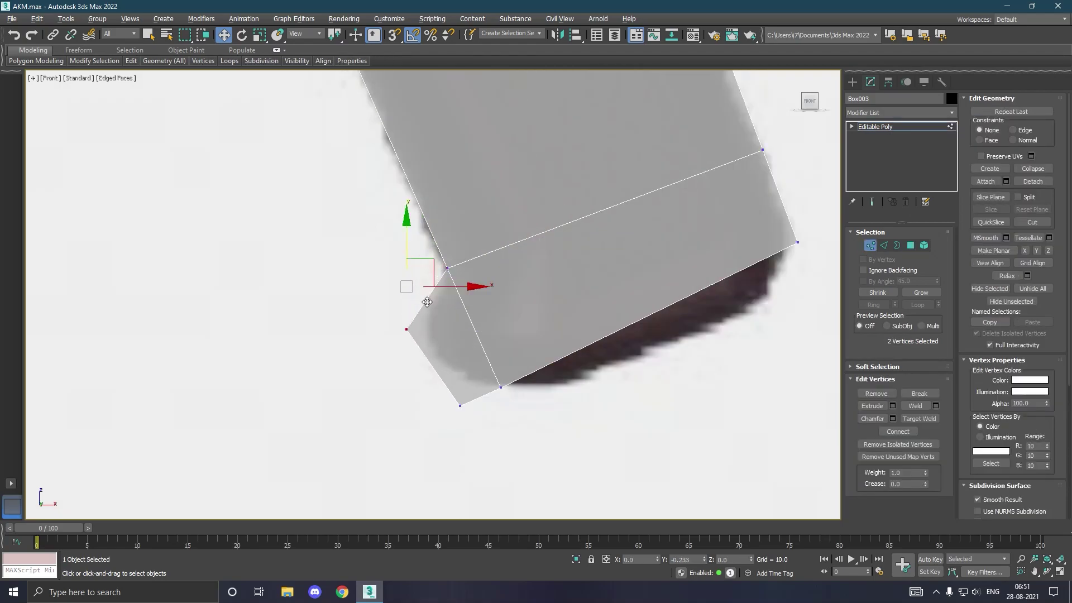
drag(477, 338, 496, 337)
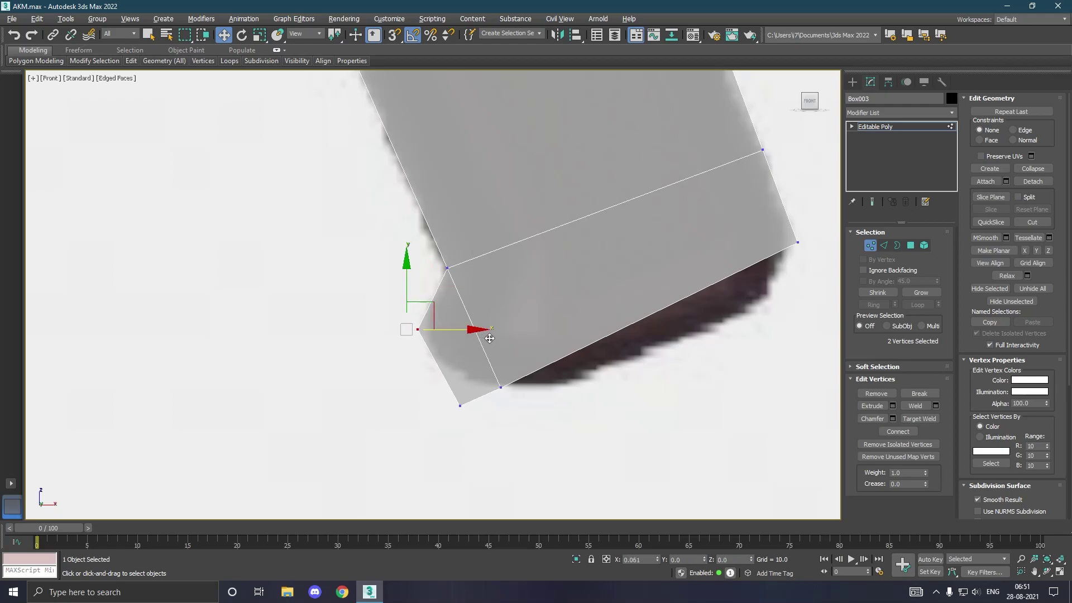
Step: Raise and nudge the extrusion's bottom-left vertex to follow the reference's rounded curve
click(461, 408)
drag(461, 406, 454, 334)
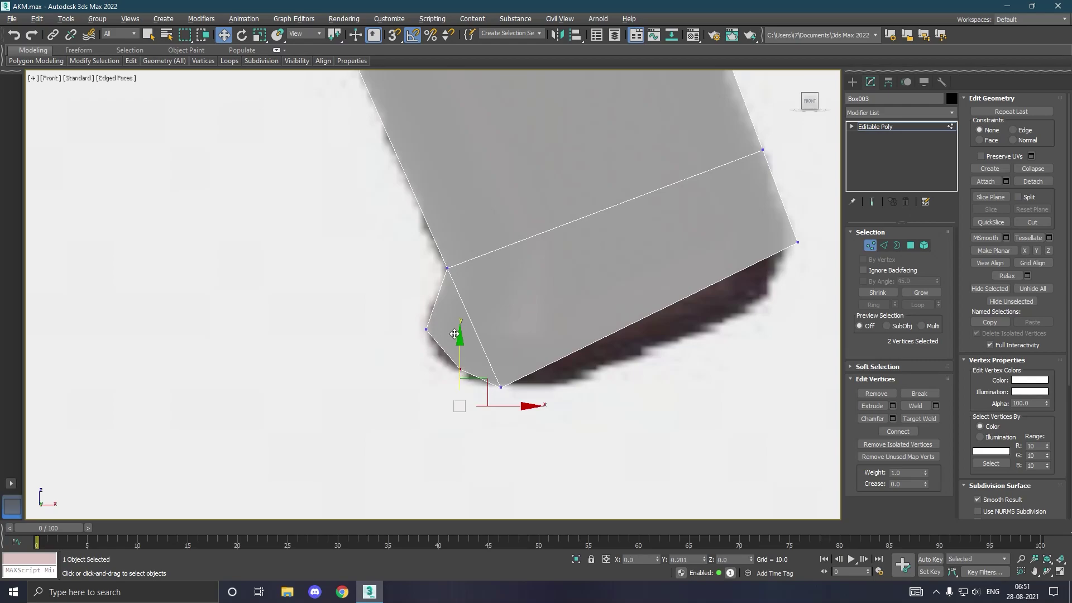
drag(507, 374, 502, 374)
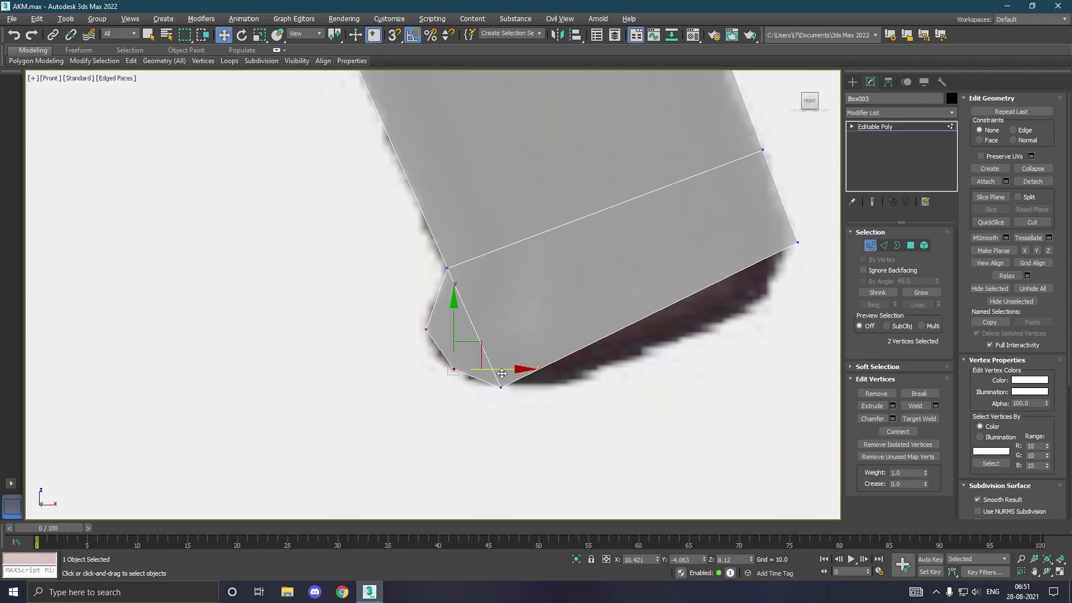
scroll(430, 406, down, 2)
scroll(428, 405, down, 1)
scroll(429, 404, down, 1)
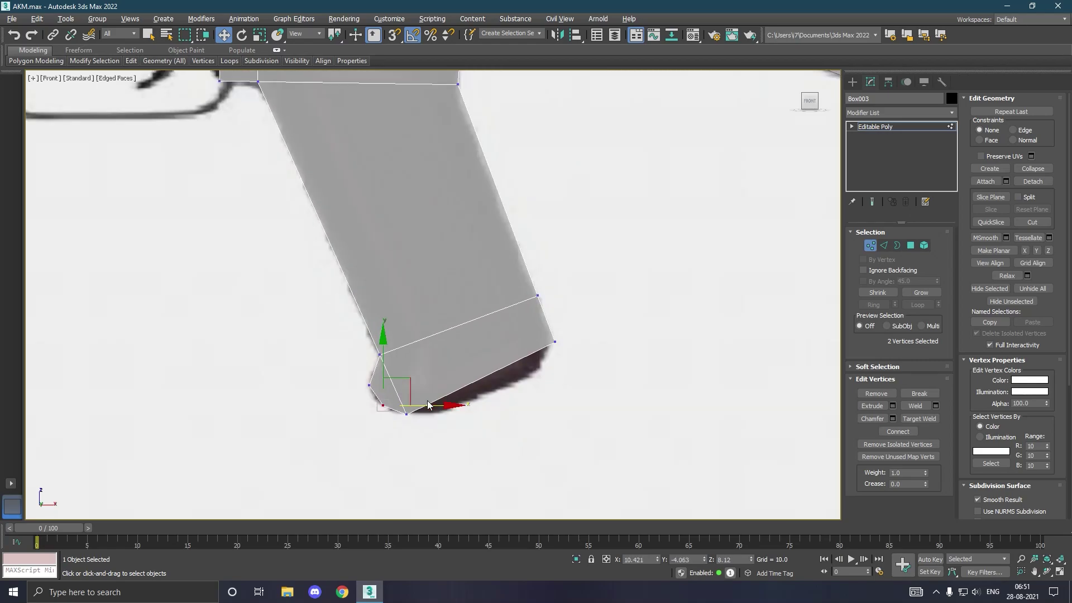
scroll(428, 406, down, 1)
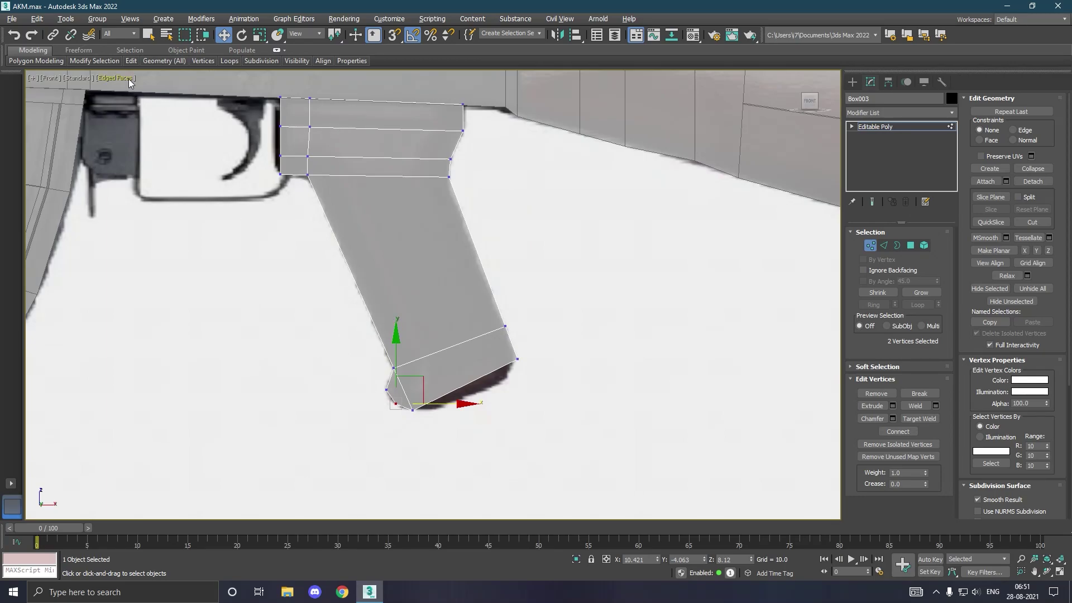
Step: Insert a Swift Loop edge loop running down the grip's bottom section
click(130, 60)
click(222, 88)
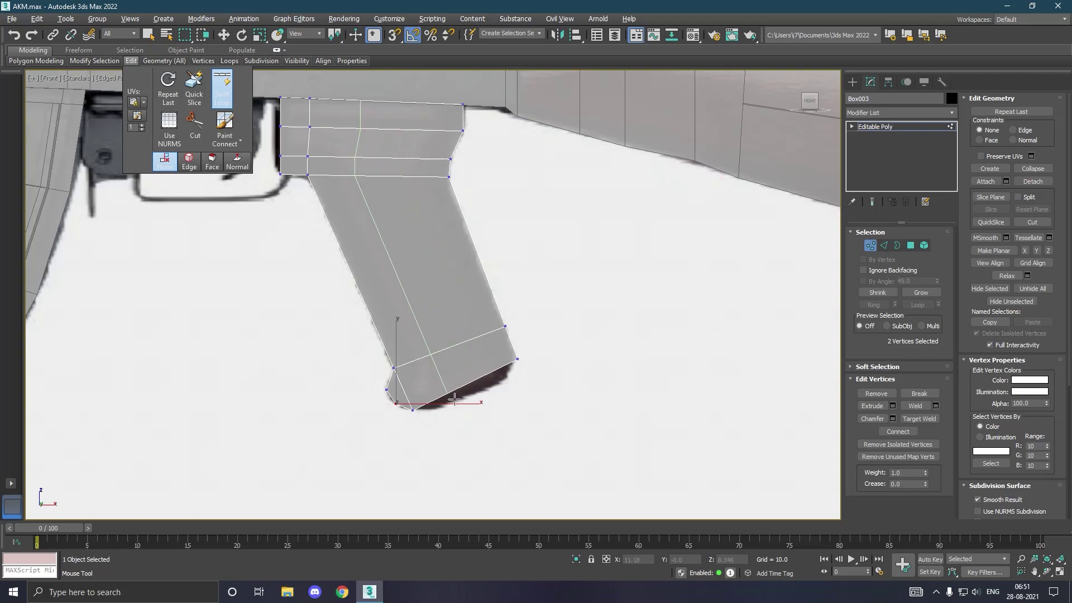
click(441, 397)
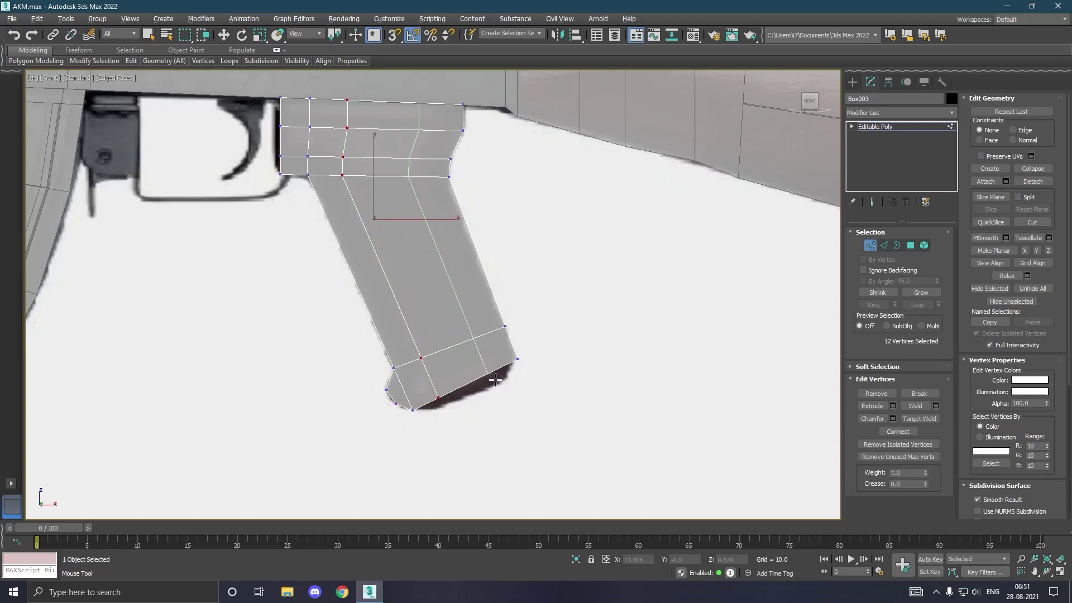
Step: Move the lower front and bottom vertices down so the base matches the reference outline
key(w)
scroll(487, 382, up, 1)
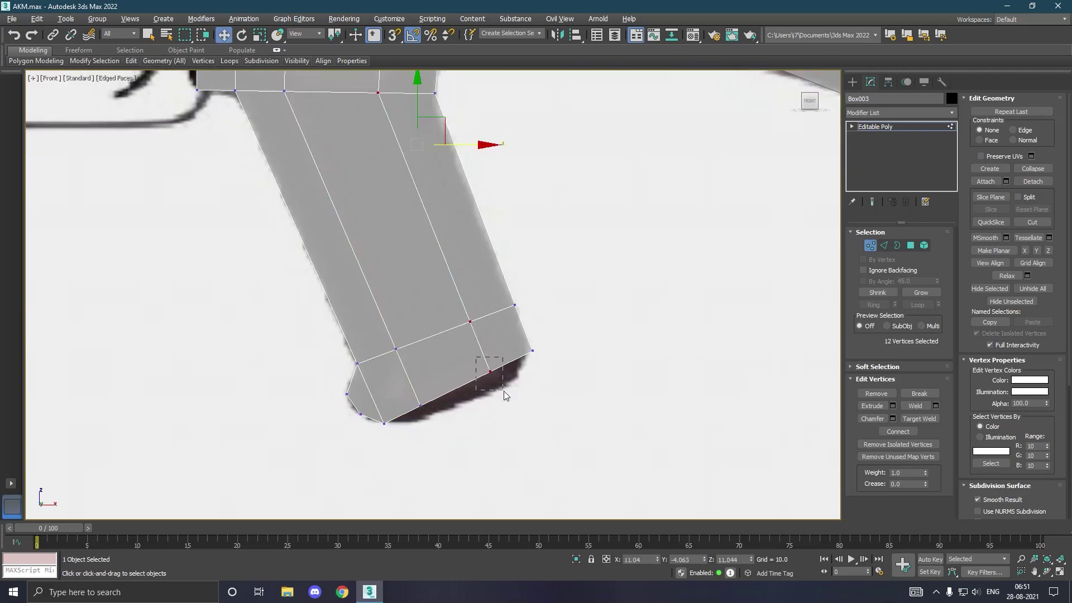
drag(476, 357, 504, 395)
drag(490, 349, 561, 398)
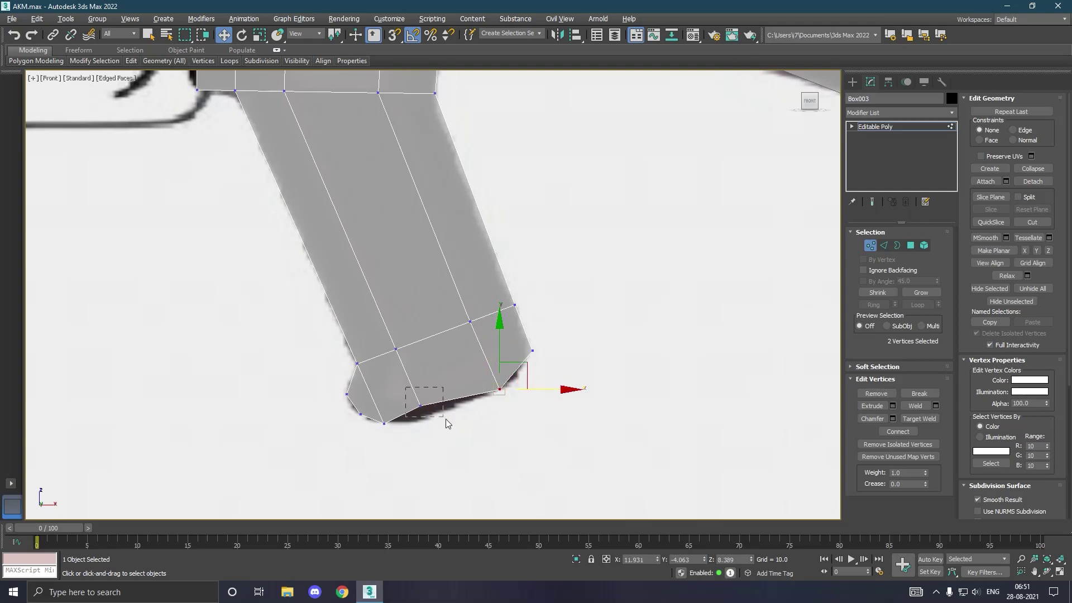
drag(447, 423, 447, 424)
drag(439, 366, 438, 392)
drag(479, 424, 481, 424)
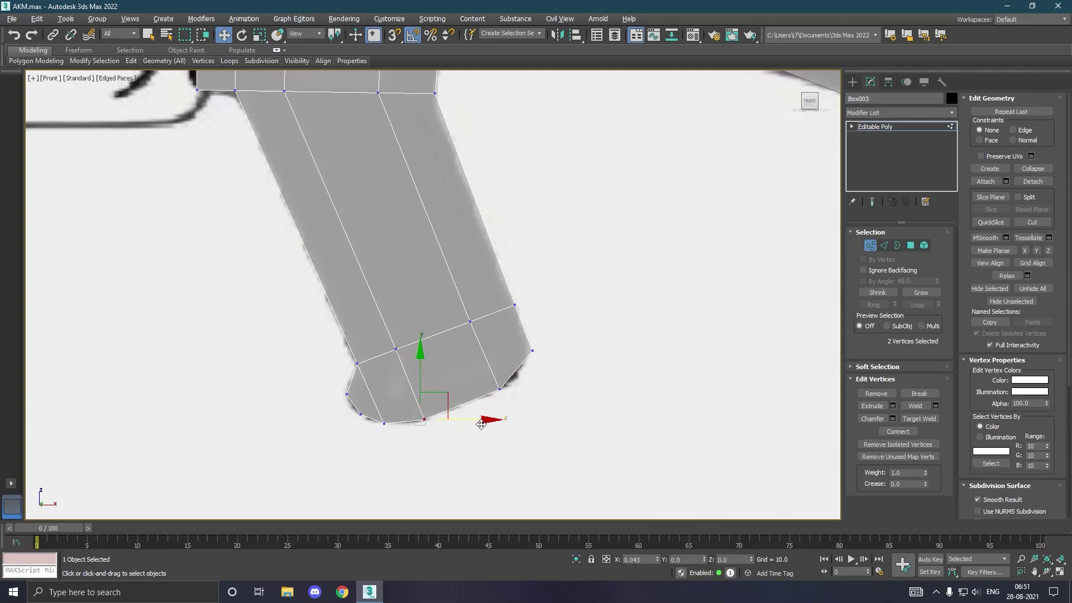
scroll(480, 424, down, 2)
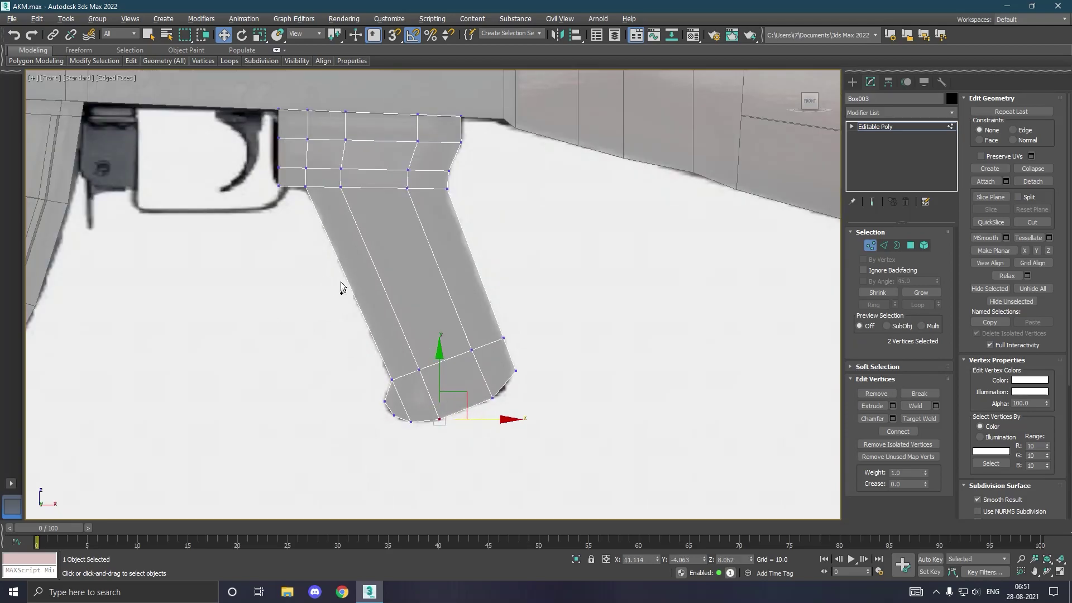
alt+middle_drag(342, 285, 368, 270)
Step: Chamfer the corner edge at the grip's upper back by 0.227
scroll(336, 178, up, 3)
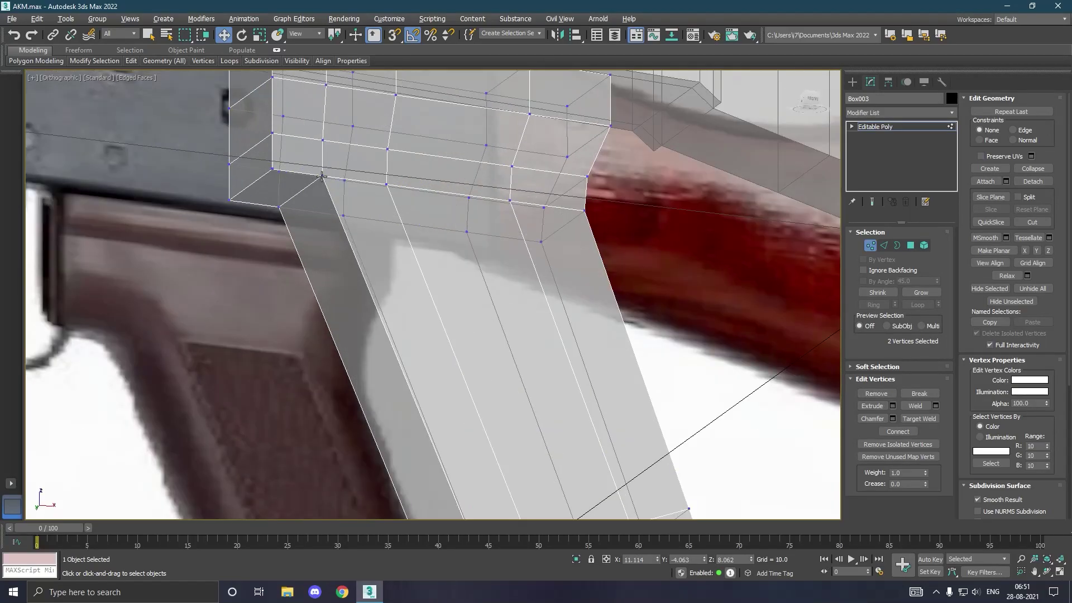
click(888, 247)
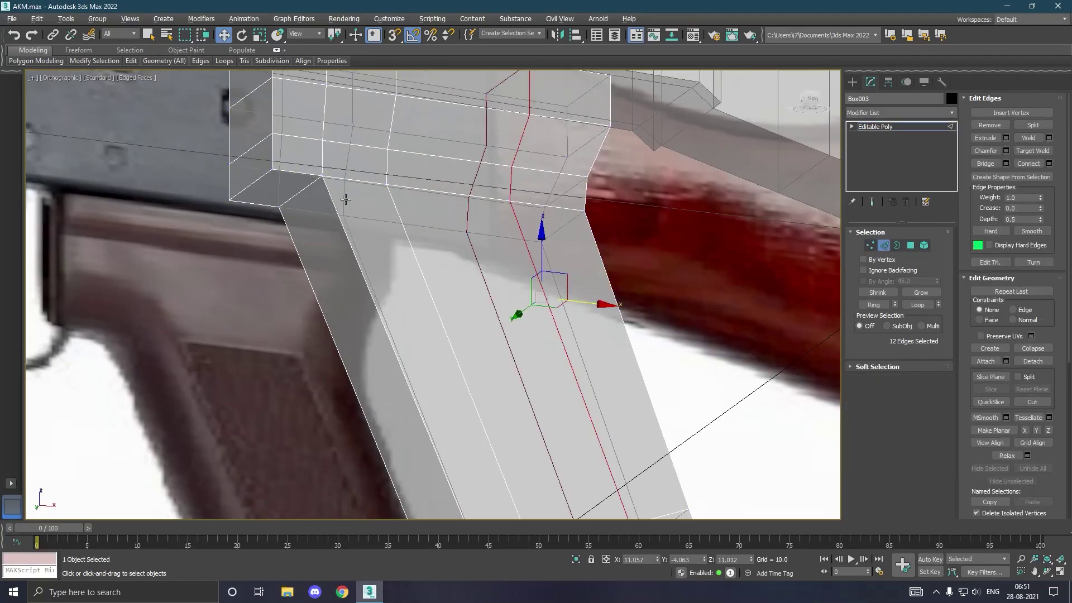
click(323, 187)
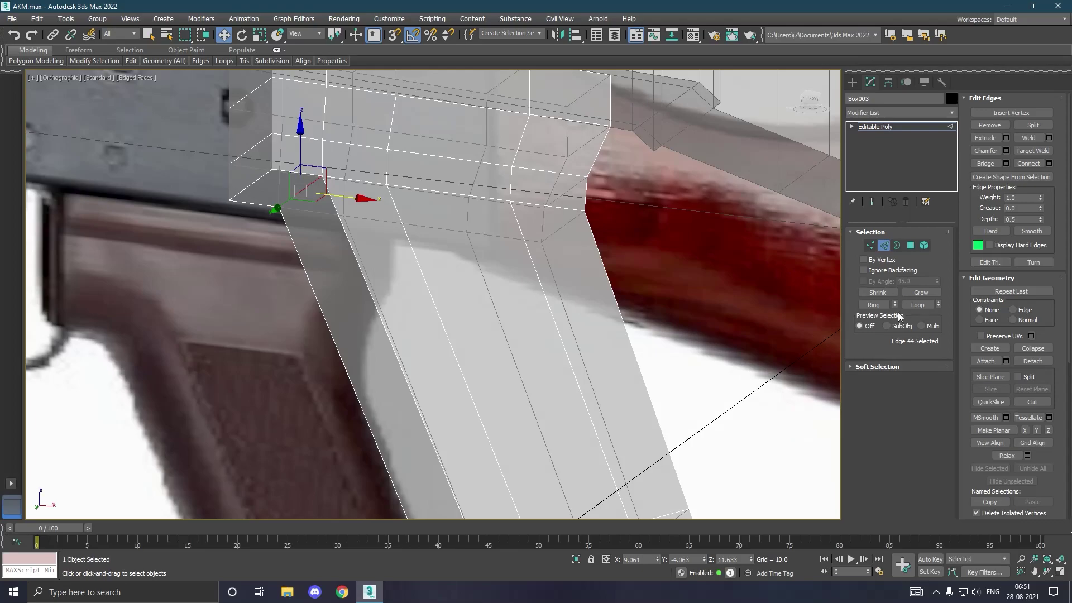
click(1007, 151)
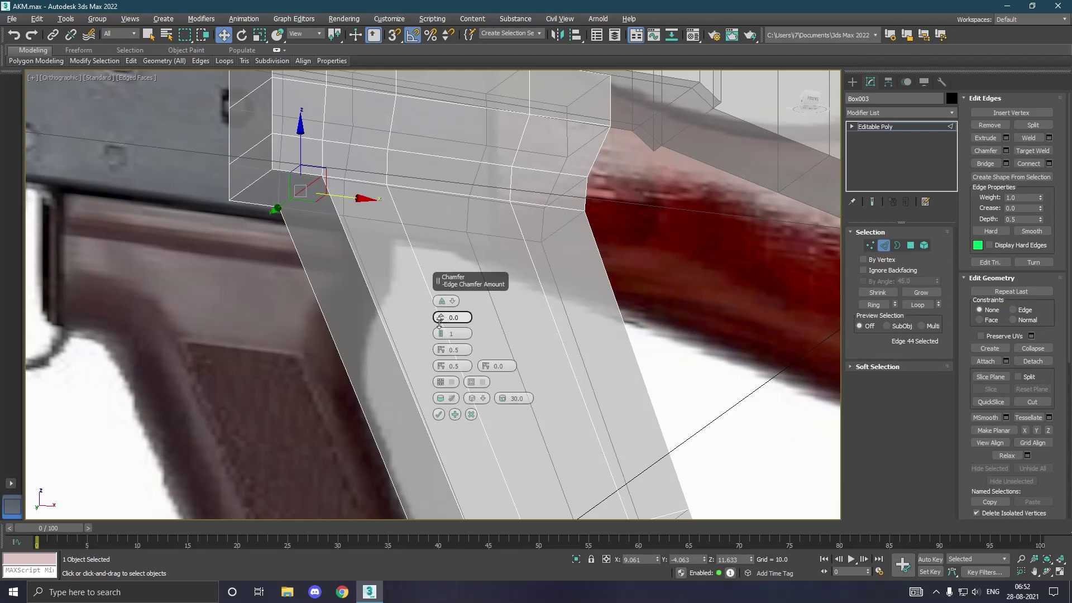
drag(441, 324, 440, 294)
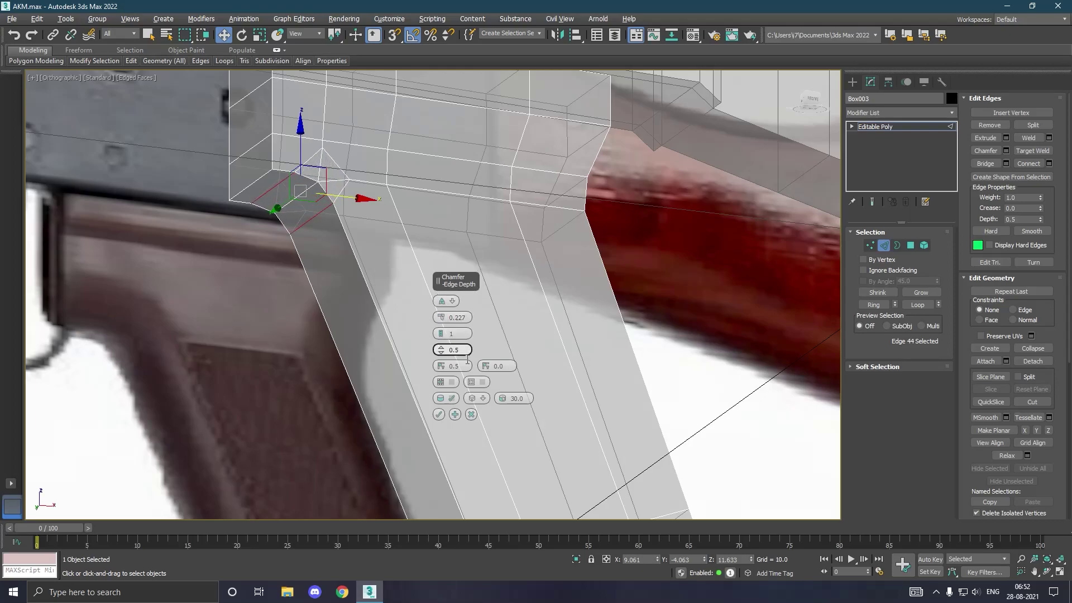
click(443, 414)
Step: In Front view, select the edges along the grip's back, including the short top corner edge
key(f)
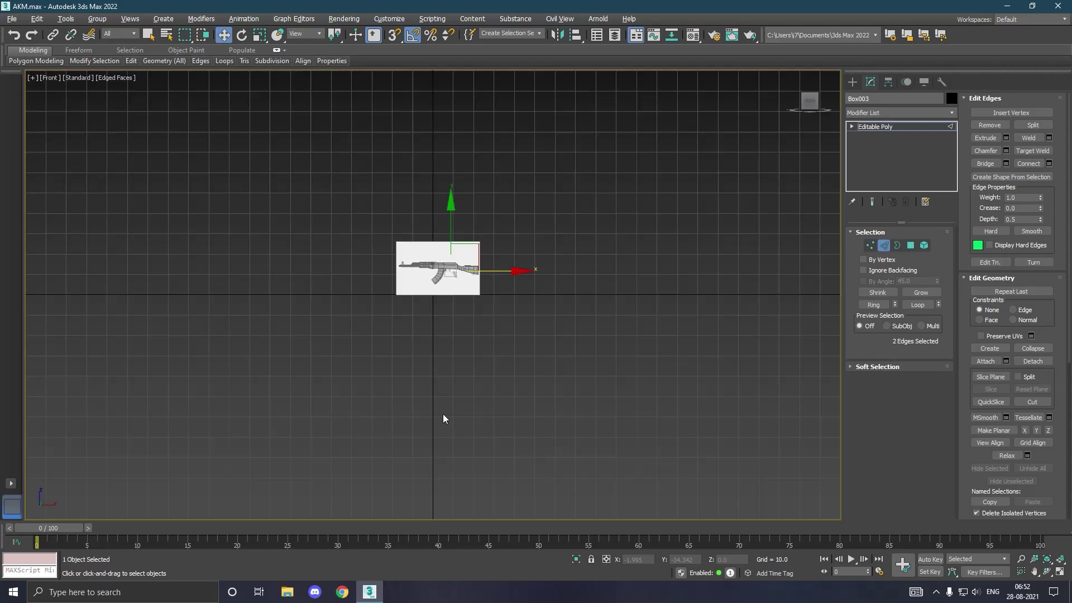
scroll(462, 282, up, 3)
scroll(464, 280, up, 3)
scroll(455, 274, up, 3)
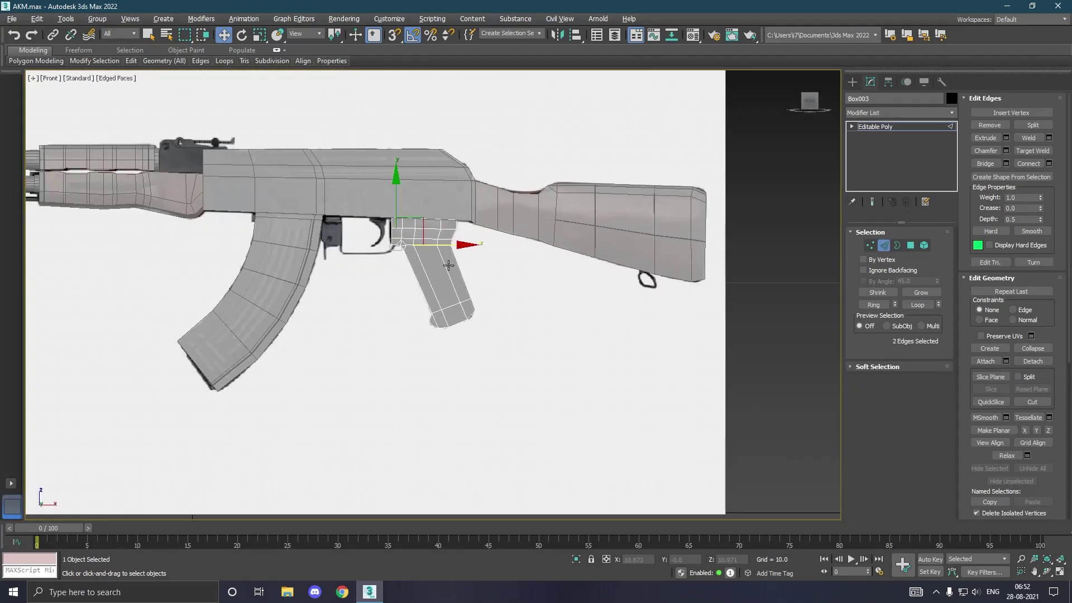
scroll(448, 265, up, 2)
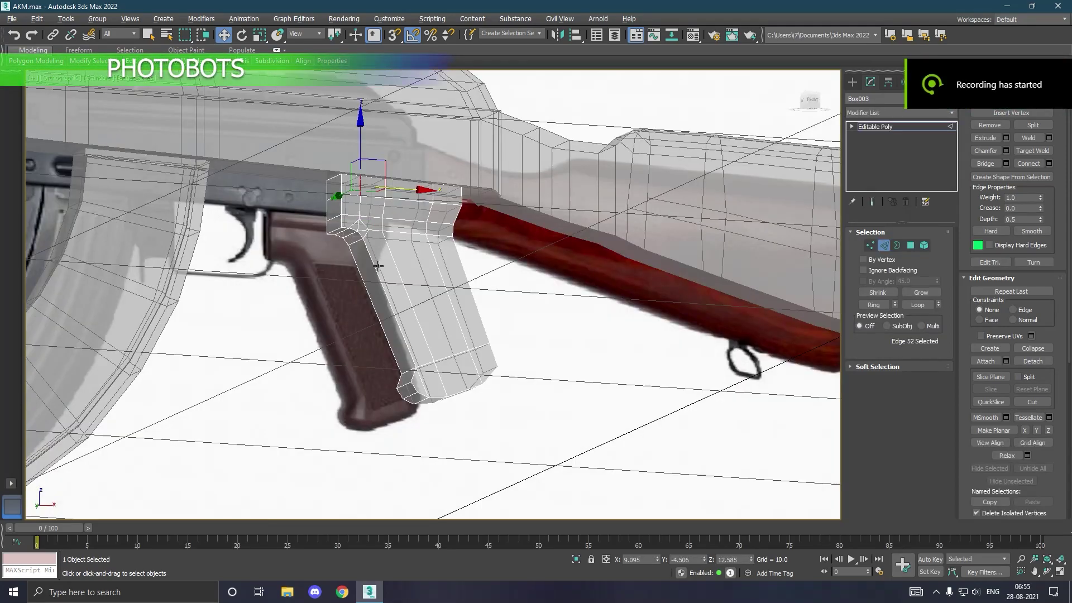
ctrl+click(378, 267)
scroll(360, 253, up, 3)
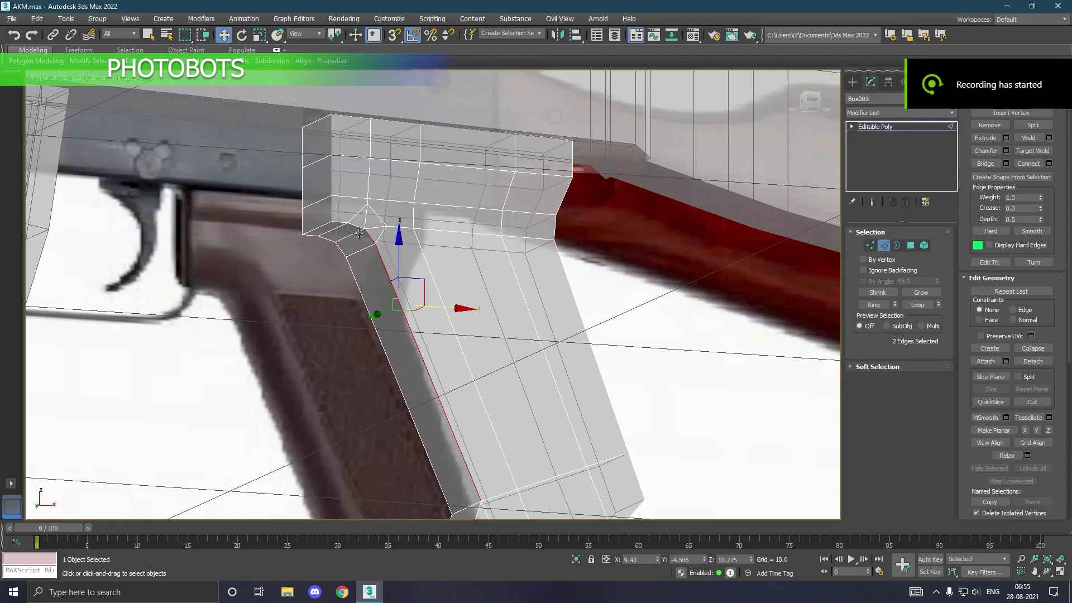
ctrl+click(358, 229)
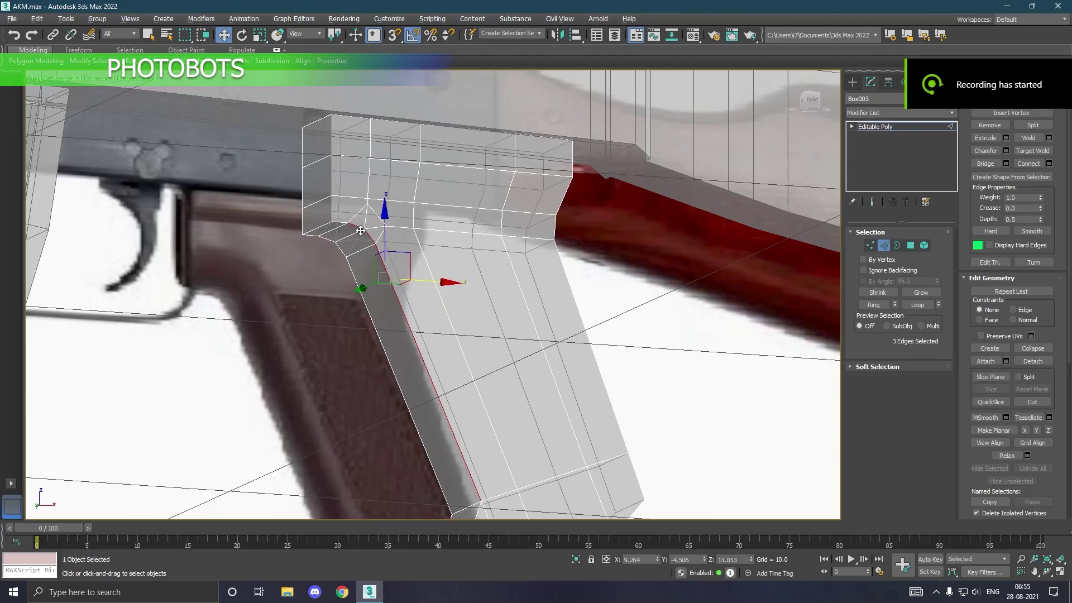
ctrl+click(359, 285)
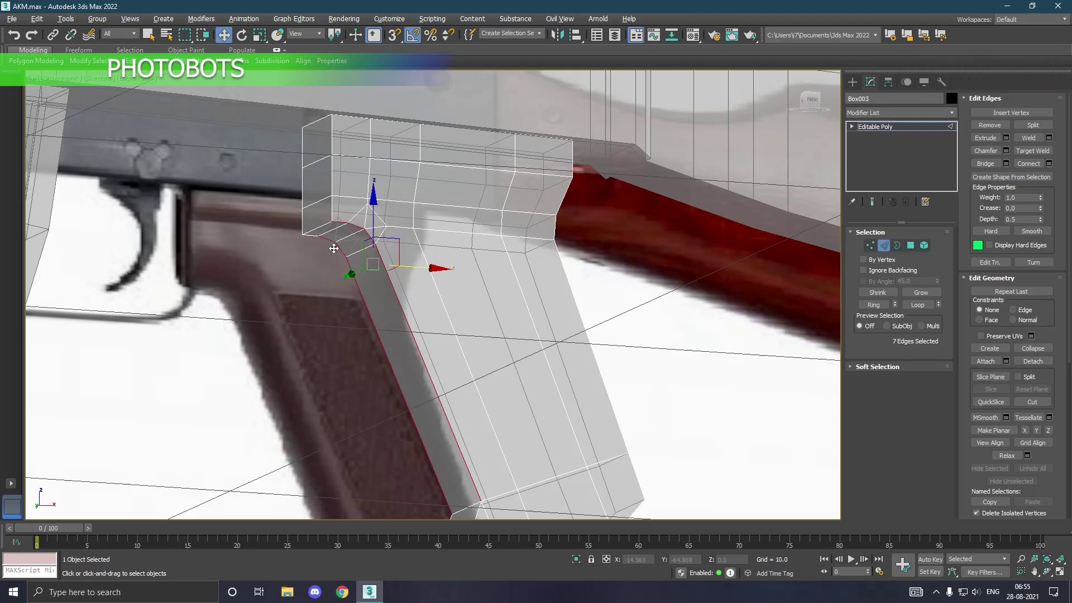
ctrl+click(334, 248)
scroll(352, 210, down, 2)
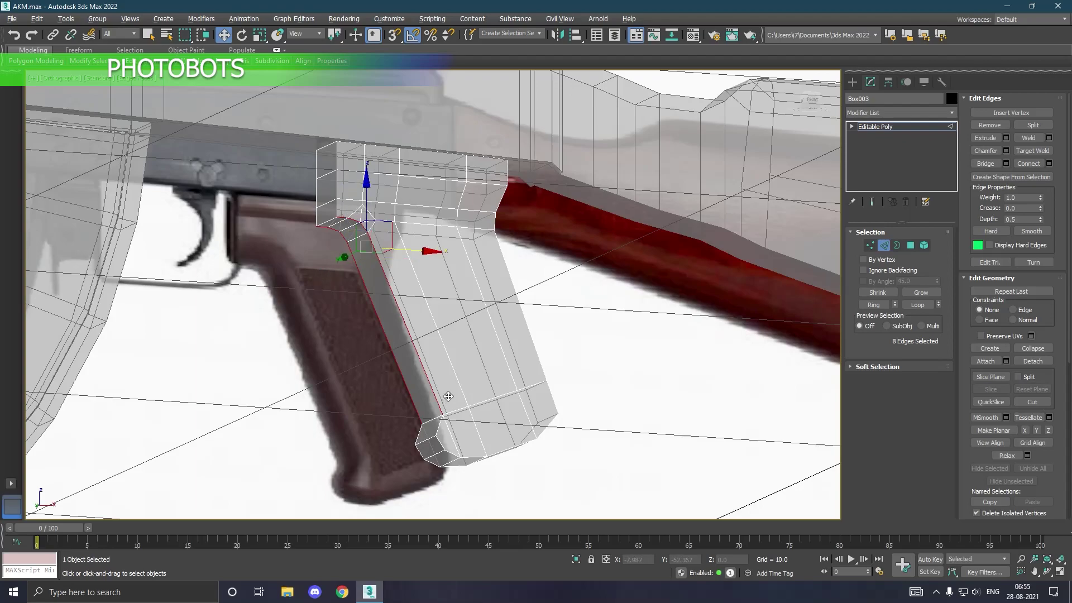
Step: Add the rounded bottom edge loops and preview a 0.227 chamfer on the outline
alt+middle_drag(448, 396, 418, 369)
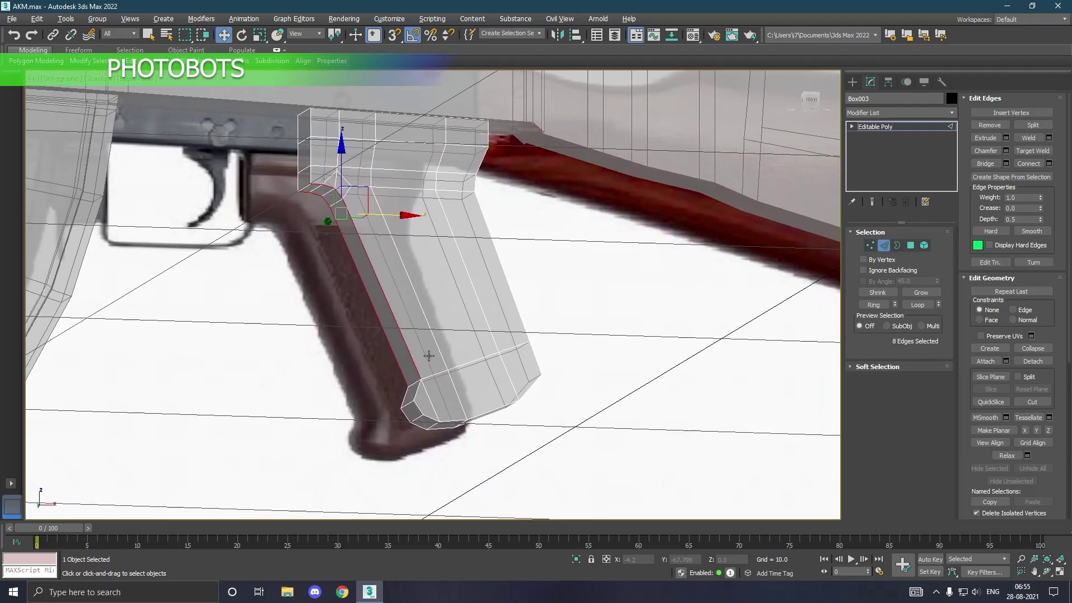
ctrl+double_click(456, 428)
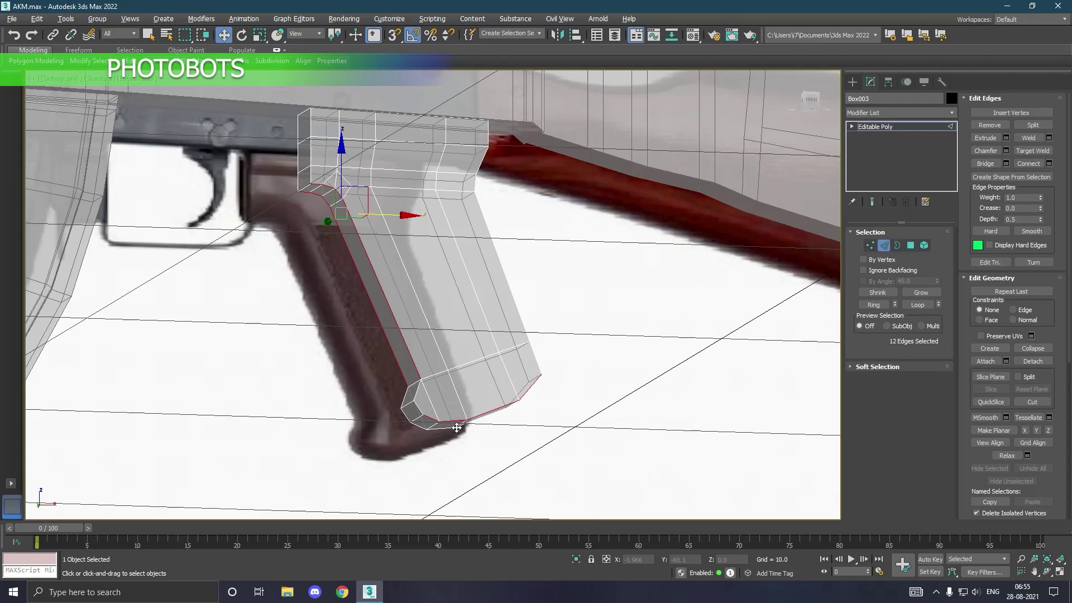
ctrl+click(423, 400)
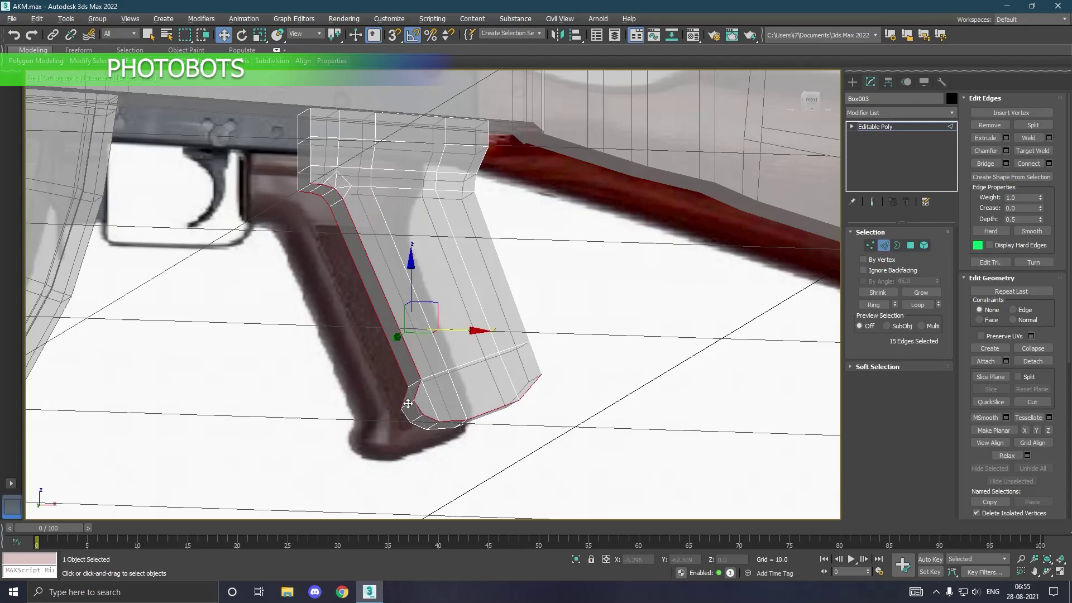
ctrl+click(417, 423)
ctrl+click(431, 433)
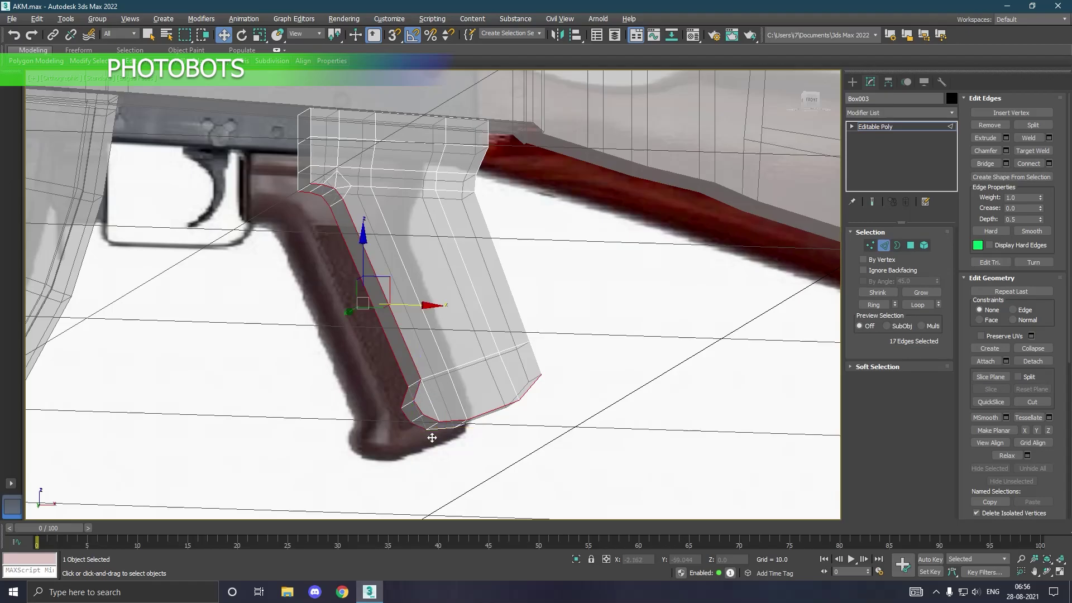
ctrl+double_click(445, 438)
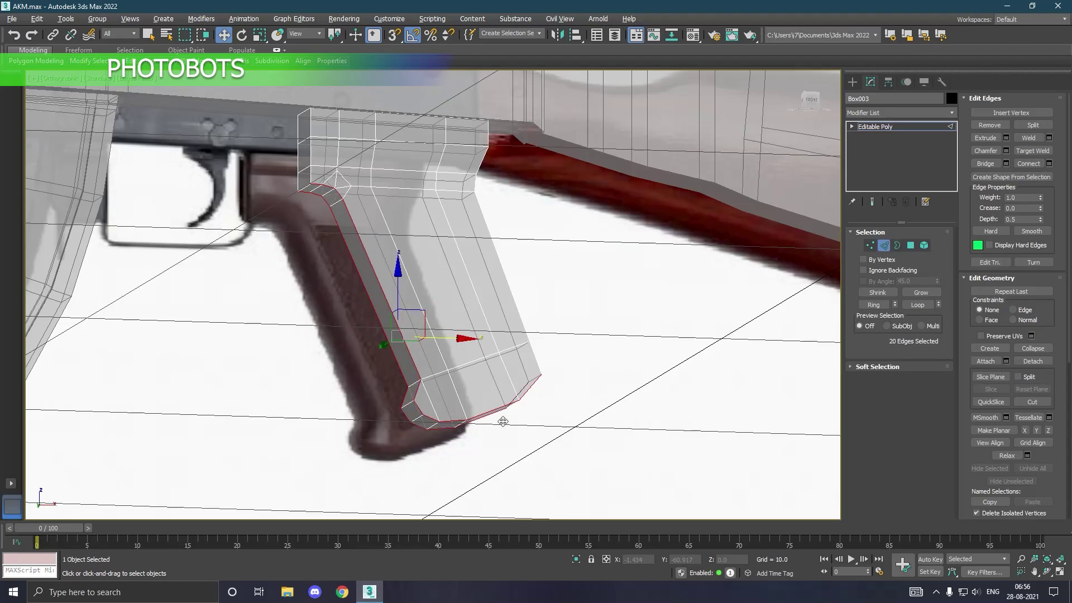
mouse_move(502, 420)
alt+middle_down()
mouse_move(465, 416)
mouse_move(513, 409)
alt+middle_up()
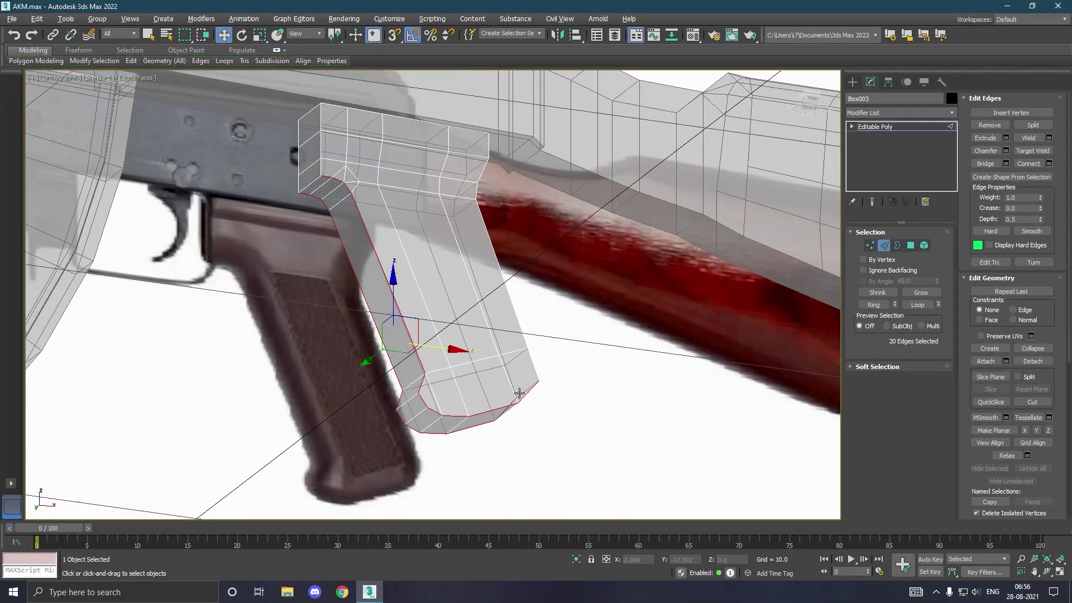
click(1007, 150)
alt+middle_drag(470, 252, 445, 243)
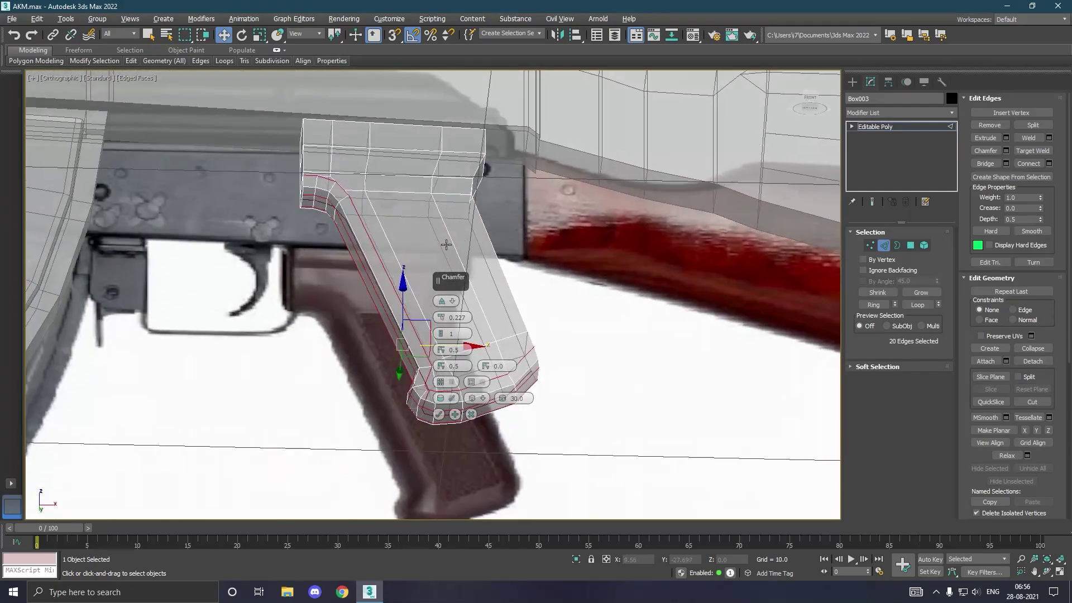